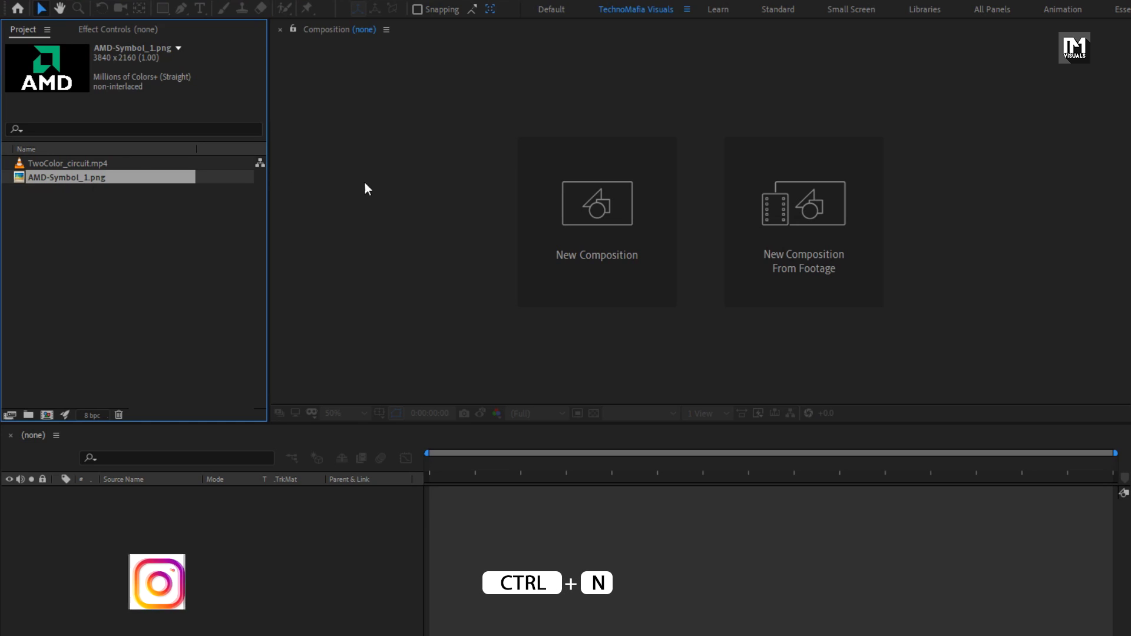
Create a new composition named Logo_Animation with a duration of 0:00:07:00
type("Logo_A")
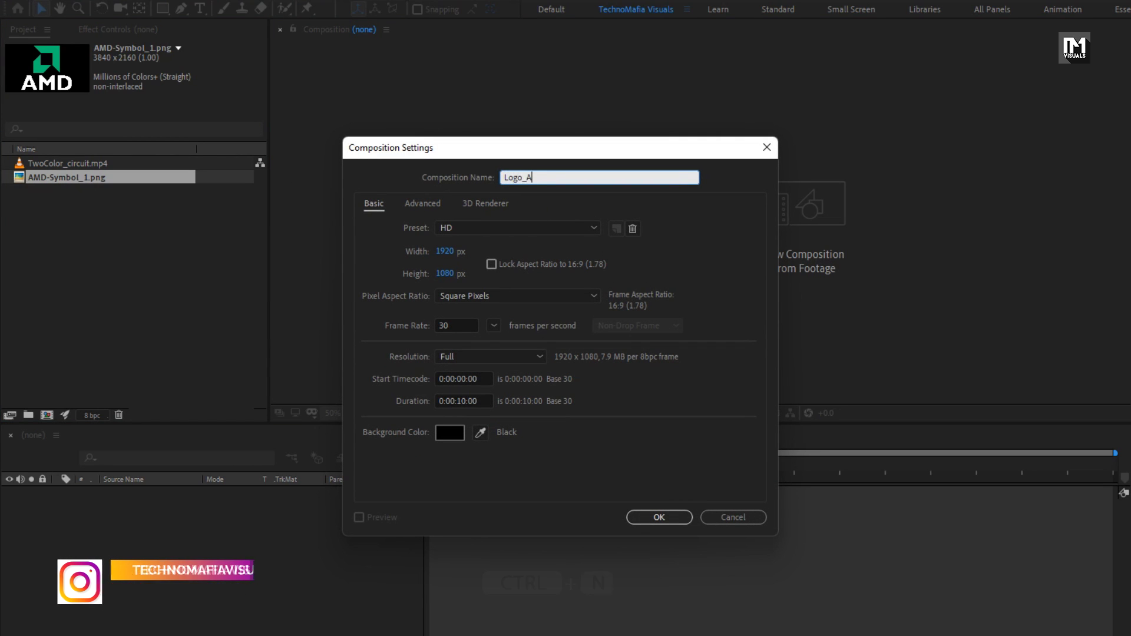
type("nimation")
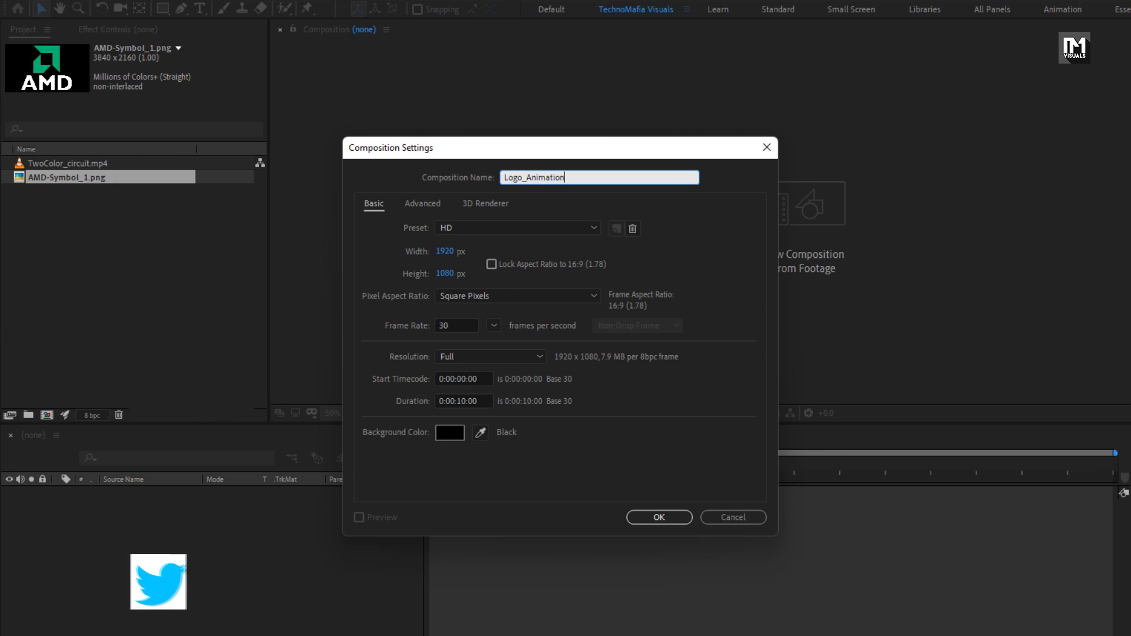
left_click(465, 401)
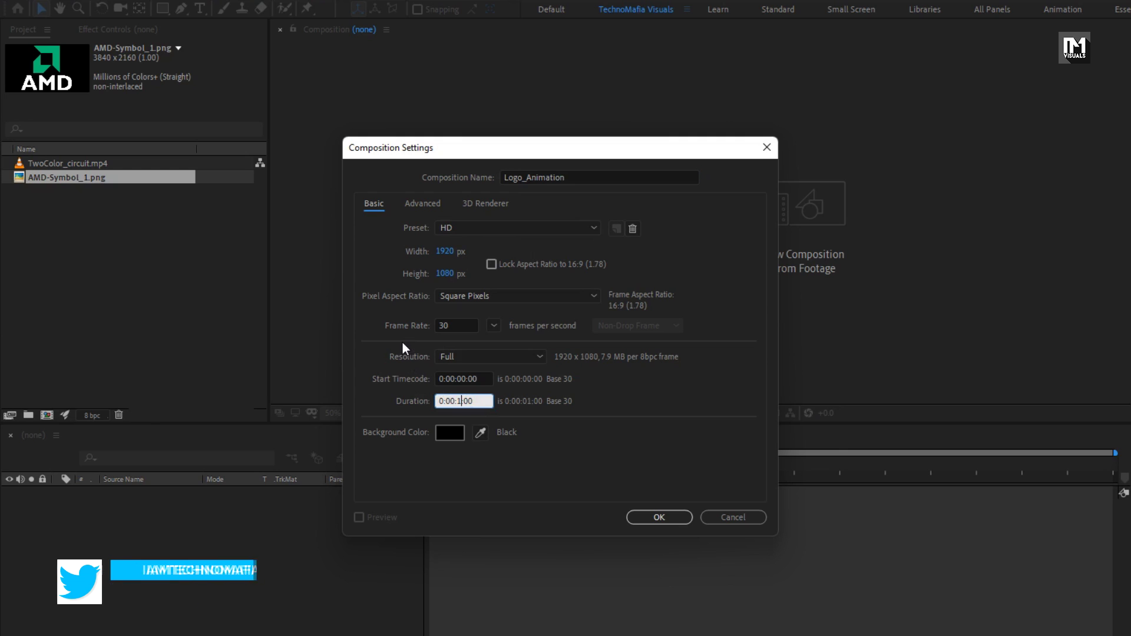
key("BackSpace")
key("BackSpace")
type("07")
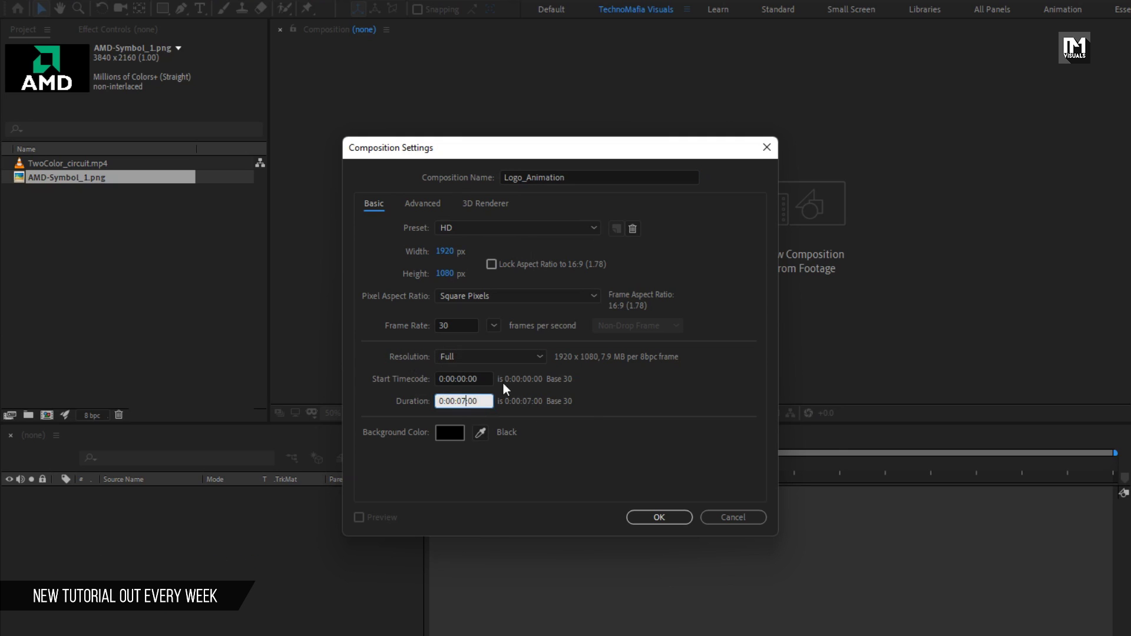
left_click(634, 515)
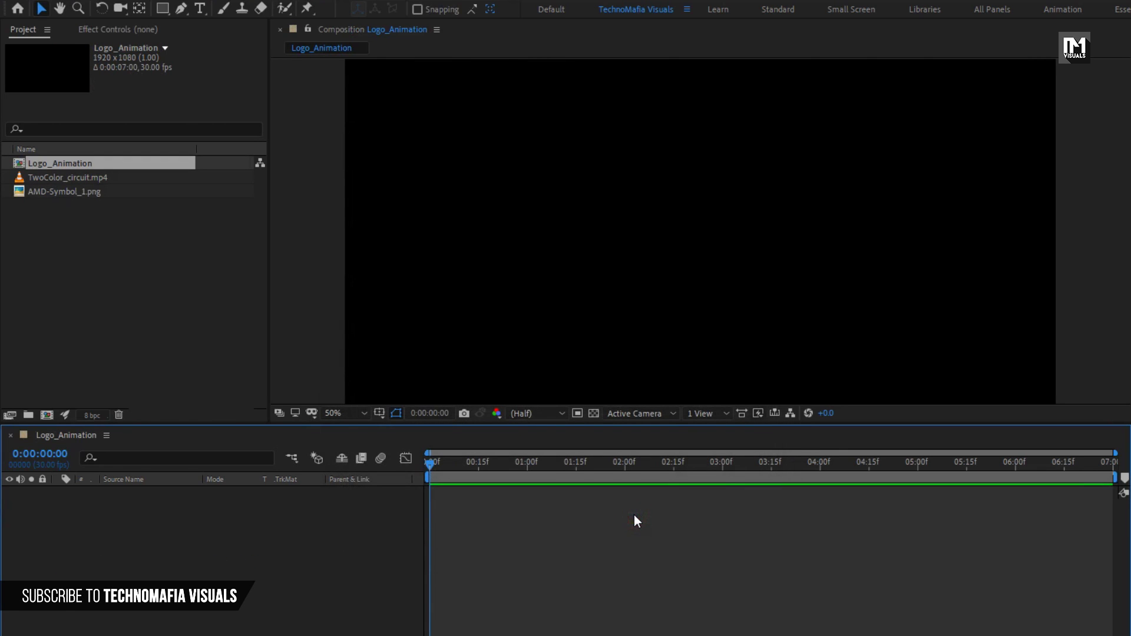
Add AMD-Symbol_1.png to the Logo_Animation timeline and scale it to 22%
left_click(86, 192)
left_click_drag(77, 192, 203, 515)
key("s")
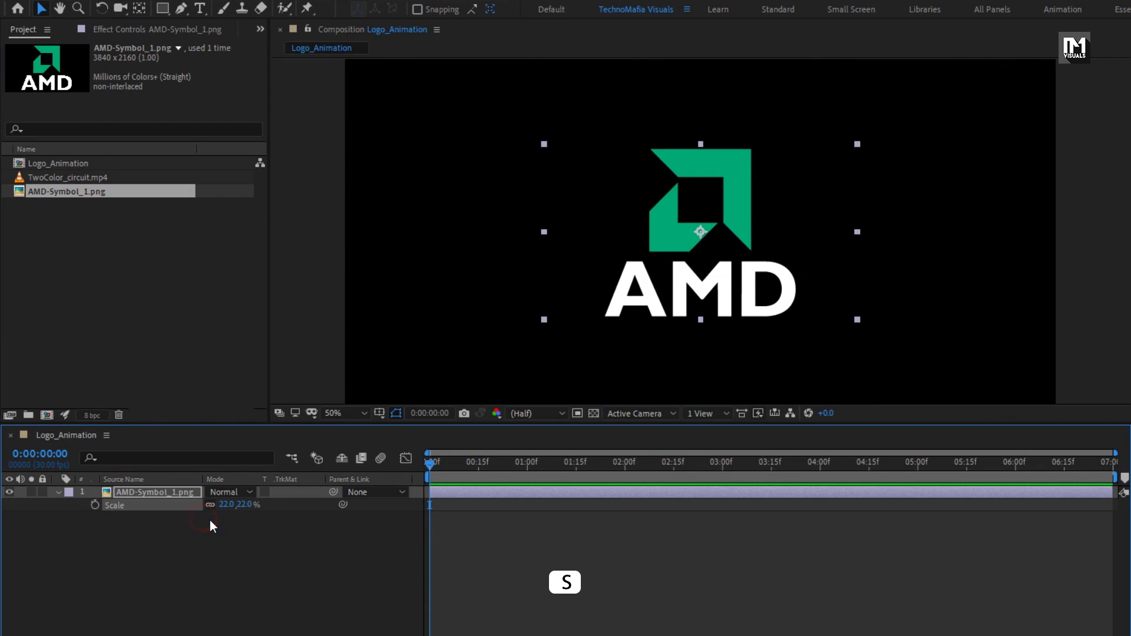
left_click(59, 492)
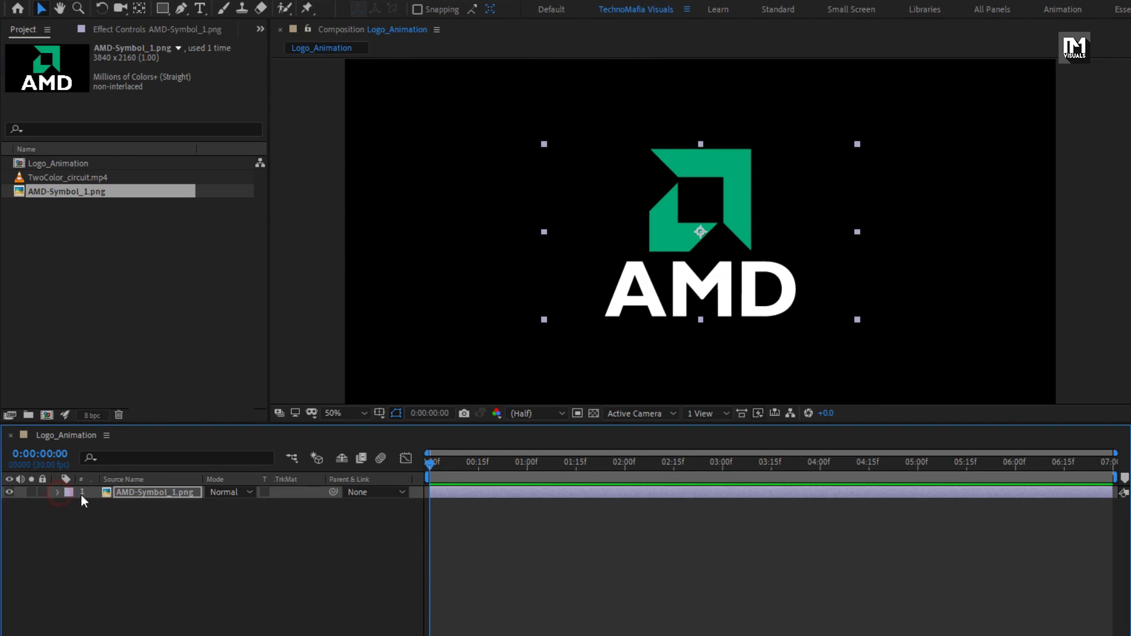
Pre-compose the AMD-Symbol_1.png layer as Logo, moving all attributes into the new composition
right_click(149, 494)
left_click(180, 427)
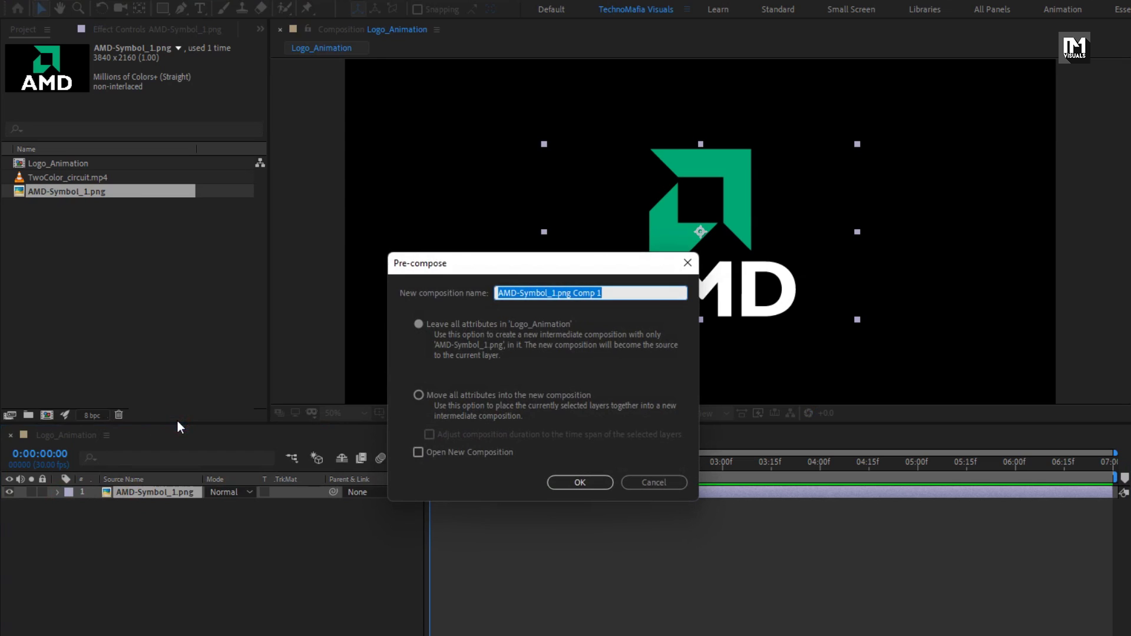
type("Logo")
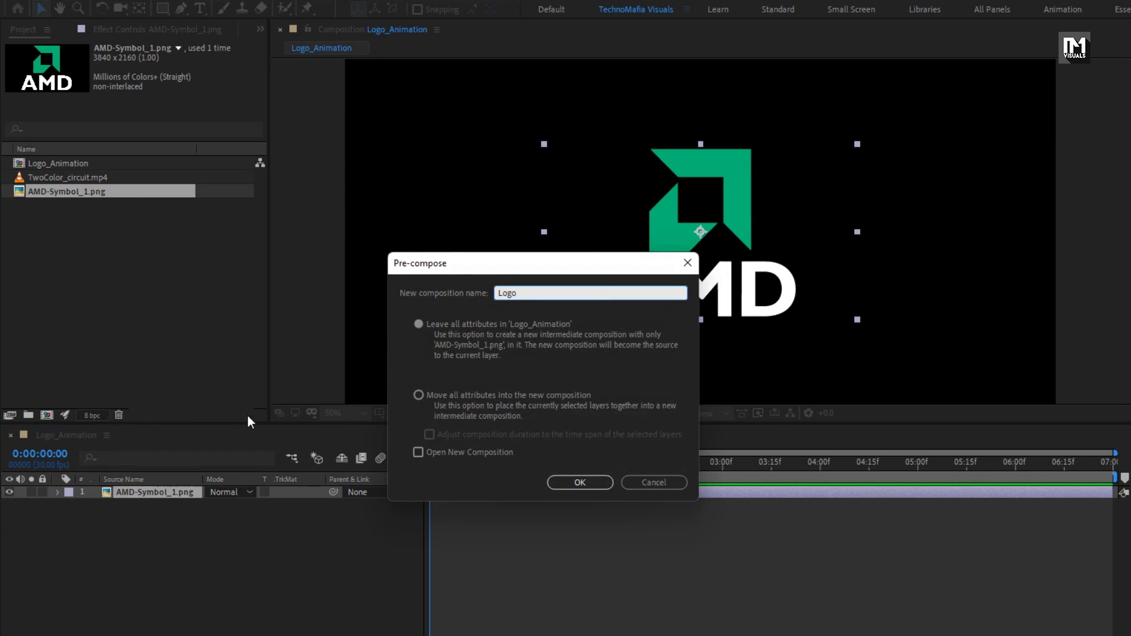
left_click(419, 395)
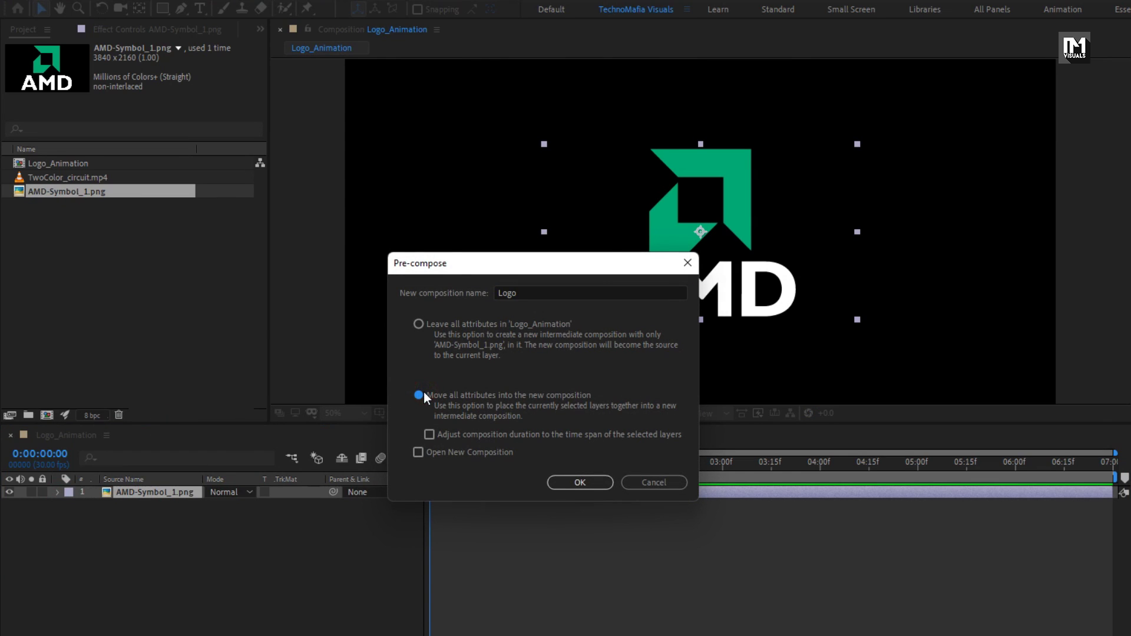
left_click(561, 480)
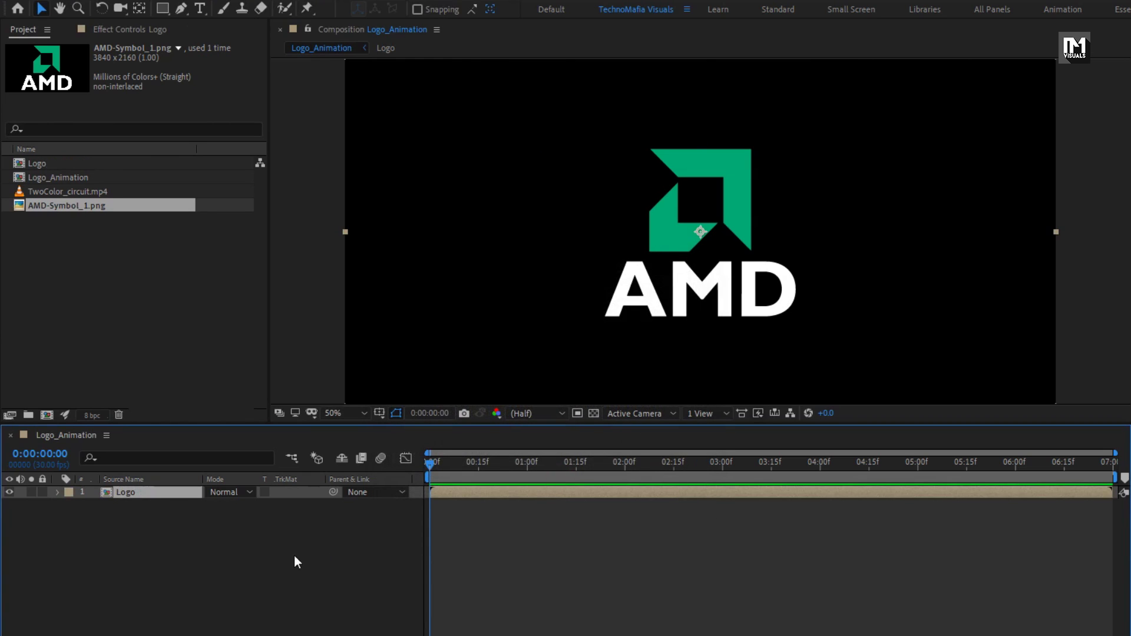
Create a new black 1920 x 1080 solid layer named Noise above the Logo layer
left_click(182, 546)
right_click(182, 542)
mouse_move(330, 551)
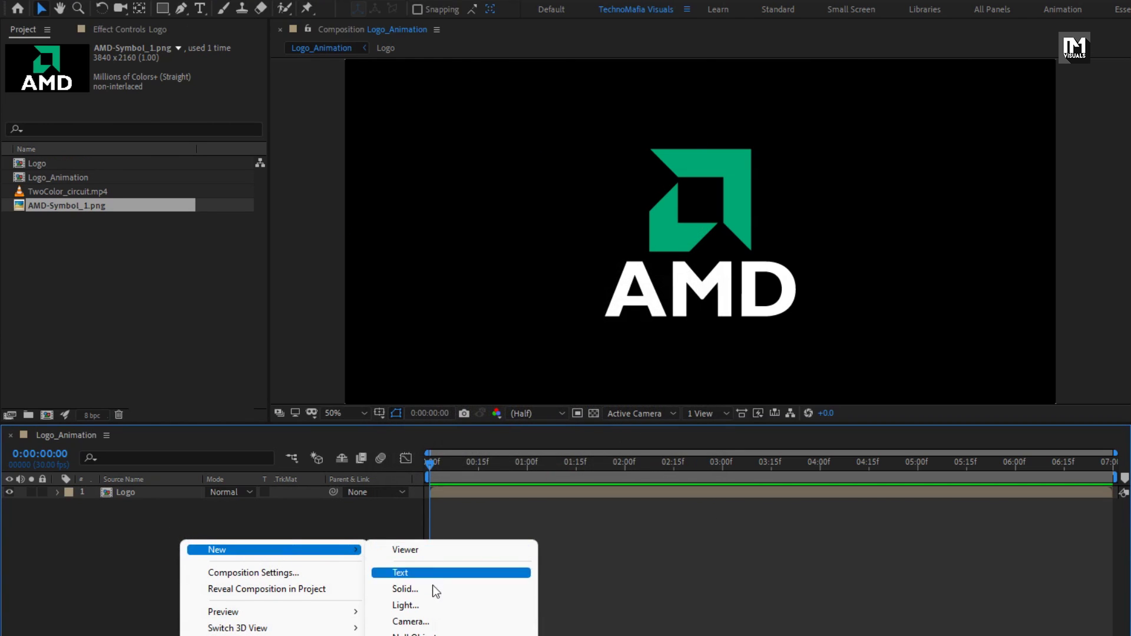
left_click(433, 589)
type("No")
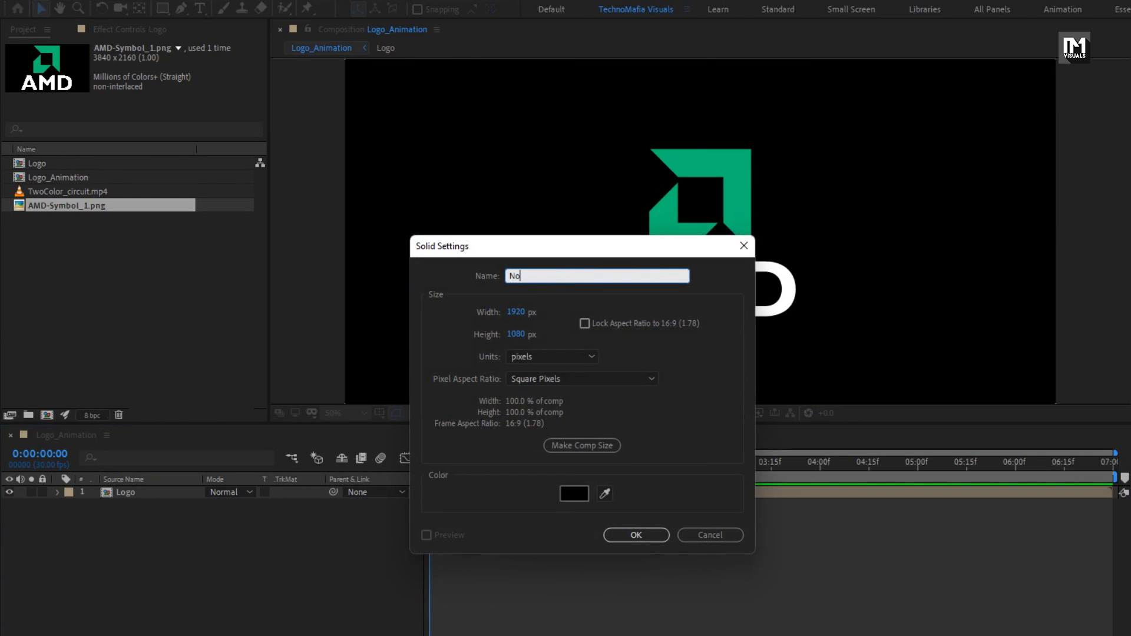
type("ise")
left_click(635, 533)
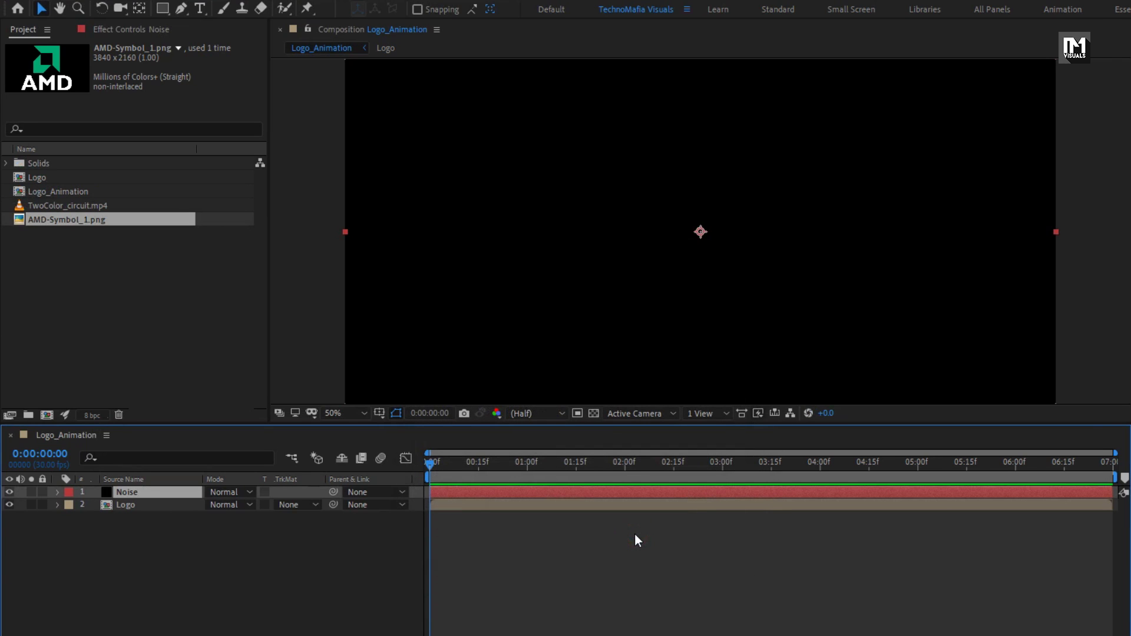
Find the Fractal Noise effect and apply it to the Noise solid
left_click(980, 49)
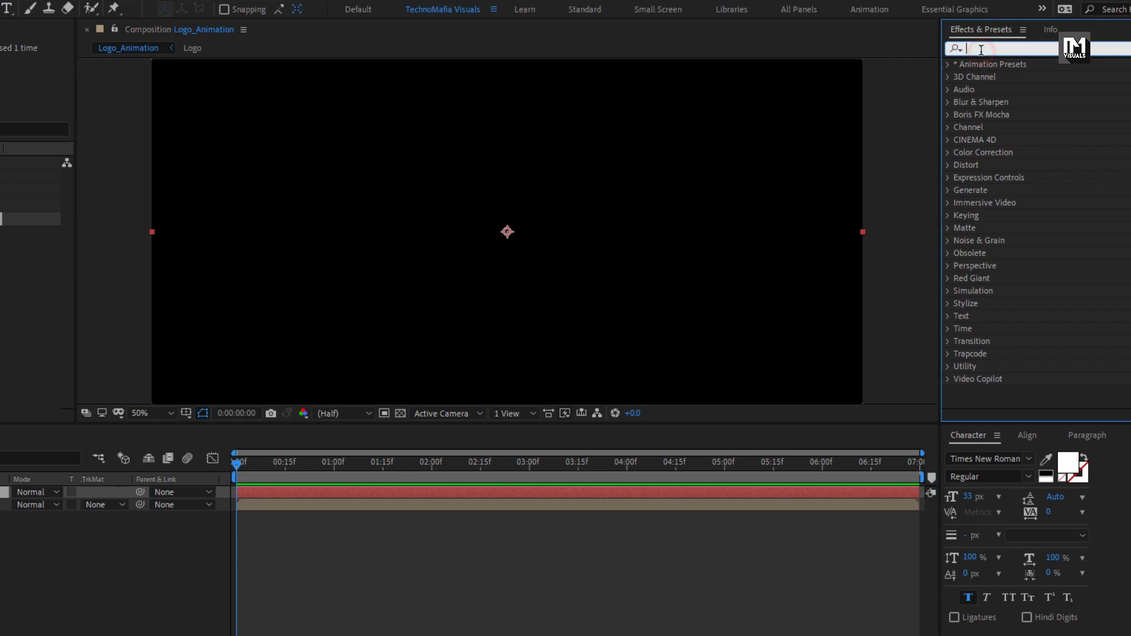
type("fract")
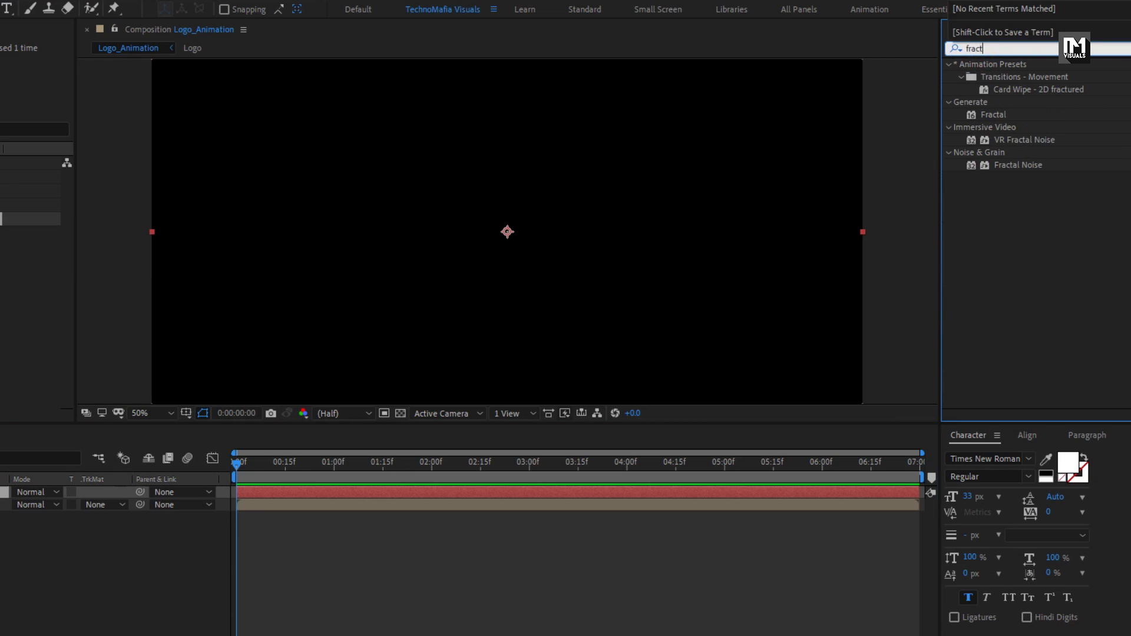
left_click_drag(1030, 164, 529, 202)
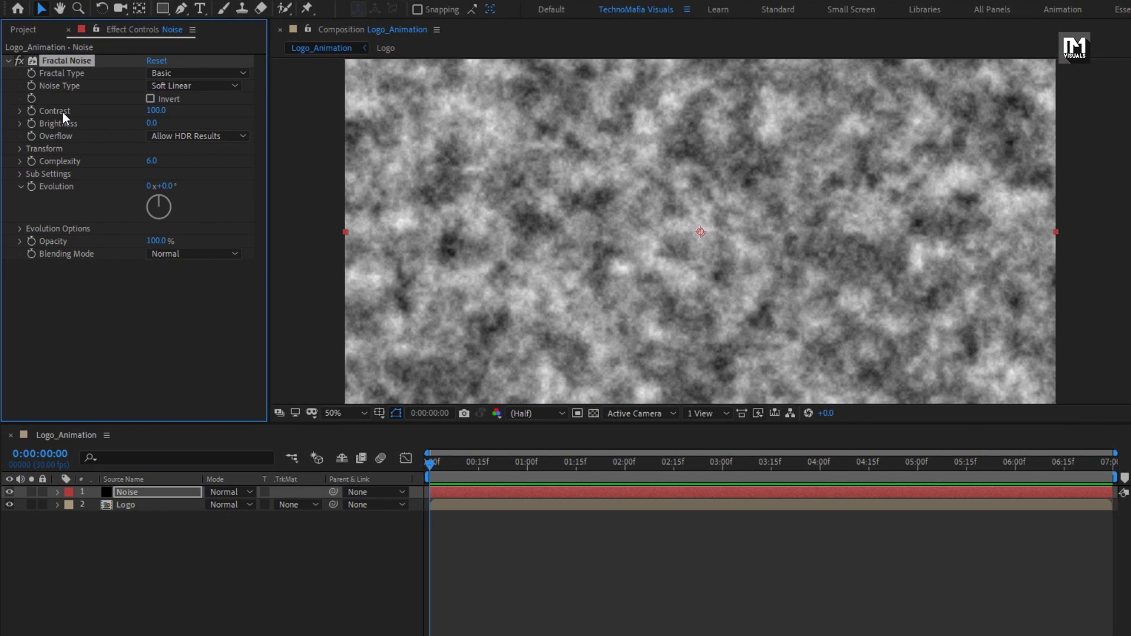
Set the Fractal Noise fractal type to Turbulent Sharp and enable Invert
left_click(171, 73)
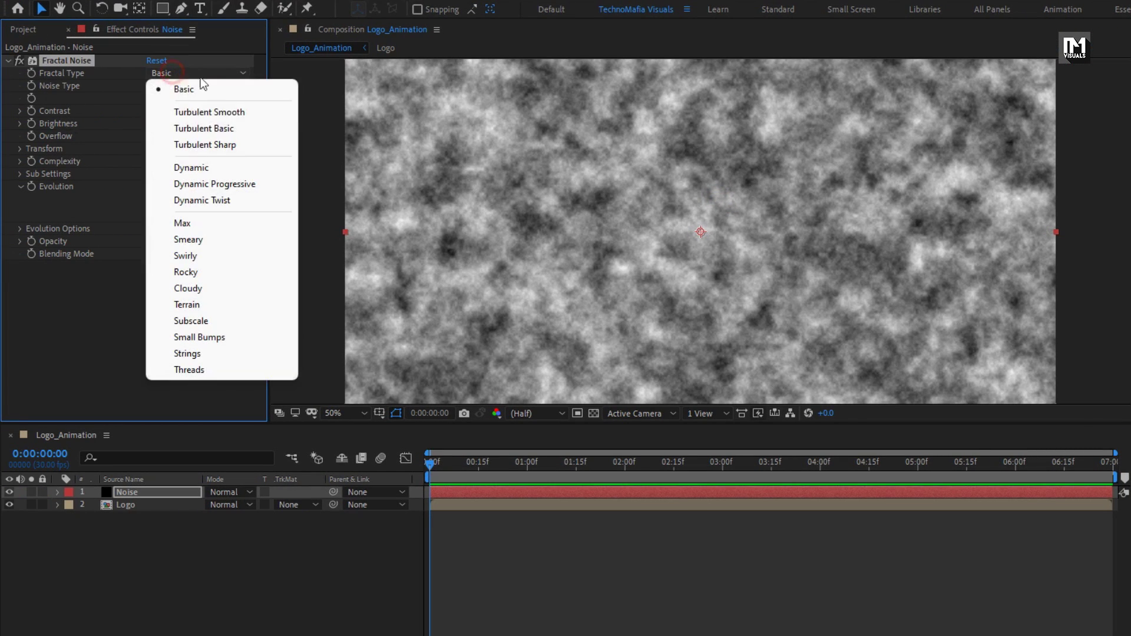
left_click(237, 144)
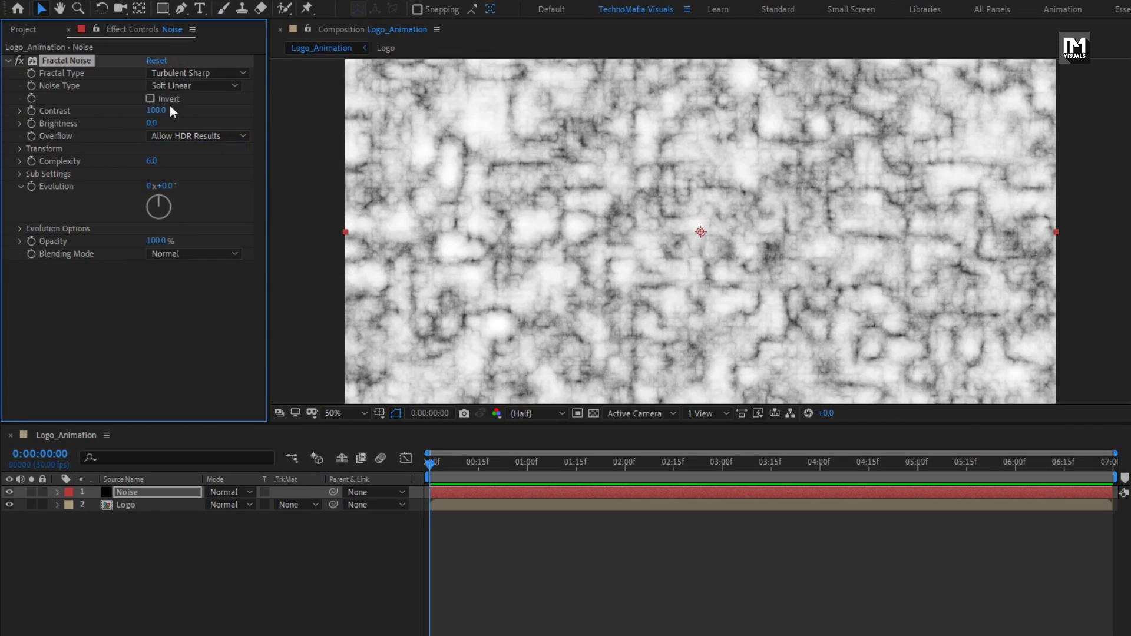
left_click(150, 99)
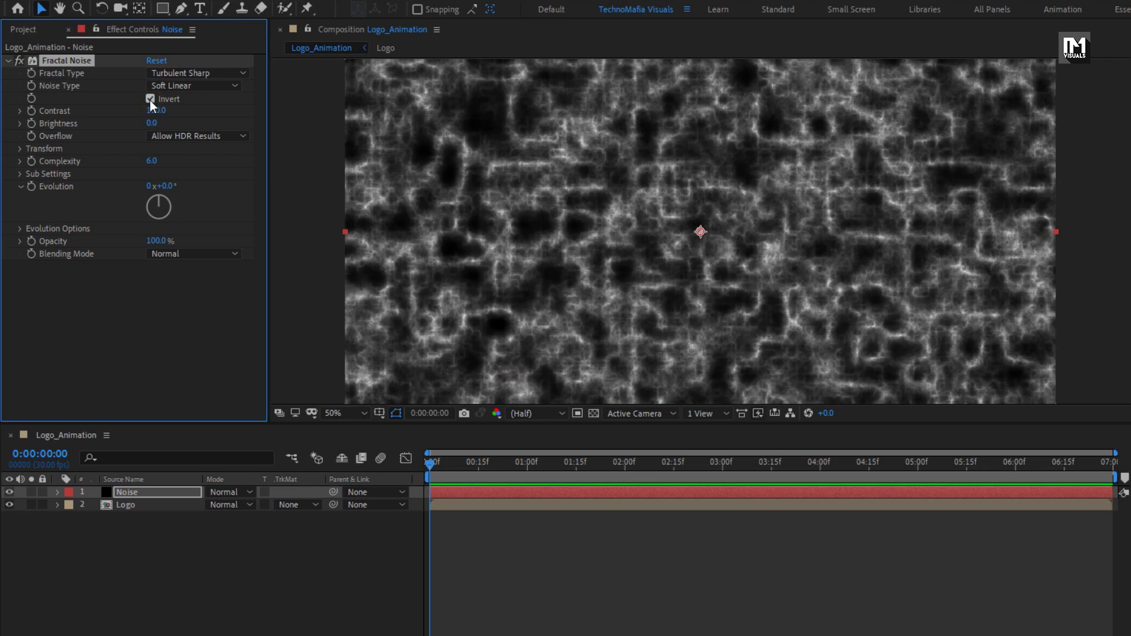
At the first frame, start keyframing Fractal Noise Contrast and Brightness, and set Brightness to -20
left_click(427, 467)
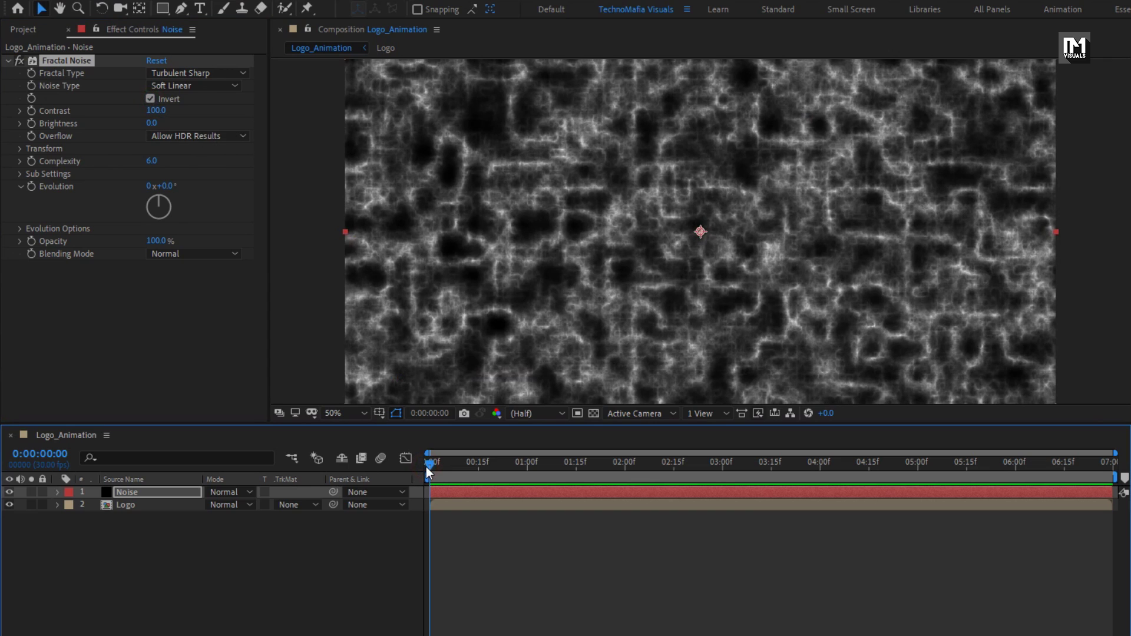
left_click(33, 108)
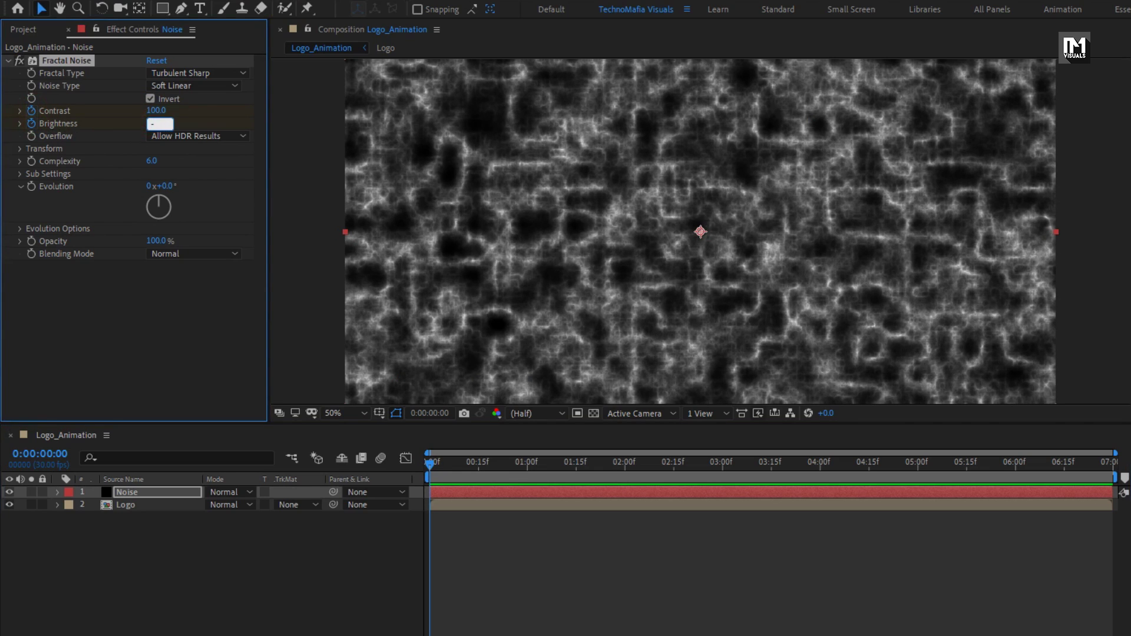
type("-20")
key("Return")
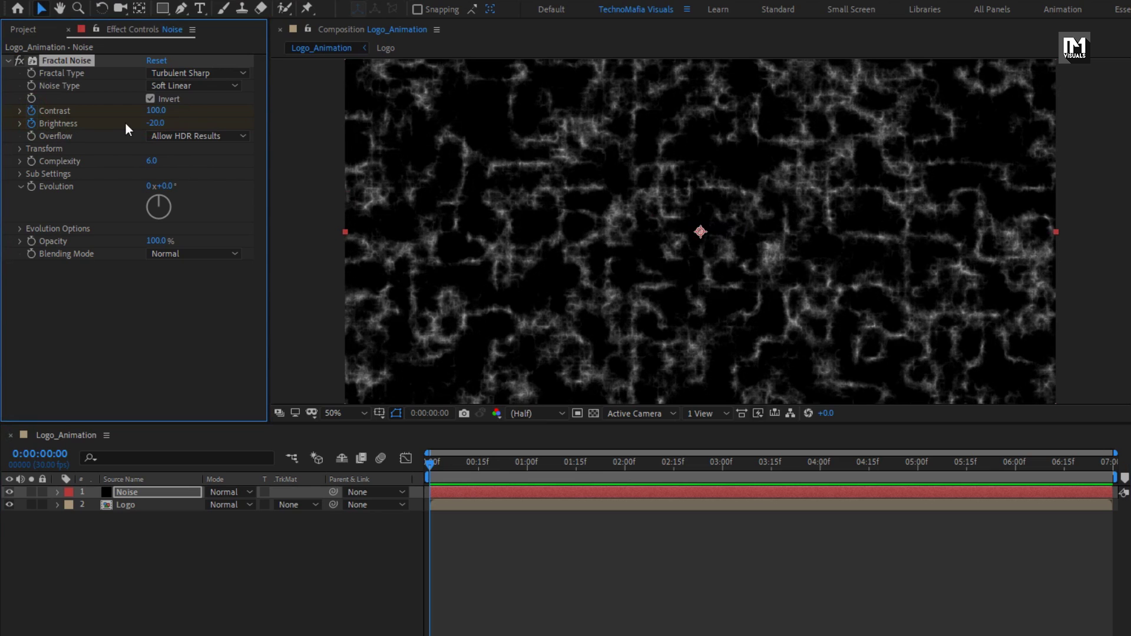
At 0:00:00:20, keyframe the Fractal Noise Contrast at 120 and Brightness at 60
left_click_drag(455, 466, 493, 469)
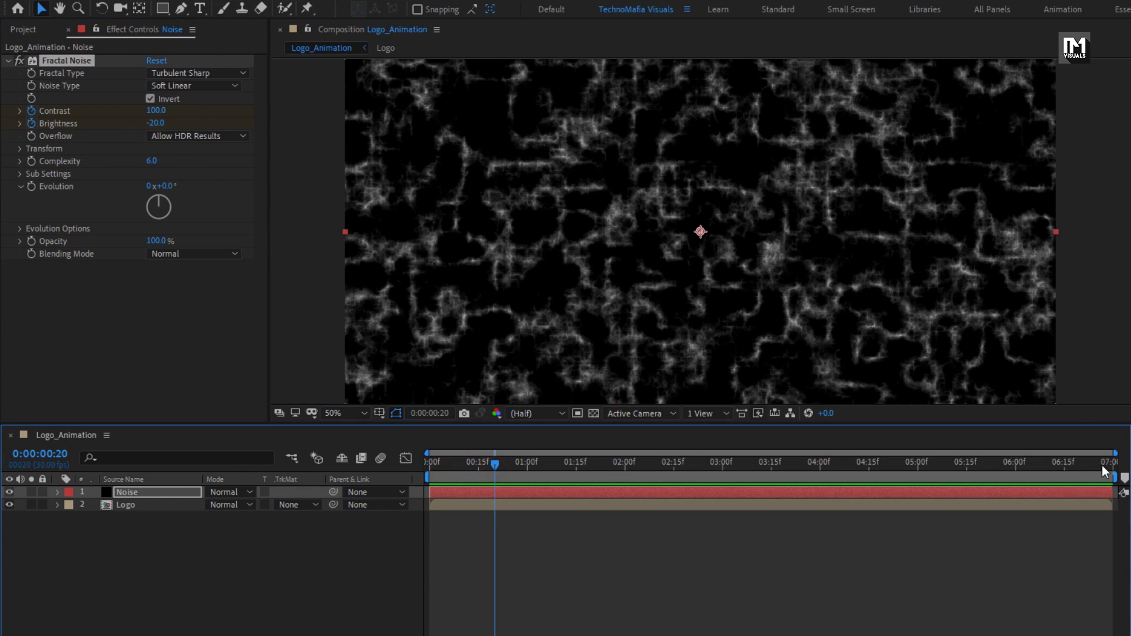
left_click_drag(1113, 454, 637, 456)
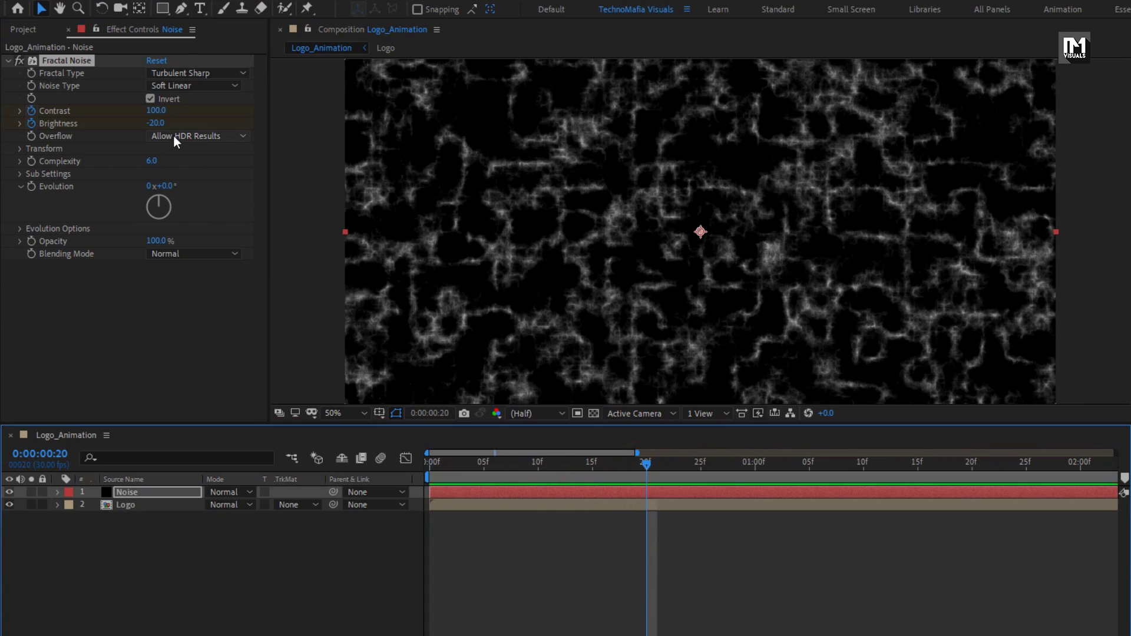
left_click(157, 111)
type("120")
key("Return")
left_click(156, 123)
type("60")
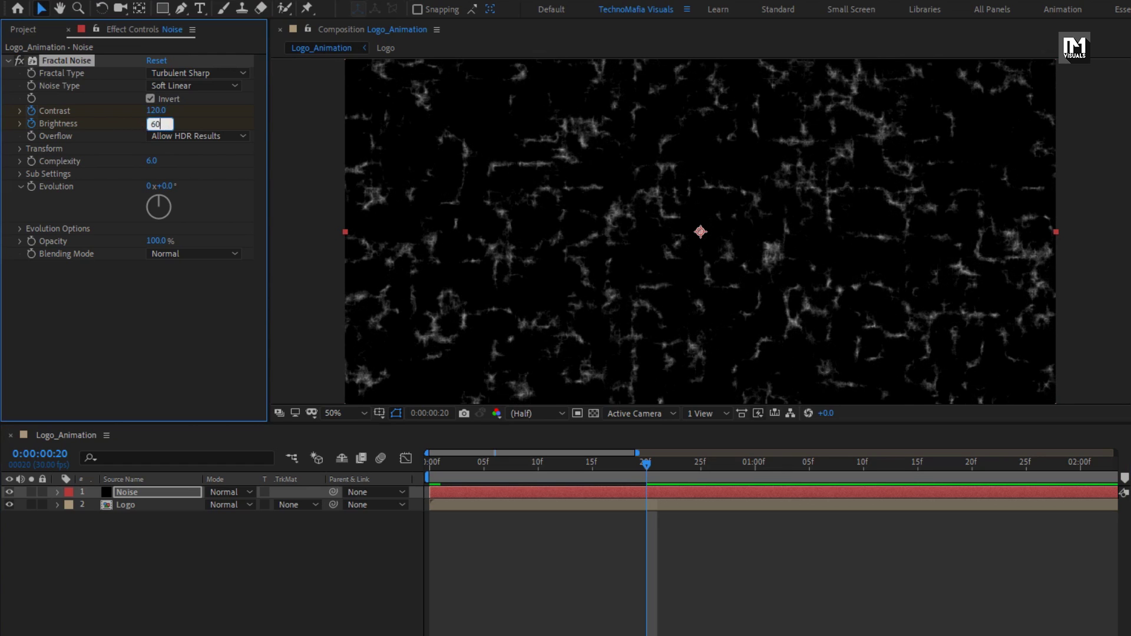
key("Return")
Set the Fractal Noise Overflow option to Wrap Back
left_click_drag(645, 462, 592, 466)
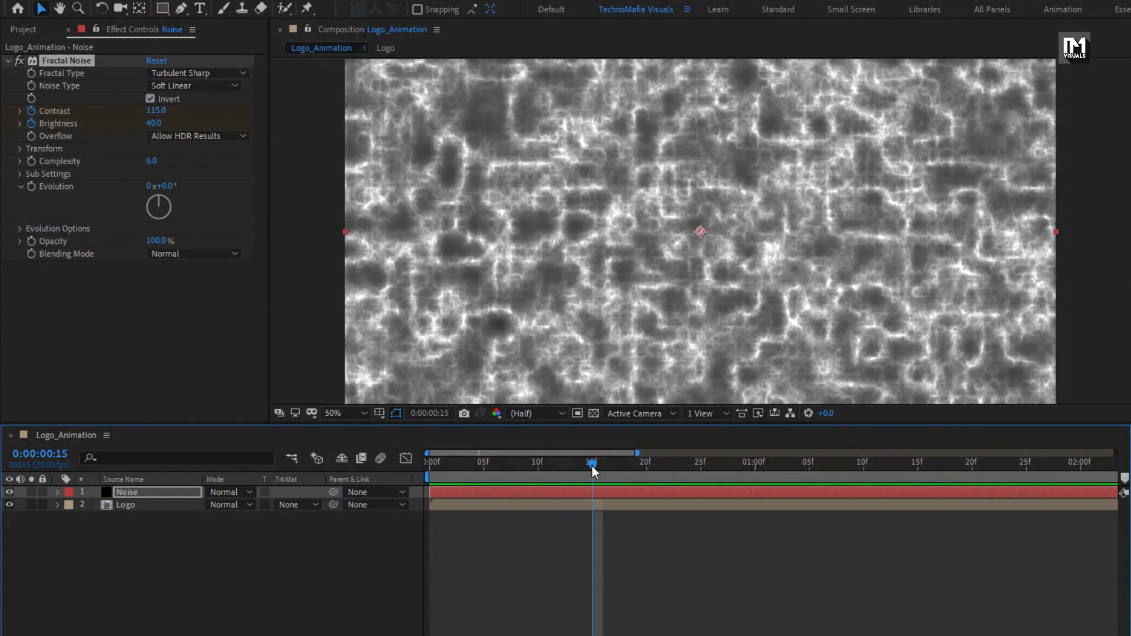
left_click(201, 137)
left_click(202, 183)
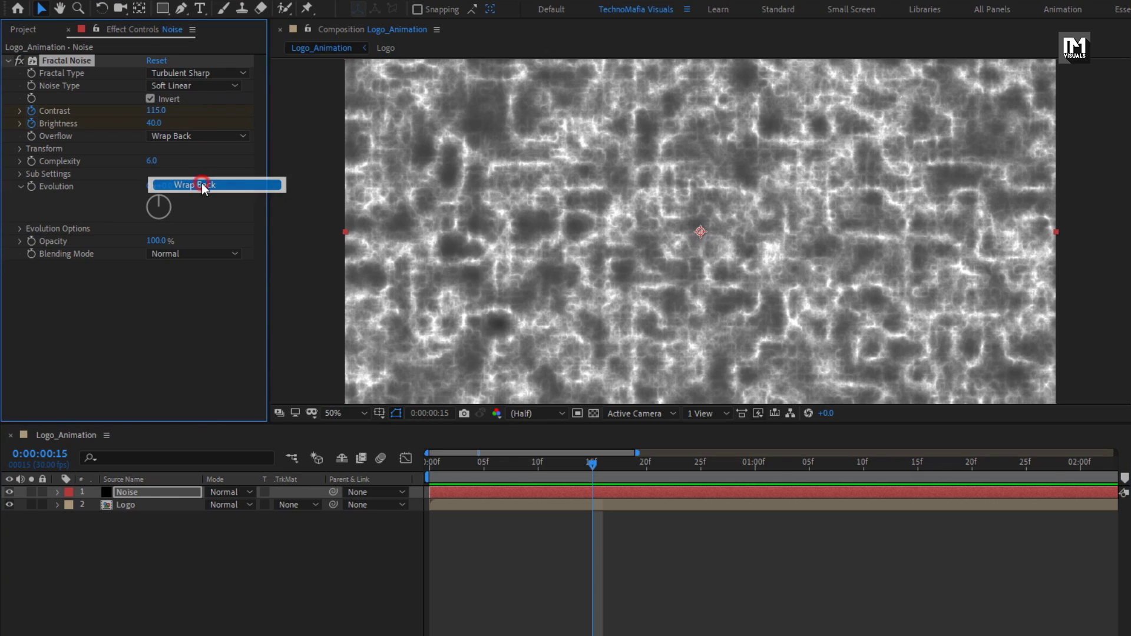
Keyframe the Fractal Noise Rotation from 0° at the first frame to 2° at 0:00:00:20
left_click_drag(435, 464, 412, 469)
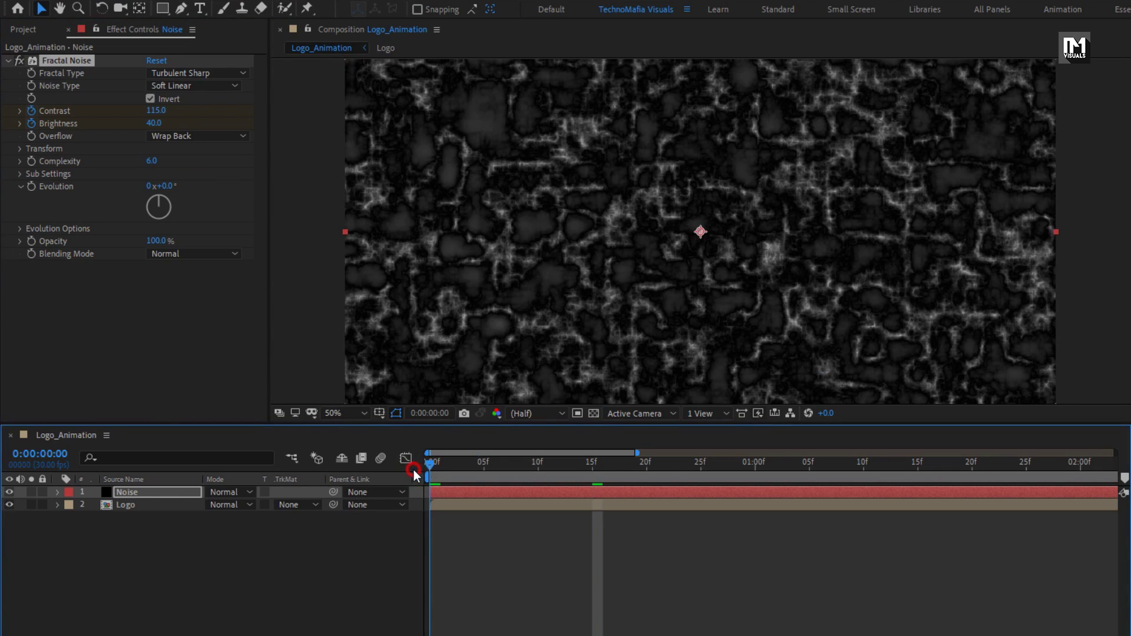
left_click(21, 149)
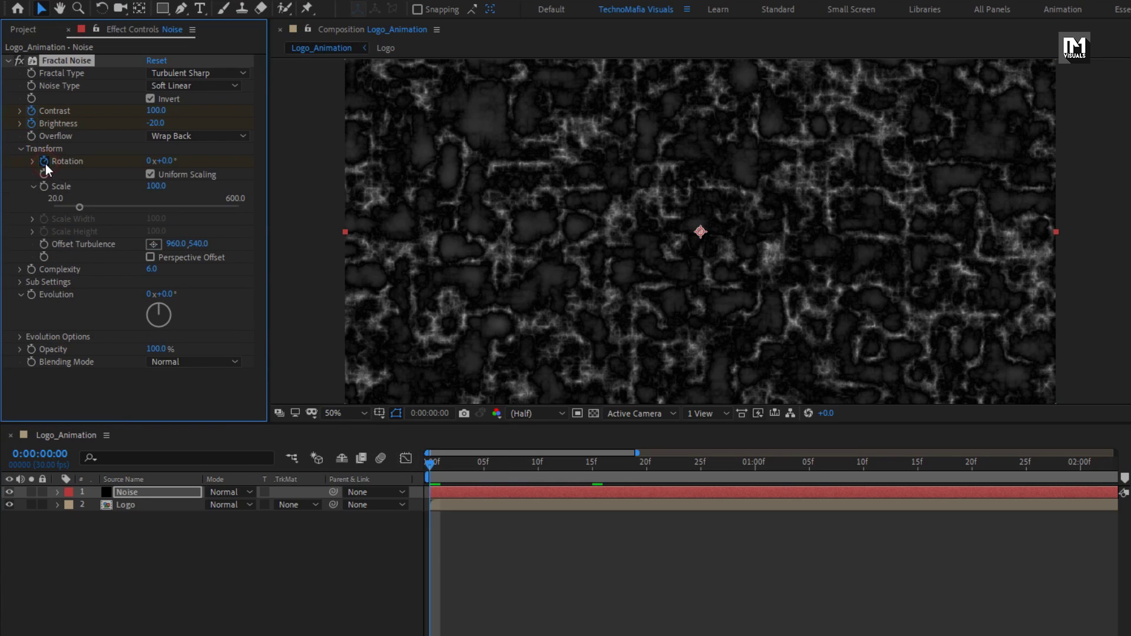
left_click_drag(579, 483, 646, 469)
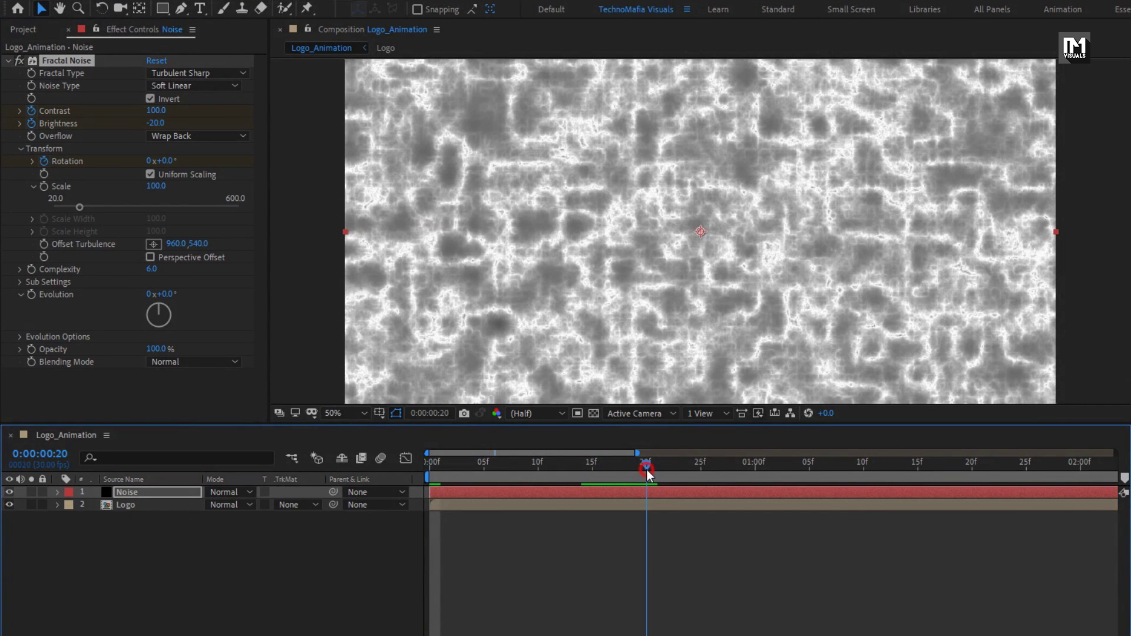
left_click(168, 161)
type("2")
key("Return")
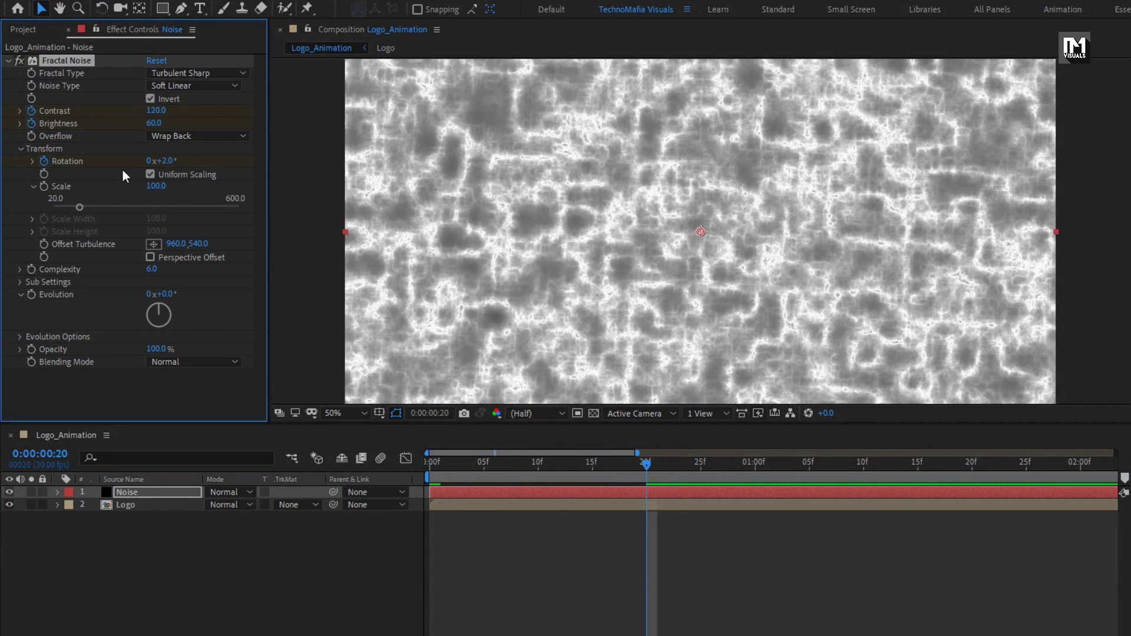
Set the Fractal Noise transform Scale to 300
left_click(157, 187)
type("300")
key("Return")
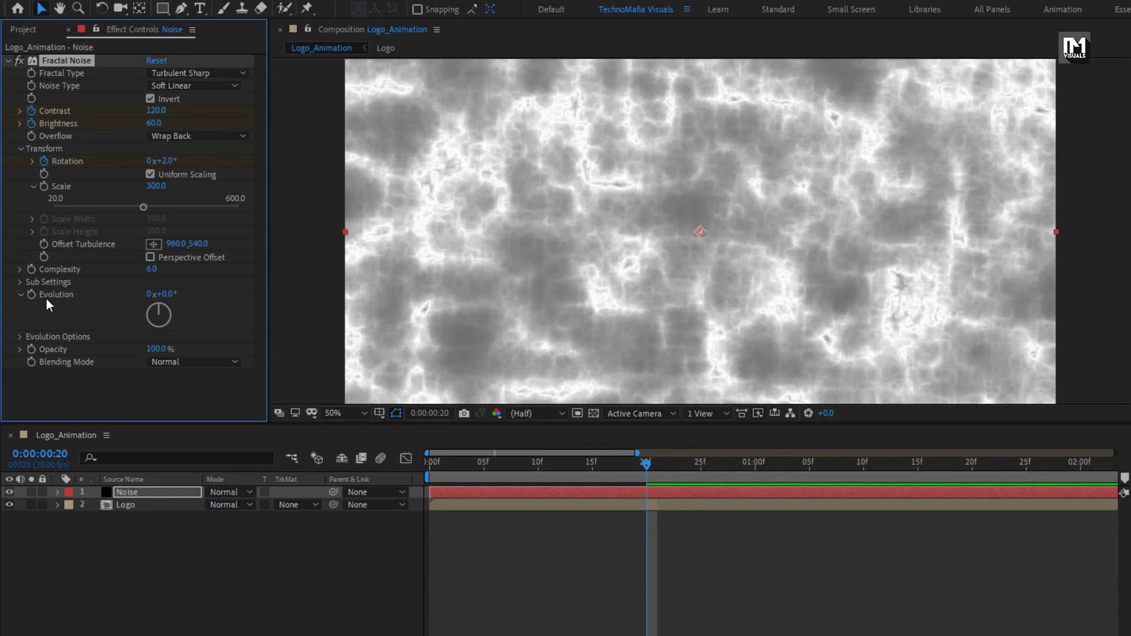
Keyframe the Fractal Noise Sub Influence from 70 at the first frame to 0 at 0:00:00:20
left_click(16, 283)
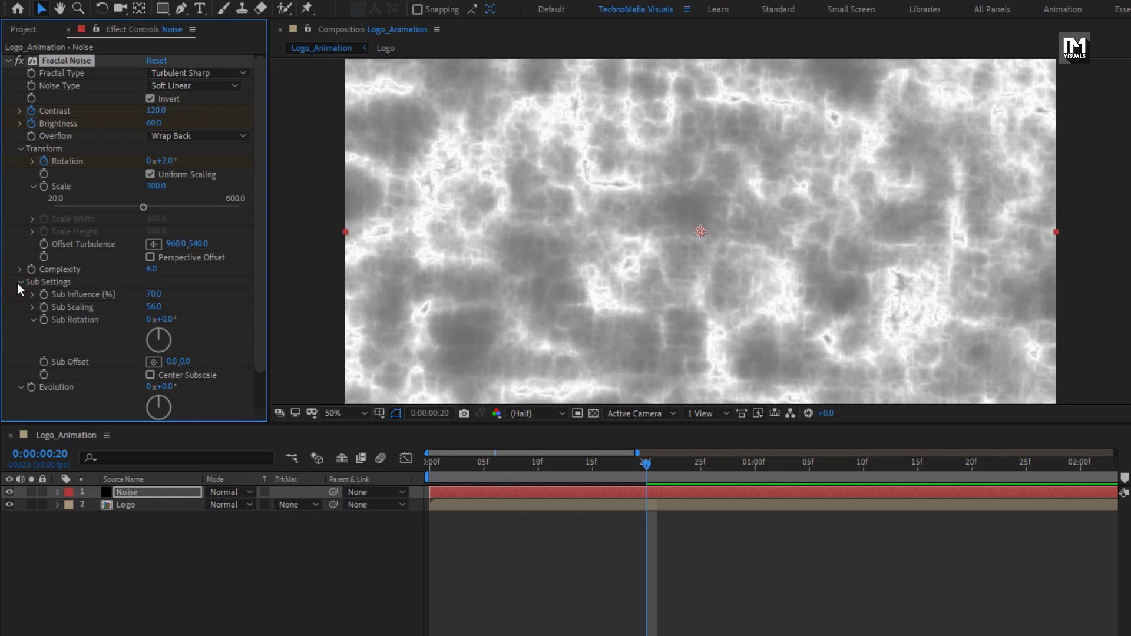
left_click_drag(465, 462, 418, 469)
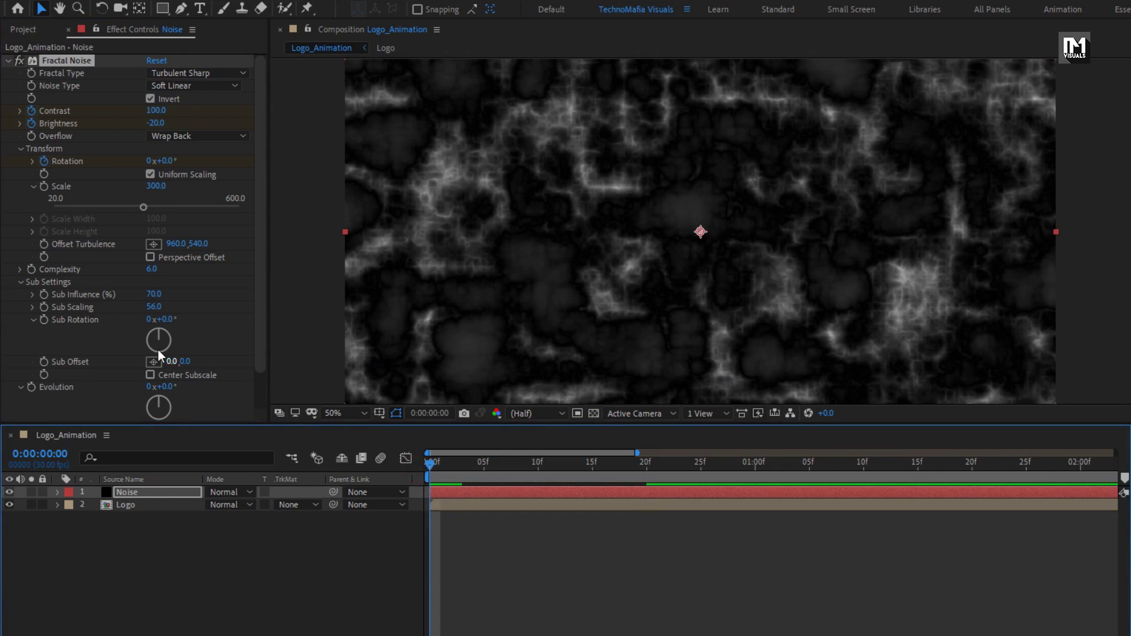
left_click(44, 294)
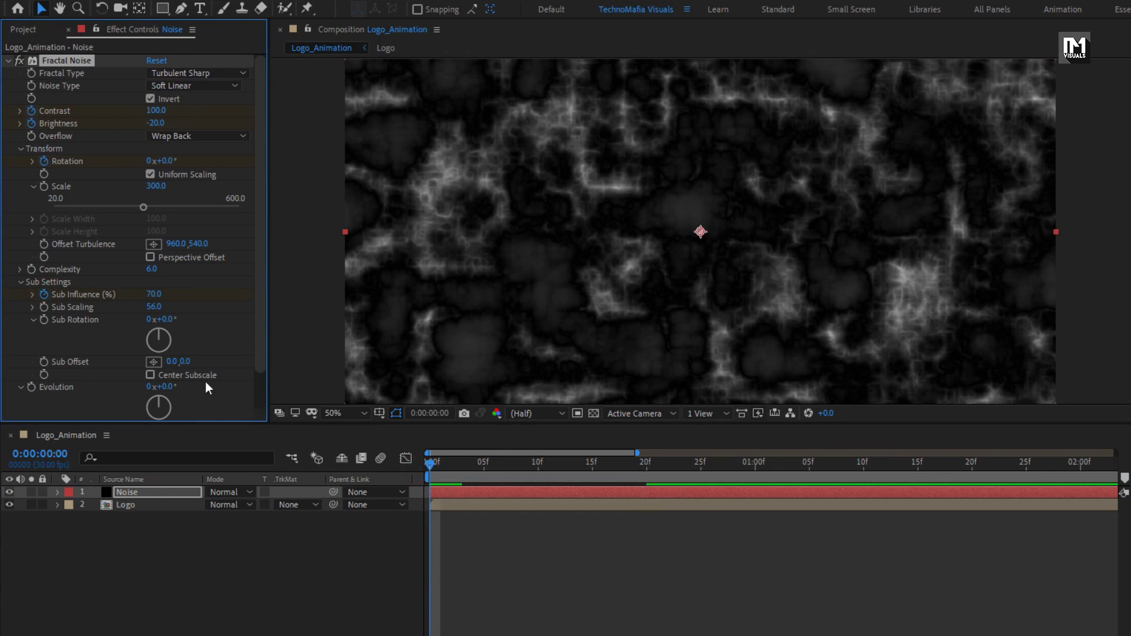
left_click_drag(500, 463, 643, 464)
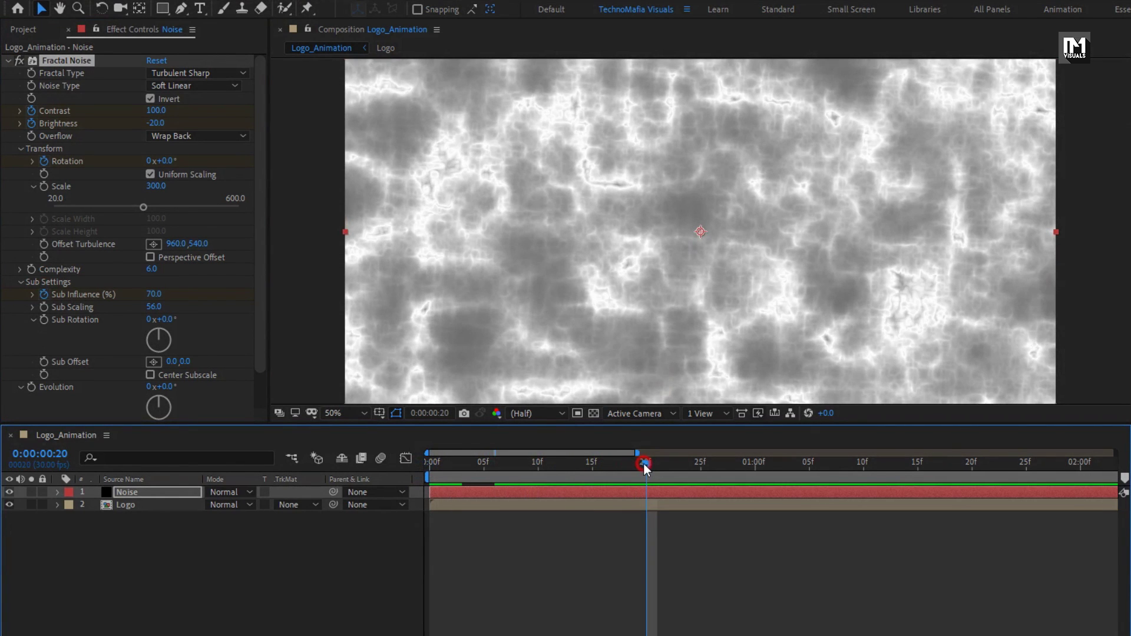
left_click(152, 295)
type("0")
key("Return")
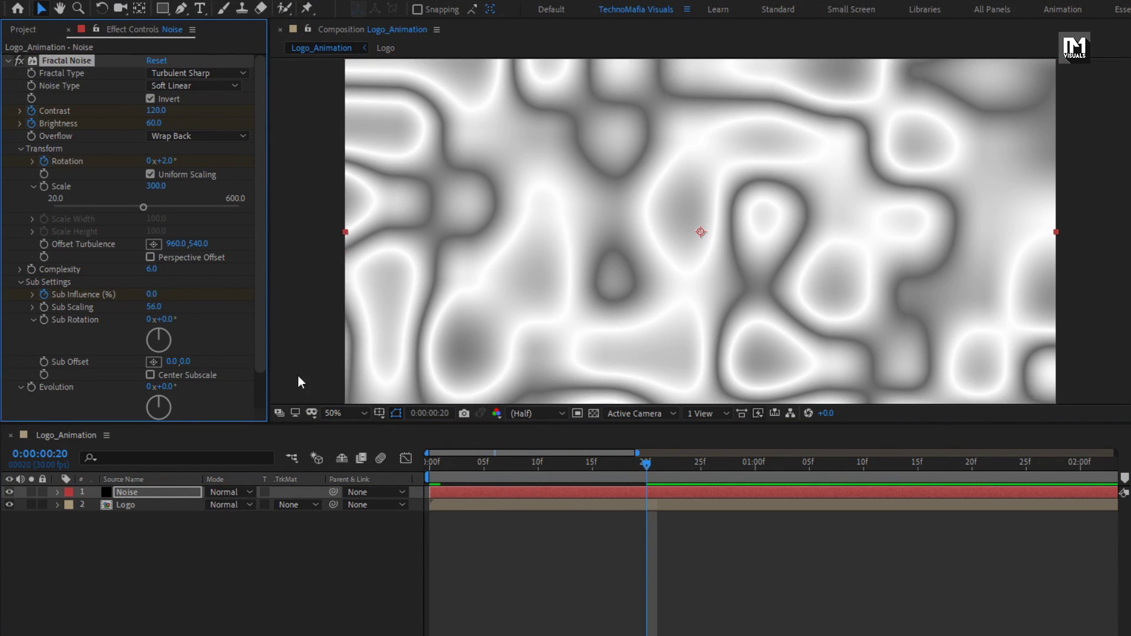
Keyframe the Fractal Noise Evolution from 0° at the first frame to 180° at 0:00:00:20
left_click_drag(653, 475, 418, 461)
scroll(118, 345, "down", 3)
left_click(31, 347)
left_click_drag(470, 464, 644, 471)
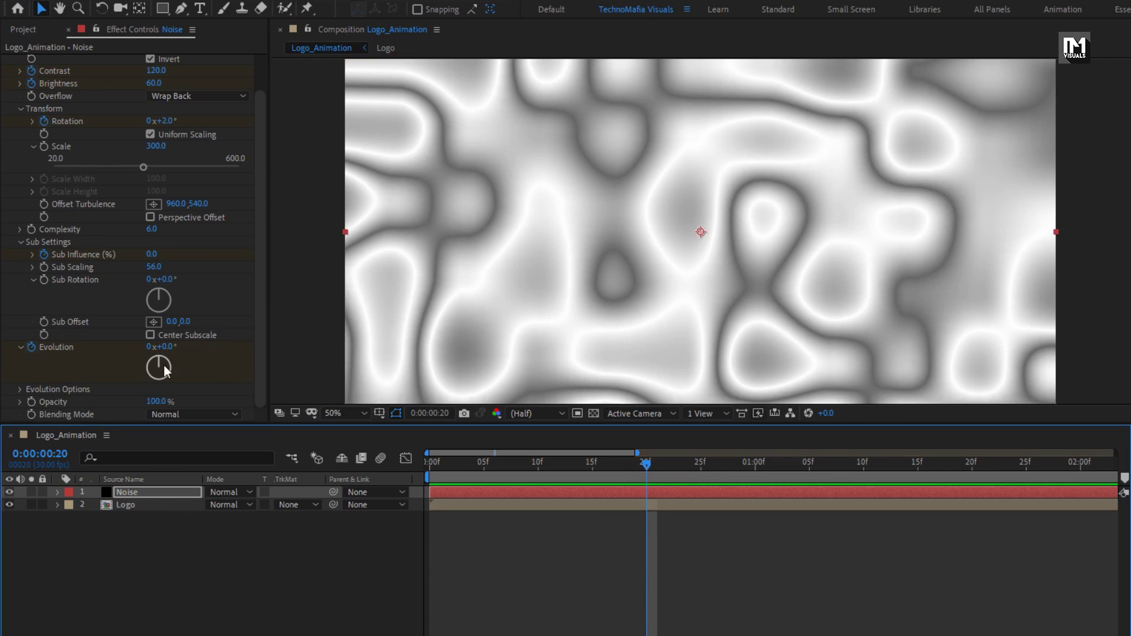
left_click(166, 348)
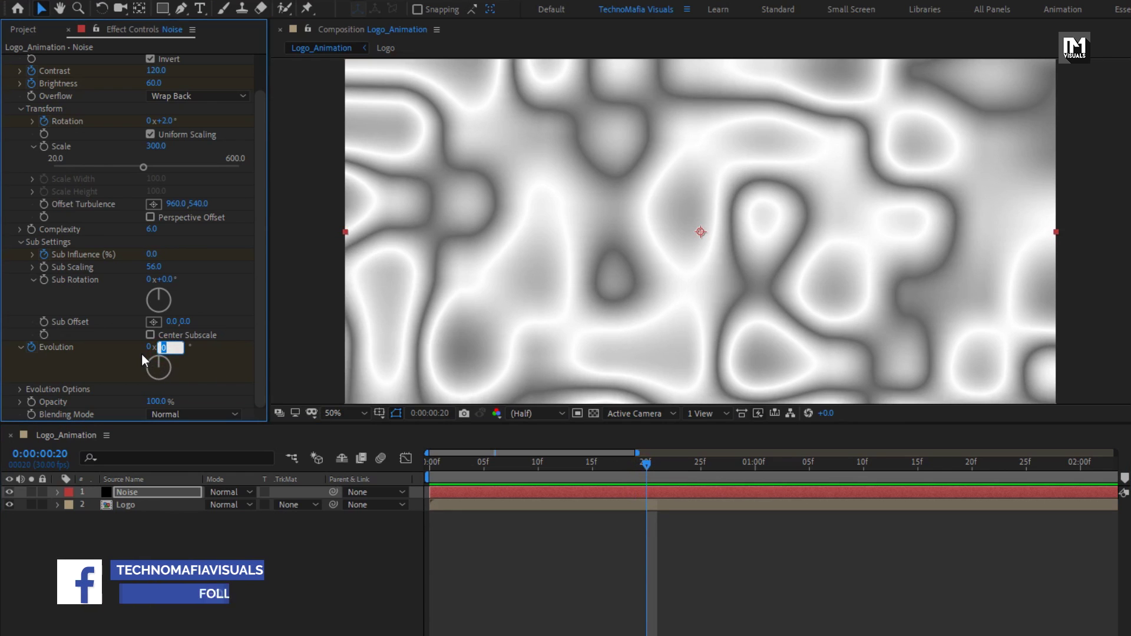
type("180")
key("Return")
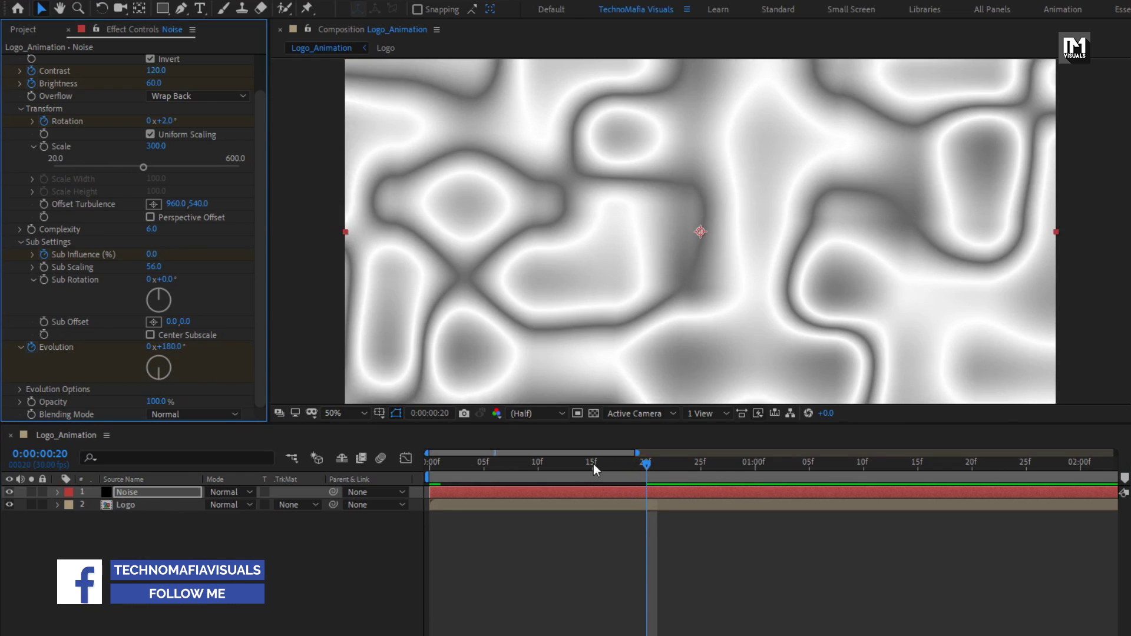
mouse_move(645, 461)
left_mouse_down()
mouse_move(437, 466)
mouse_move(664, 462)
mouse_move(413, 459)
mouse_move(625, 464)
left_mouse_up()
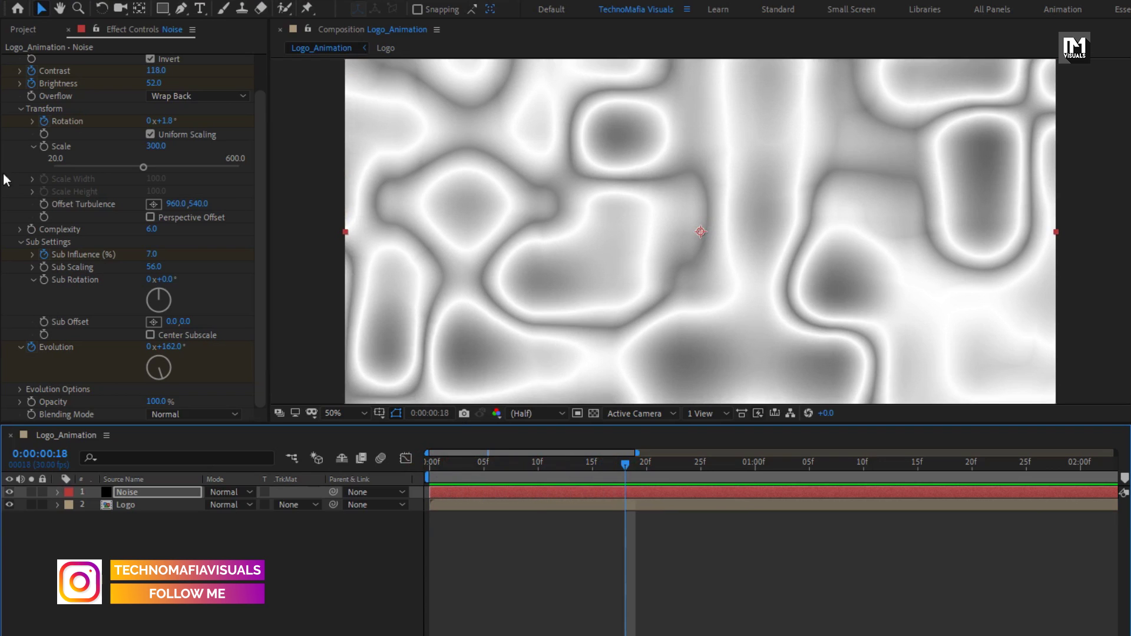
Find the Curves effect and apply it to the Noise layer
scroll(35, 124, "up", 2)
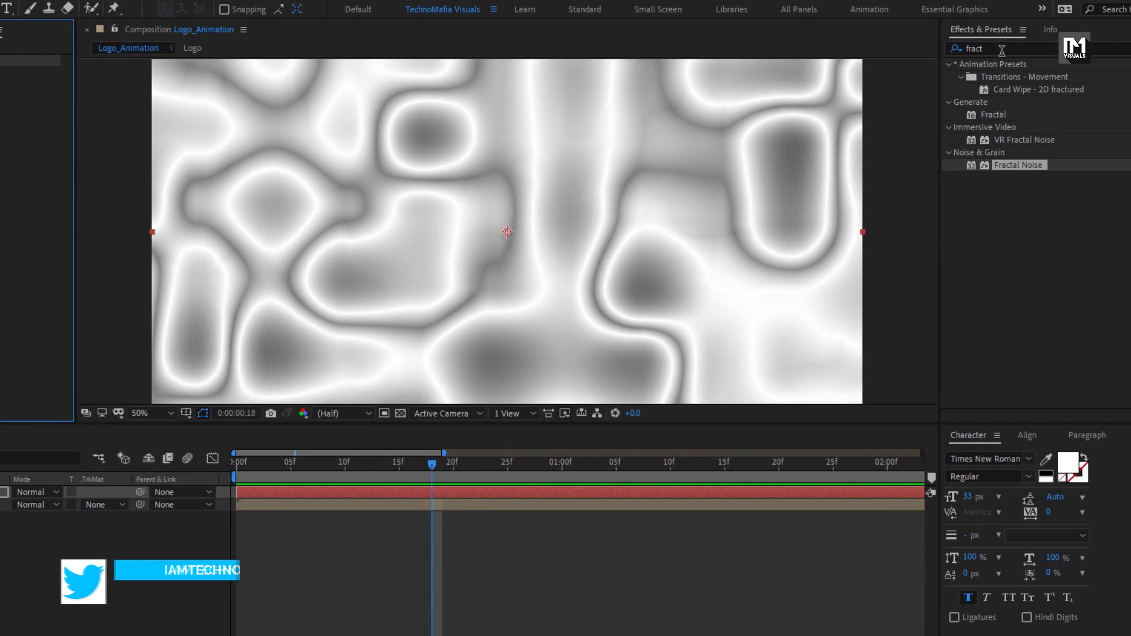
left_click(922, 52)
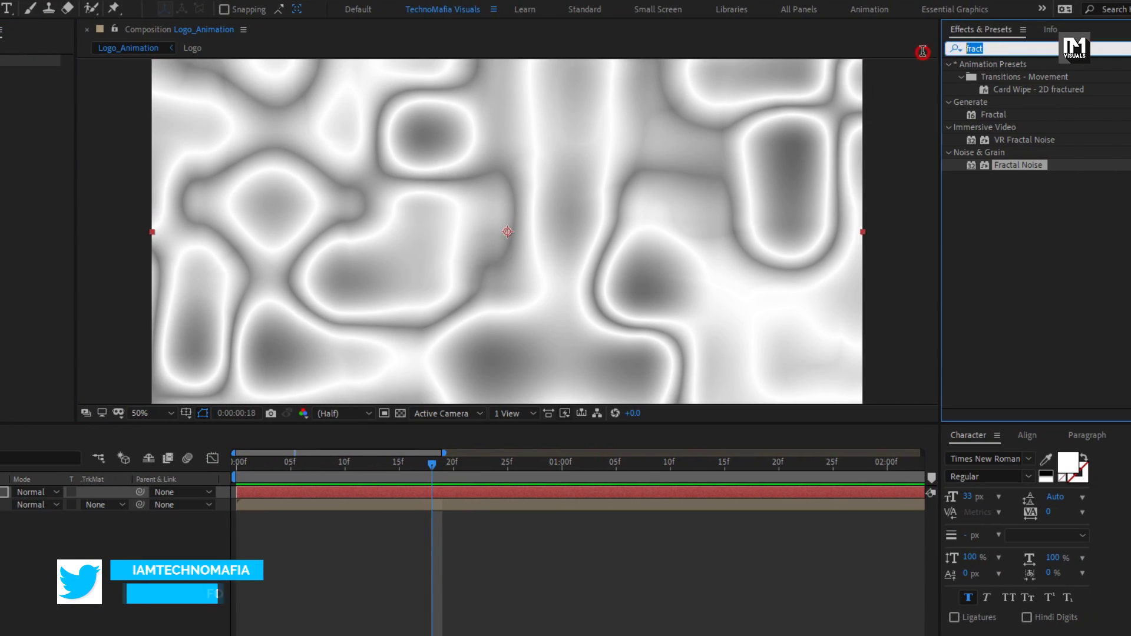
type("curves")
left_click(1005, 116)
left_click_drag(1006, 116, 533, 213)
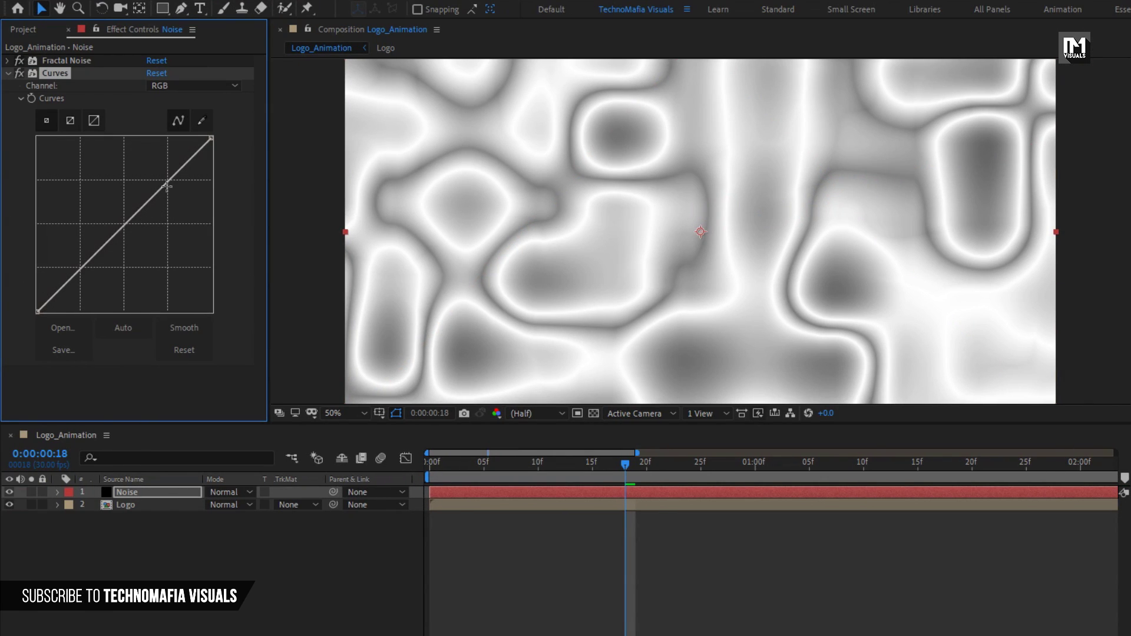
Shape the RGB curve into a steep high-contrast ramp, black up to the first quarter and white from just beyond a third
left_click_drag(167, 186, 101, 144)
left_click_drag(39, 307, 79, 312)
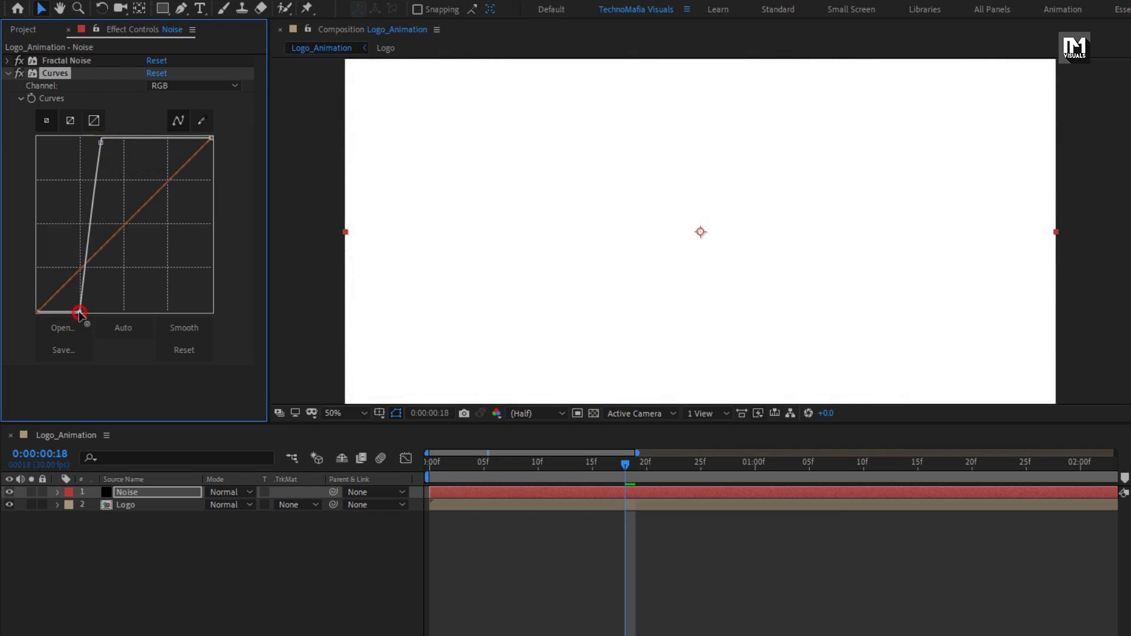
left_click_drag(578, 468, 494, 472)
Set the Logo layer's track matte to Luma Matte "Noise" and scrub the reveal
left_click(140, 506)
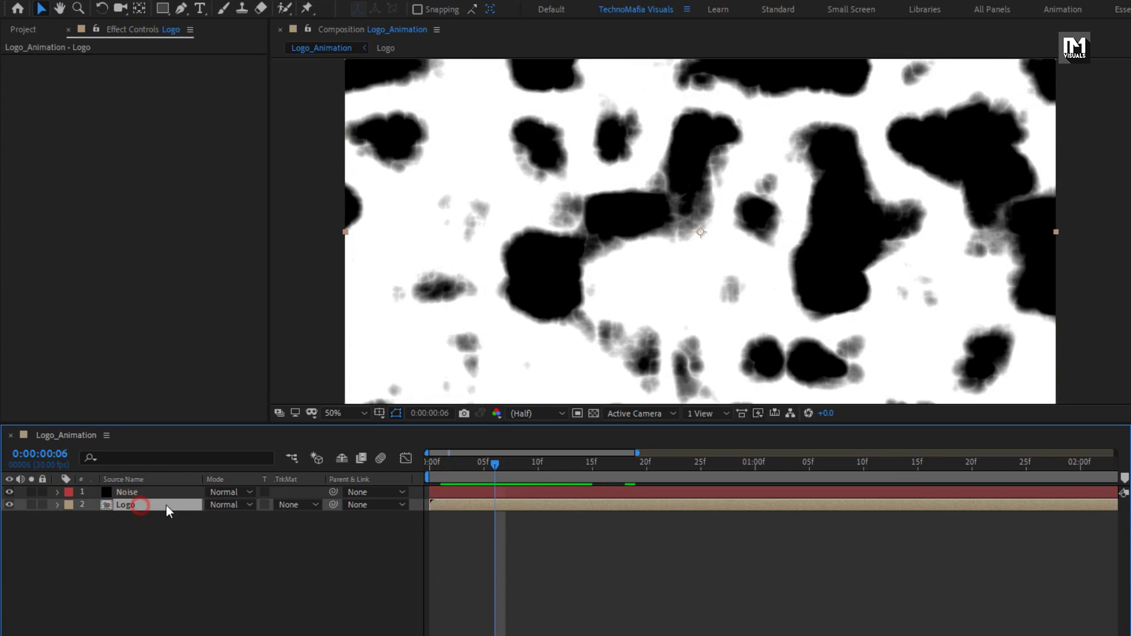
left_click(288, 505)
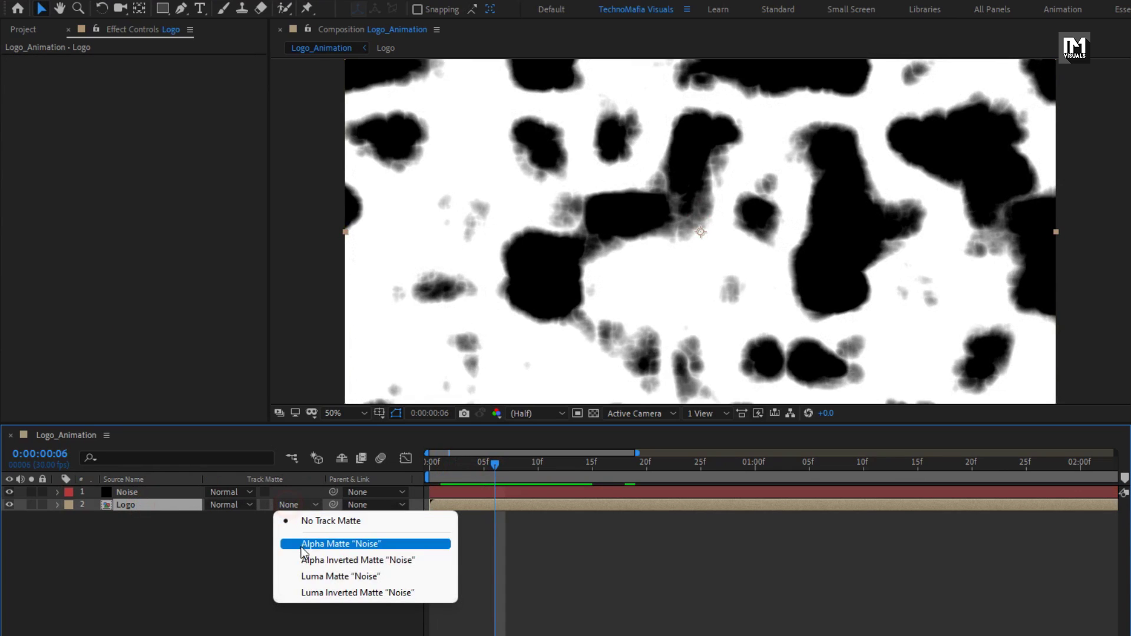
left_click(307, 577)
left_click_drag(496, 468, 563, 476)
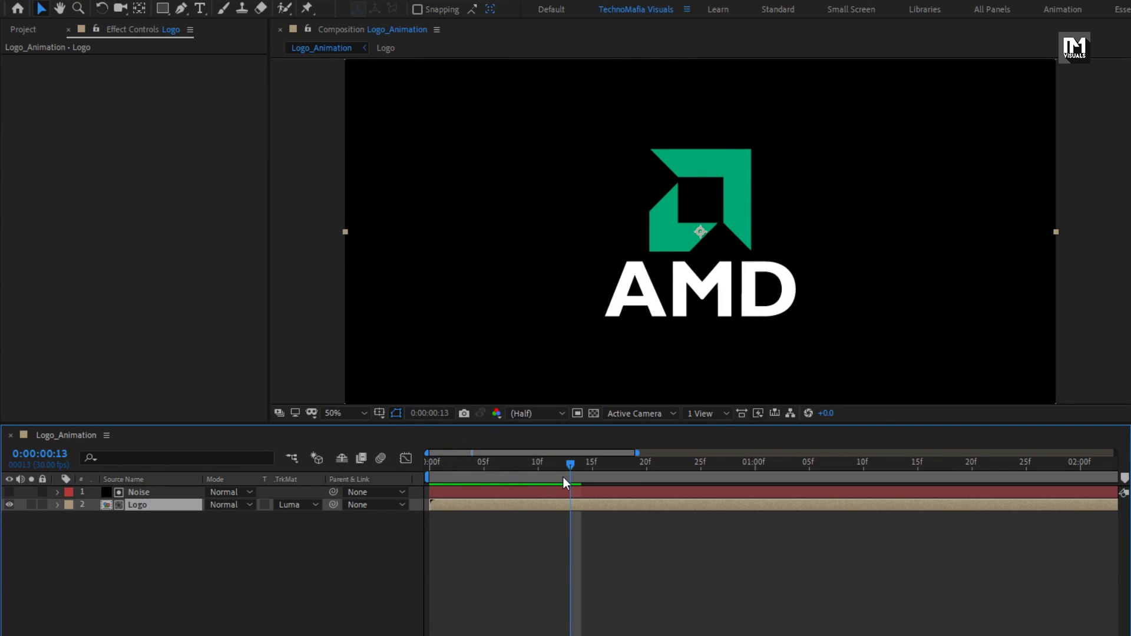
Pre-compose the Noise and Logo layers together into a new composition named Reveal
left_click(169, 523)
left_click(133, 492)
right_click(134, 495)
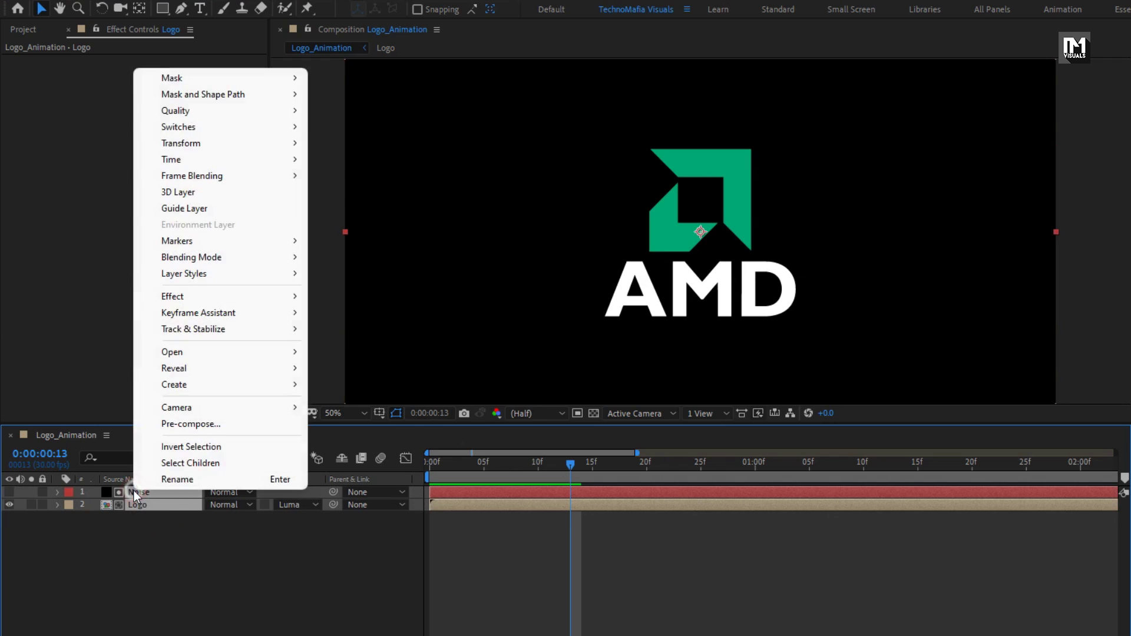
left_click(183, 424)
type("Reveal")
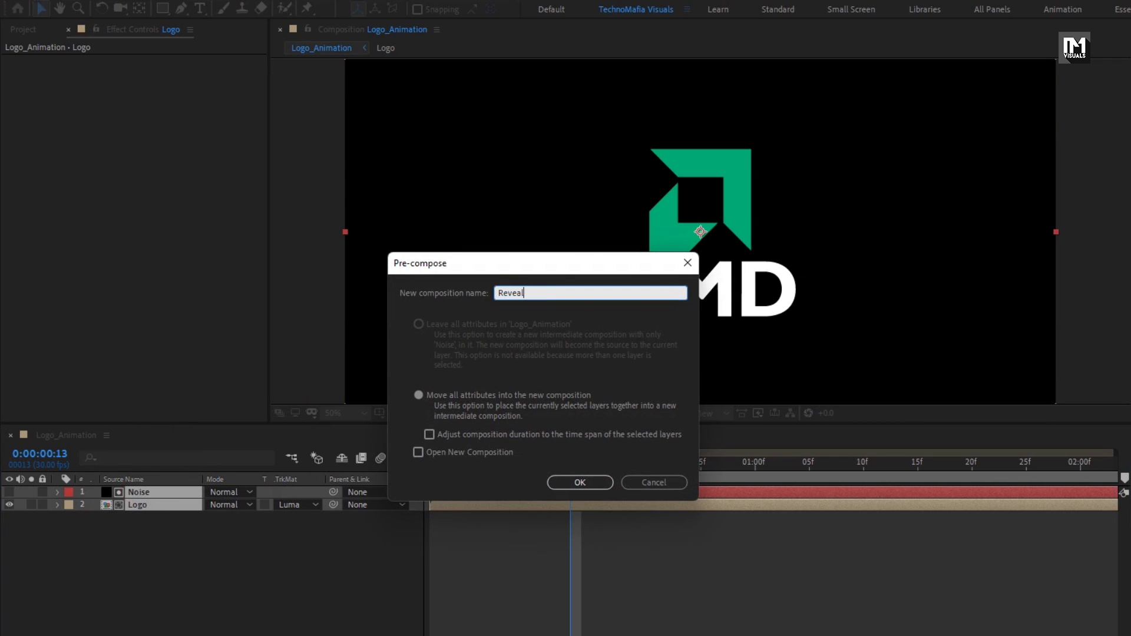
left_click(580, 483)
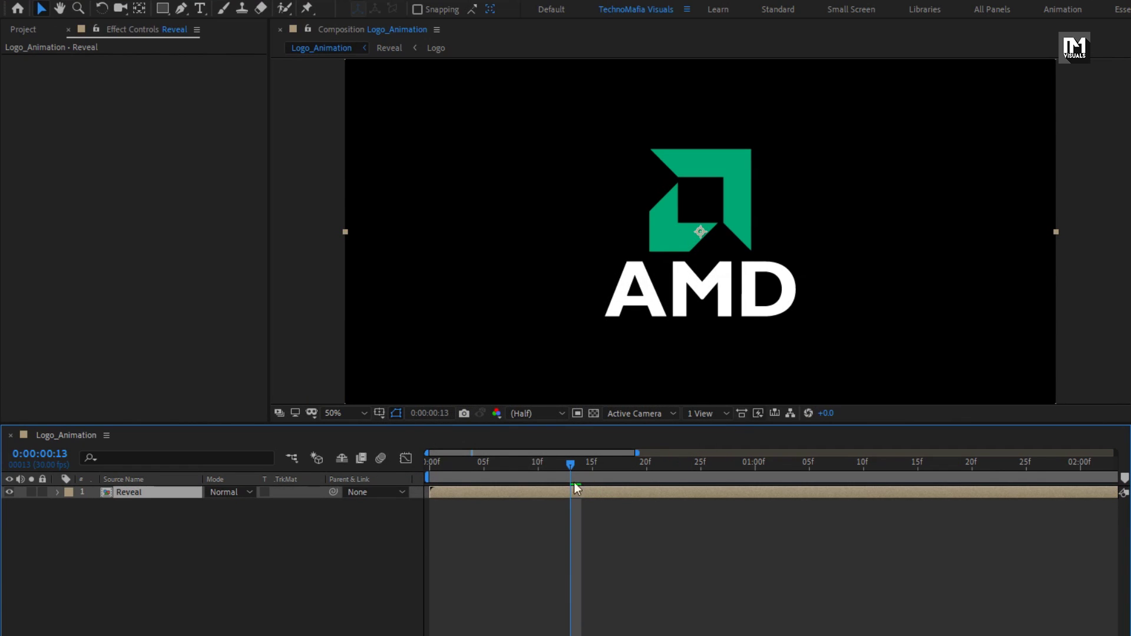
Add the TwoColor_circuit.mp4 footage beneath the Reveal layer and scrub through it
left_click(23, 30)
left_click_drag(63, 219, 165, 493)
left_click(453, 461)
left_click_drag(454, 462, 897, 464)
Shift the TwoColor_circuit.mp4 layer about two seconds earlier so it ends at about 0:00:06:00
left_click_drag(780, 504, 438, 504)
left_click_drag(638, 453, 1115, 453)
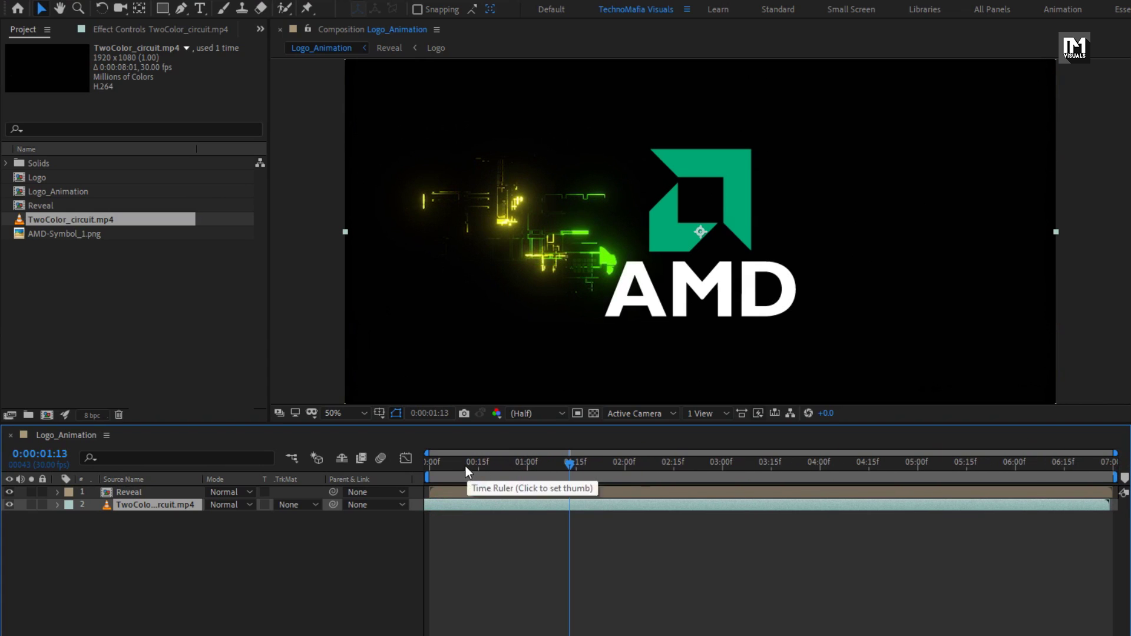
left_click_drag(466, 465, 437, 465)
left_click(534, 503)
left_click_drag(534, 503, 444, 503)
mouse_move(436, 464)
left_mouse_down()
mouse_move(885, 464)
mouse_move(421, 465)
left_mouse_up()
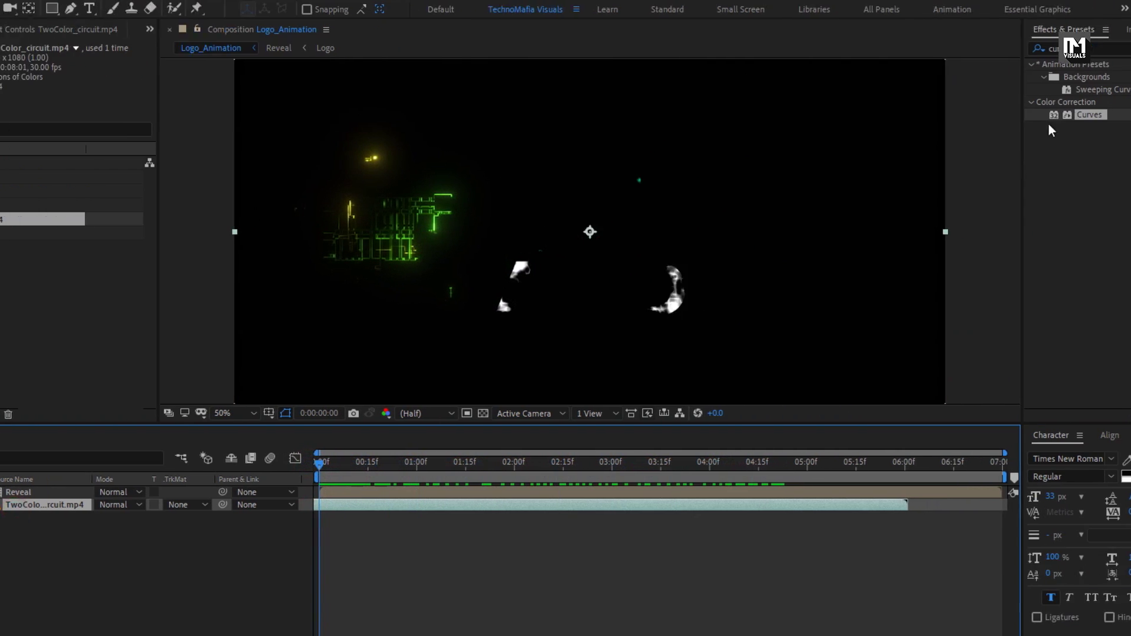
Apply the Tritone effect to the TwoColor_circuit.mp4 layer with Midtones sampled from the AMD logo's green
double_click(1083, 48)
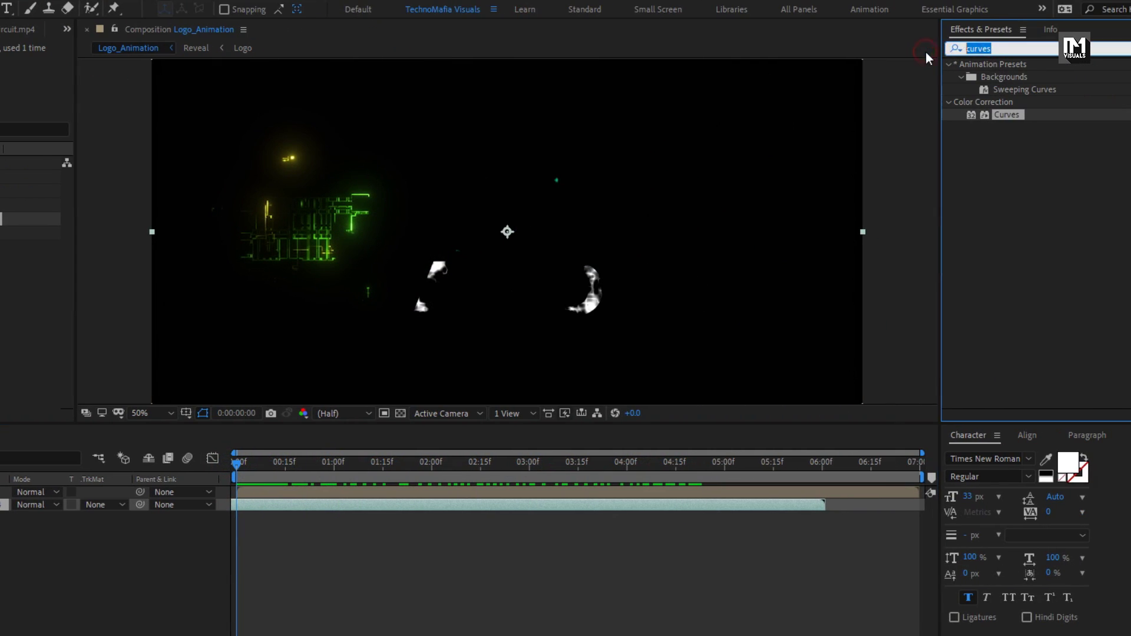
type("trit")
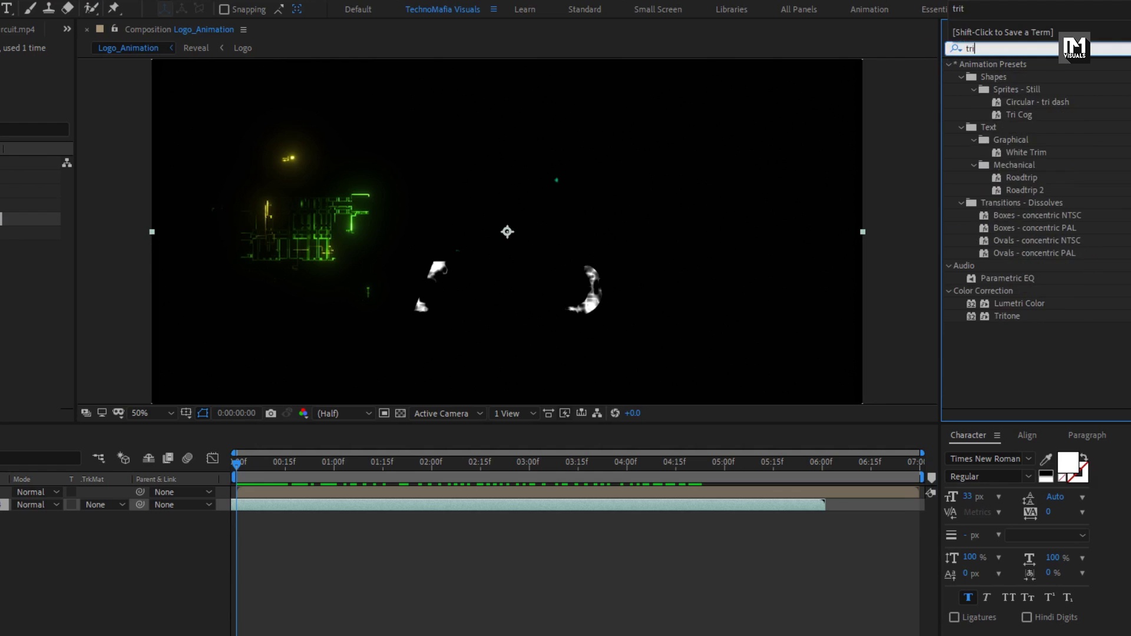
double_click(984, 81)
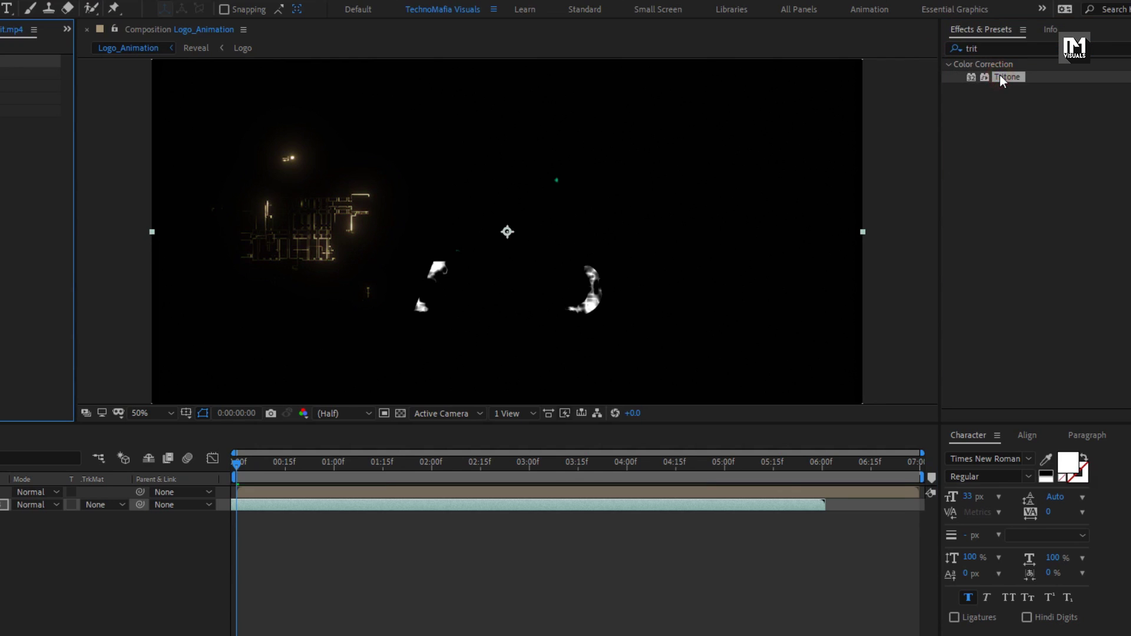
left_click(282, 476)
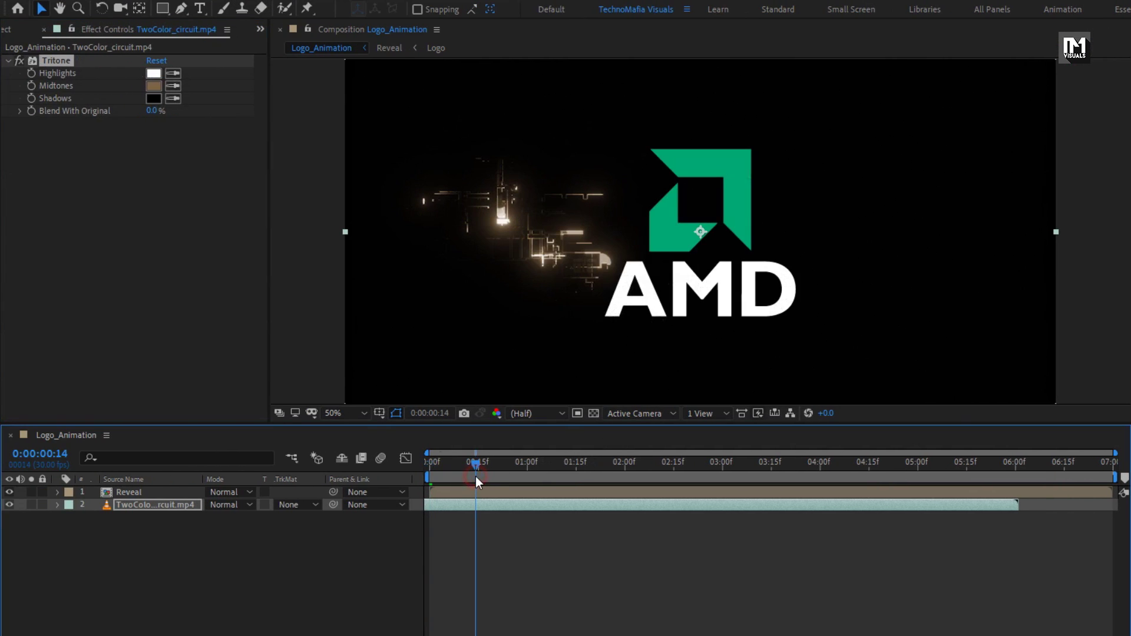
left_click(173, 86)
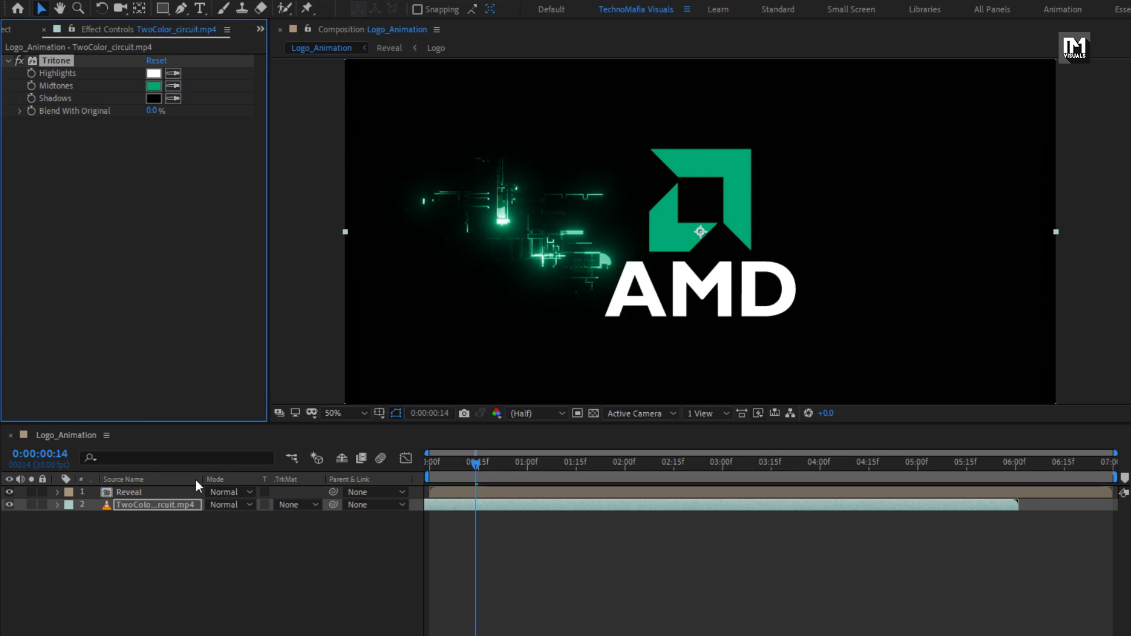
Set the TwoColor_circuit.mp4 layer's Opacity to 50%
left_click(175, 503)
key("t")
left_click(211, 517)
type("50")
key("Return")
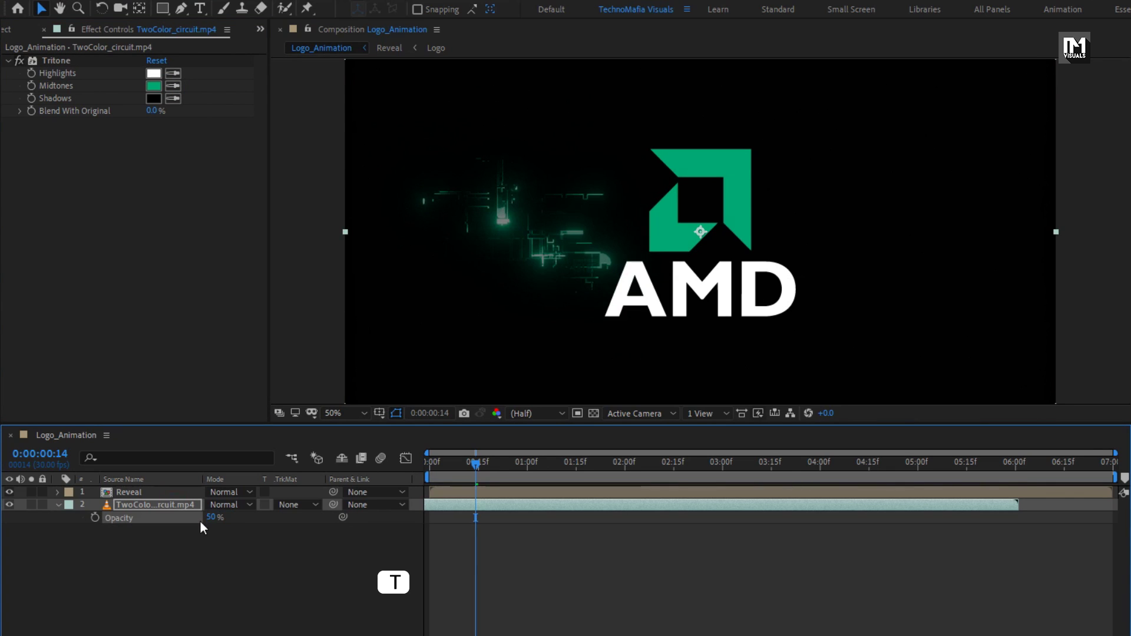
left_click(58, 505)
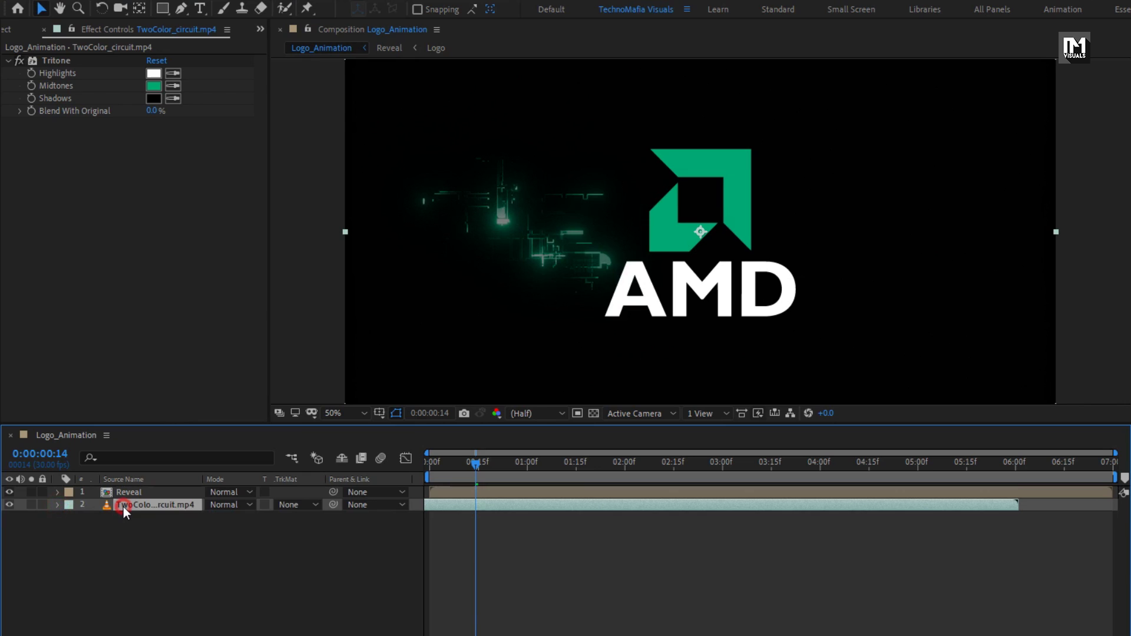
Pre-compose the TwoColor_circuit.mp4 layer as Circuit, moving all attributes into the new composition
right_click(122, 506)
left_click(164, 443)
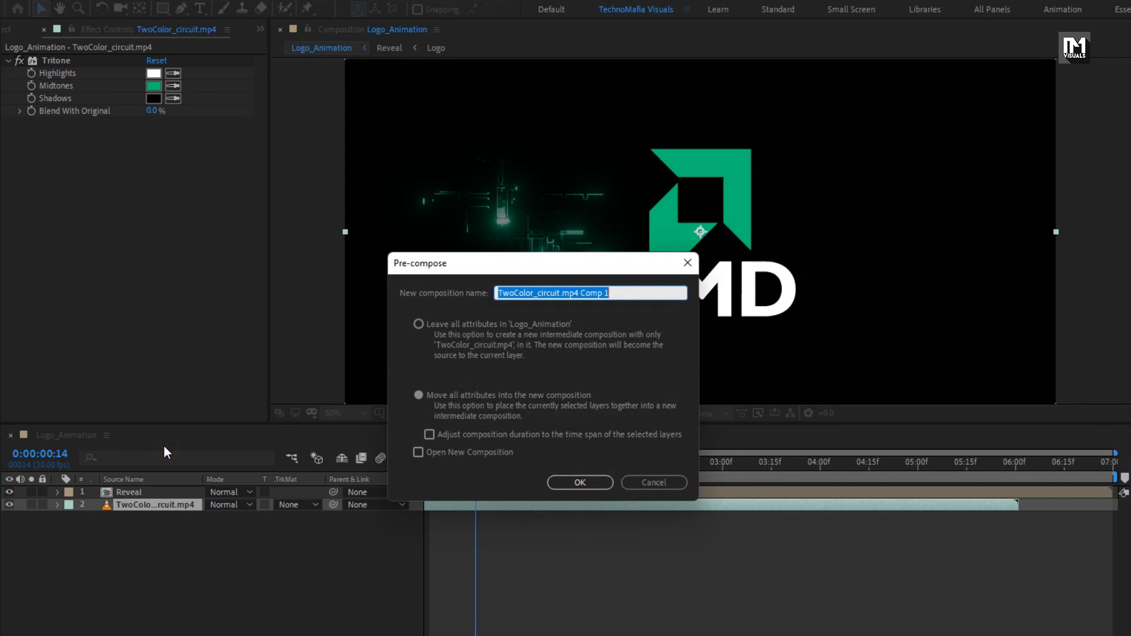
type("Circuit")
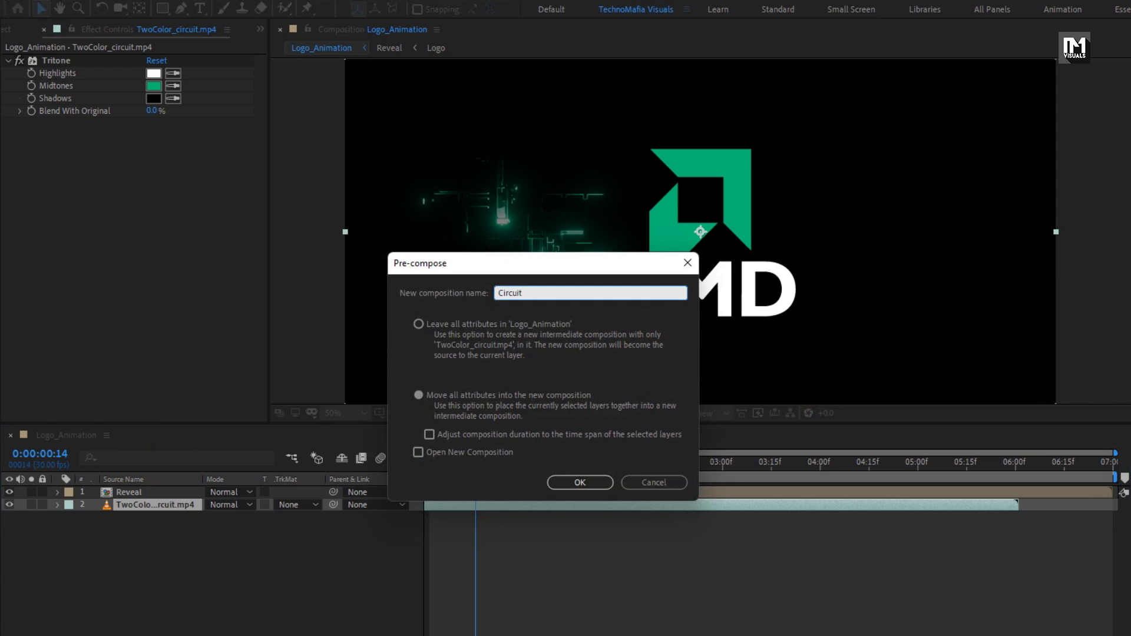
left_click(576, 482)
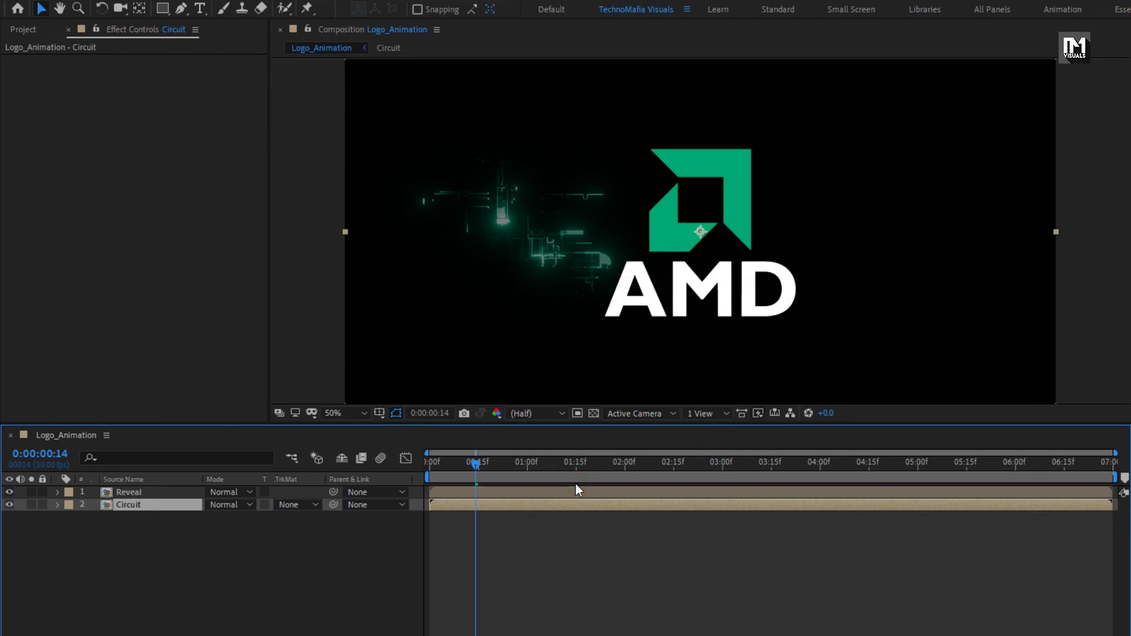
Set the Circuit layer's Scale to 200% and scrub through the result
key("s")
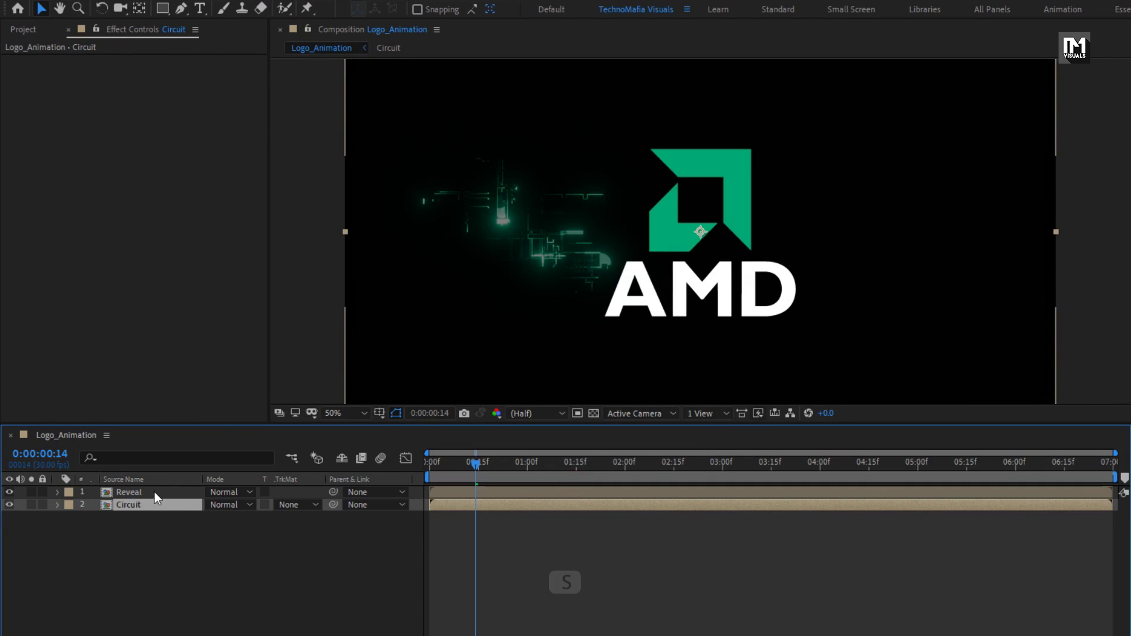
left_click(249, 518)
type("200")
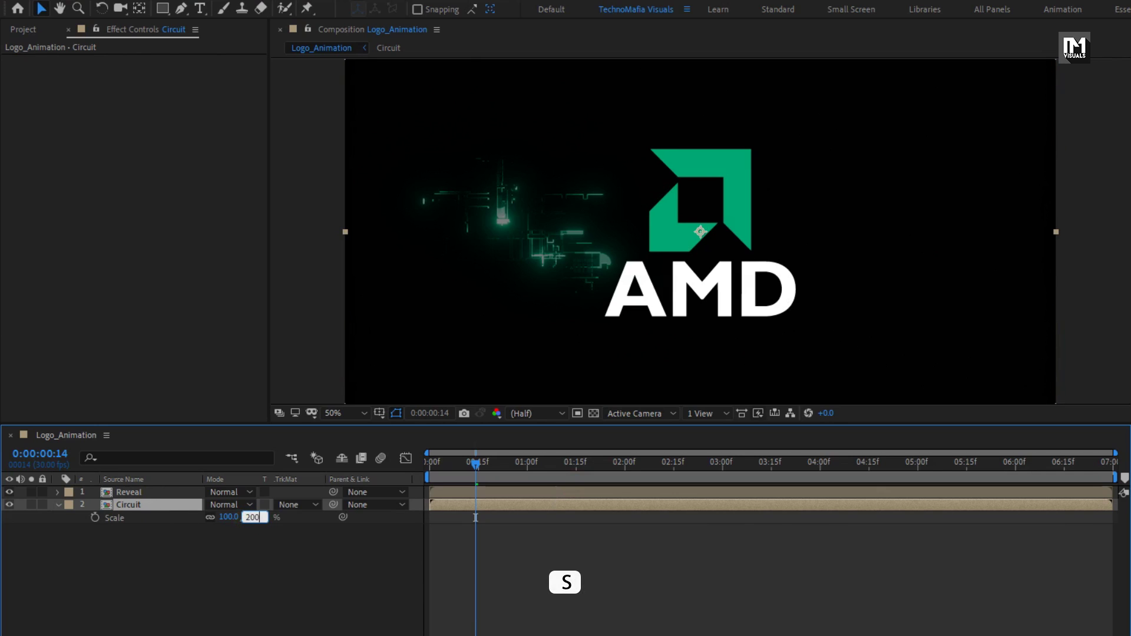
key("Return")
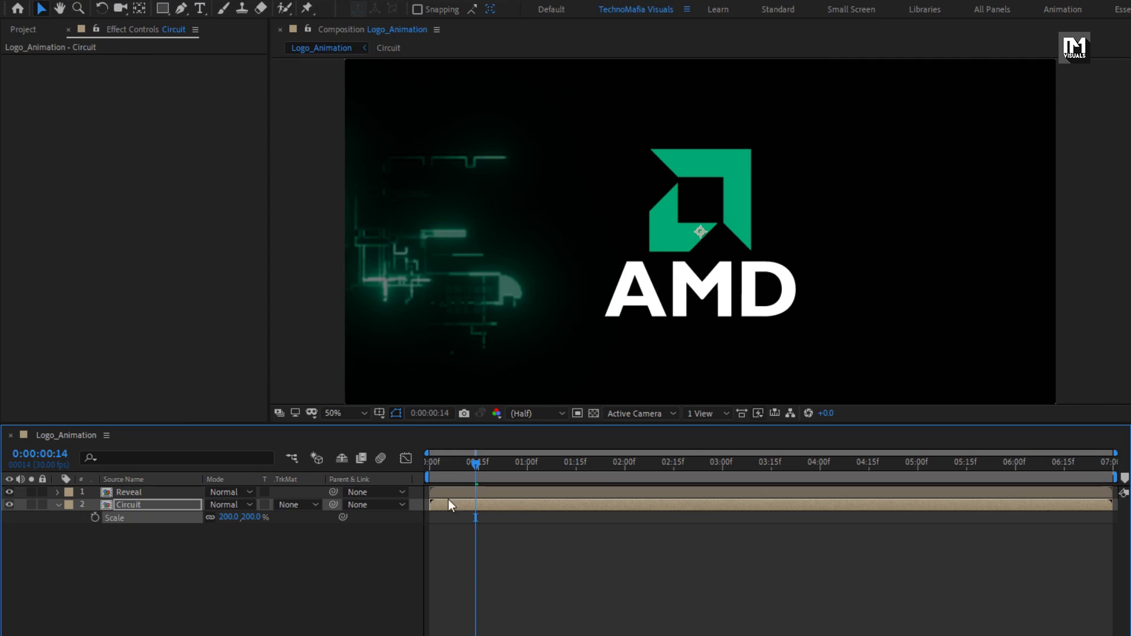
left_click_drag(435, 464, 695, 466)
Start animating the Circuit layer's Opacity with an 80% keyframe at 0:00:01:00
key("t")
left_click(135, 506)
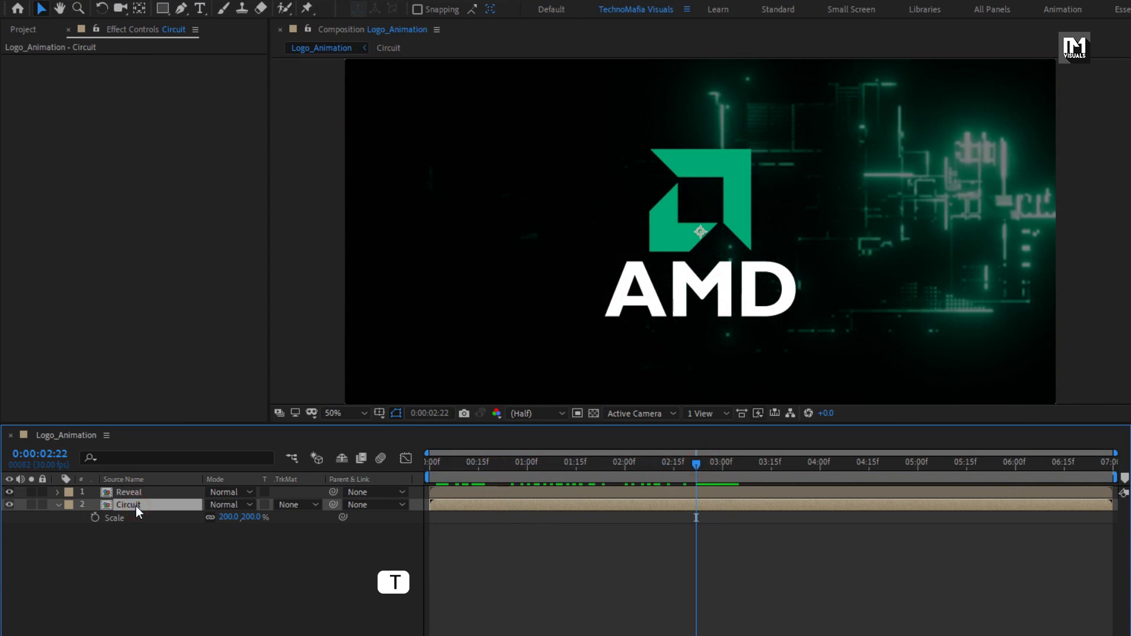
left_click_drag(453, 465, 526, 466)
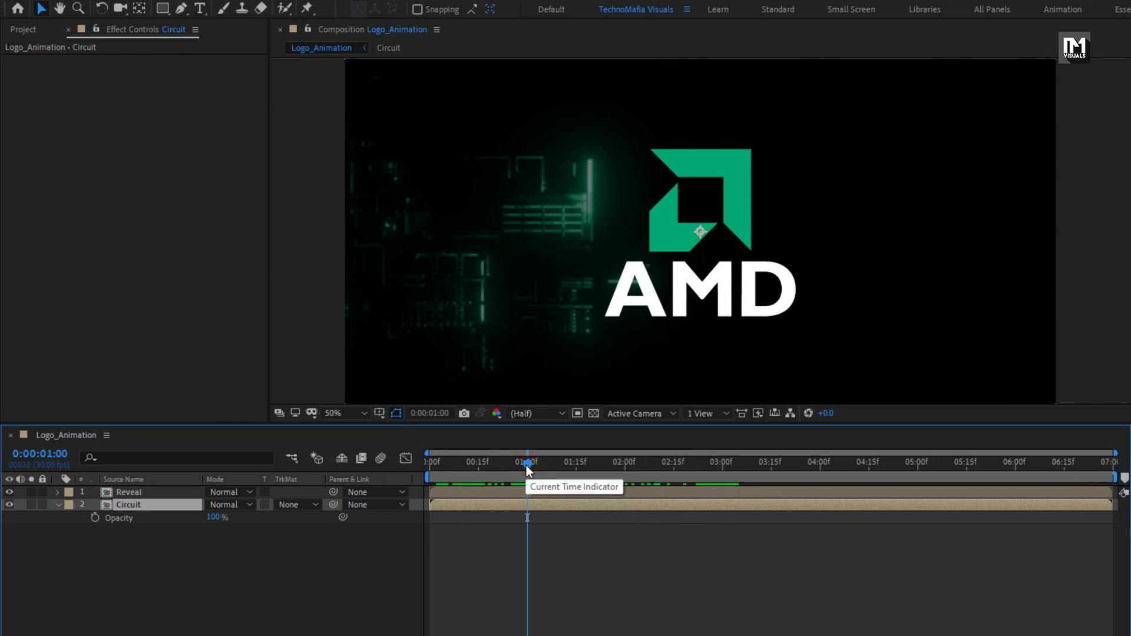
left_click(95, 518)
left_click(211, 518)
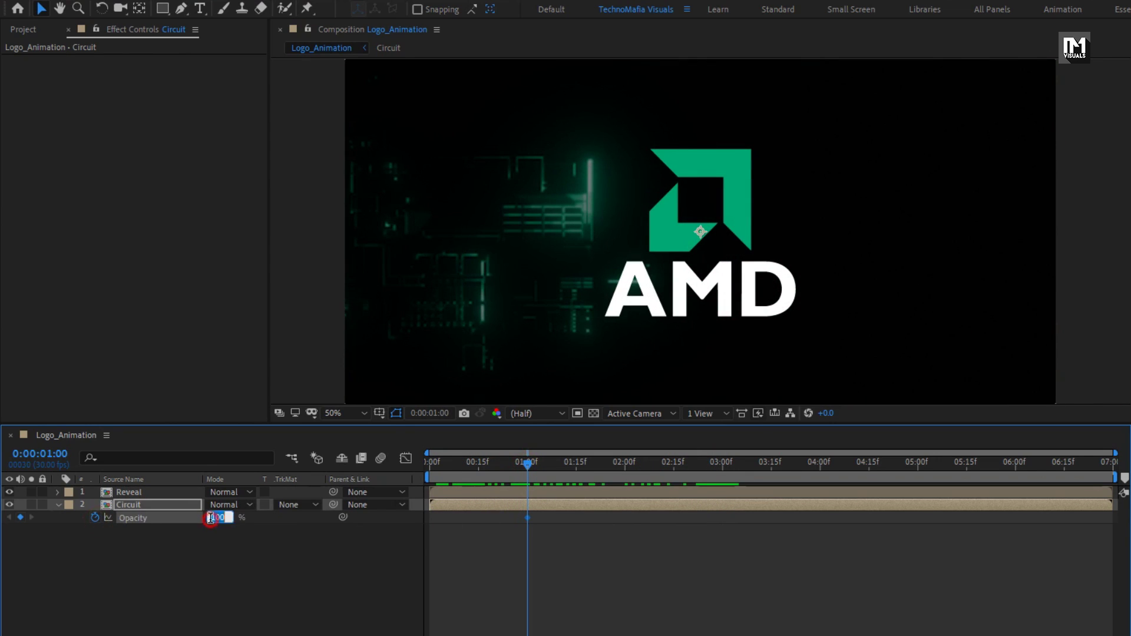
type("80")
key("Return")
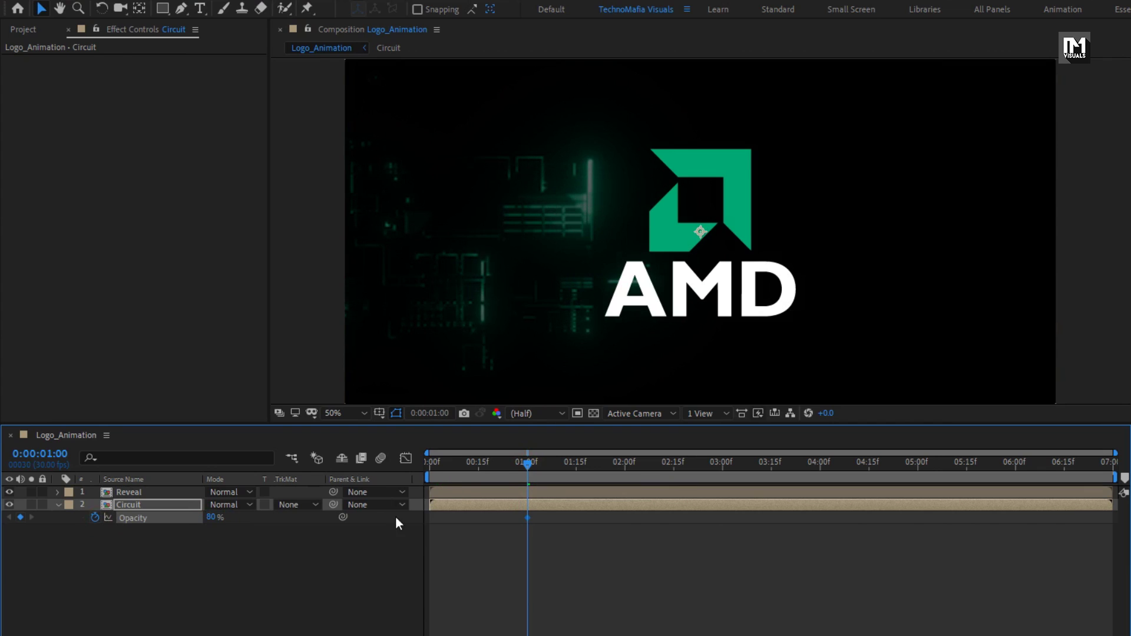
Add a 0% Opacity keyframe to the Circuit layer at 0:00:00:00
left_click(447, 465)
left_click_drag(447, 466, 398, 464)
left_click(211, 519)
type("0")
key("Return")
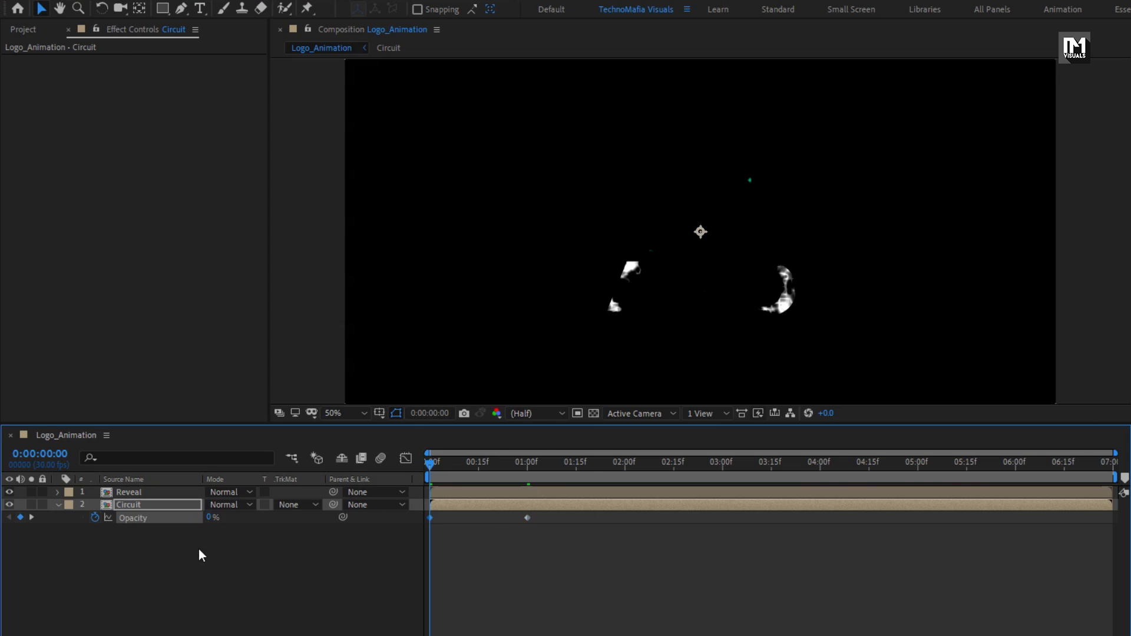
Fade out the Circuit layer by adding Opacity keyframes of 80% at 0:00:03:15 and 0% at 0:00:04:00, and collapse its properties
left_click_drag(438, 465, 771, 469)
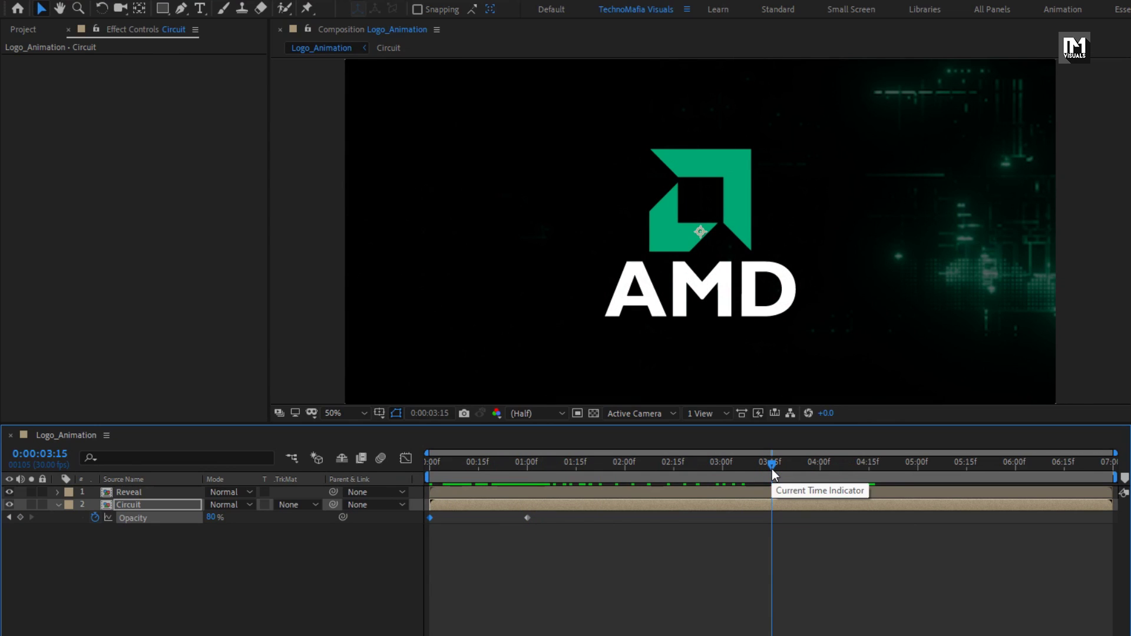
left_click(21, 518)
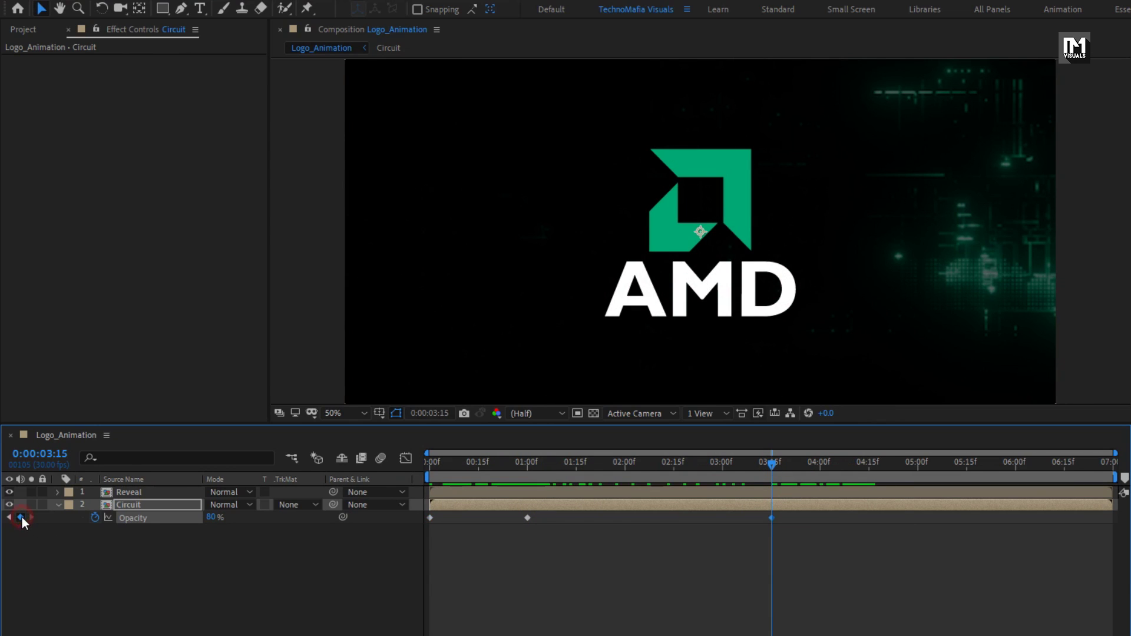
left_click(820, 465)
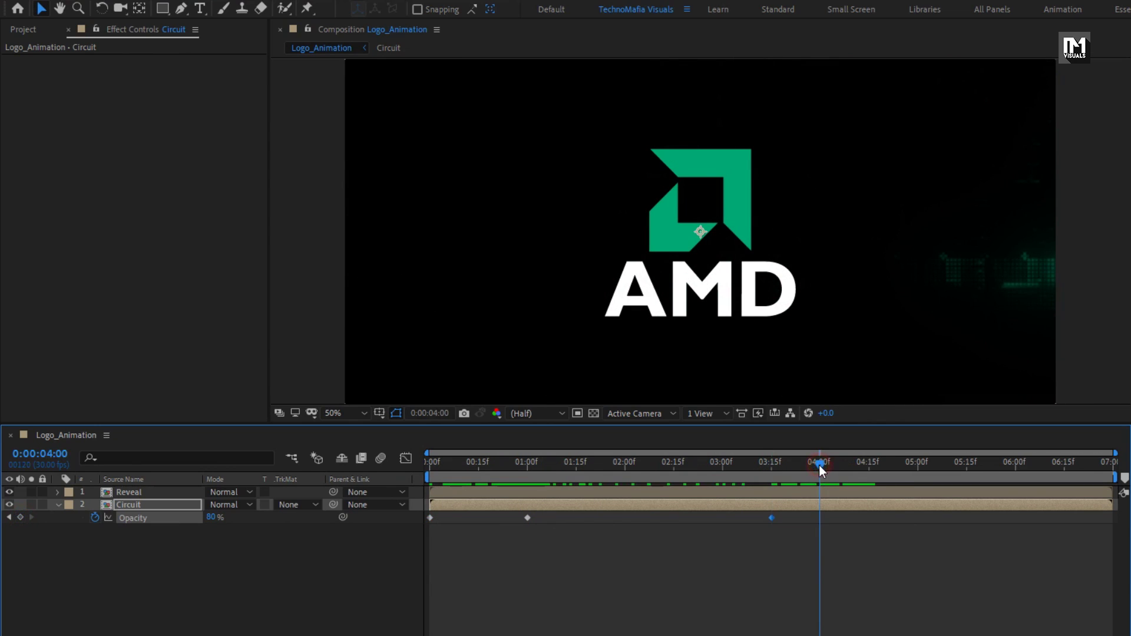
left_click(212, 517)
type("0")
key("Return")
left_click_drag(433, 463, 581, 471)
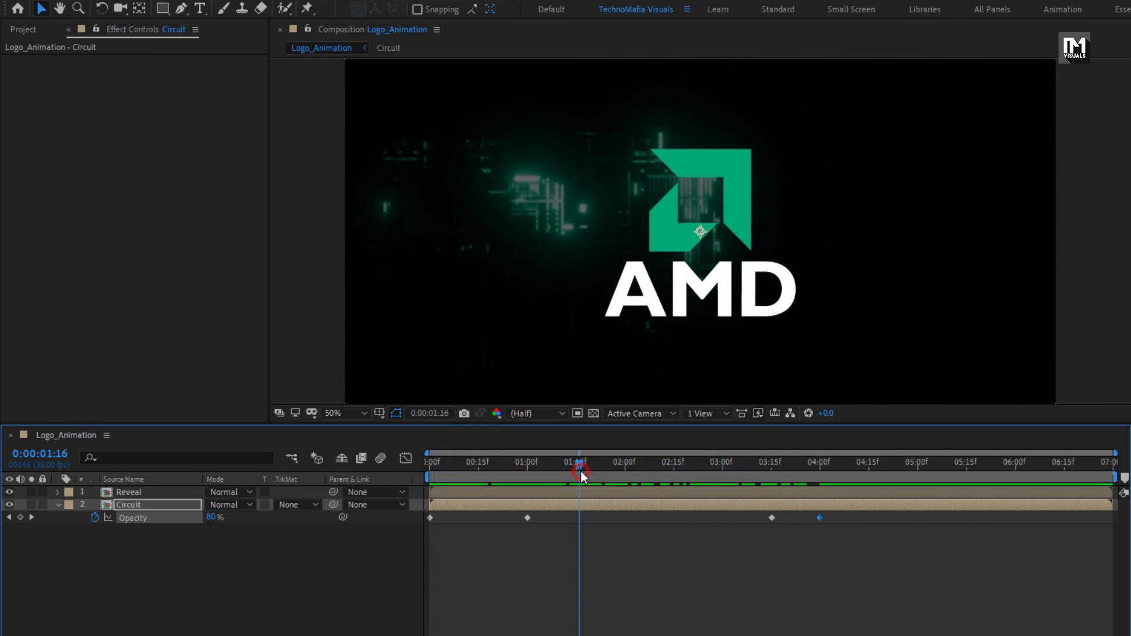
left_click(58, 505)
left_click(73, 535)
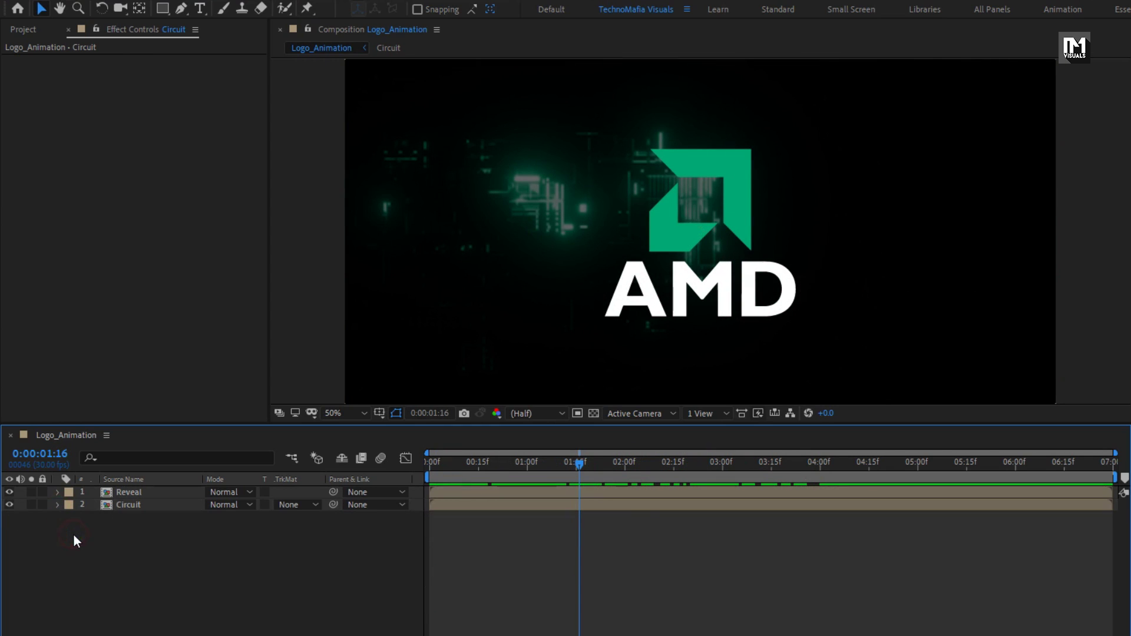
Apply the Vegas effect to the Reveal layer
left_click(128, 493)
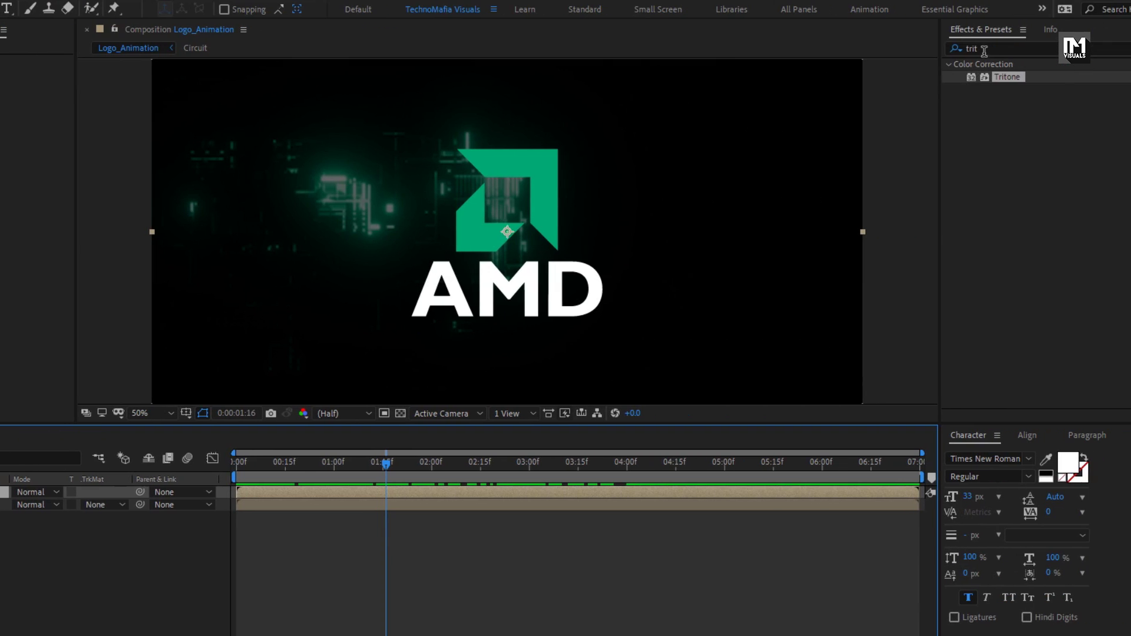
double_click(984, 50)
type("vega")
left_click(992, 76)
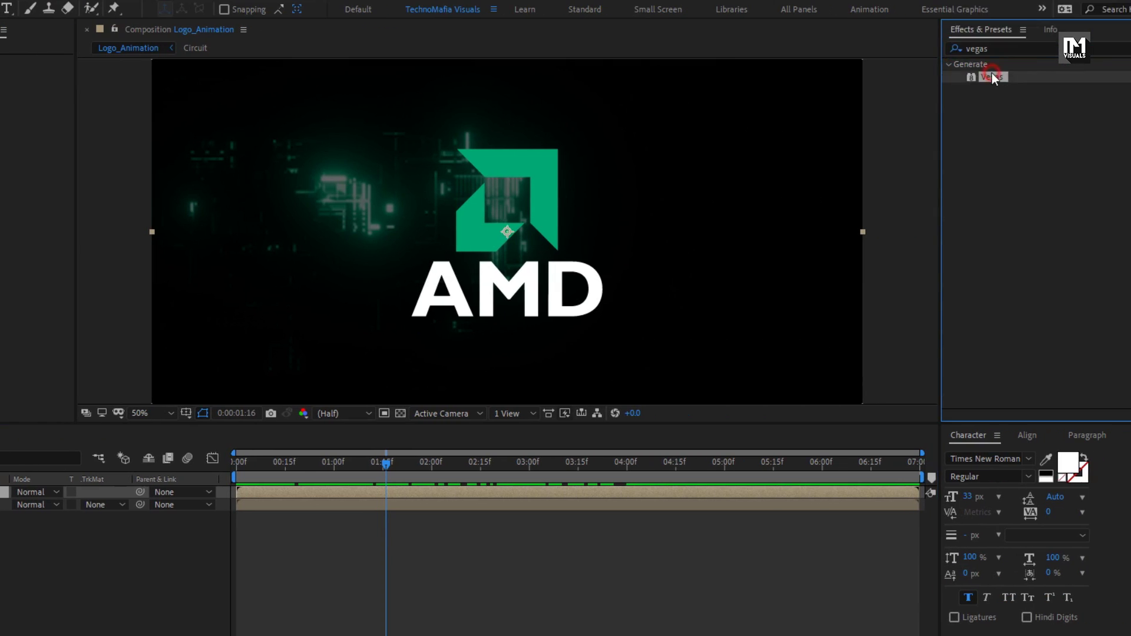
left_click_drag(992, 76, 626, 214)
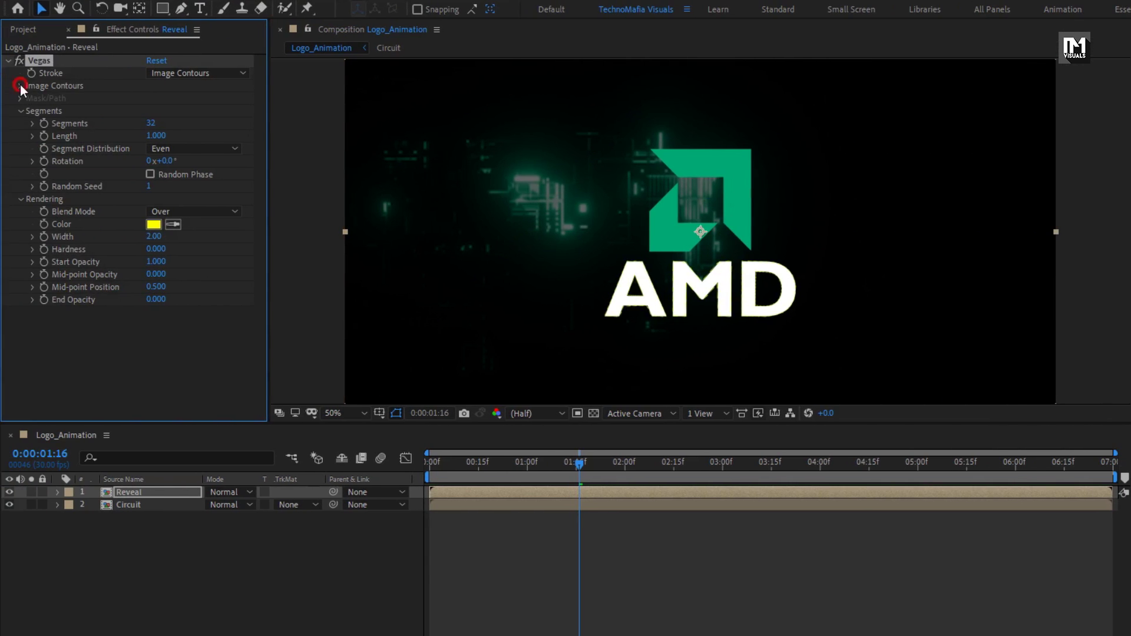
Set the Vegas image contours' Channel to Alpha and Threshold to 9
left_click(20, 86)
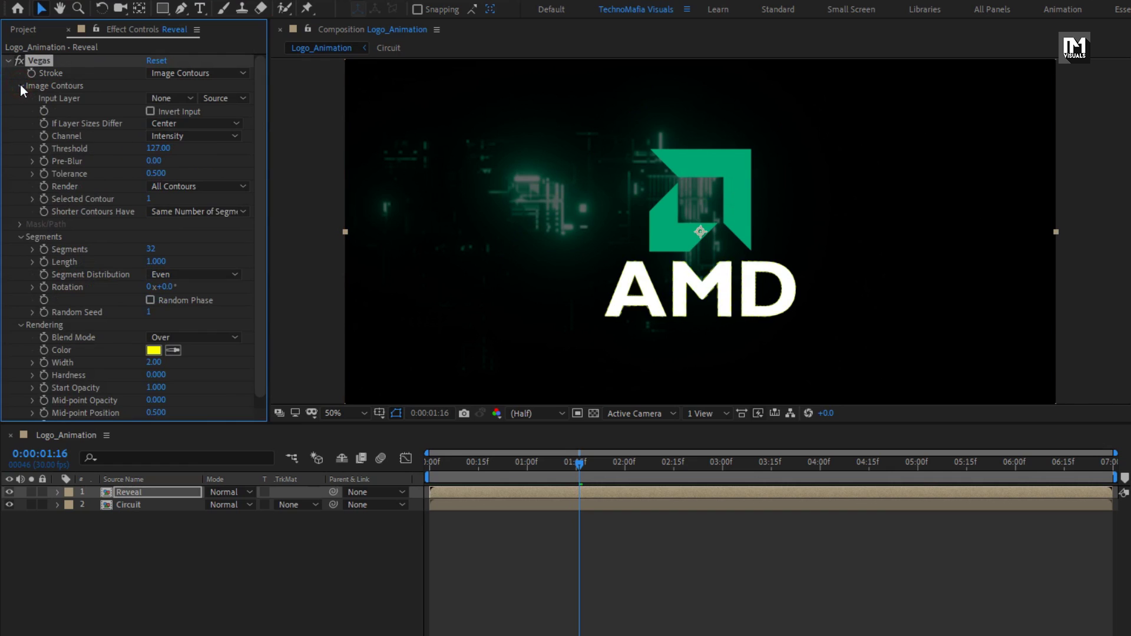
left_click(200, 140)
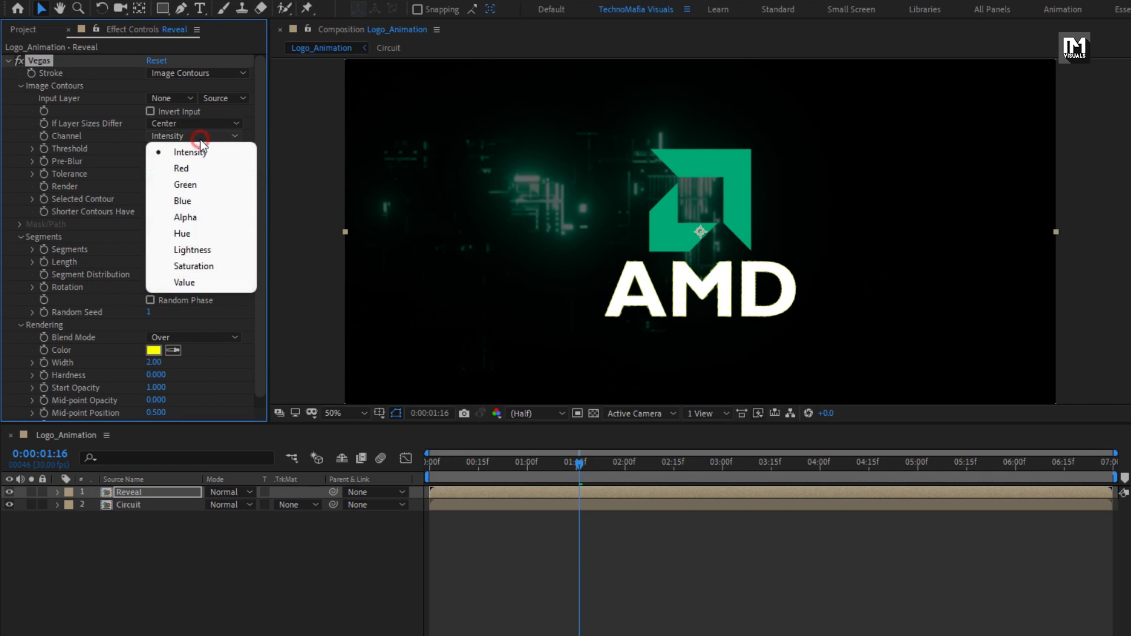
left_click(204, 214)
left_click(165, 148)
type("9")
key("Return")
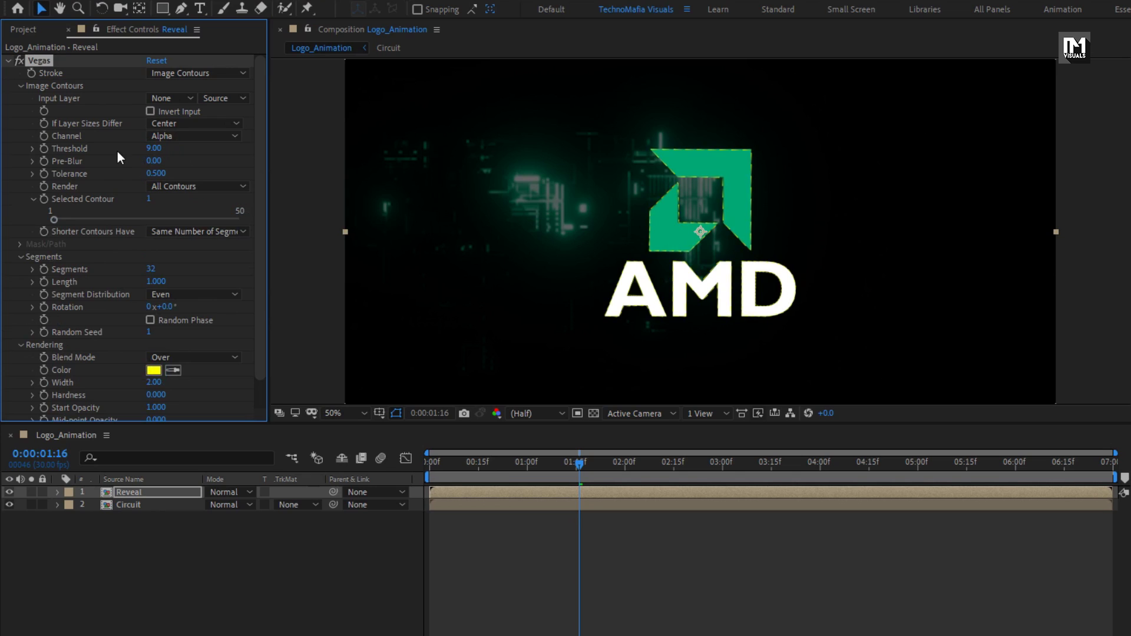
Set the Vegas effect's Tolerance to 0 and Segments to 250
left_click(157, 174)
left_click(152, 270)
type("250")
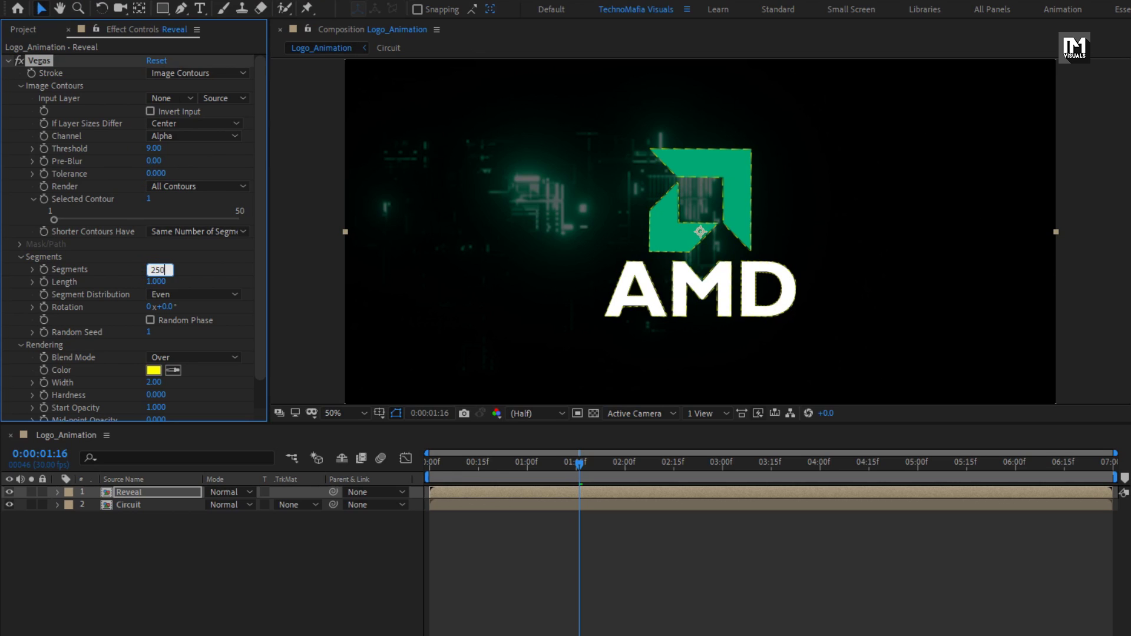
key("Return")
Set the Vegas effect's Blend Mode to Transparent
scroll(130, 337, "down", 1)
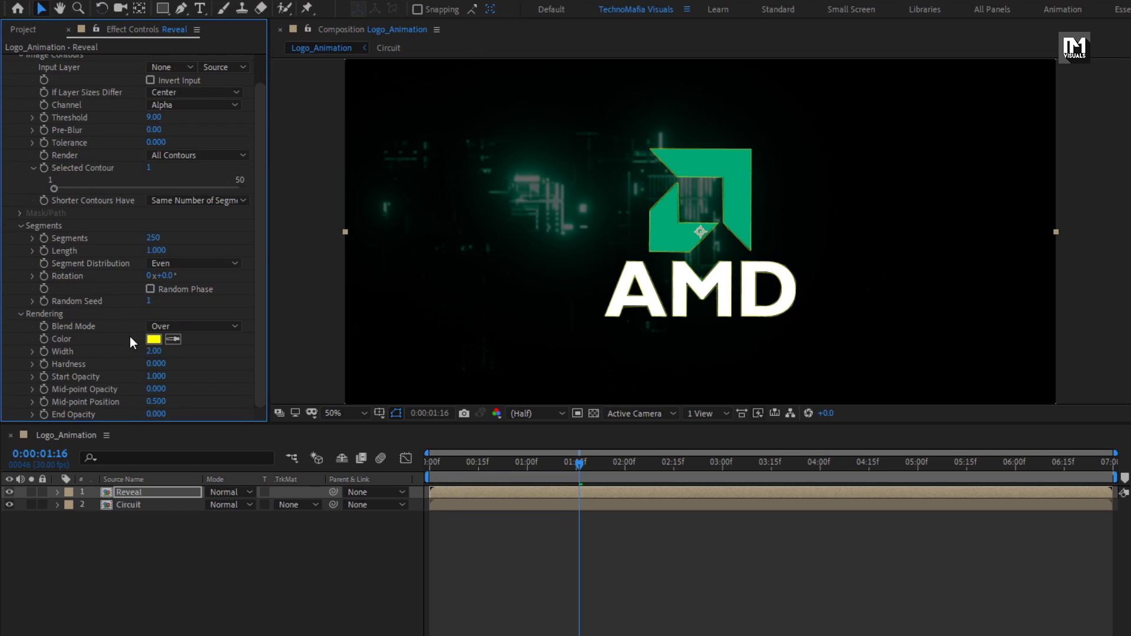
left_click(190, 325)
left_click(193, 343)
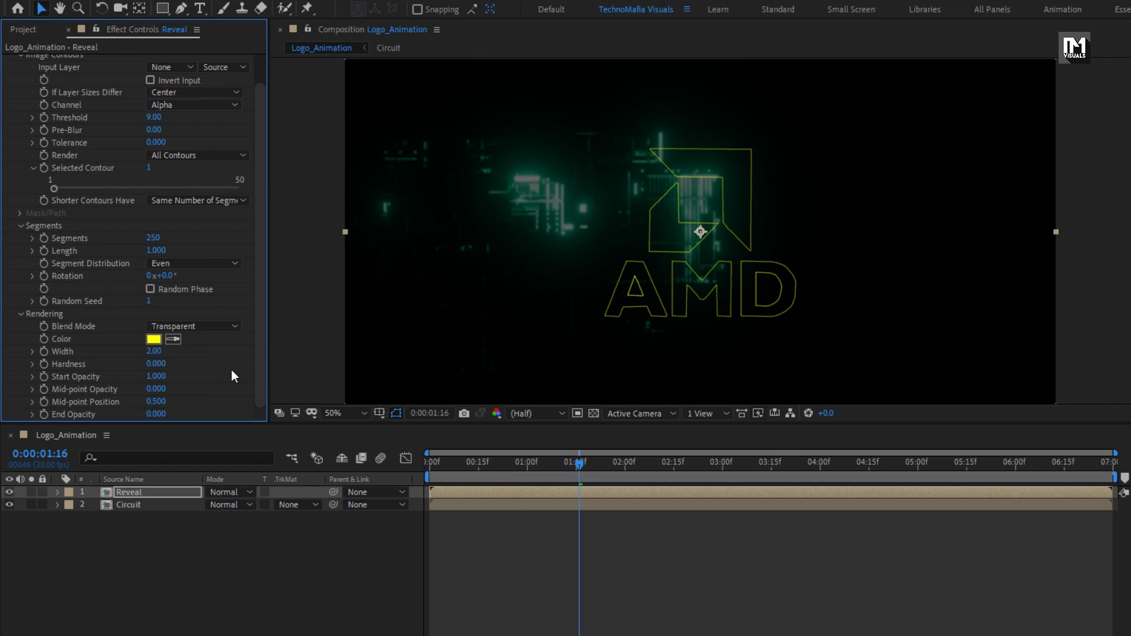
Start animating the Vegas Length with a 0.6 keyframe at 0:00:02:00
left_click_drag(579, 466, 625, 468)
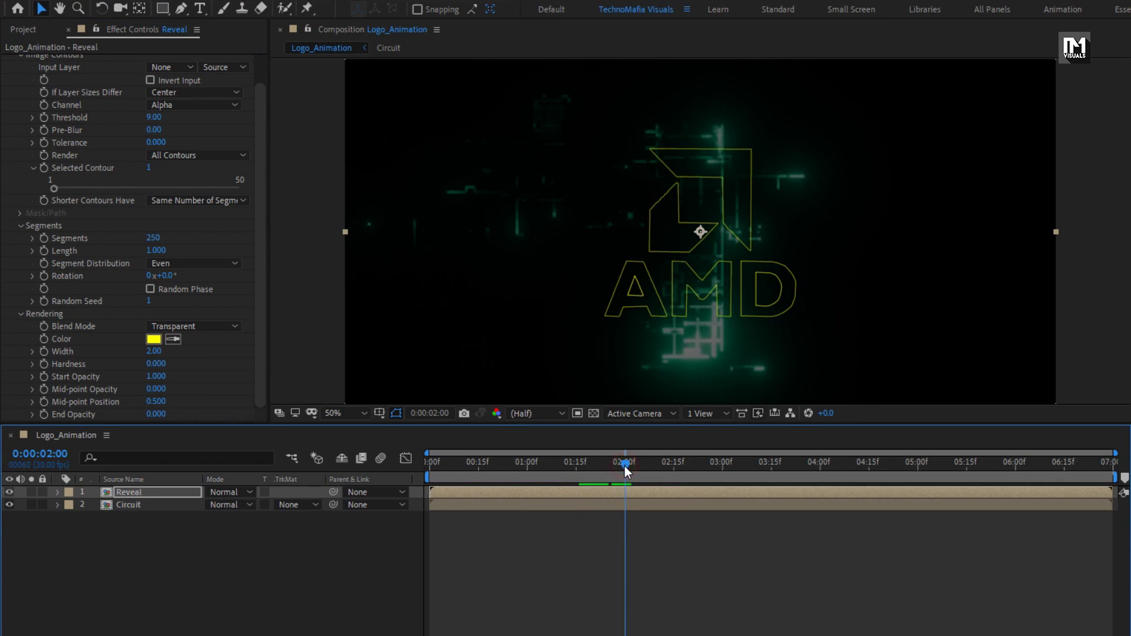
left_click(43, 251)
left_click(156, 251)
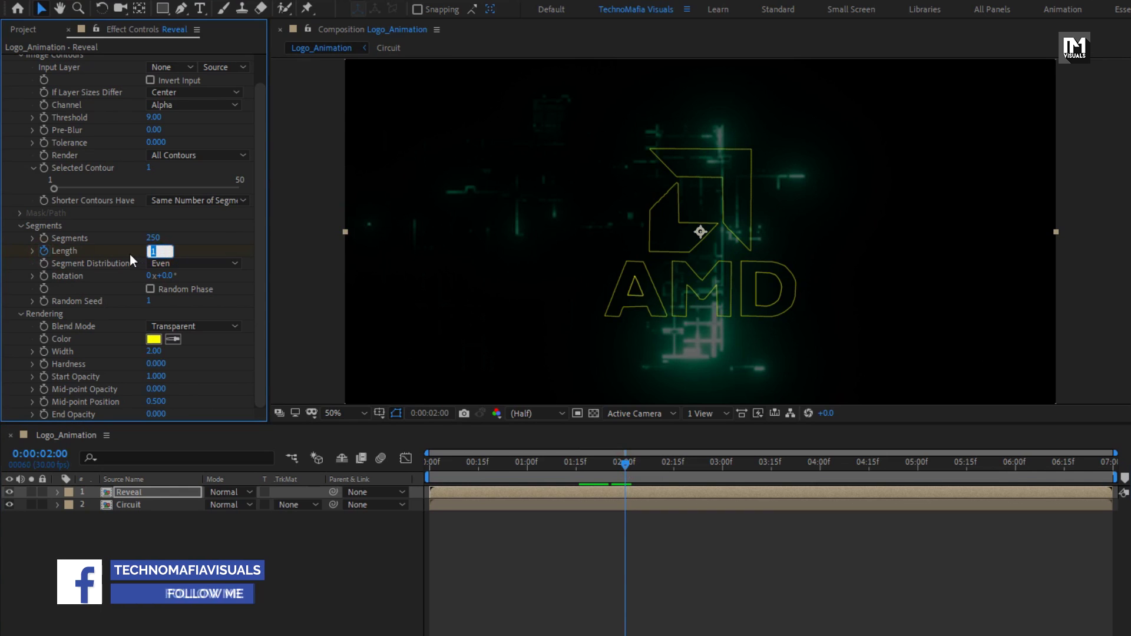
type("0.6")
key("Return")
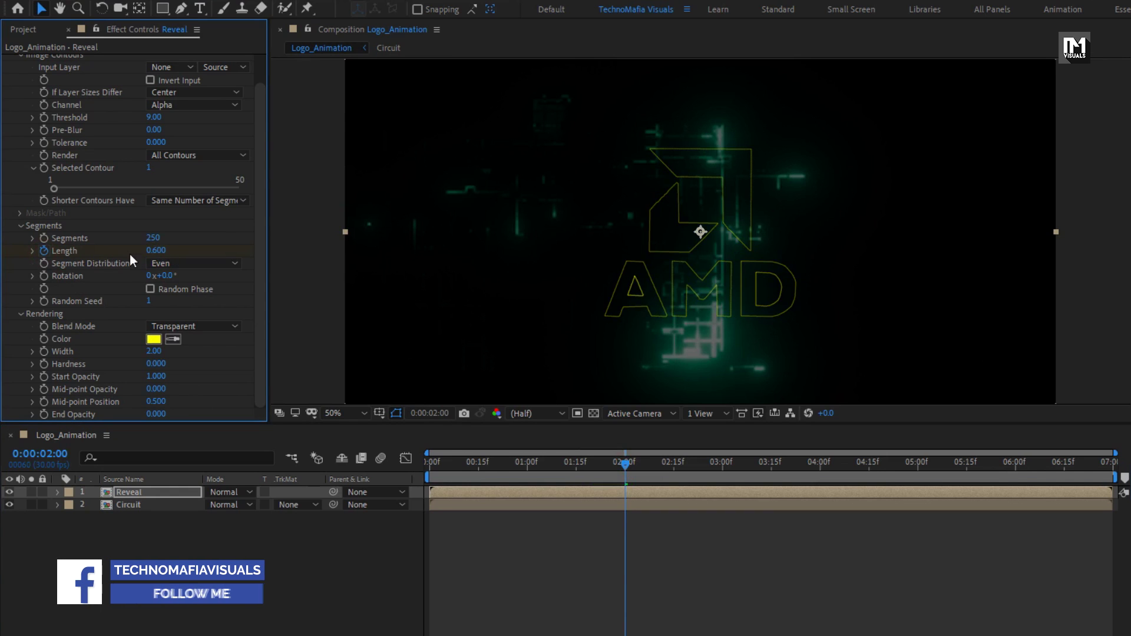
Add a Vegas Length keyframe of 0 at 0:00:00:00 and scrub through the outline animation
left_click_drag(465, 460, 415, 464)
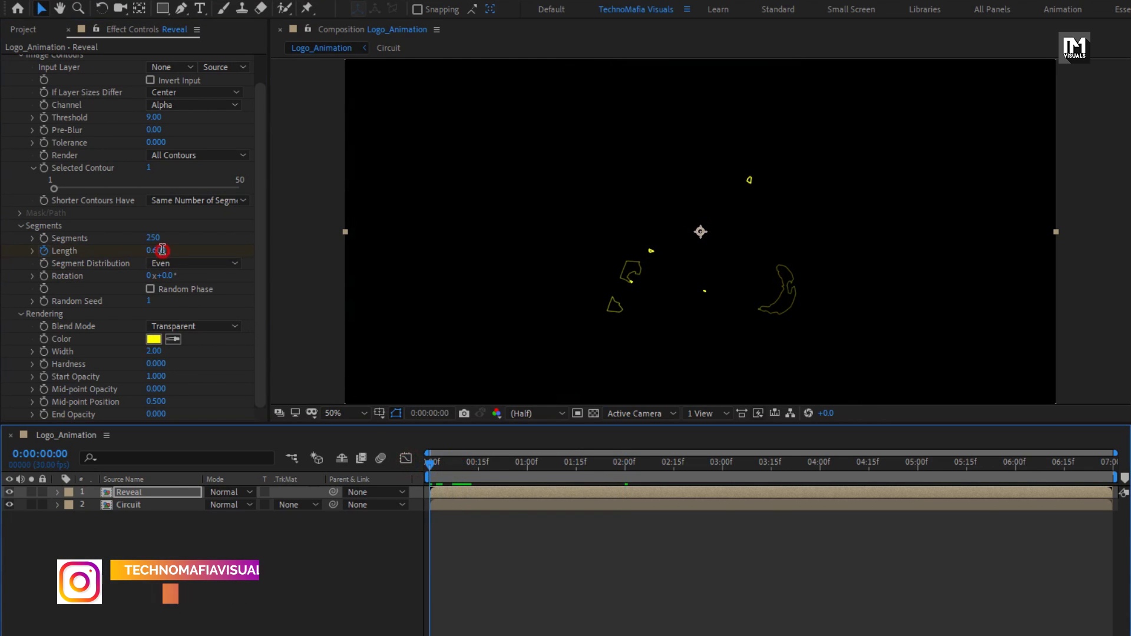
left_click(162, 251)
type("0")
key("Return")
left_click_drag(461, 462, 575, 469)
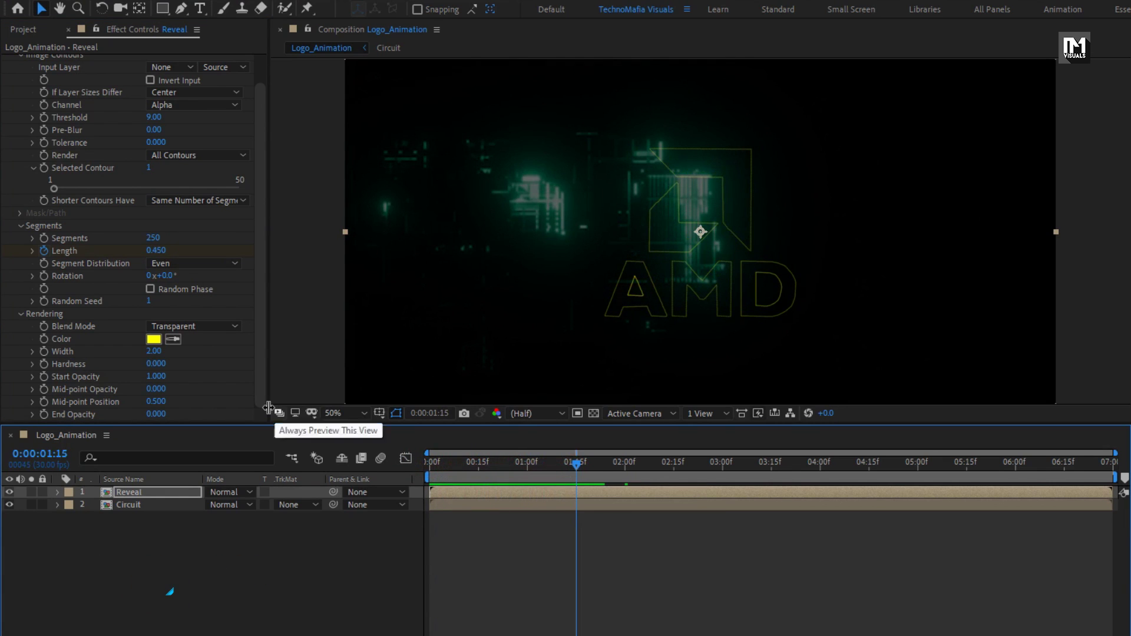
Enable Random Phase for the Vegas segments and set their Rotation to 160°
left_click(150, 289)
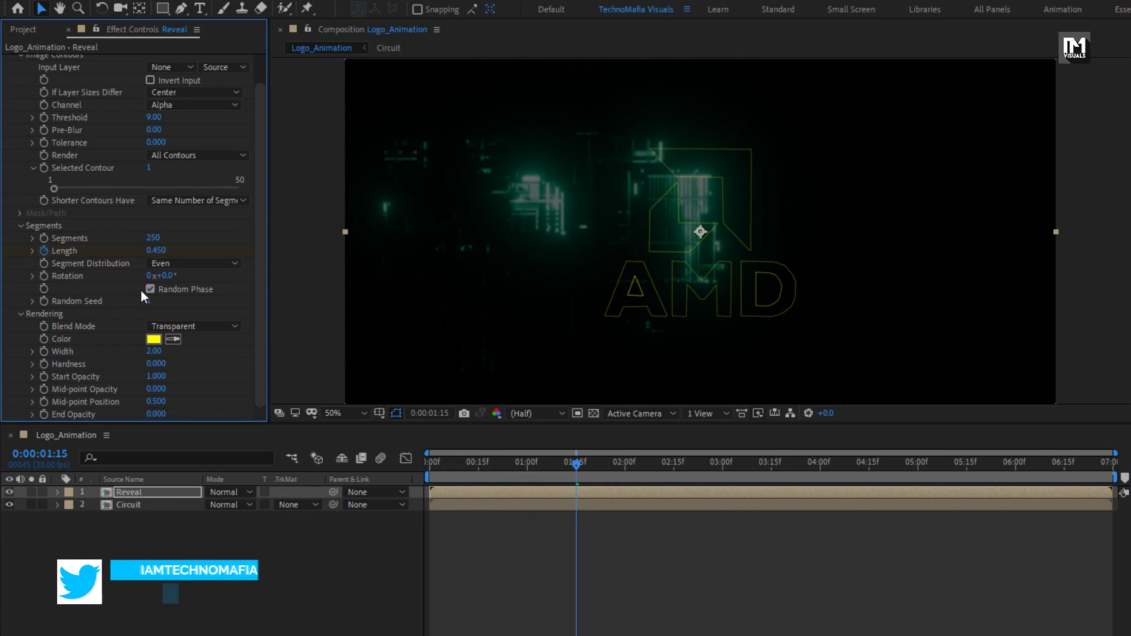
left_click(171, 276)
type("160")
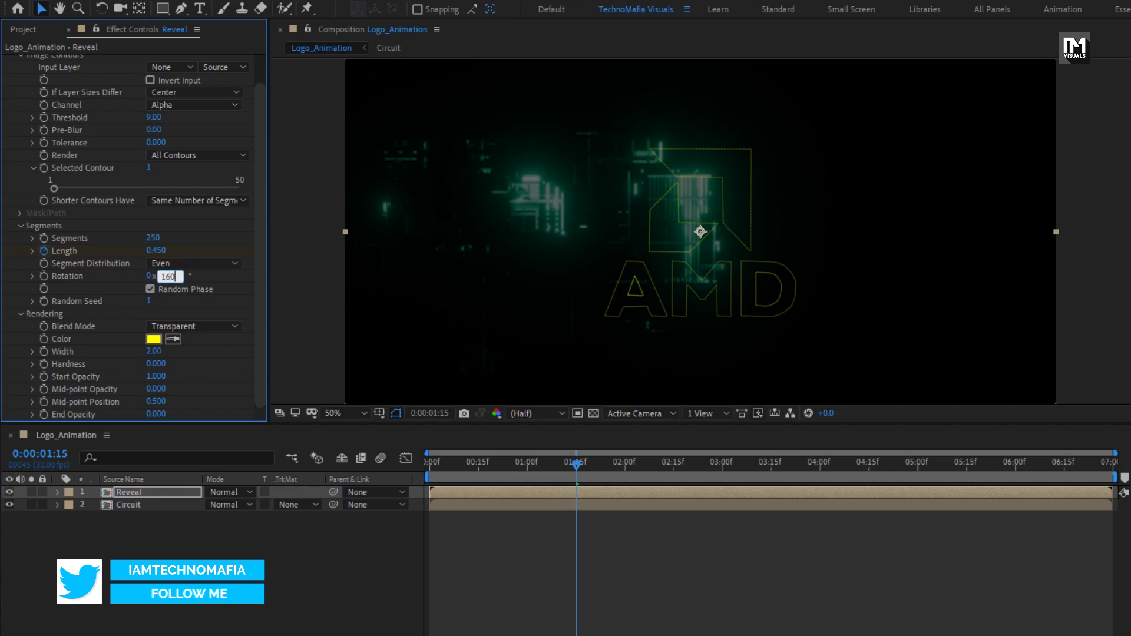
key("Return")
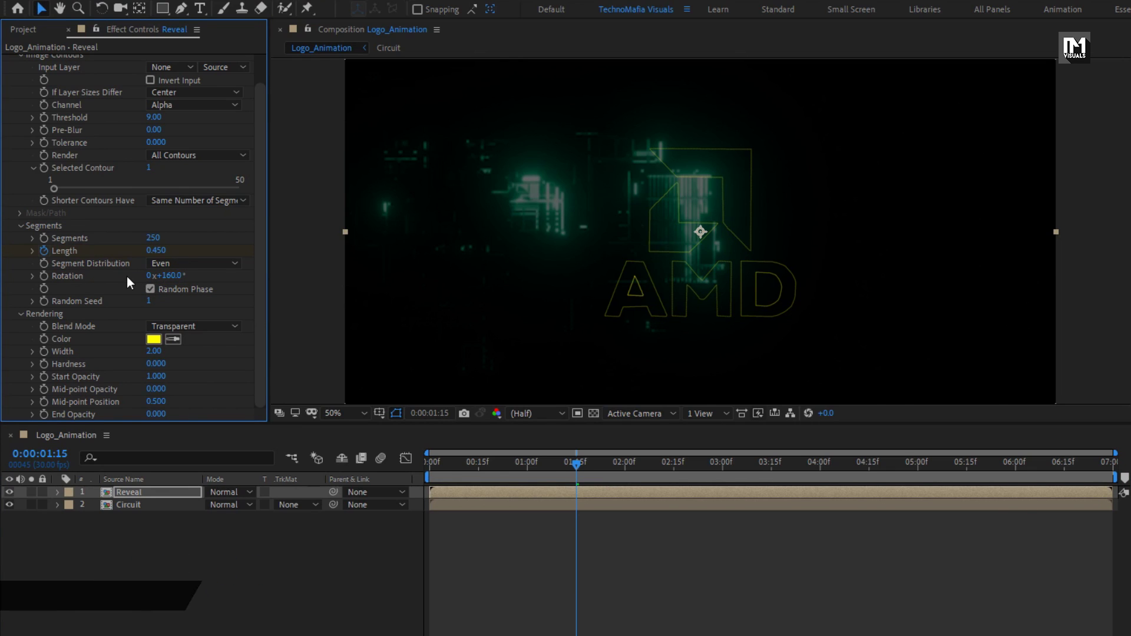
Set the Vegas stroke's Width to 0.5 and Hardness to 0.3
left_click(147, 352)
type(".5")
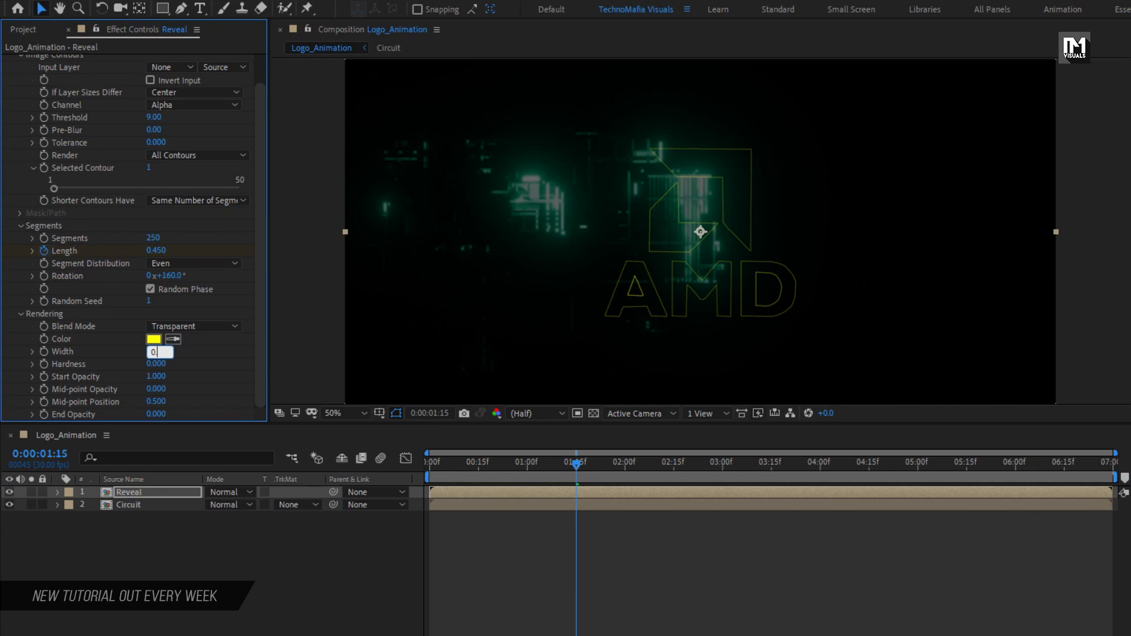
key("Return")
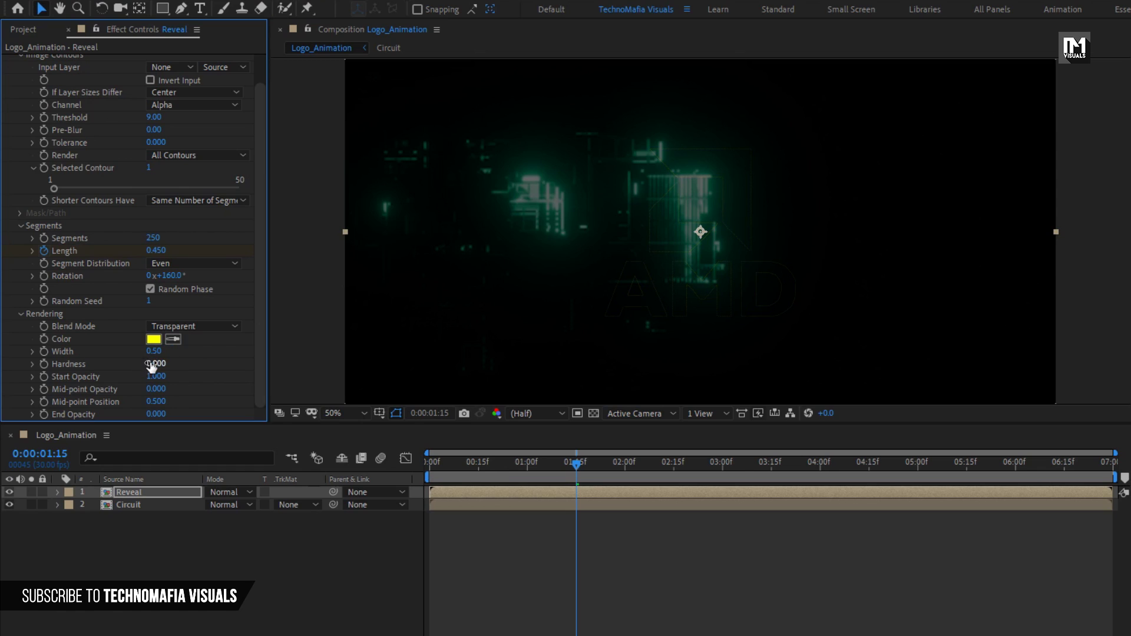
left_click(152, 365)
type(".3")
key("Return")
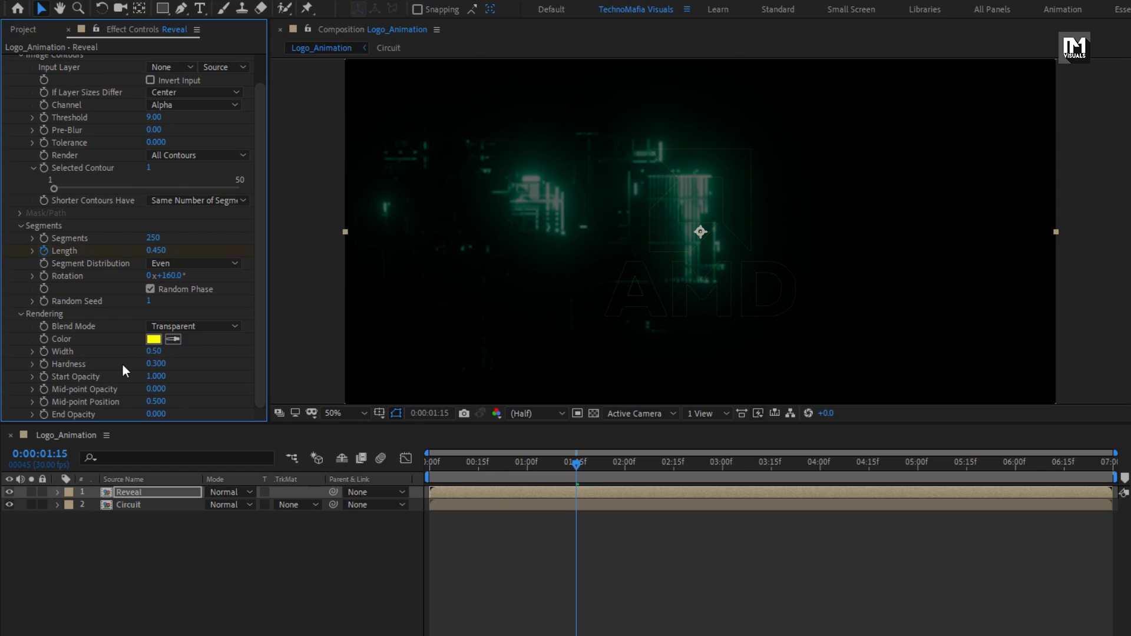
Set the Vegas stroke's End Opacity to 1 and scrub through the outline animation
left_click(151, 414)
type("1")
key("Return")
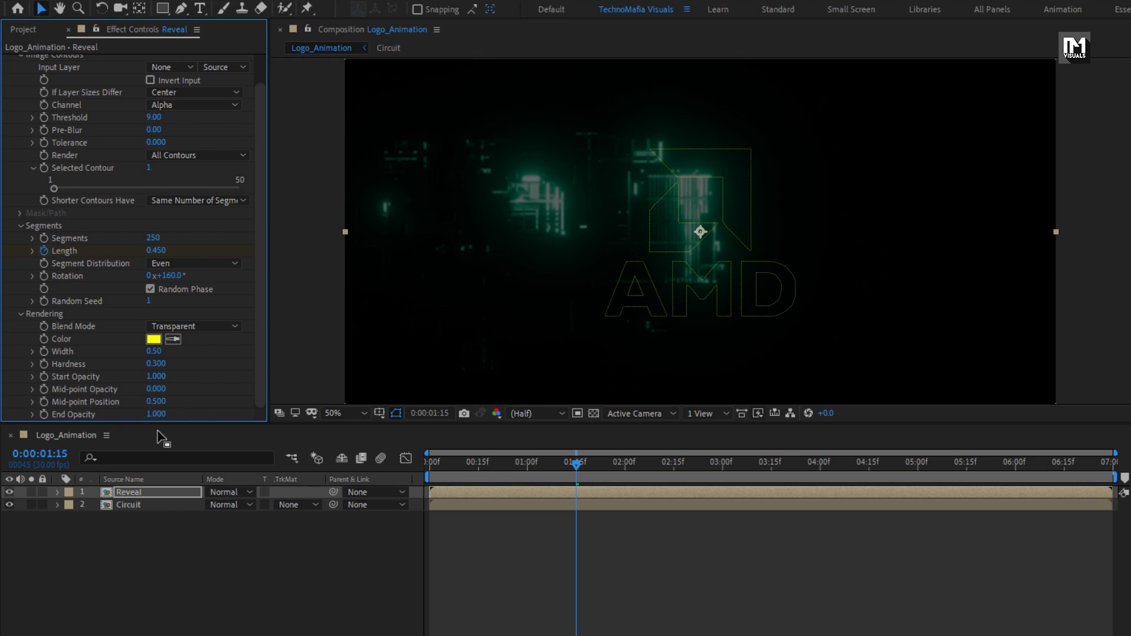
left_click_drag(490, 463, 575, 495)
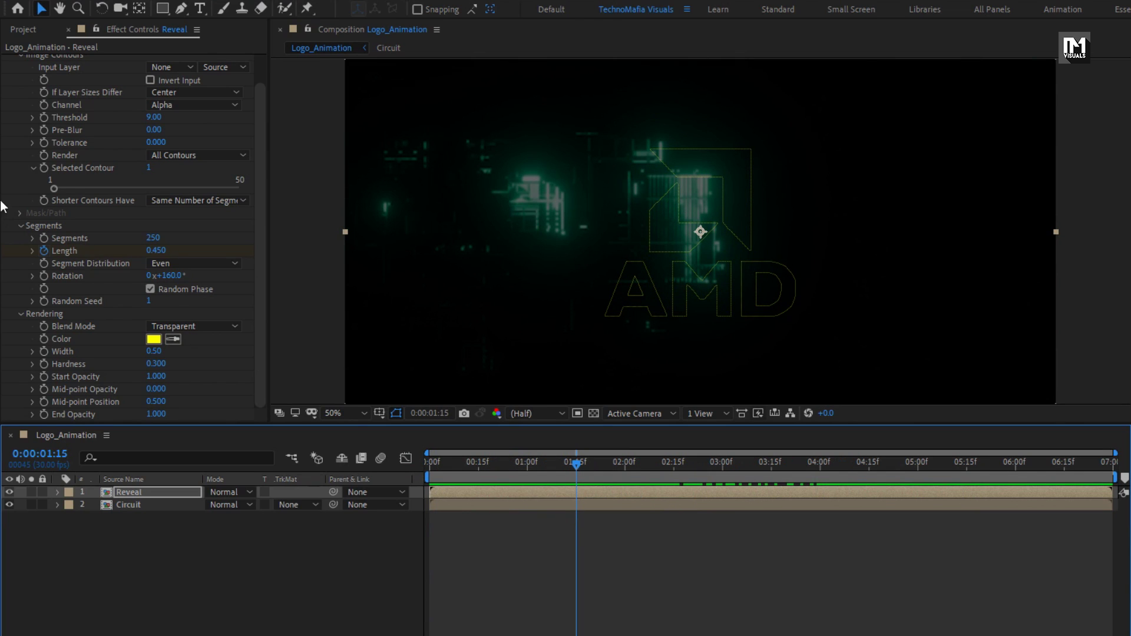
Apply the Stylize Glow effect to the Reveal layer after its Vegas effect
scroll(54, 195, "up", 2)
left_click(9, 61)
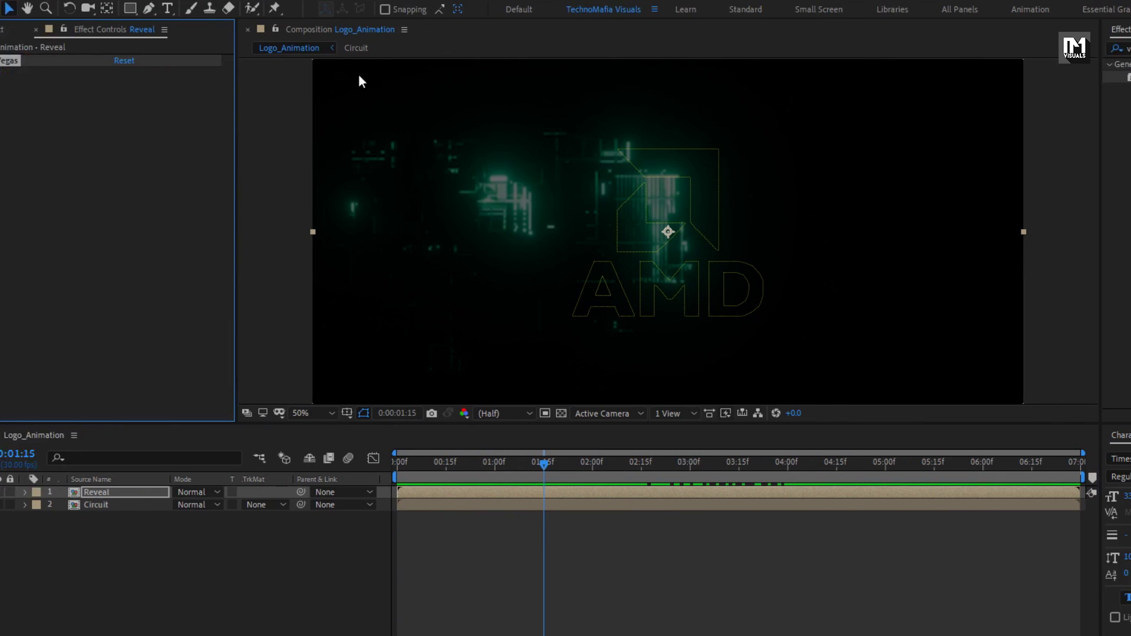
left_click(945, 54)
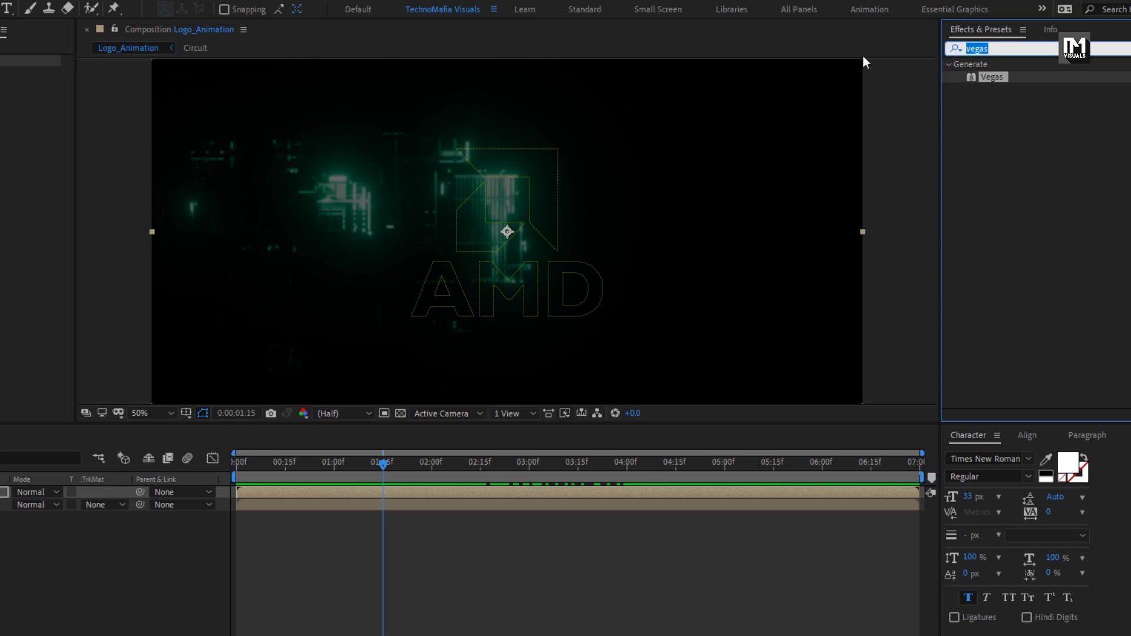
type("glow")
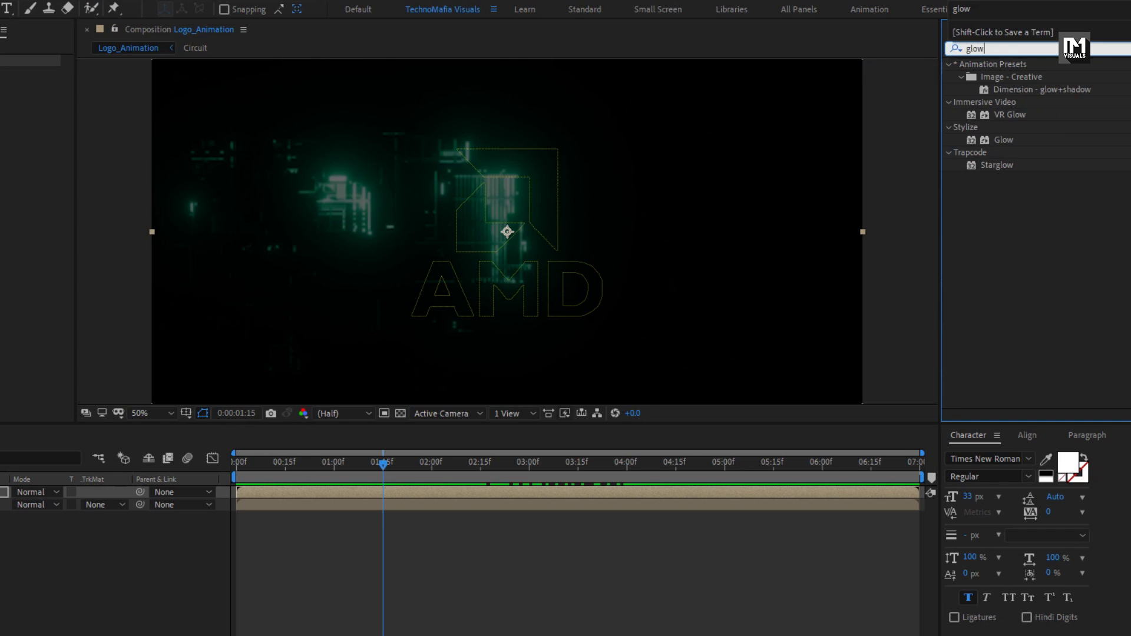
double_click(1003, 140)
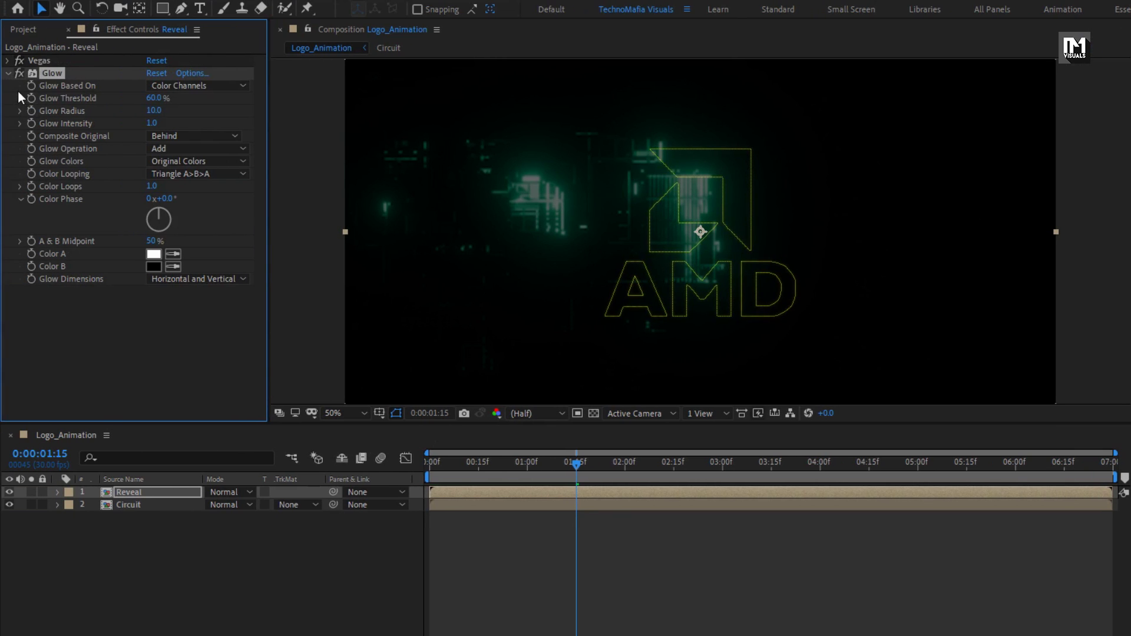
left_click(9, 76)
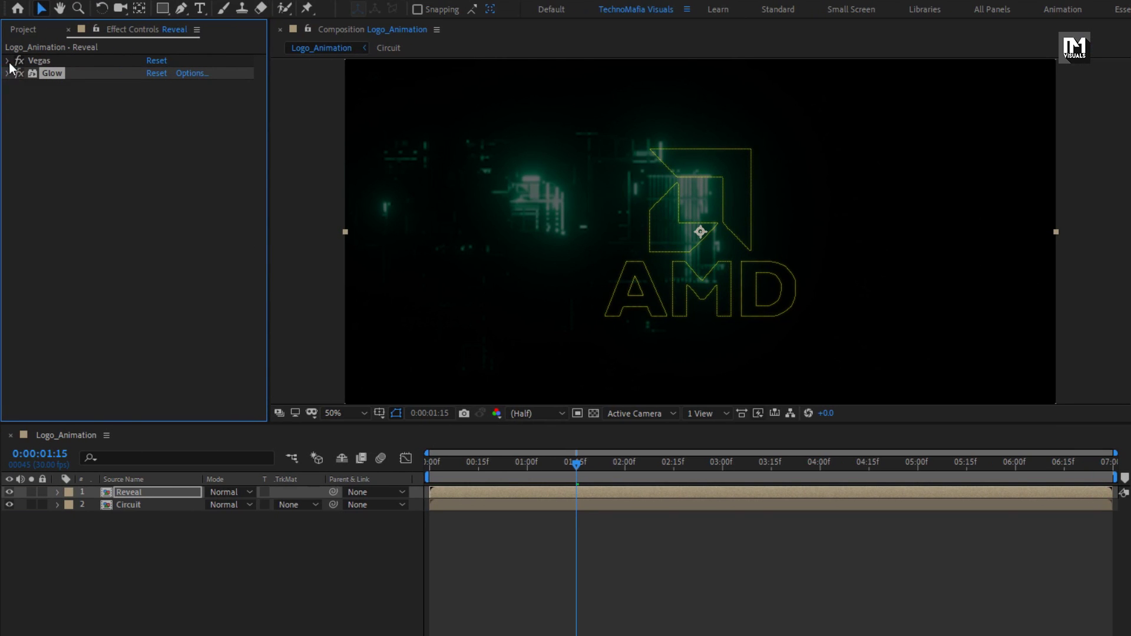
Set the Vegas stroke color to turquoise 00FFC6 and scrub through the outline animation
left_click(8, 60)
scroll(183, 371, "down", 2)
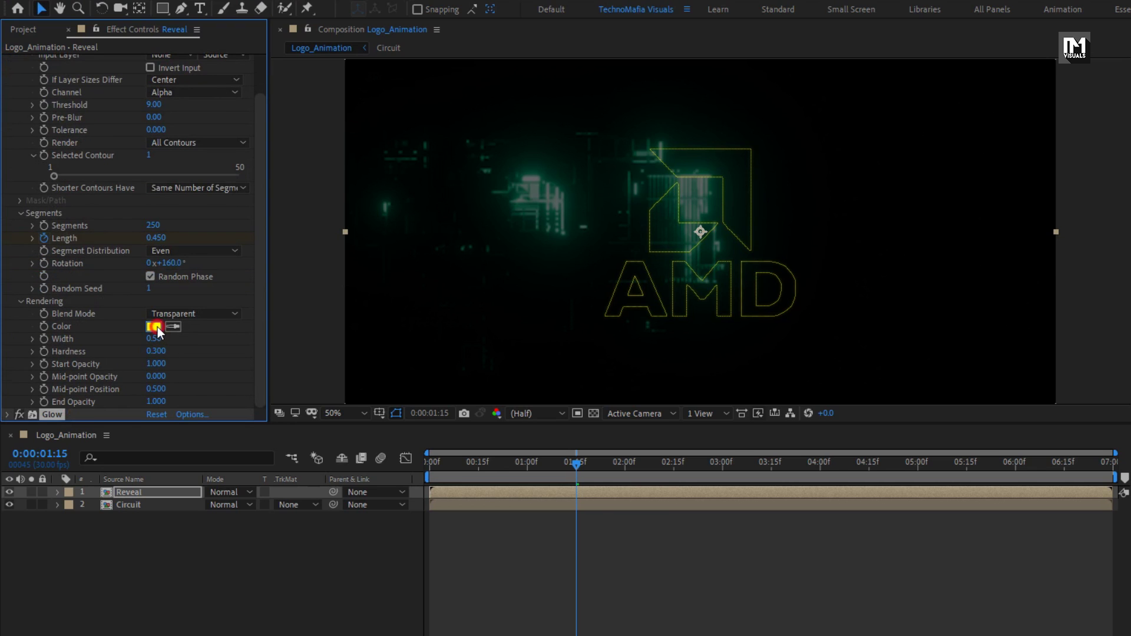
left_click(157, 327)
left_click_drag(239, 337, 243, 316)
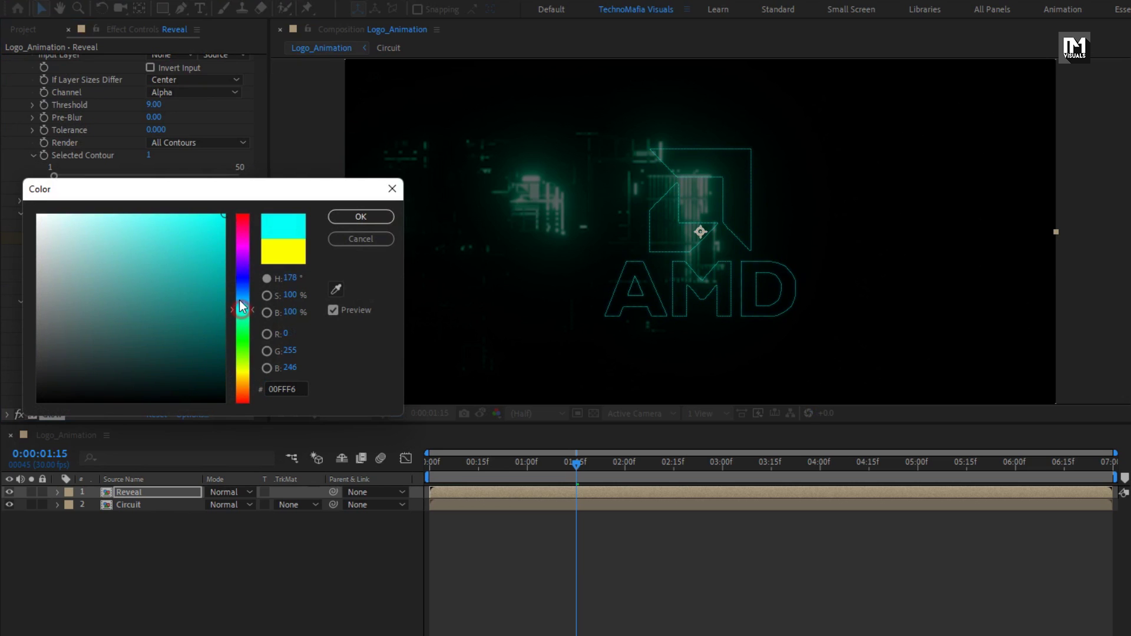
left_click(361, 216)
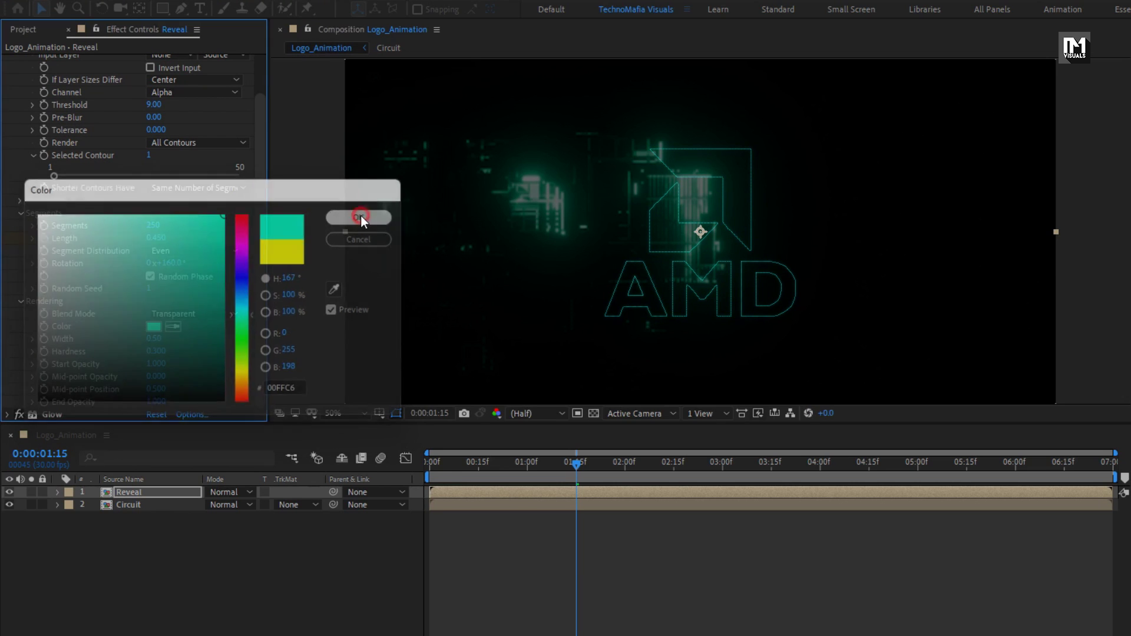
left_click_drag(497, 467, 915, 470)
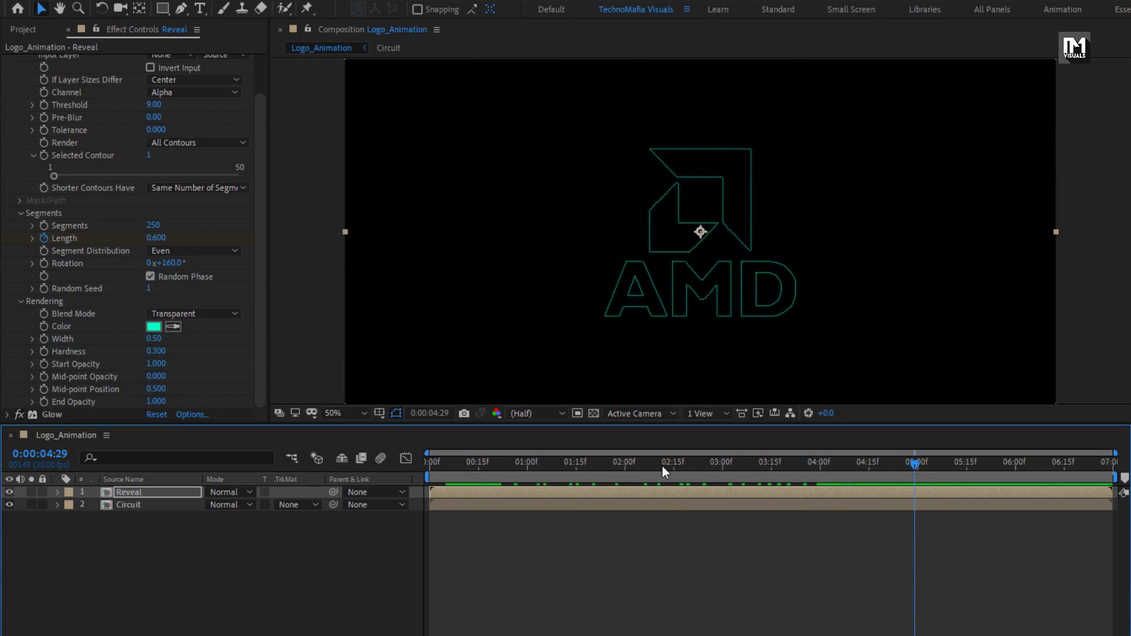
Copy the Noise layer from the Reveal composition and paste it above the Reveal layer in Logo_Animation
double_click(151, 491)
key("ctrl+c")
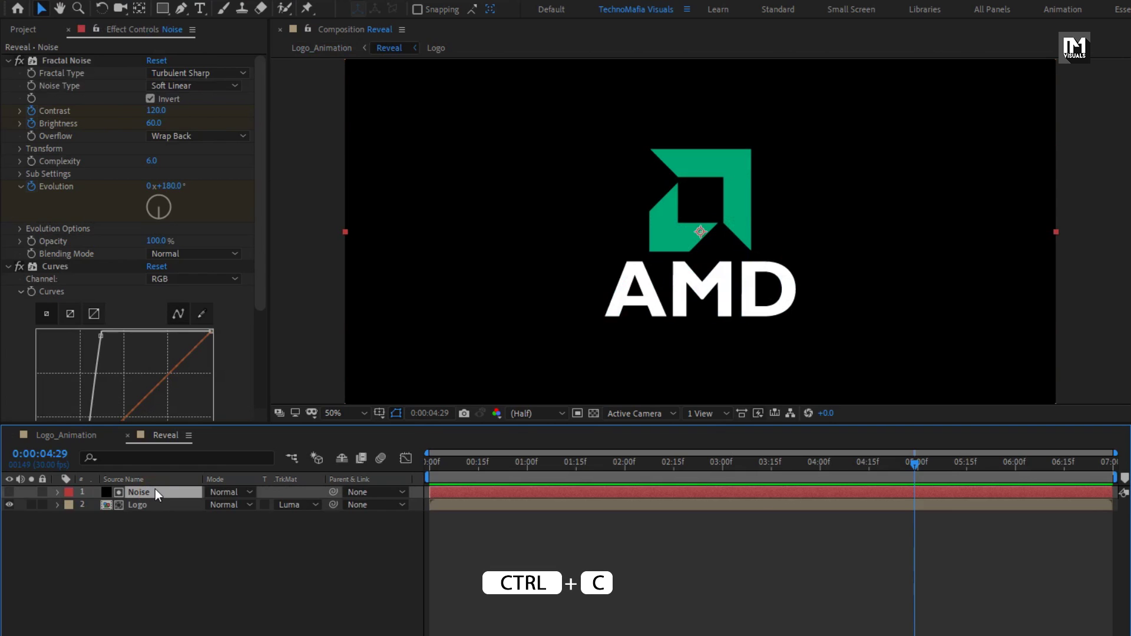
left_click(73, 437)
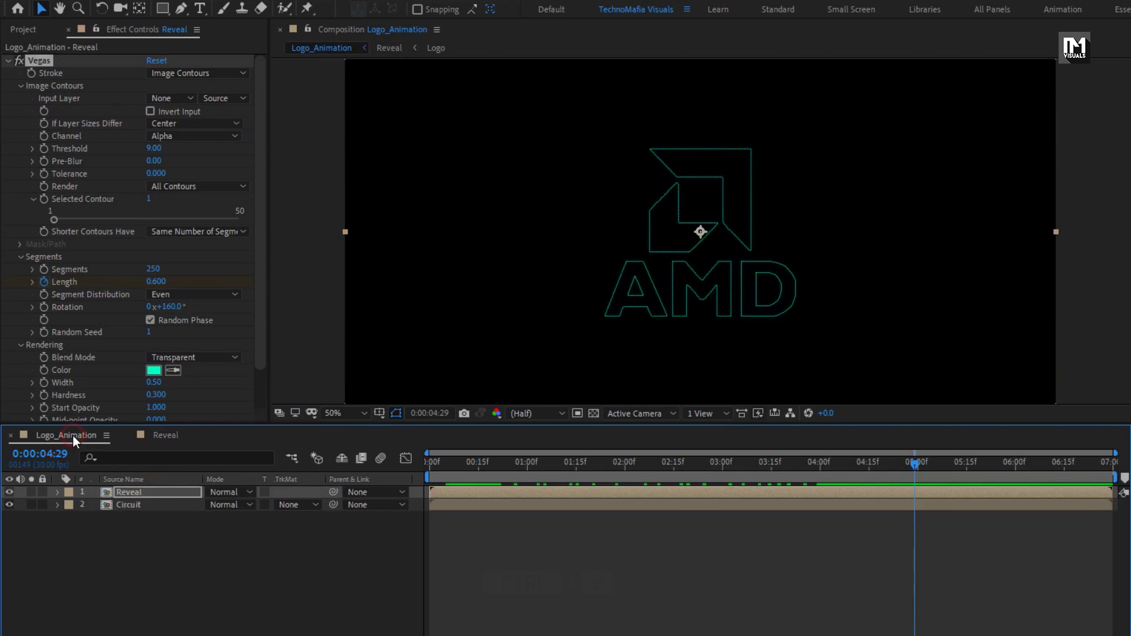
left_click(107, 543)
key("ctrl+v")
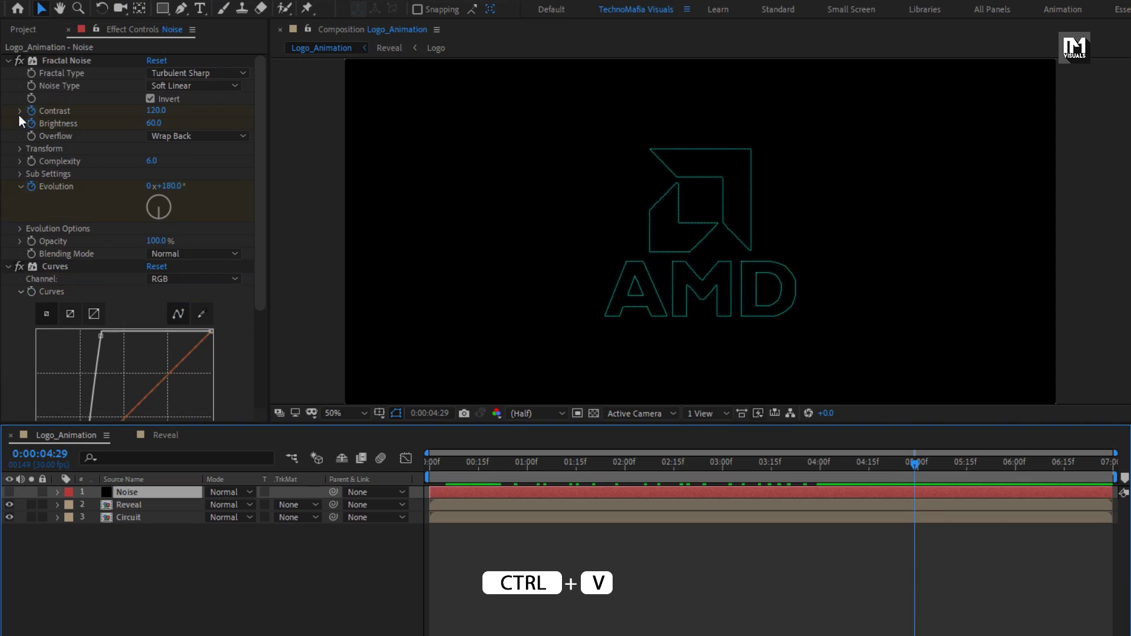
left_click(8, 61)
left_click(7, 73)
left_click(459, 472)
left_click_drag(459, 472, 546, 471)
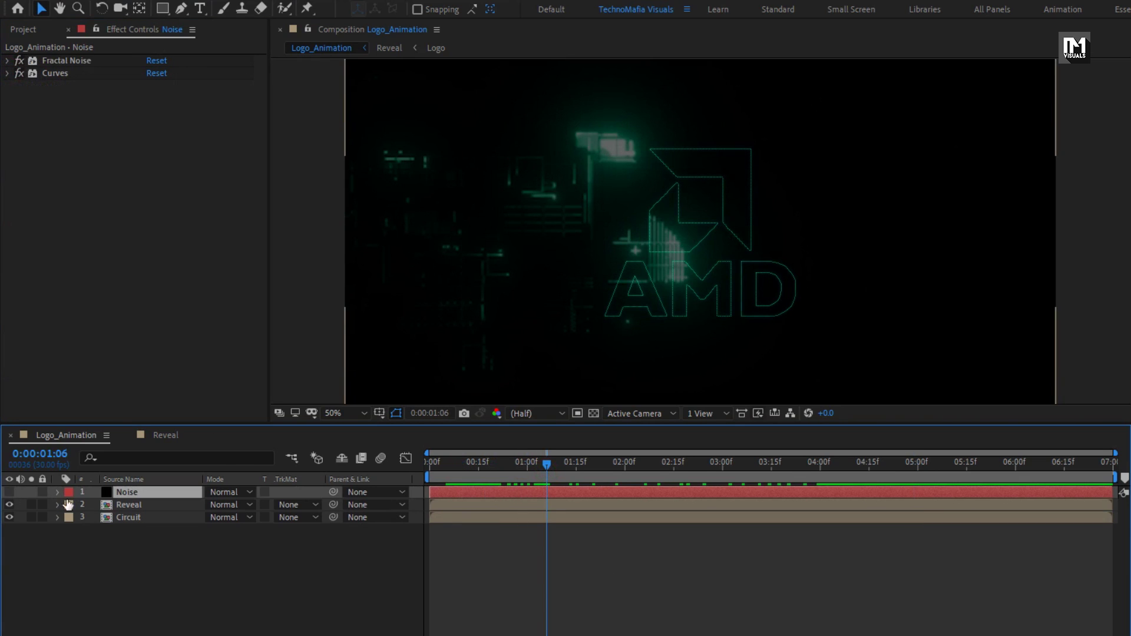
Make the pasted Noise layer visible and move its ending Fractal Noise keyframes to 0:00:04:00
left_click(9, 493)
key("u")
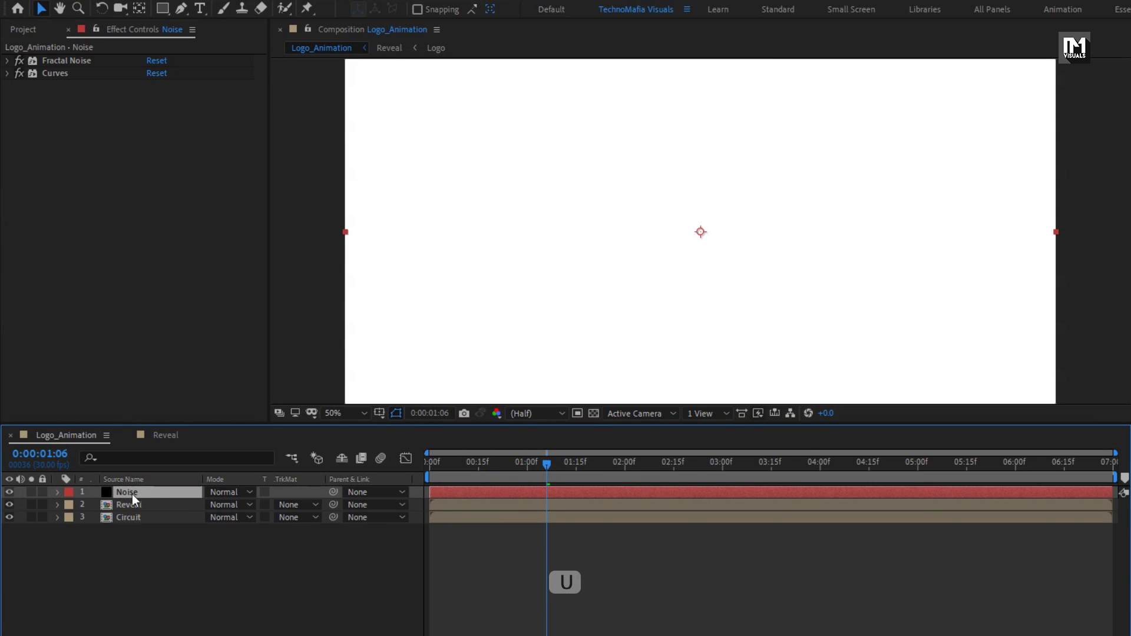
left_click_drag(502, 468, 475, 469)
left_click(178, 496)
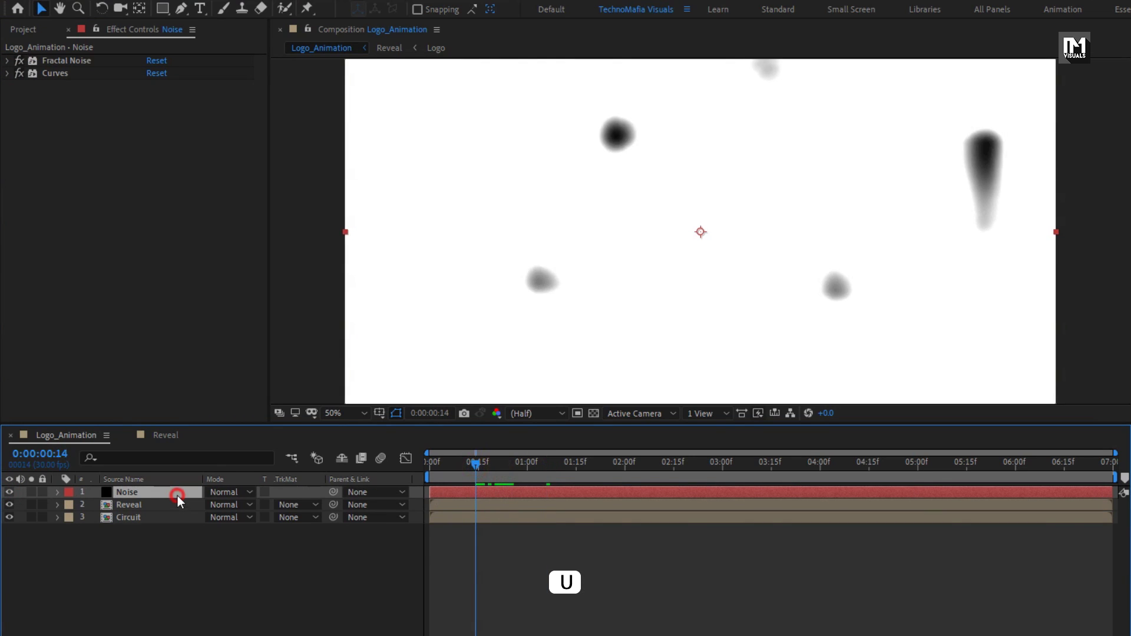
key("u")
left_click_drag(486, 510, 501, 578)
left_click_drag(664, 468, 820, 470)
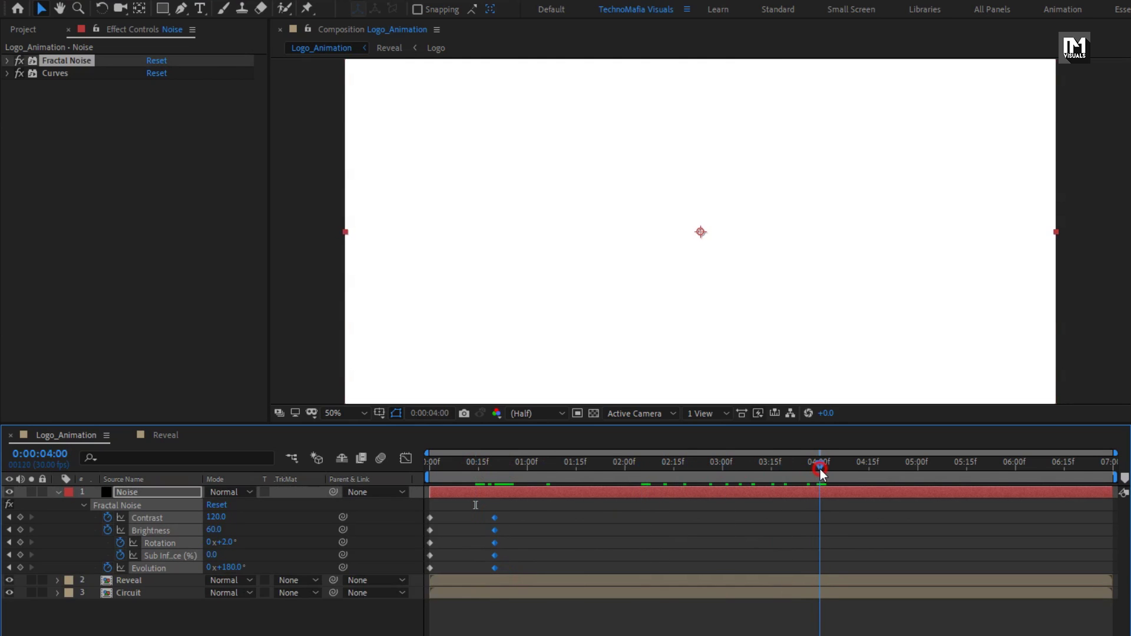
left_click_drag(495, 520, 819, 521)
left_click_drag(818, 459, 700, 457)
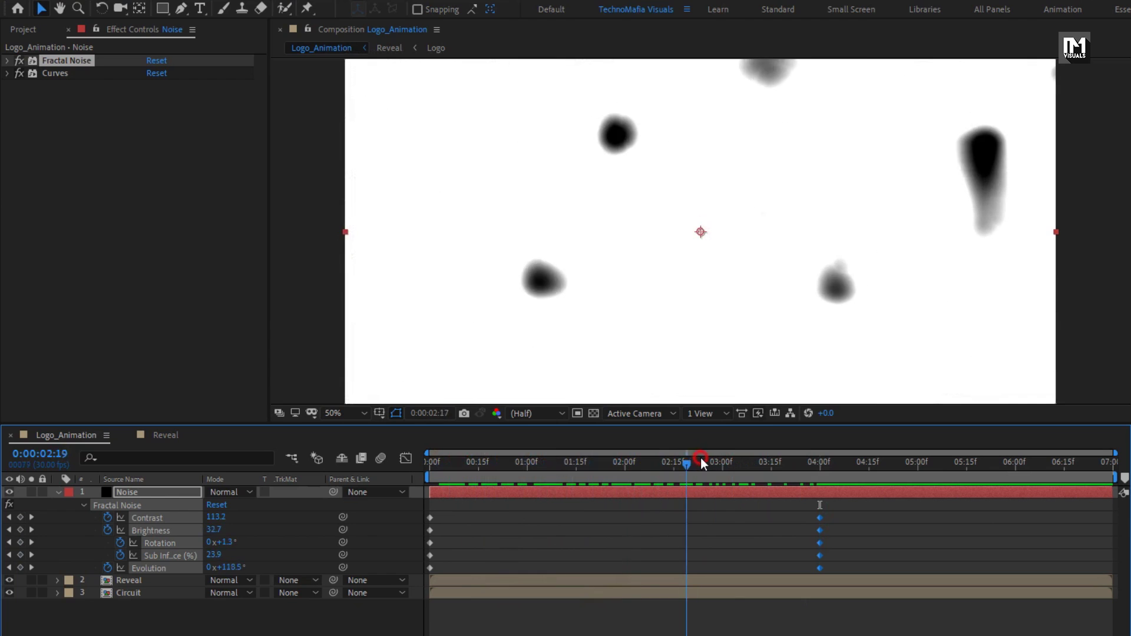
Set the Reveal layer's track matte to Luma Matte "Noise" and scrub through the reveal
left_click(58, 494)
left_click(124, 505)
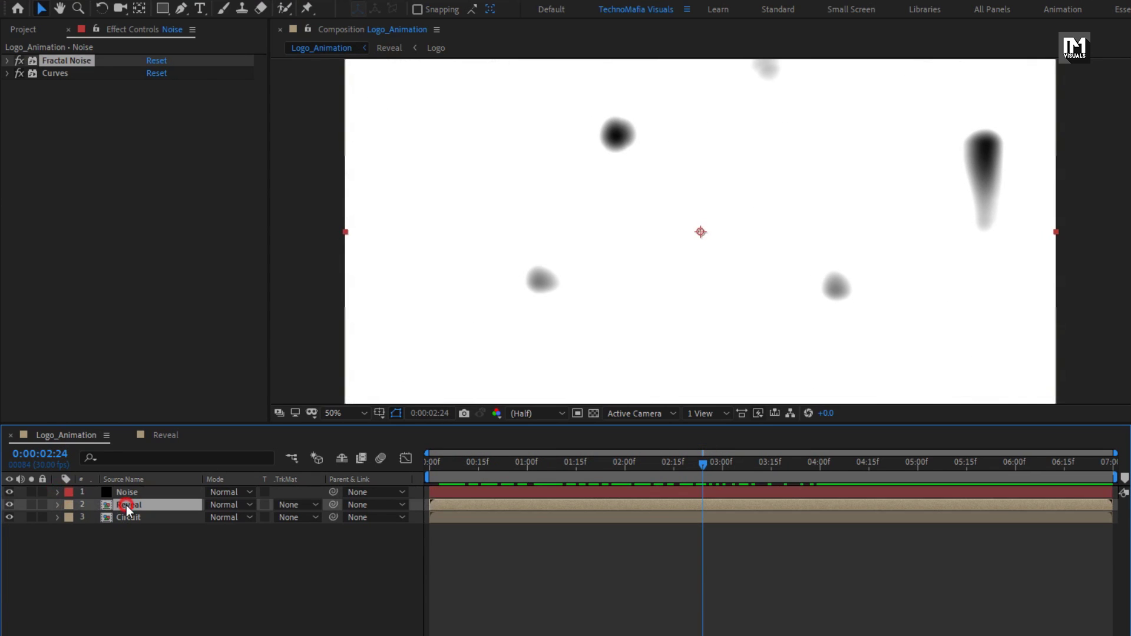
left_click(297, 507)
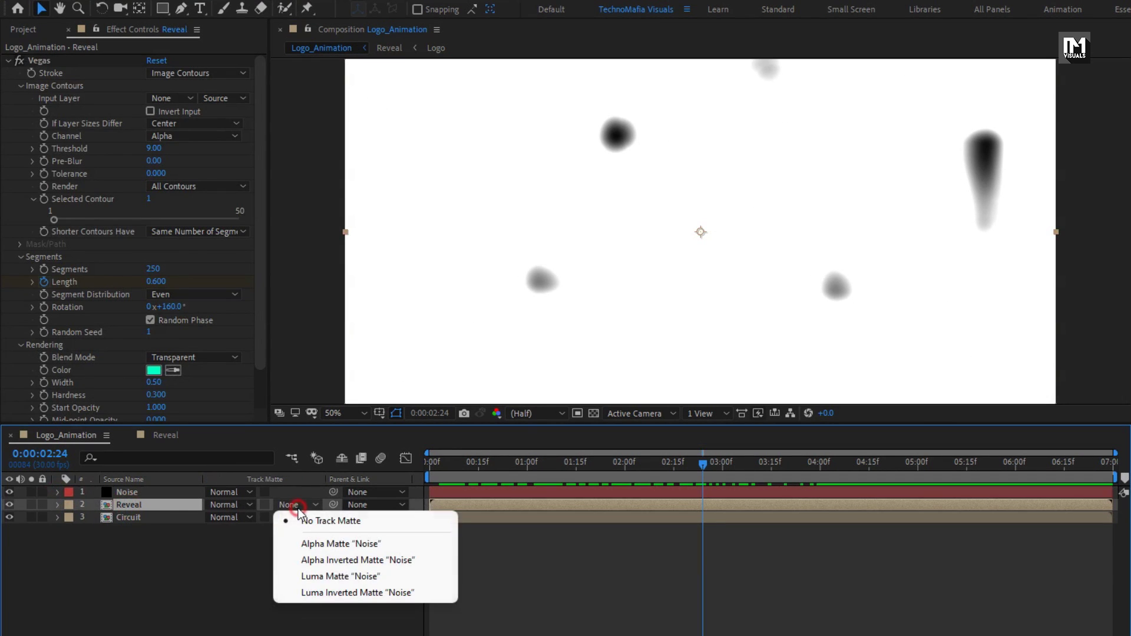
left_click(344, 575)
left_click_drag(447, 462, 594, 468)
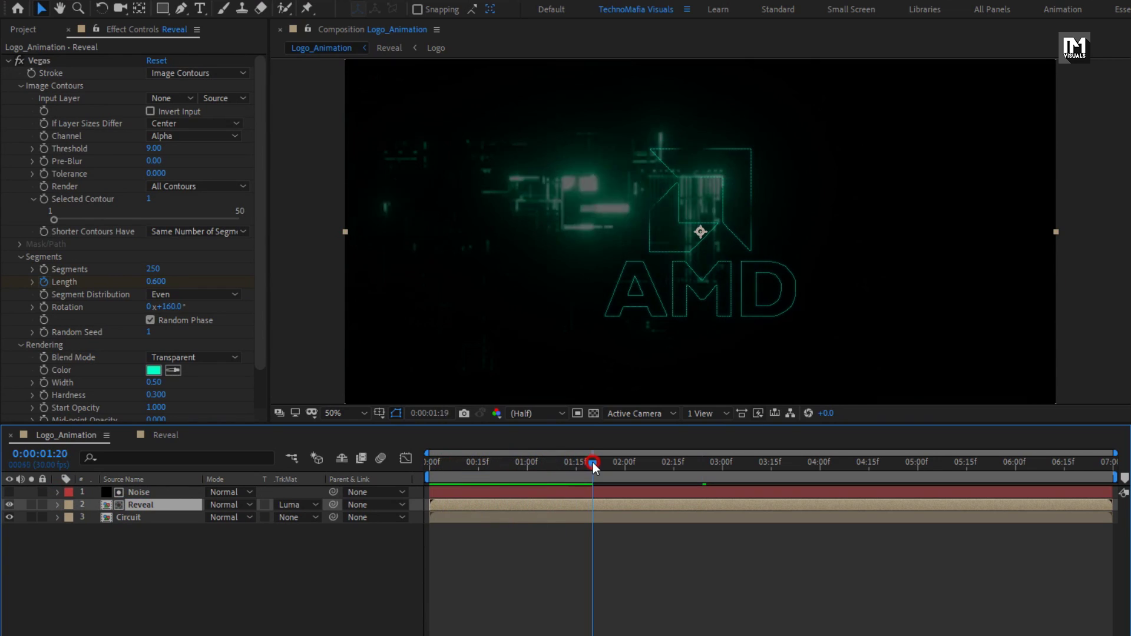
Duplicate the Noise and Reveal layer pair and shift the copies to start at about 0:00:00:28
left_click(140, 495, "ctrl")
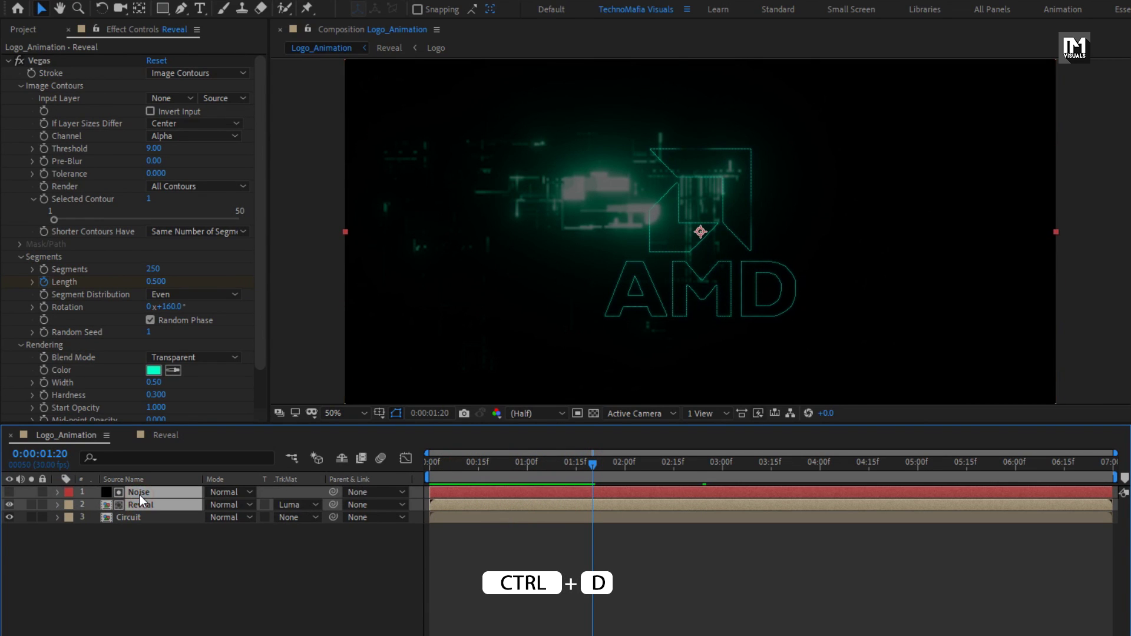
key("ctrl+d")
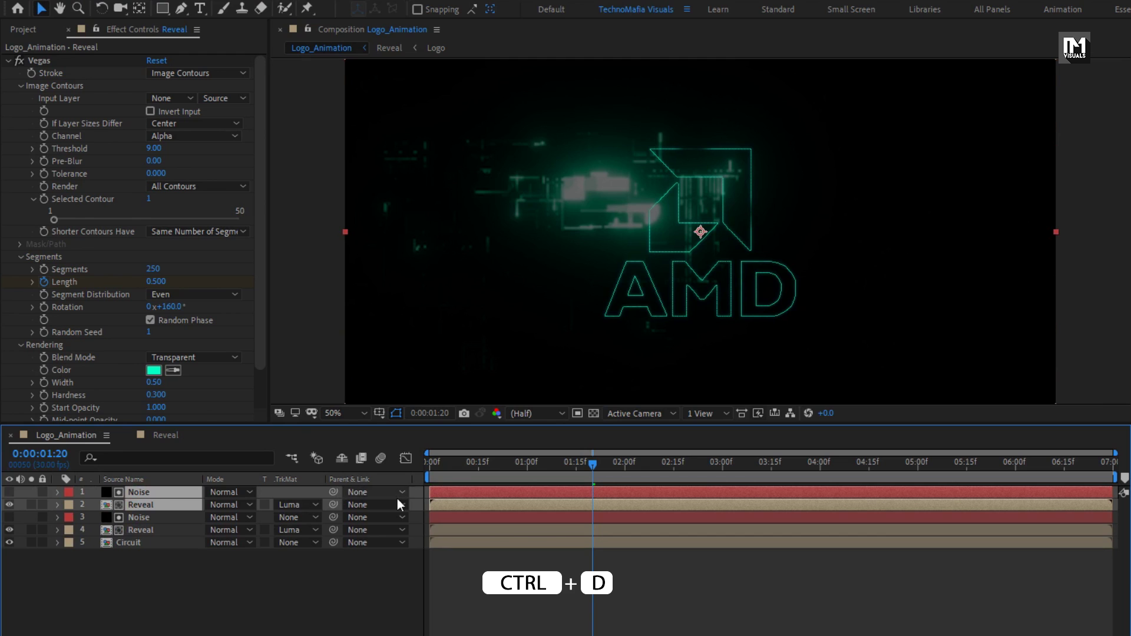
left_click(674, 472)
left_click_drag(465, 490, 556, 487)
left_click(521, 467)
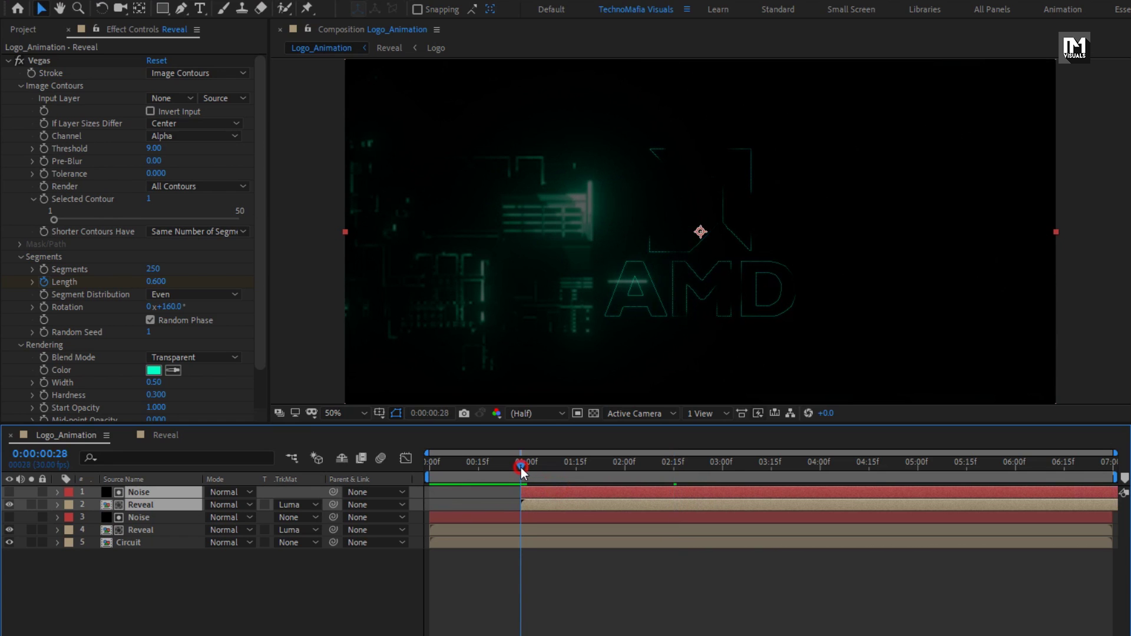
left_click_drag(524, 463, 757, 465)
Duplicate the shifted Noise and Reveal pair and move the new copies to start at about 0:00:02:15
key("ctrl+d")
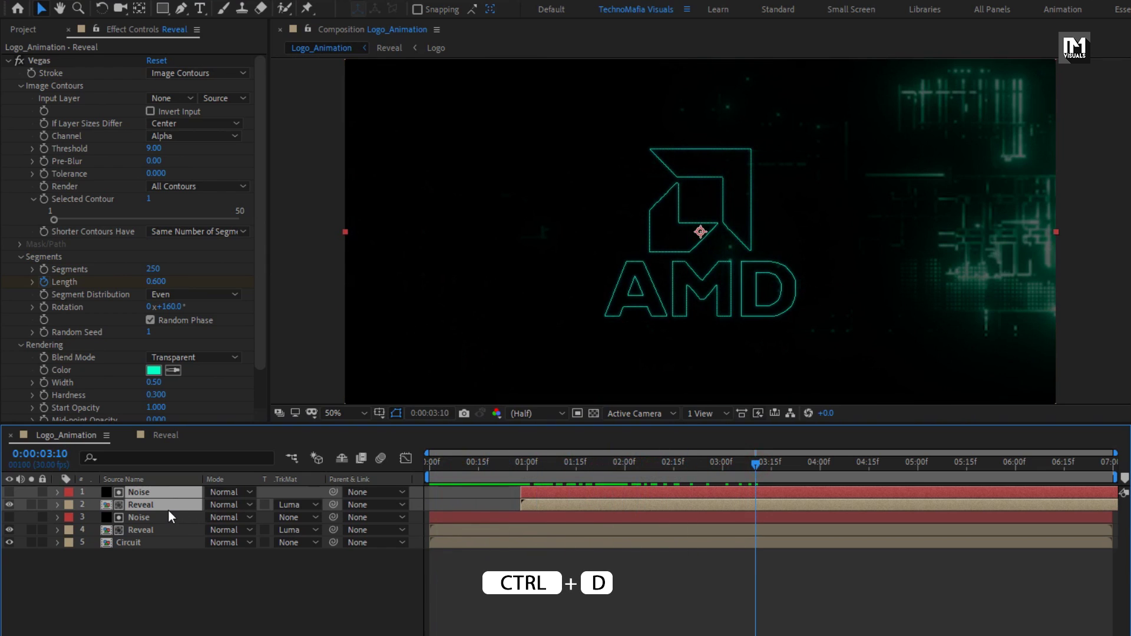
key("ctrl+d")
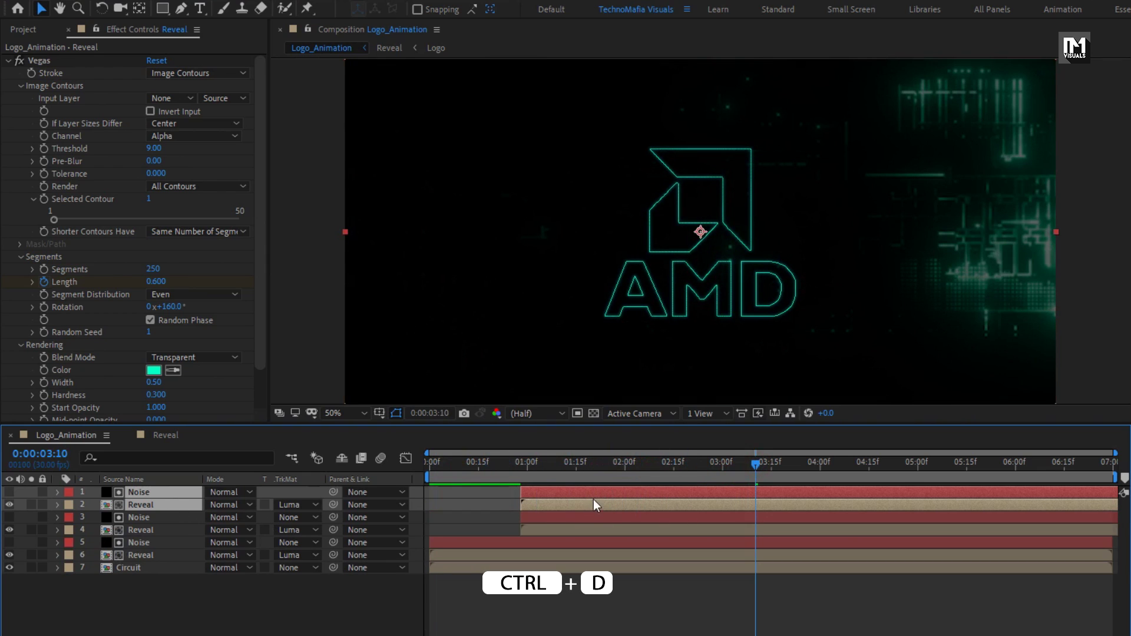
left_click_drag(574, 472, 673, 471)
left_click_drag(559, 492, 778, 462)
left_click(333, 602)
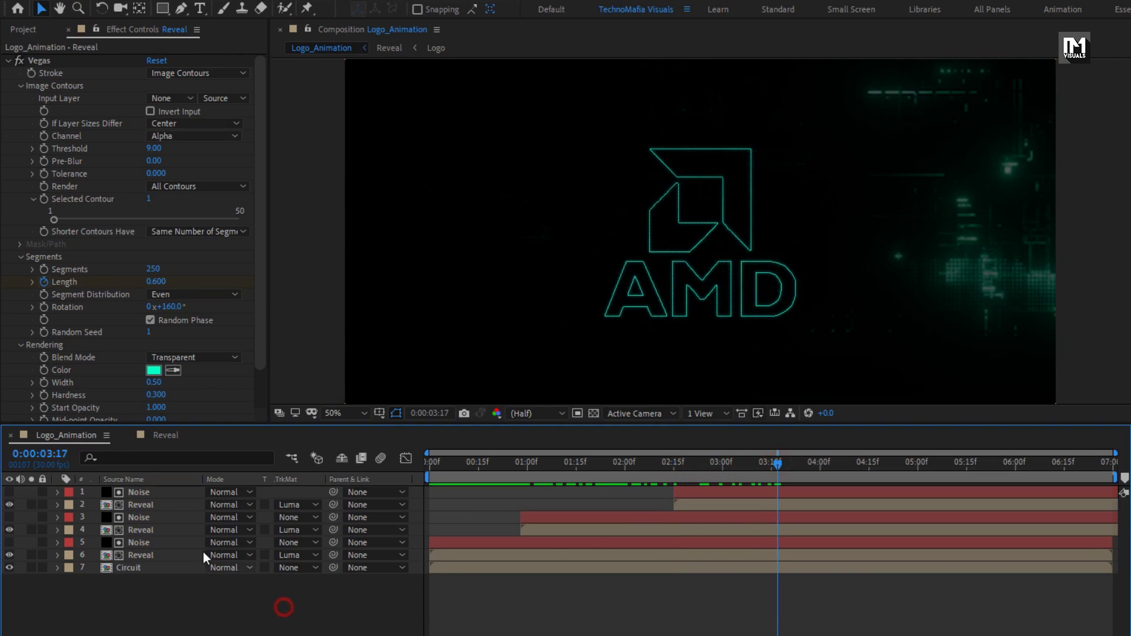
Delete the Vegas effect from the topmost Reveal layer, keeping its Glow
left_click(164, 507)
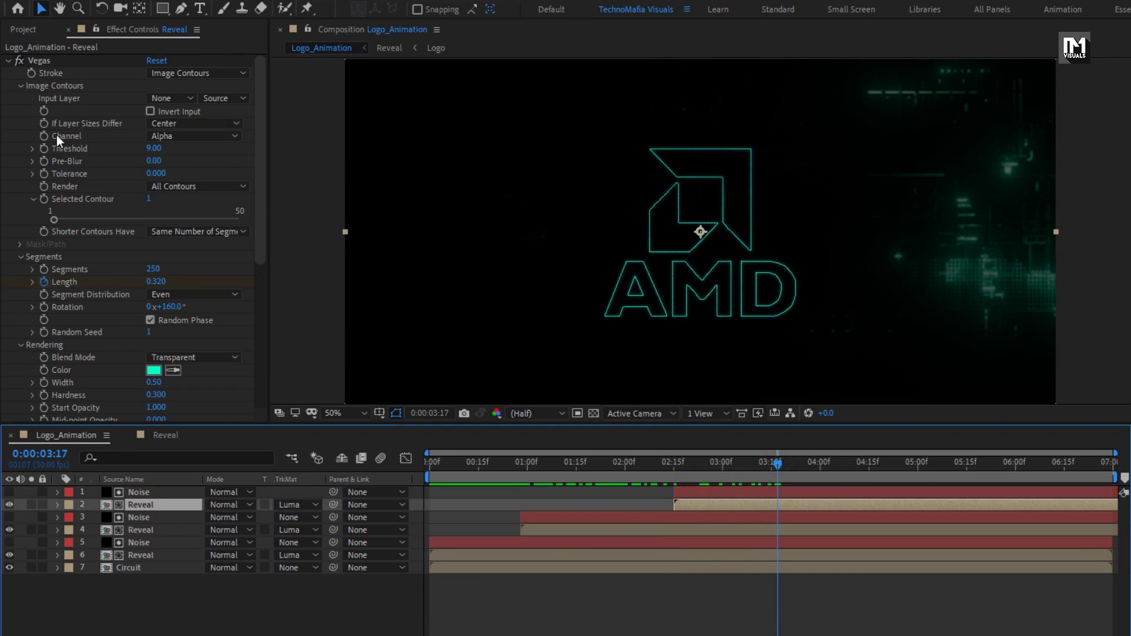
left_click(55, 68)
left_click(49, 66)
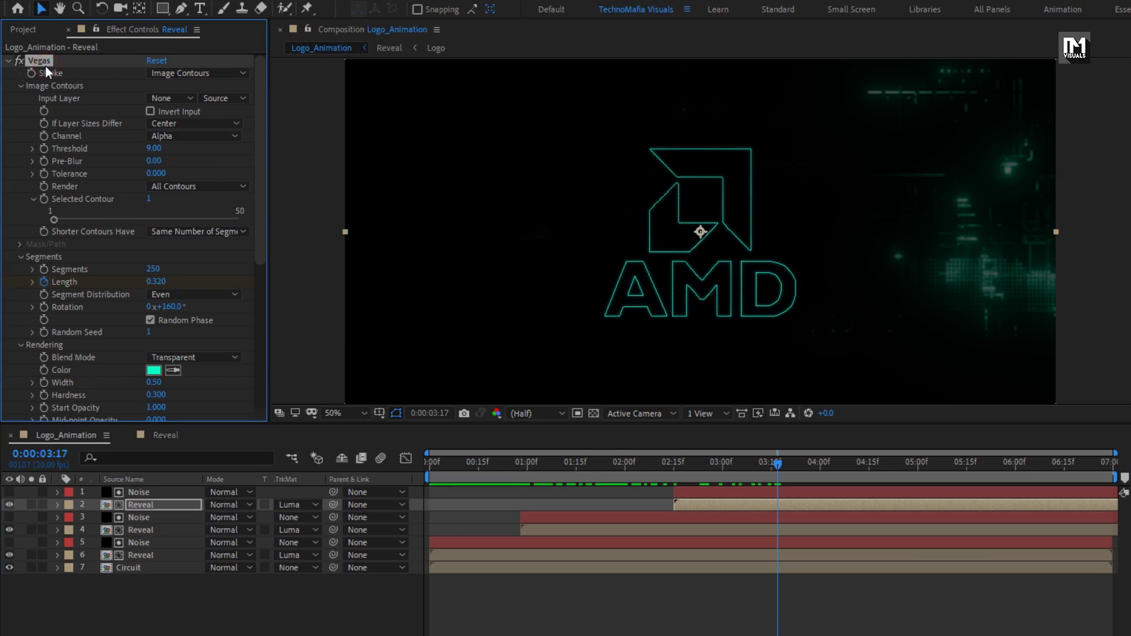
key("Delete")
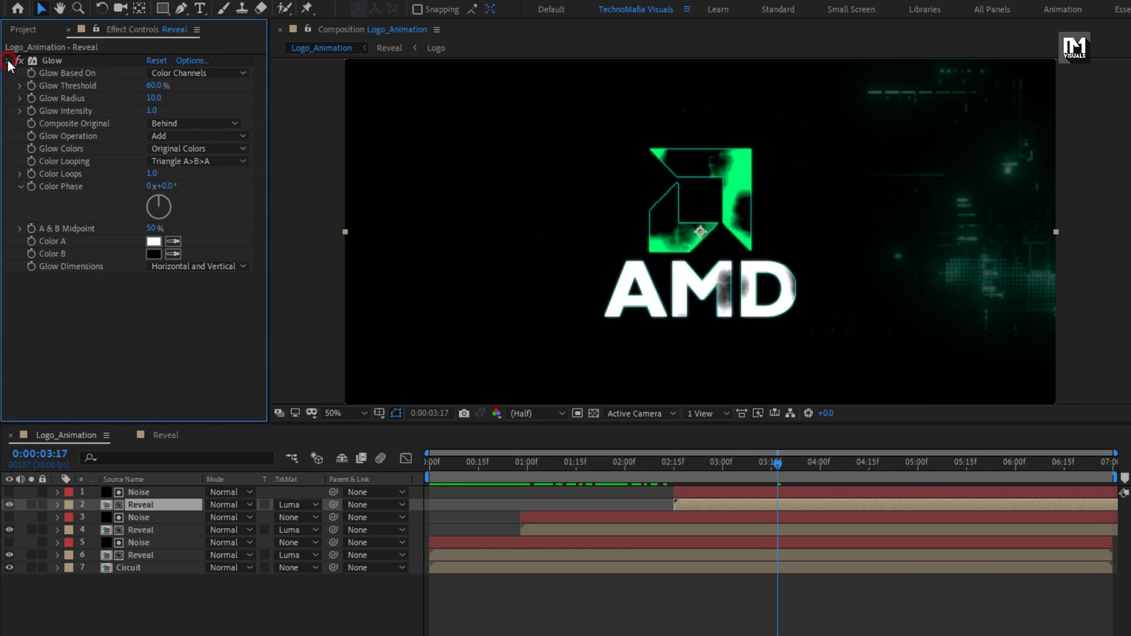
left_click(9, 60)
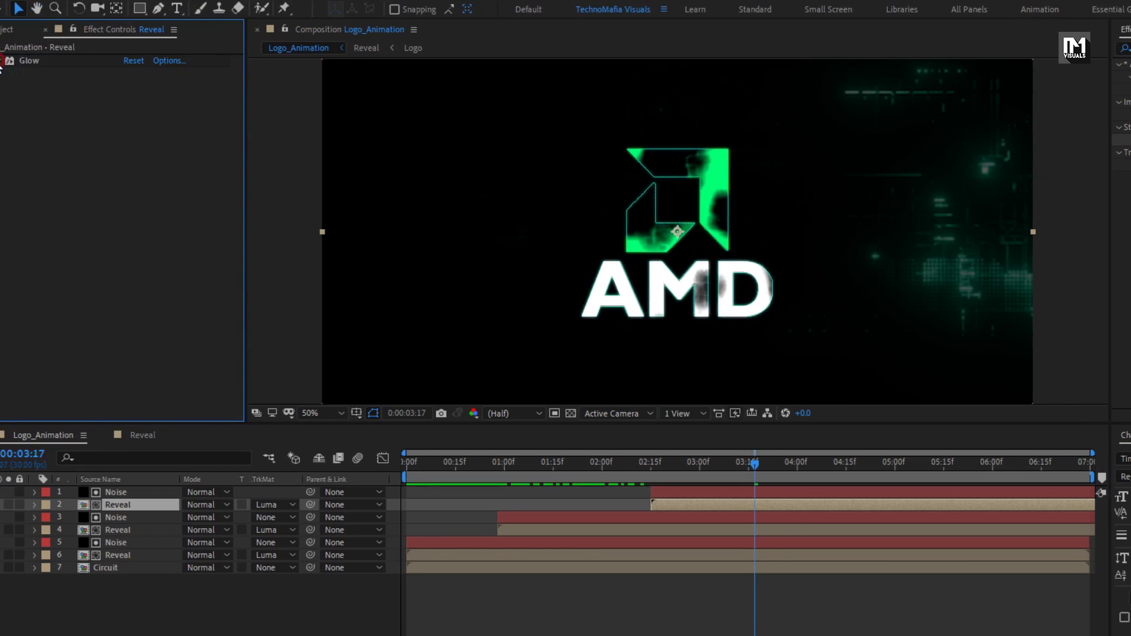
Apply a Fill effect to the topmost Reveal layer and place it before Glow in the effect order
left_click(977, 49)
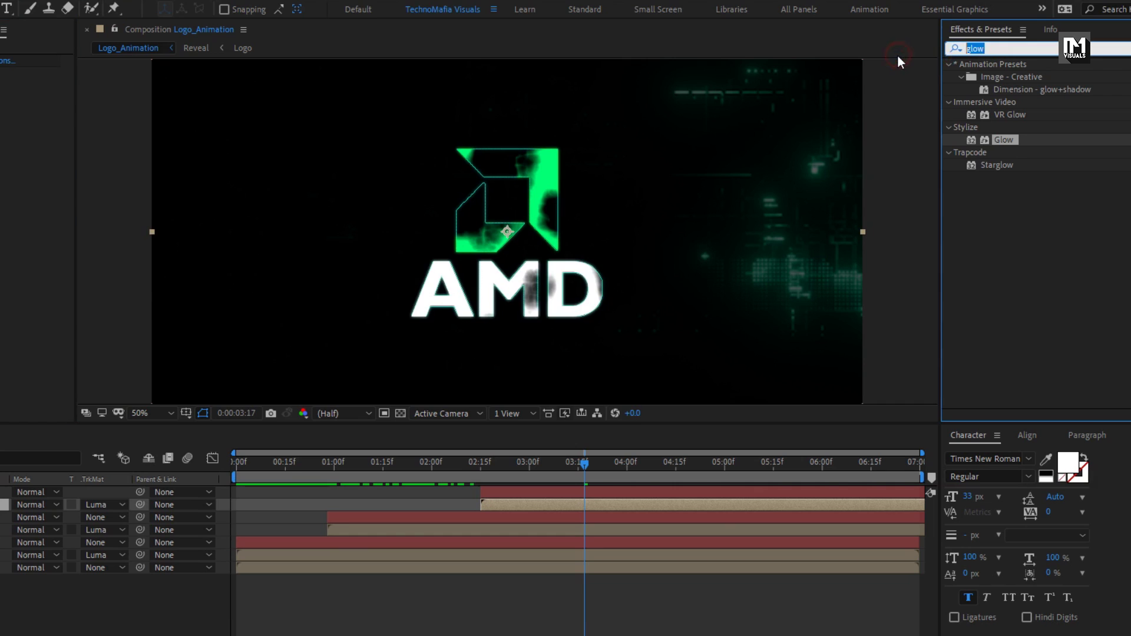
type("fill")
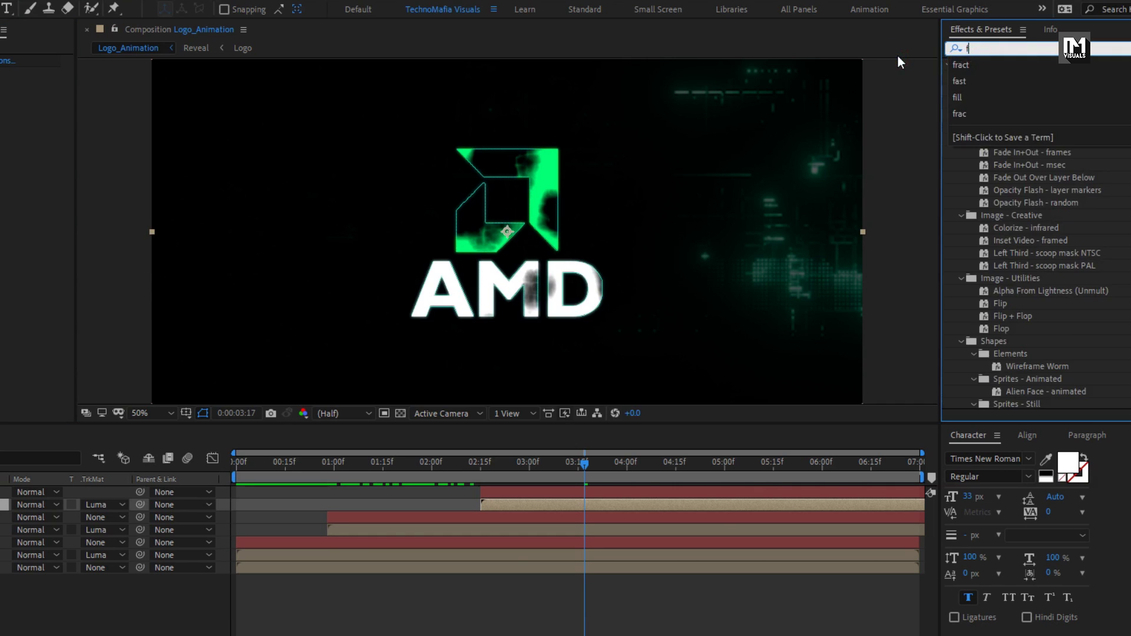
double_click(1001, 140)
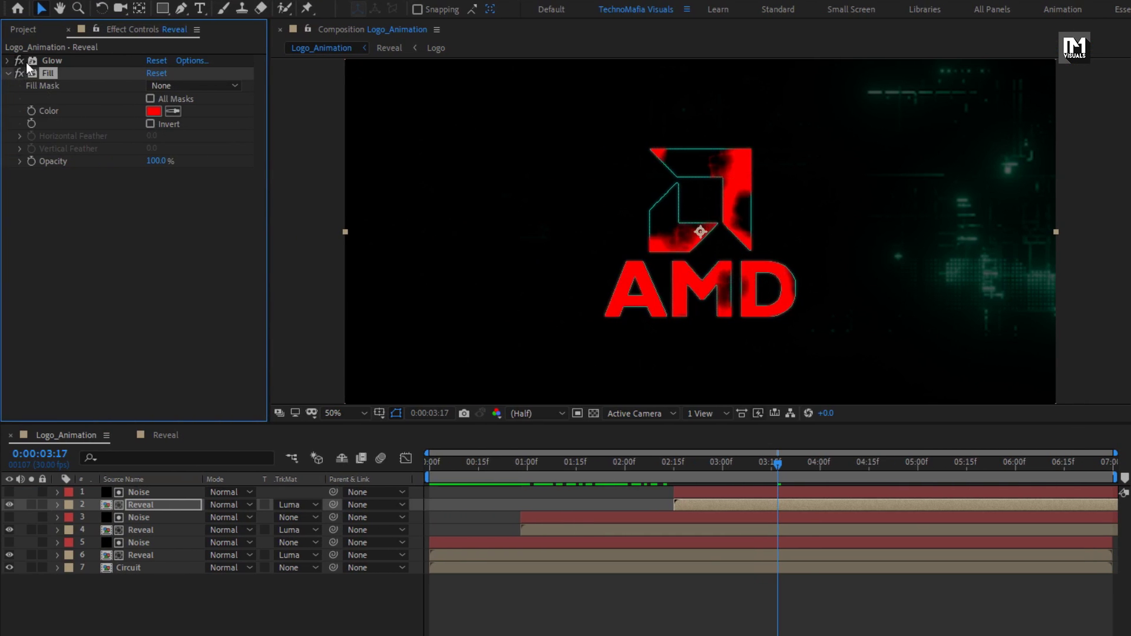
left_click_drag(25, 63, 61, 210)
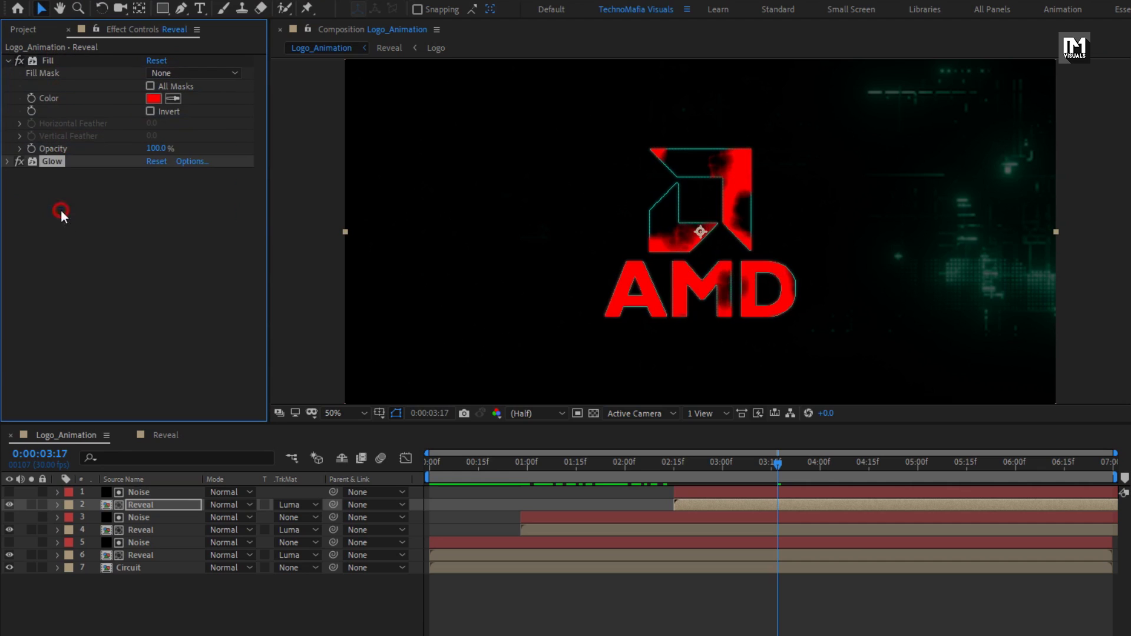
Recolor the topmost Reveal layer's Fill with the green sampled from the logo symbol, switching Fill and Glow off while sampling
left_click(19, 61)
left_click(17, 160)
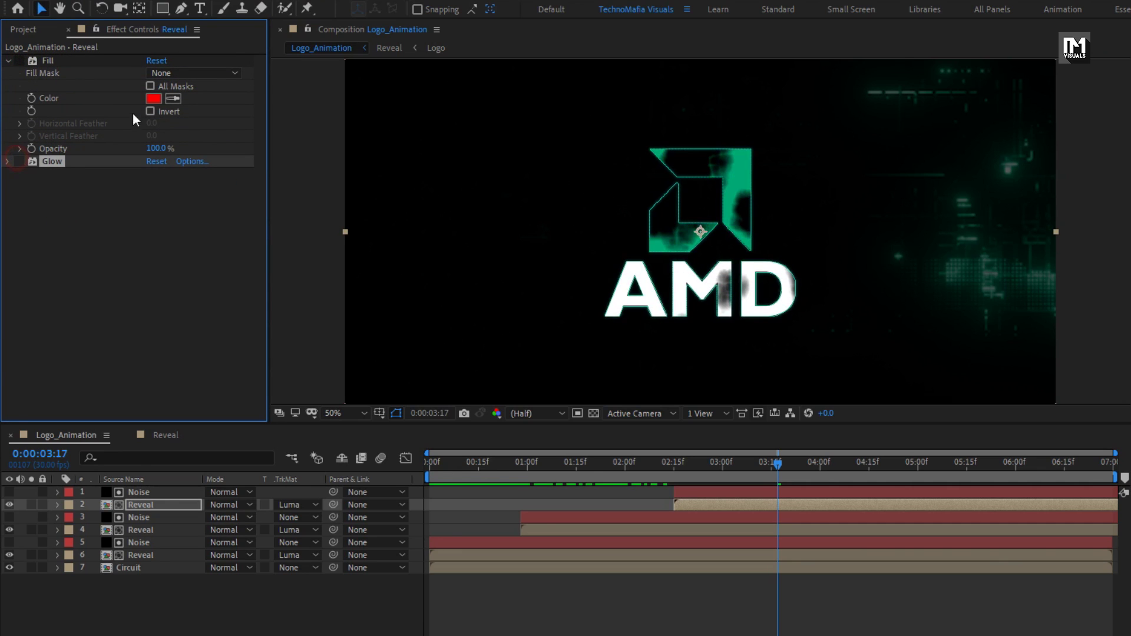
left_click(744, 170)
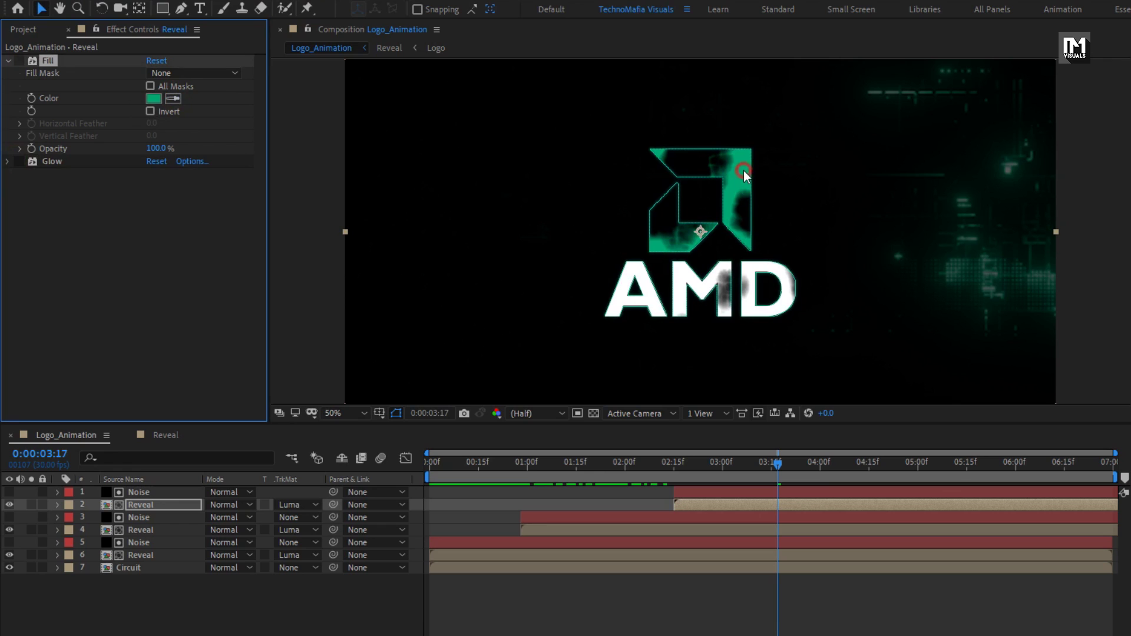
left_click(18, 61)
left_click(17, 159)
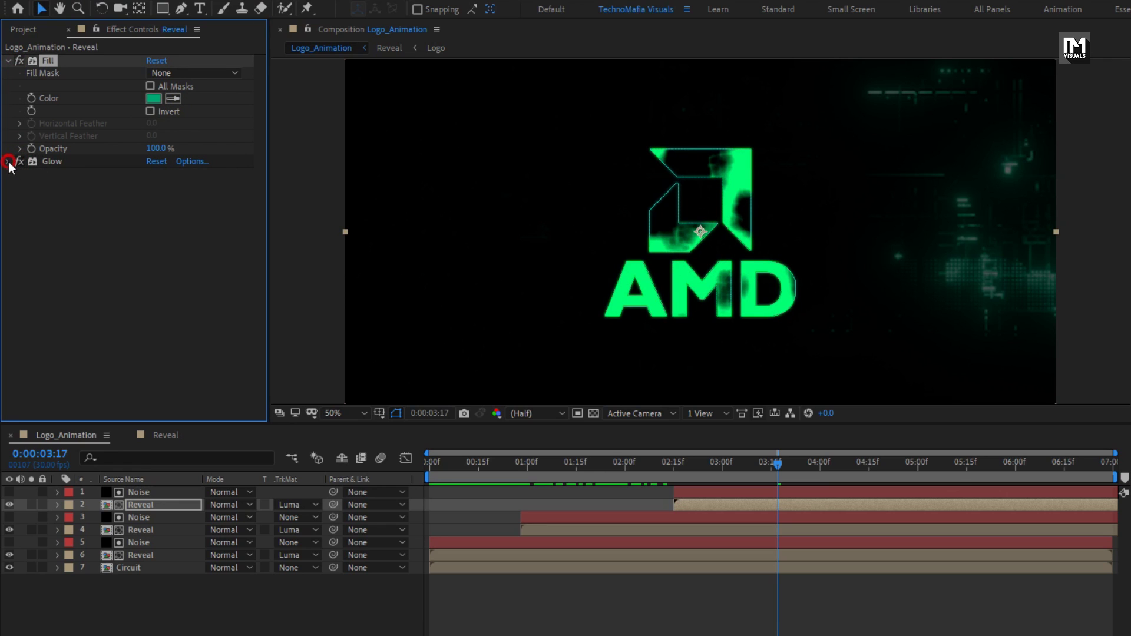
Set the Glow Threshold on the topmost Reveal layer to 50%
left_click(8, 162)
left_click(151, 186)
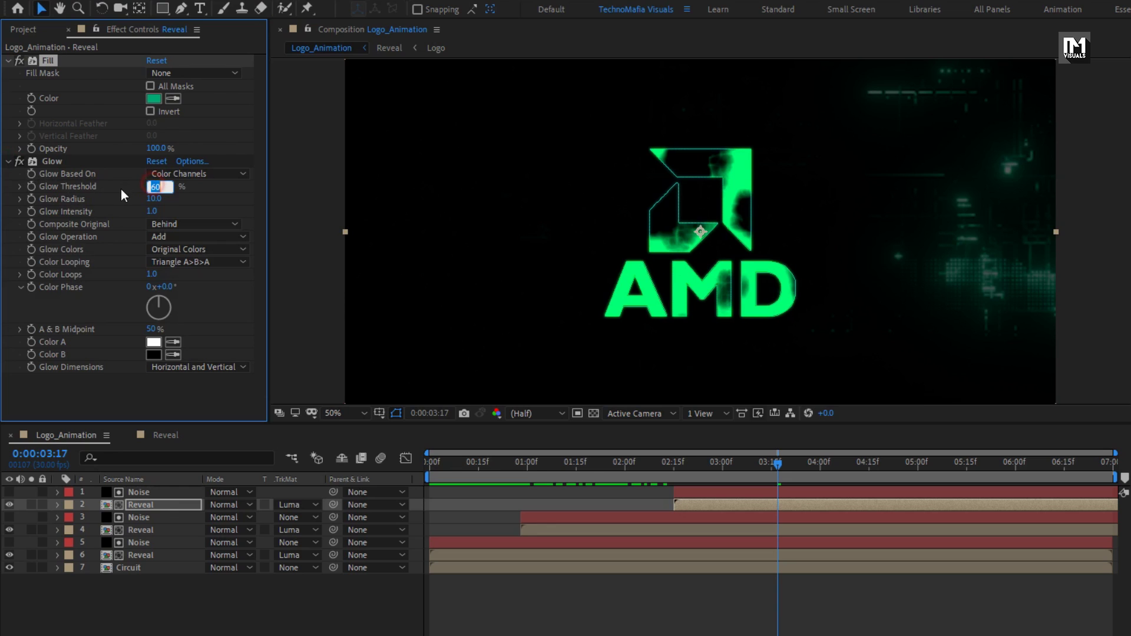
type("50")
left_click(119, 189)
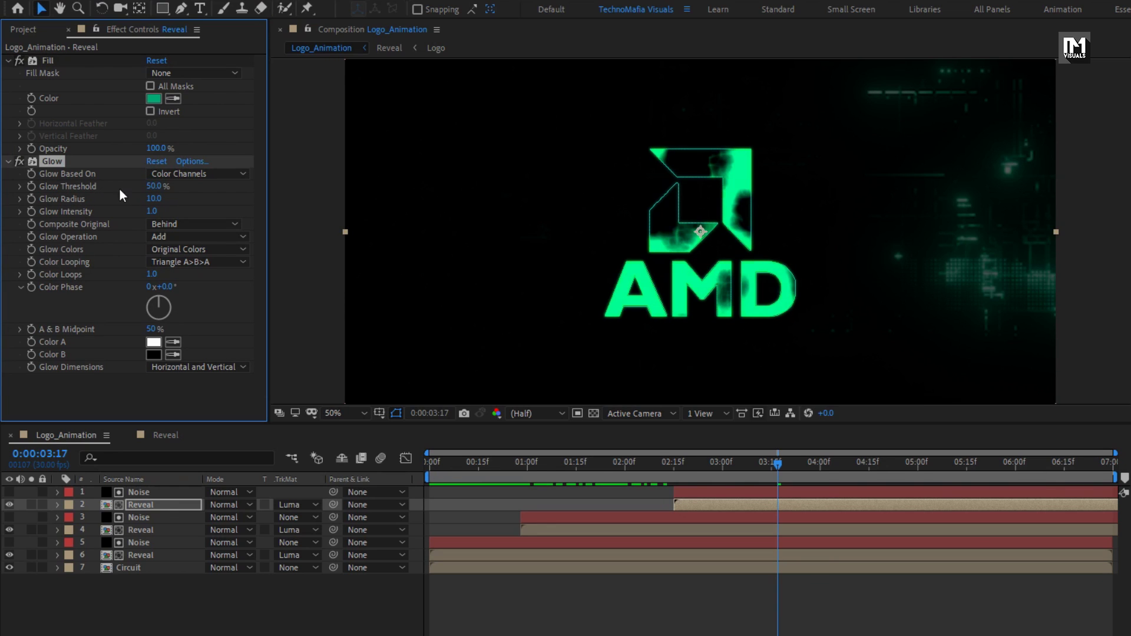
Add an Opacity keyframe of 50% at 0:00:03:00 on the topmost Reveal layer
left_click(132, 504)
key("t")
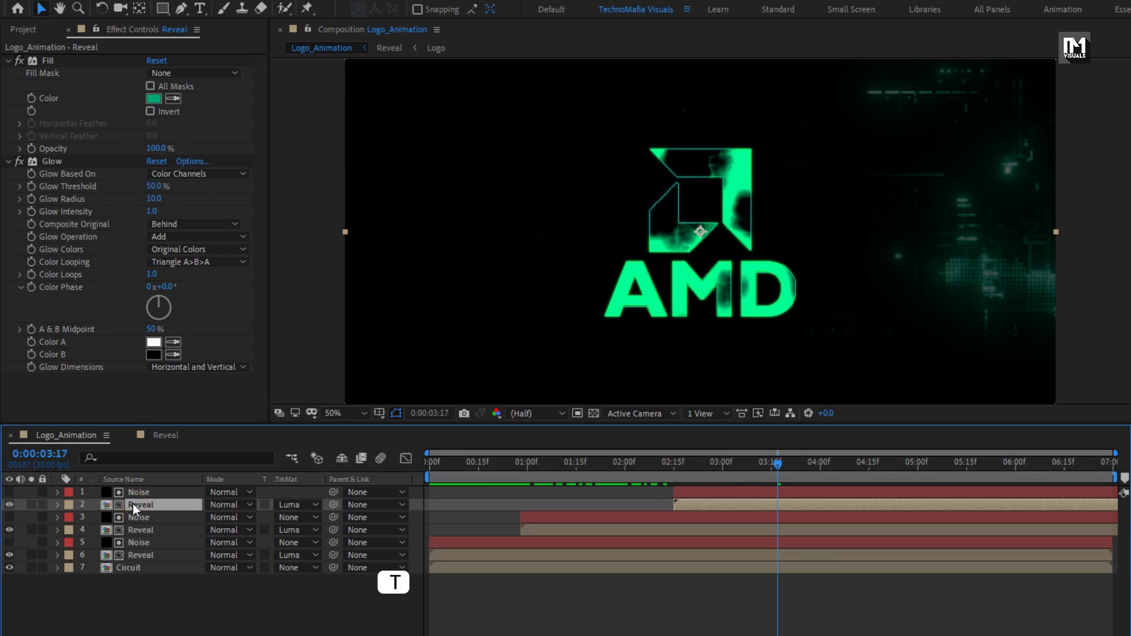
key("t")
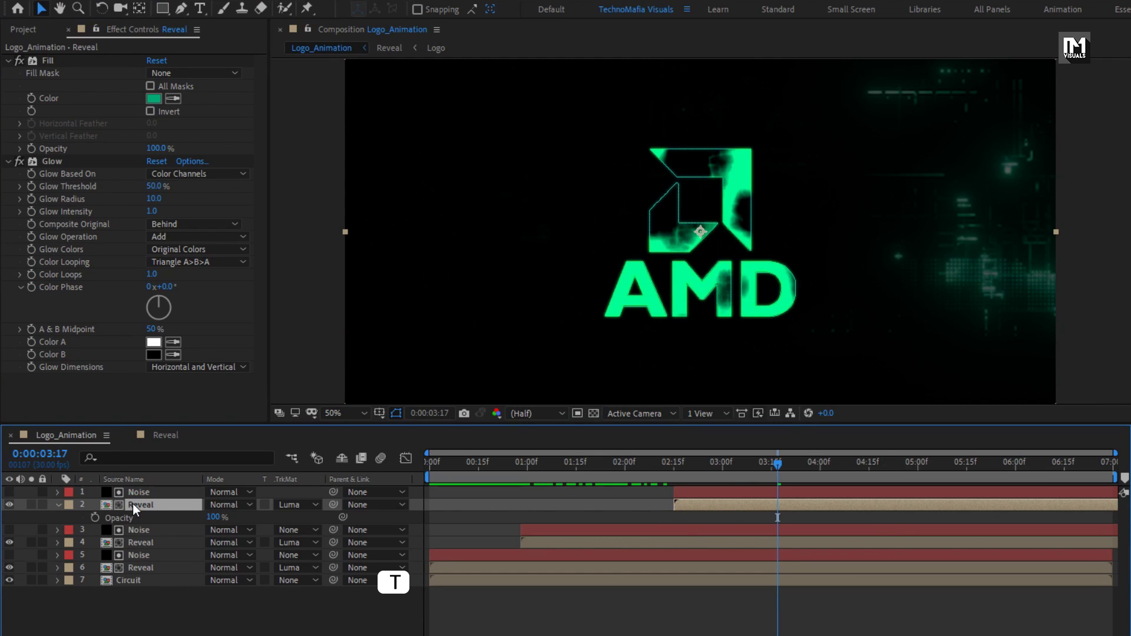
left_click(724, 469)
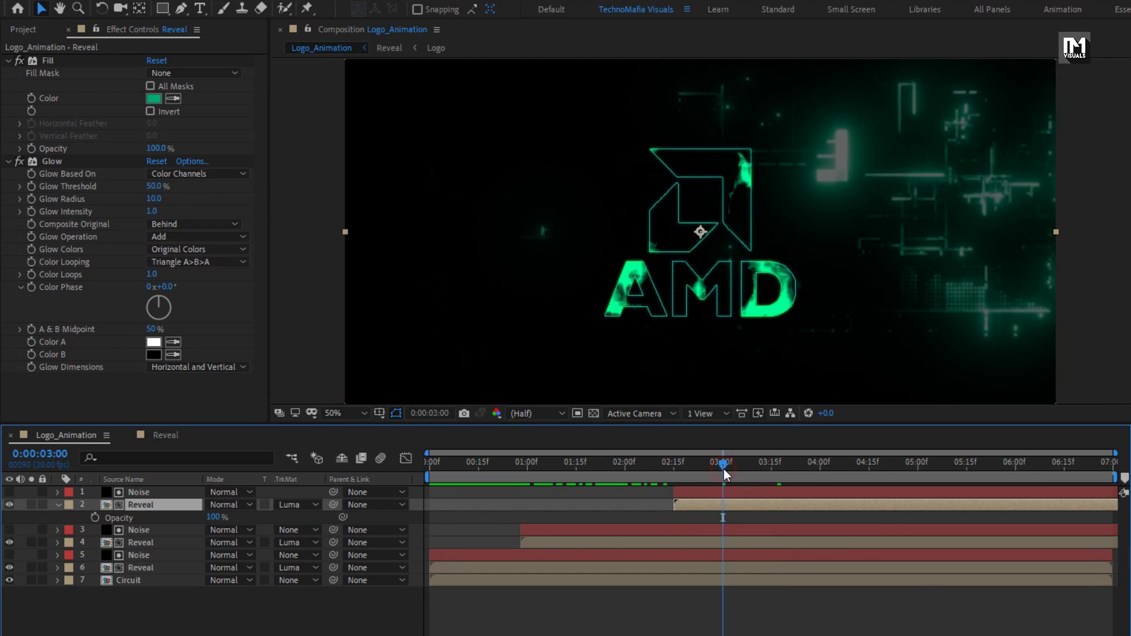
left_click(94, 517)
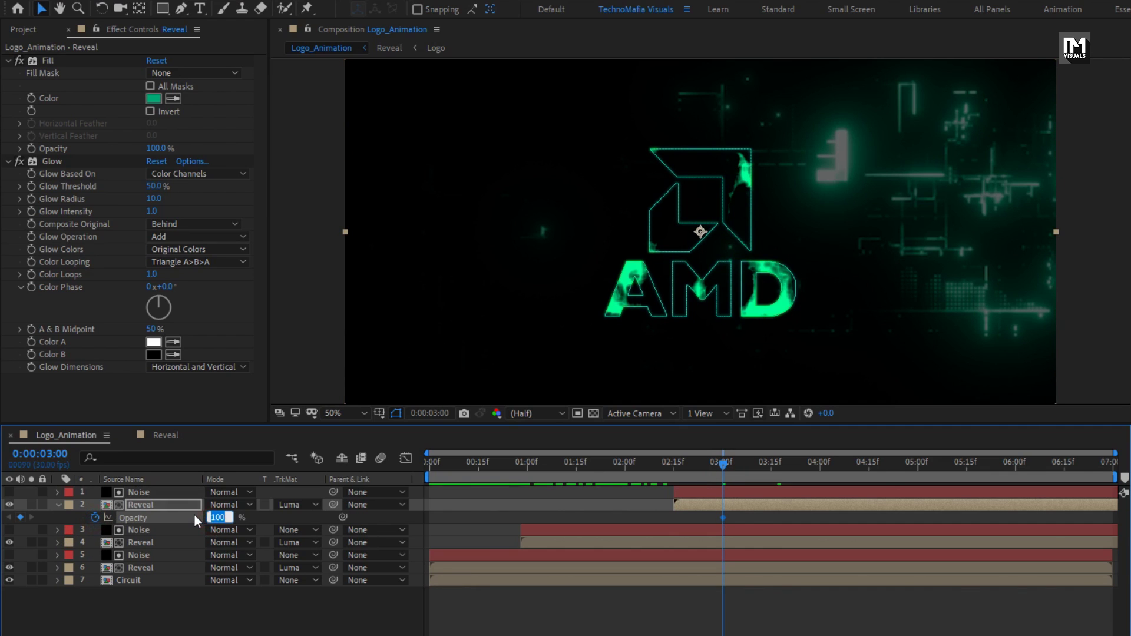
type("50")
key("Return")
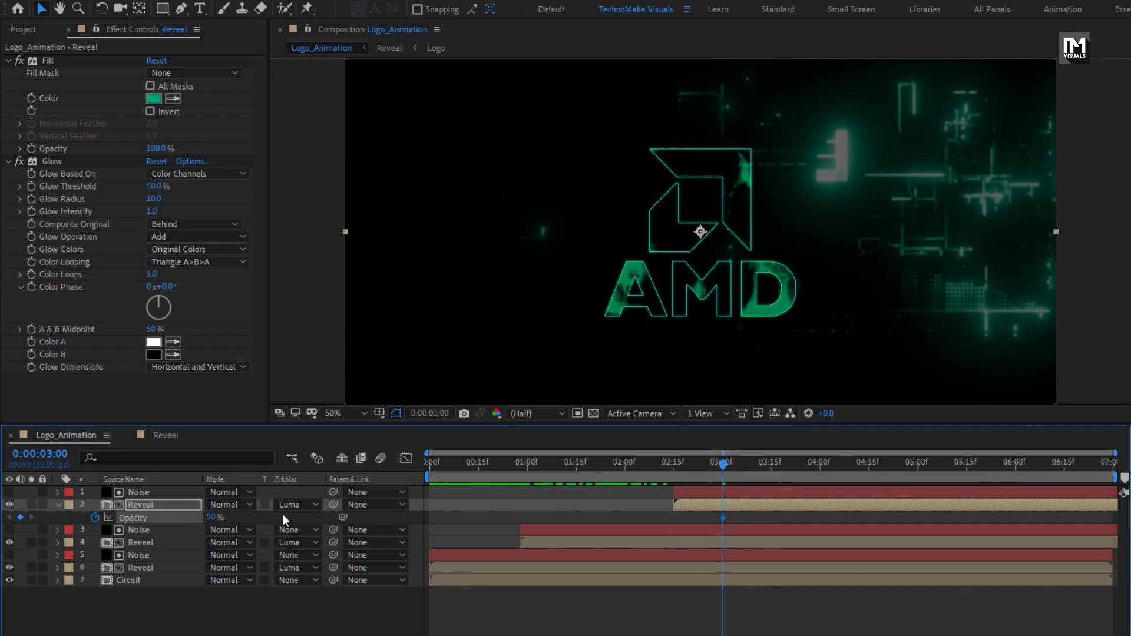
Keyframe the topmost Reveal layer's Opacity to 0% at its start, 0:00:02:15
left_click(674, 466)
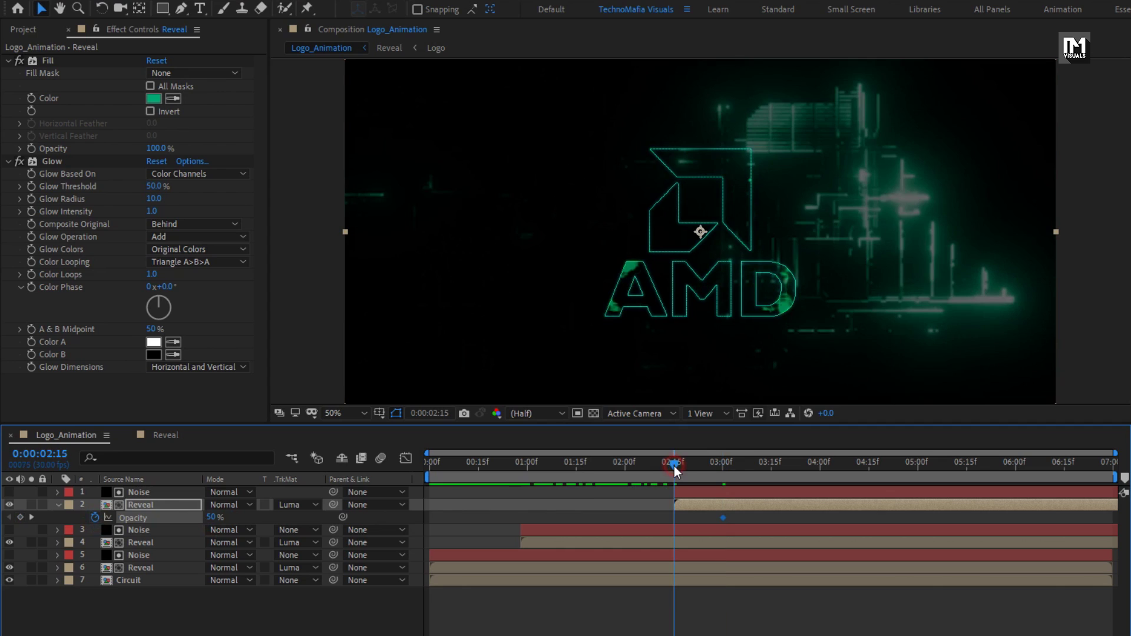
left_click(209, 517)
type("0")
key("Return")
Keyframe the topmost Reveal layer's Opacity to 10% at 0:00:05:00, check the end of the fade, and collapse the layer
left_click_drag(675, 465, 918, 469)
left_click(213, 519)
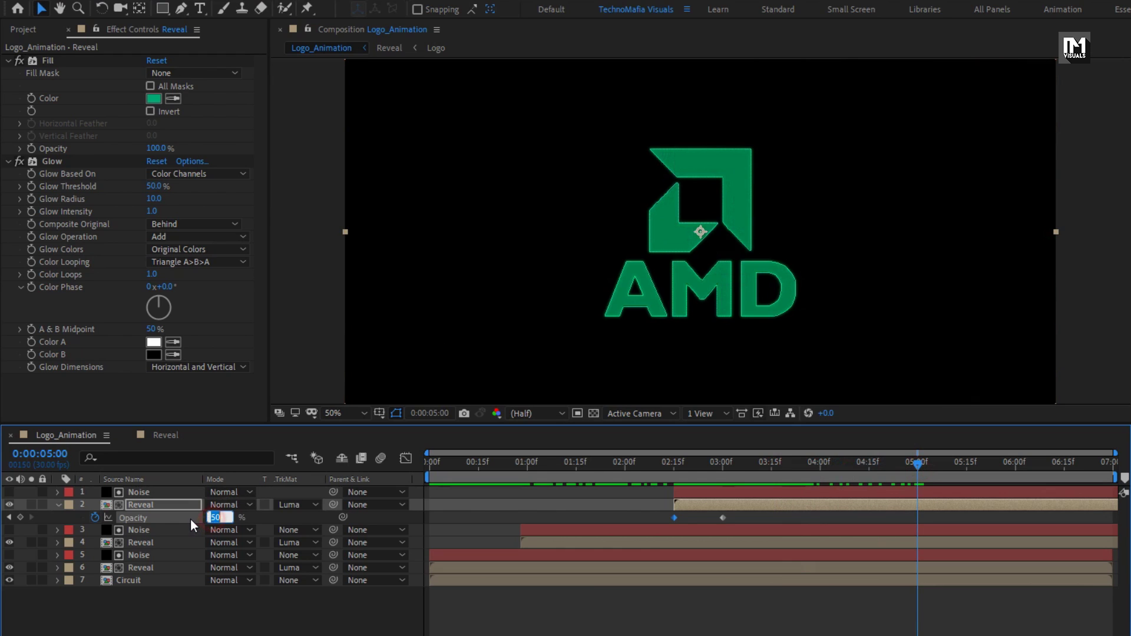
key("Return")
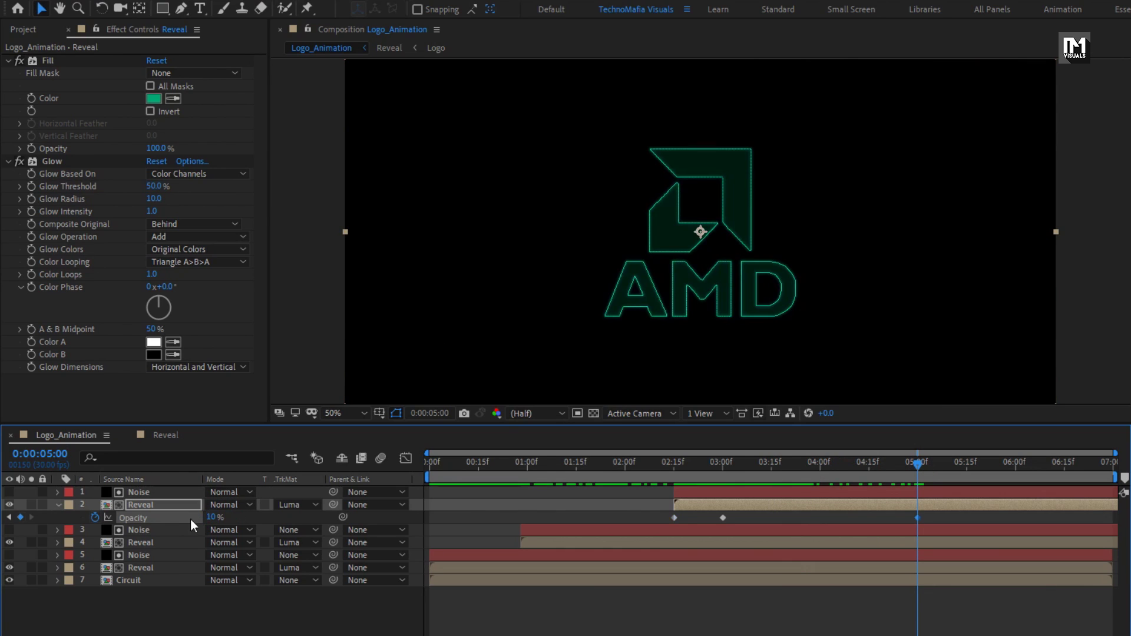
left_click_drag(666, 460, 1002, 469)
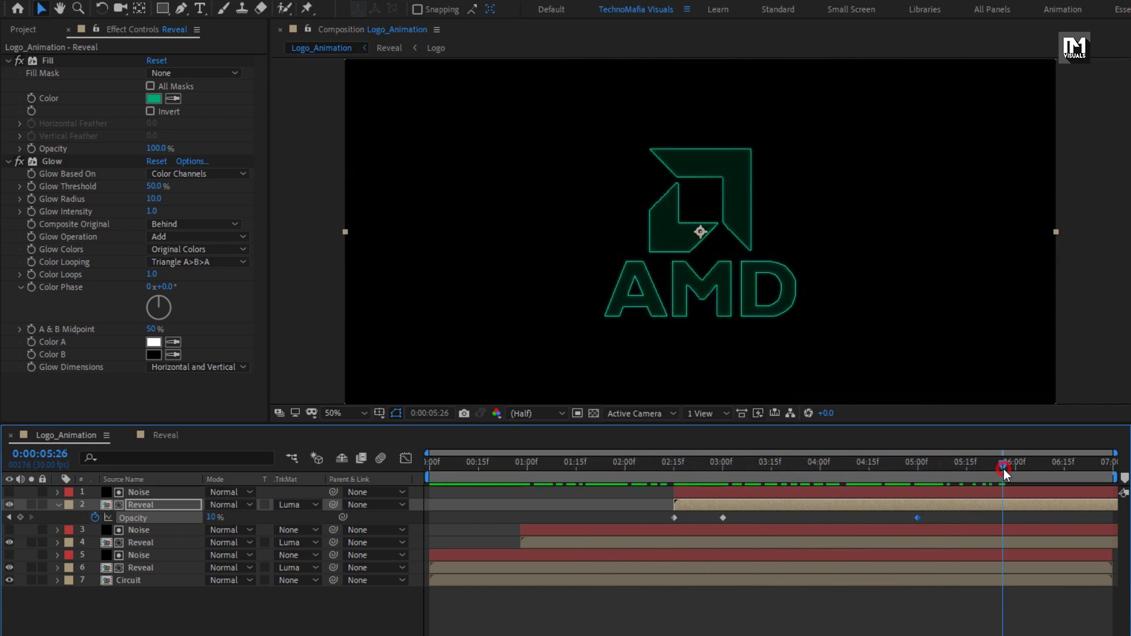
left_click(58, 505)
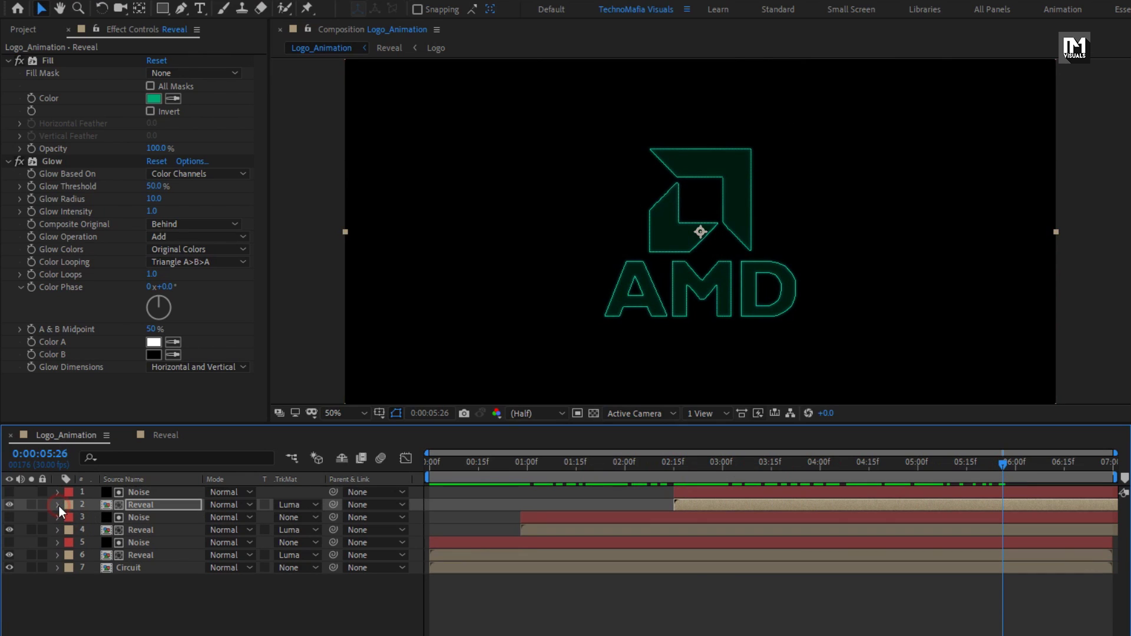
Add the Circuit composition from the project as the top layer of Logo_Animation
left_click(23, 31)
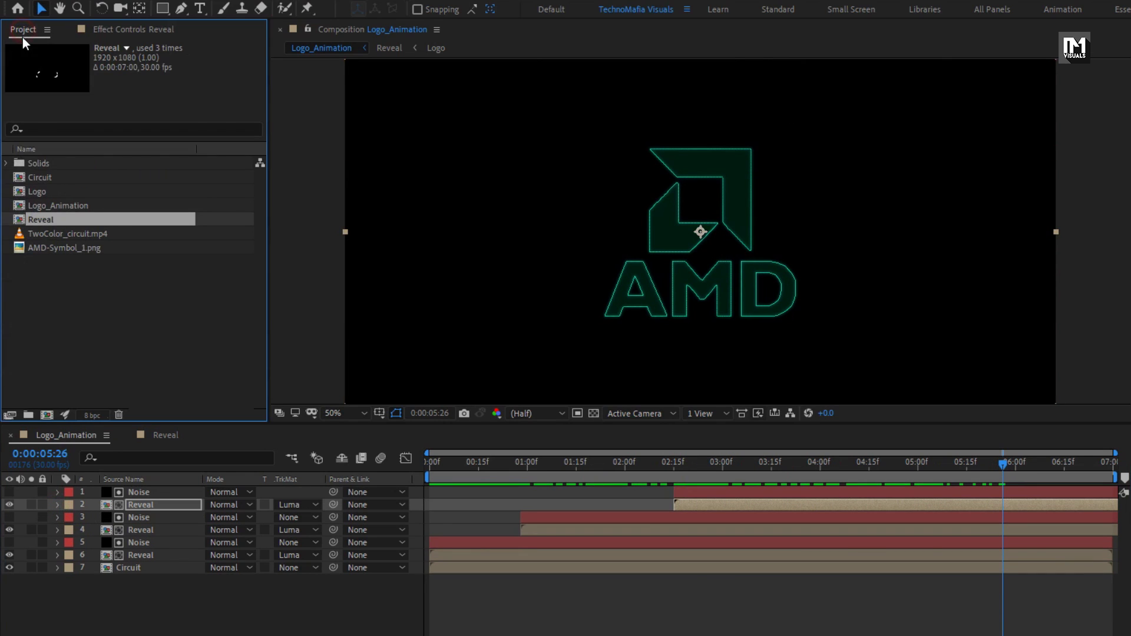
left_click(42, 183)
left_click_drag(40, 180, 158, 488)
Apply the Stylize Glow effect to the top Circuit layer
left_click_drag(459, 469, 623, 471)
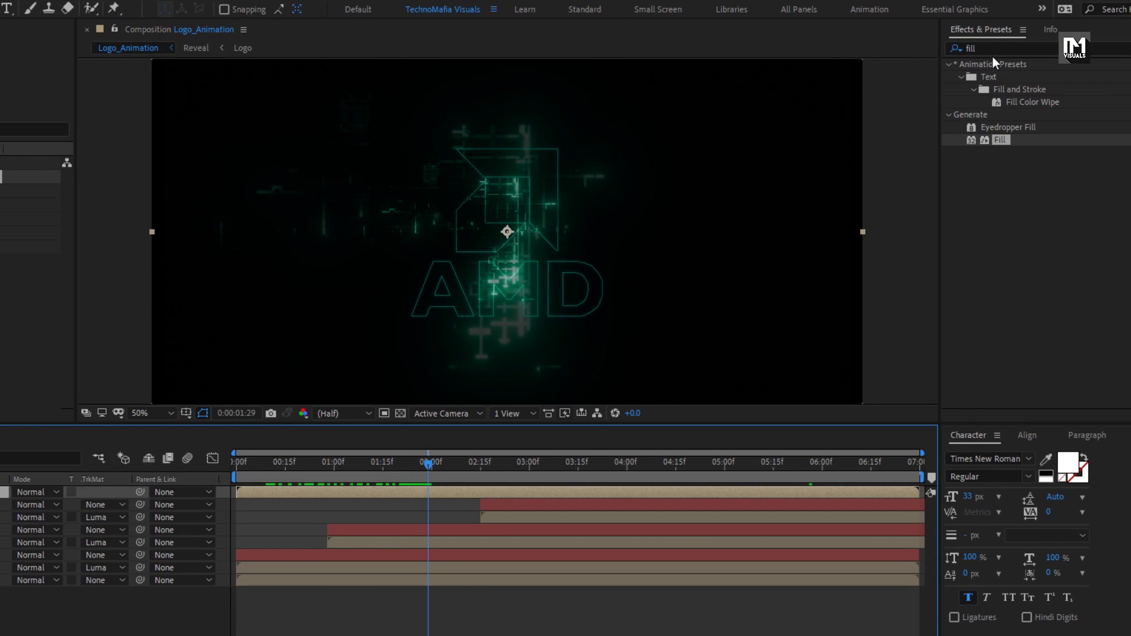
left_click(982, 45)
type("glow")
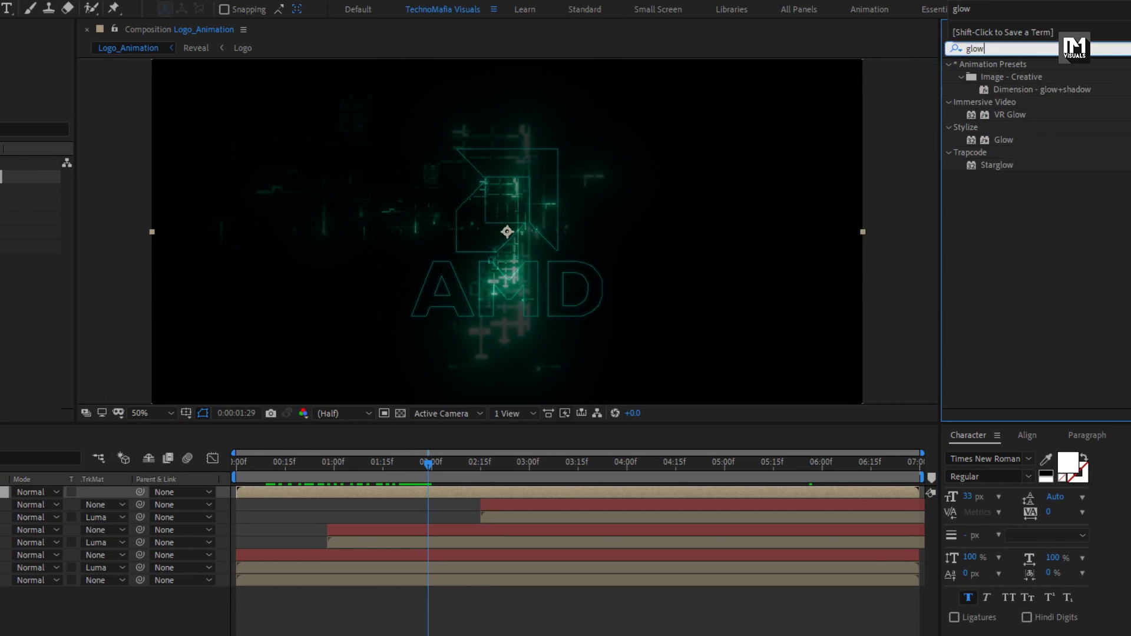
double_click(1001, 140)
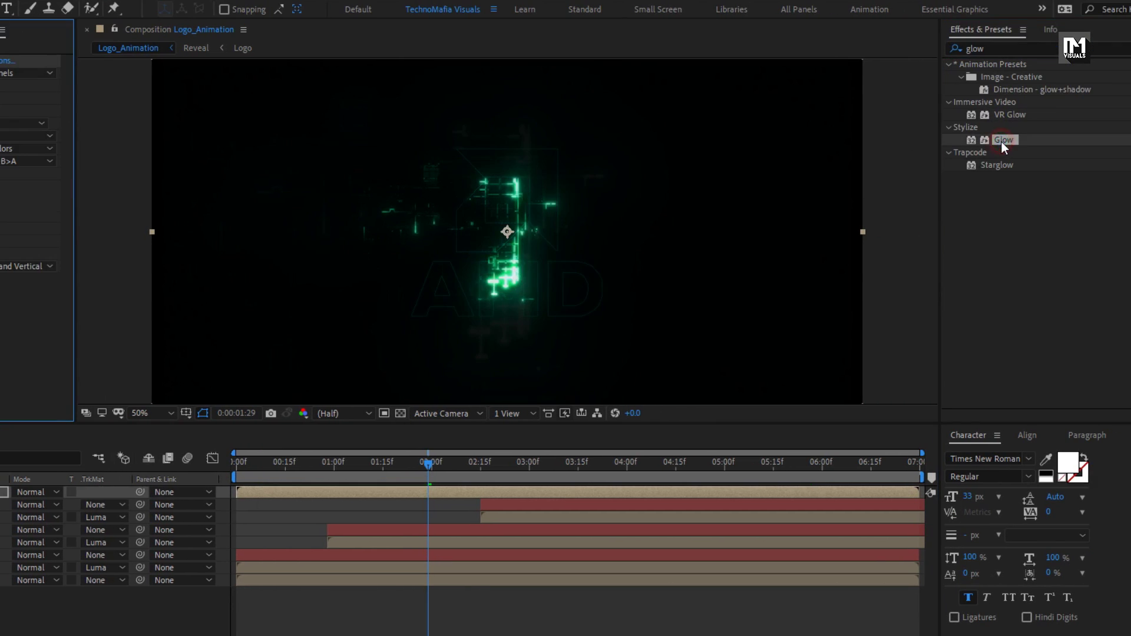
Set the top Circuit layer's Glow Threshold to 25% and Glow Radius to 5, previewing at 0:00:00:22
left_click_drag(401, 466, 339, 472)
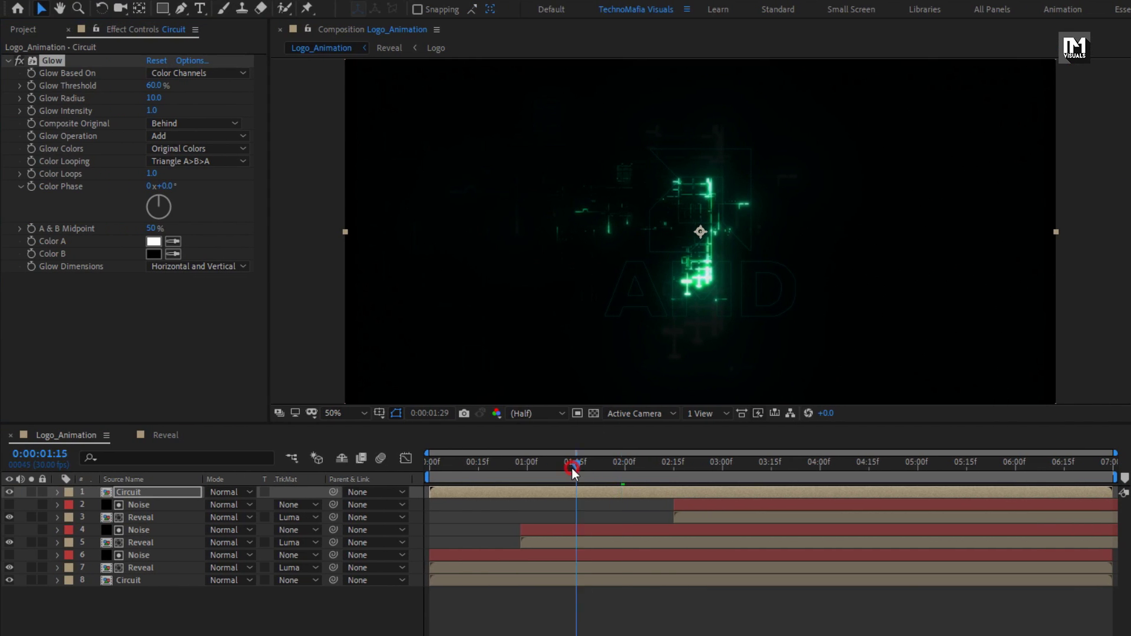
left_click_drag(533, 471, 501, 472)
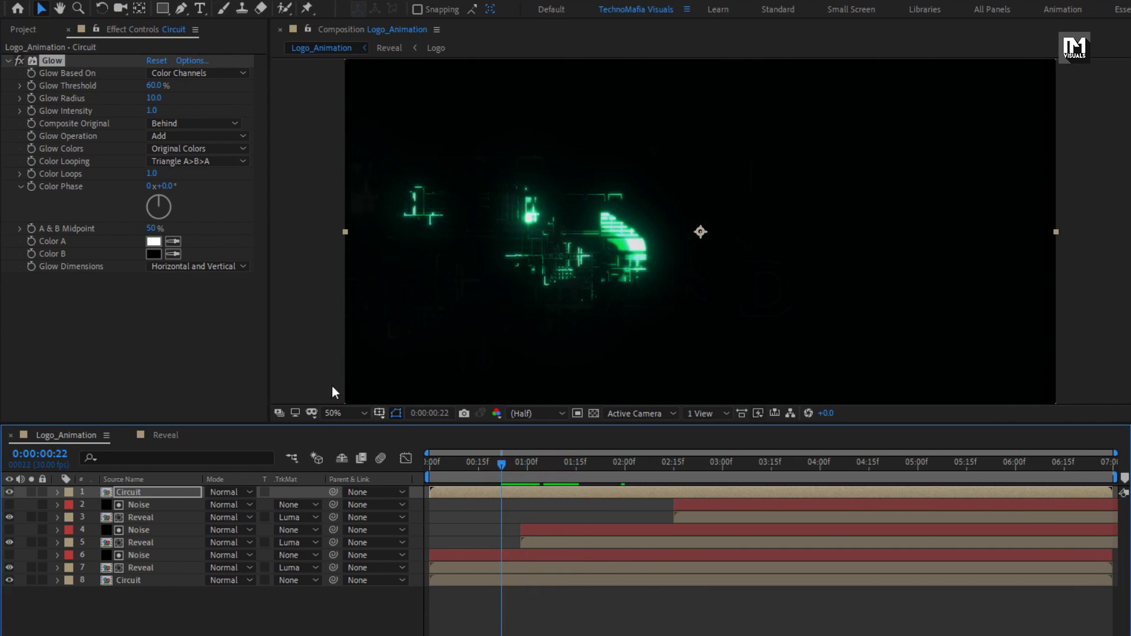
left_click(153, 86)
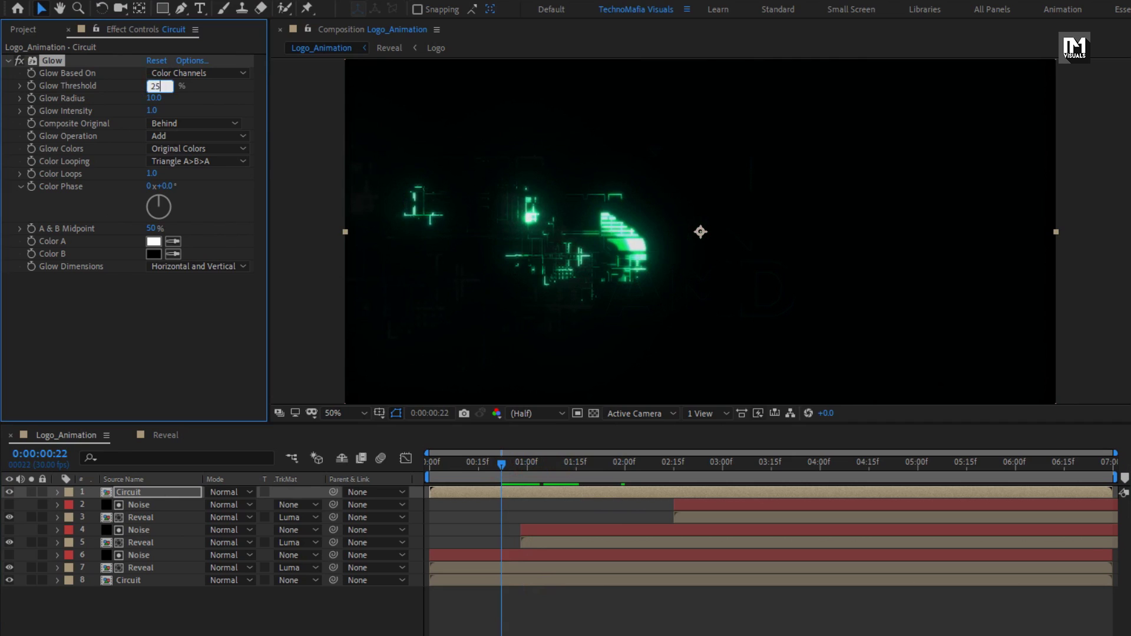
type("25")
key("Return")
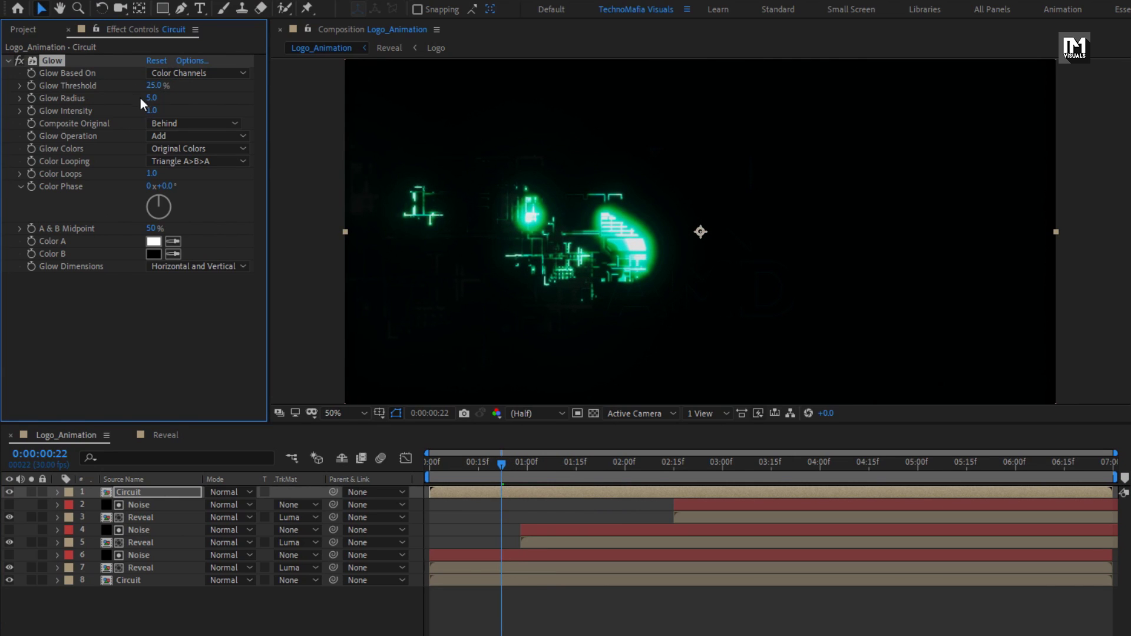
Set the Circuit glow's Glow Colors to A & B Colors and its Color Looping to Sawtooth A>B
left_click(171, 148)
left_click(206, 182)
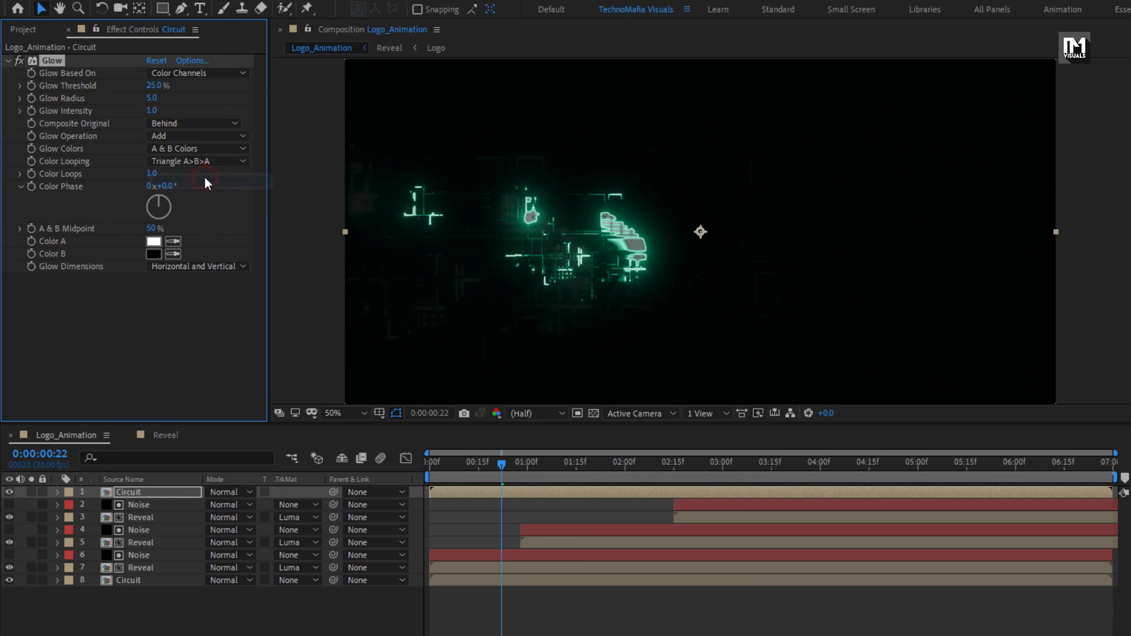
left_click(204, 161)
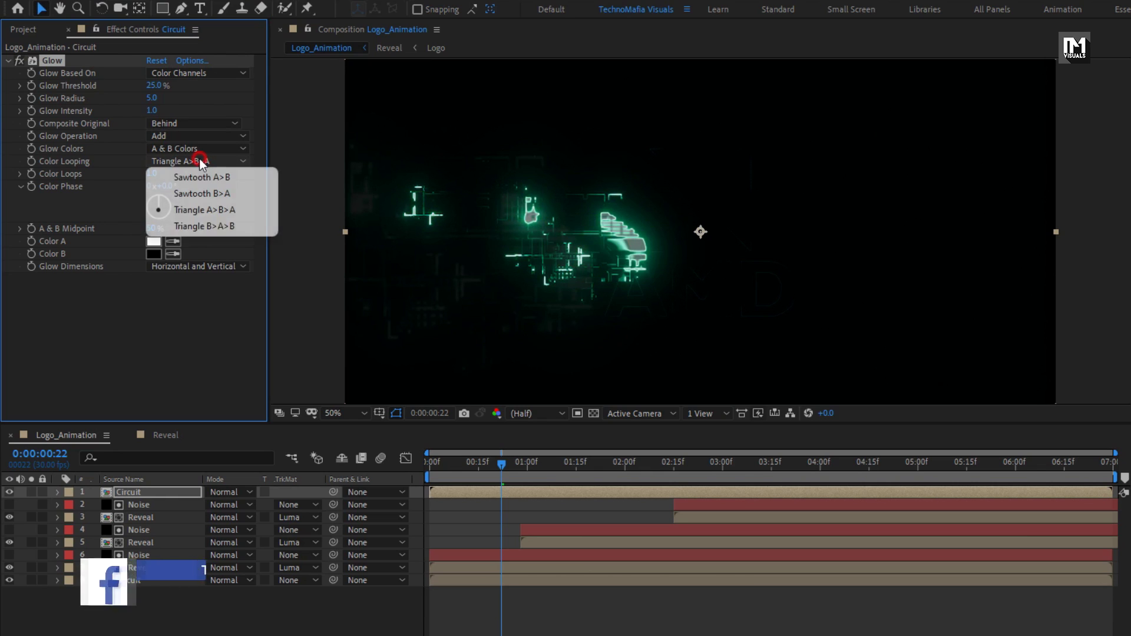
left_click(204, 175)
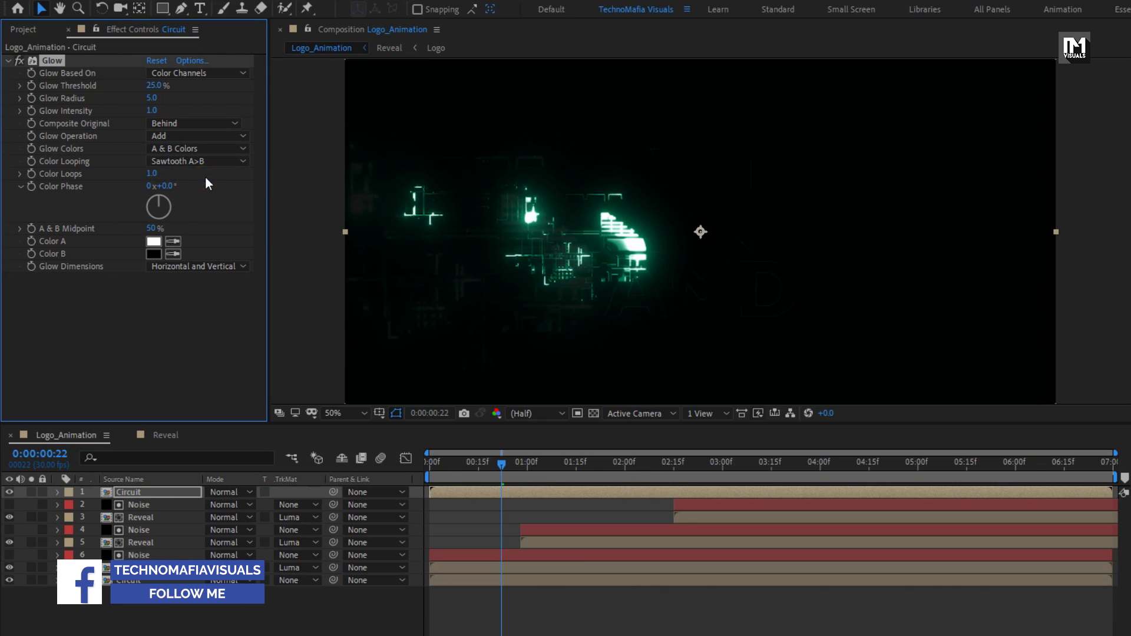
Set the Circuit glow's Color A to a very pale cyan and Color B to a more saturated light cyan
left_click(154, 242)
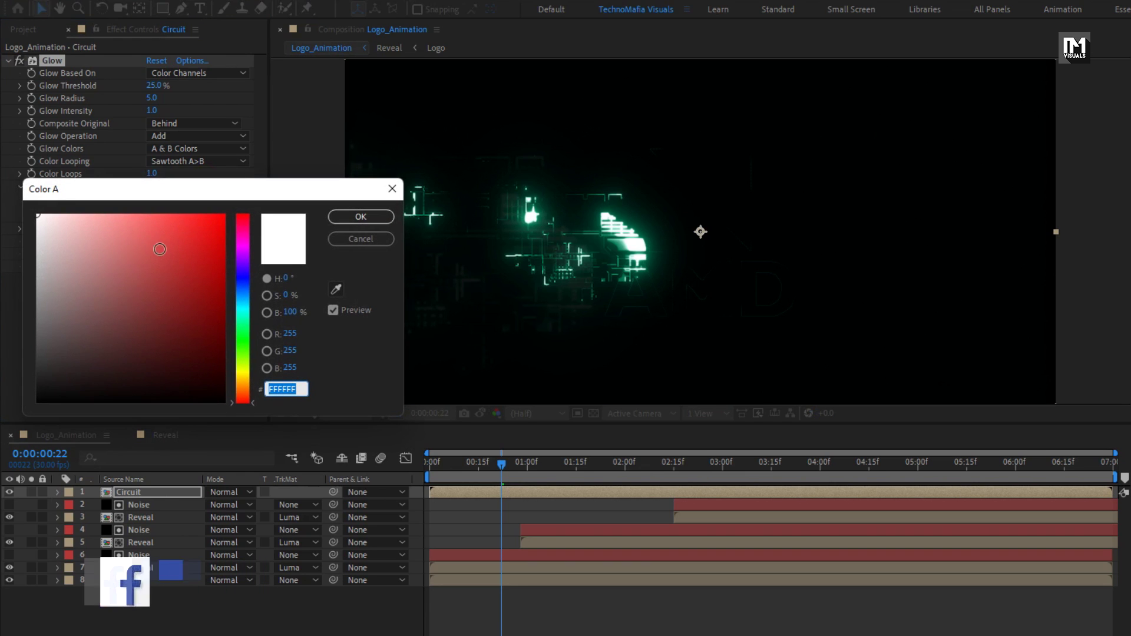
left_click(239, 313)
left_click(66, 217)
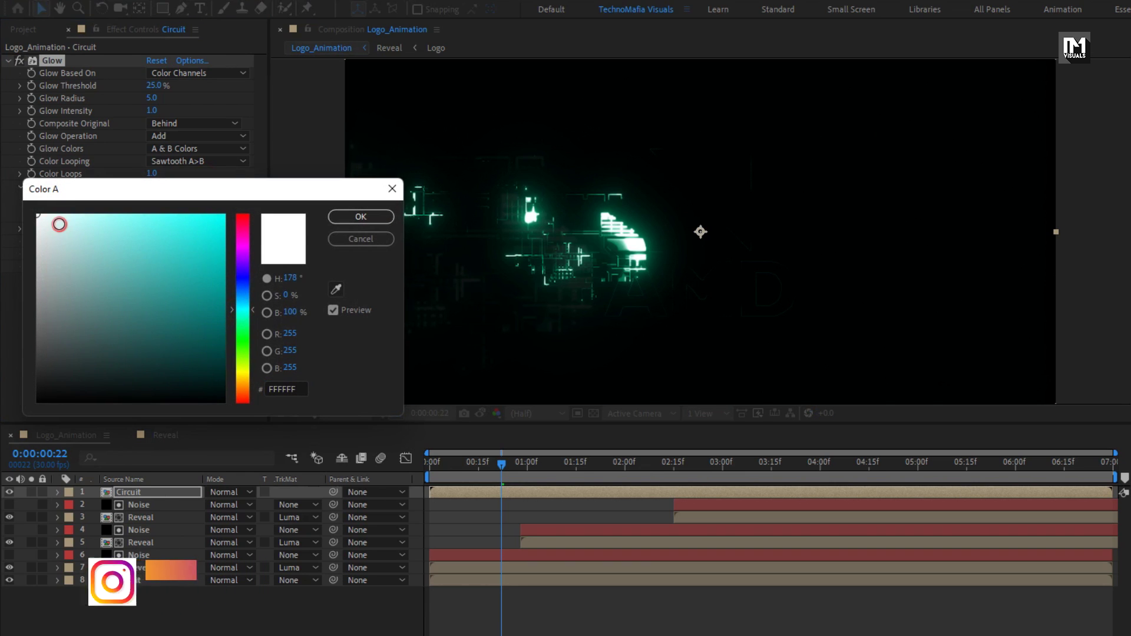
left_click(349, 216)
left_click(154, 254)
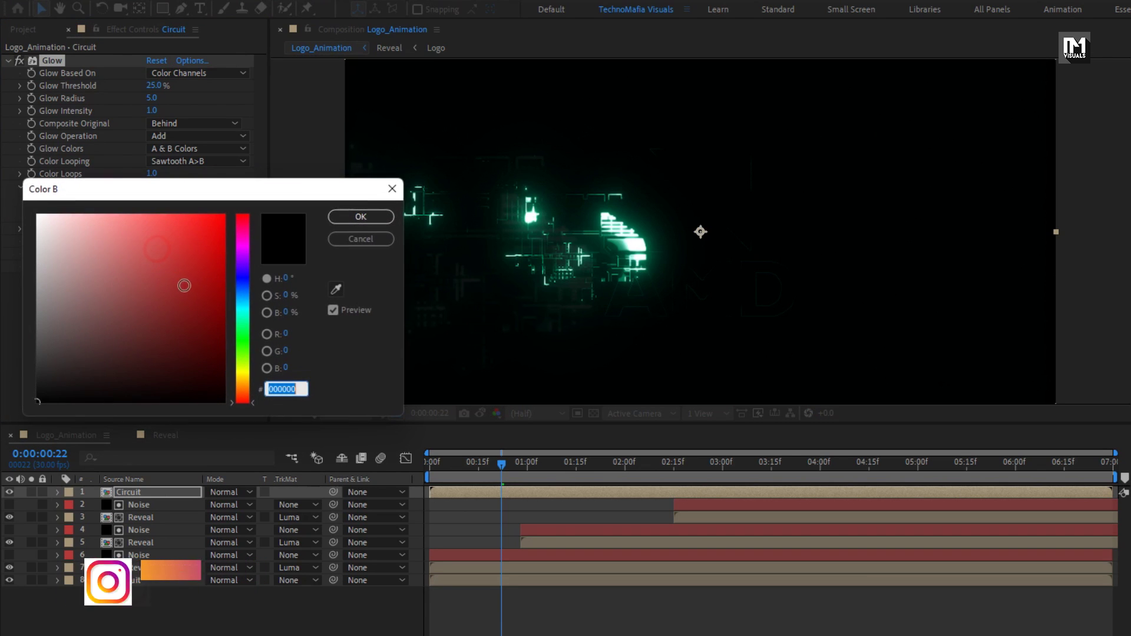
left_click(244, 307)
left_click_drag(136, 232, 160, 216)
left_click(348, 216)
Set the top Circuit layer's blending mode to Add, judging it at 0:00:01:18
left_click_drag(521, 464, 585, 465)
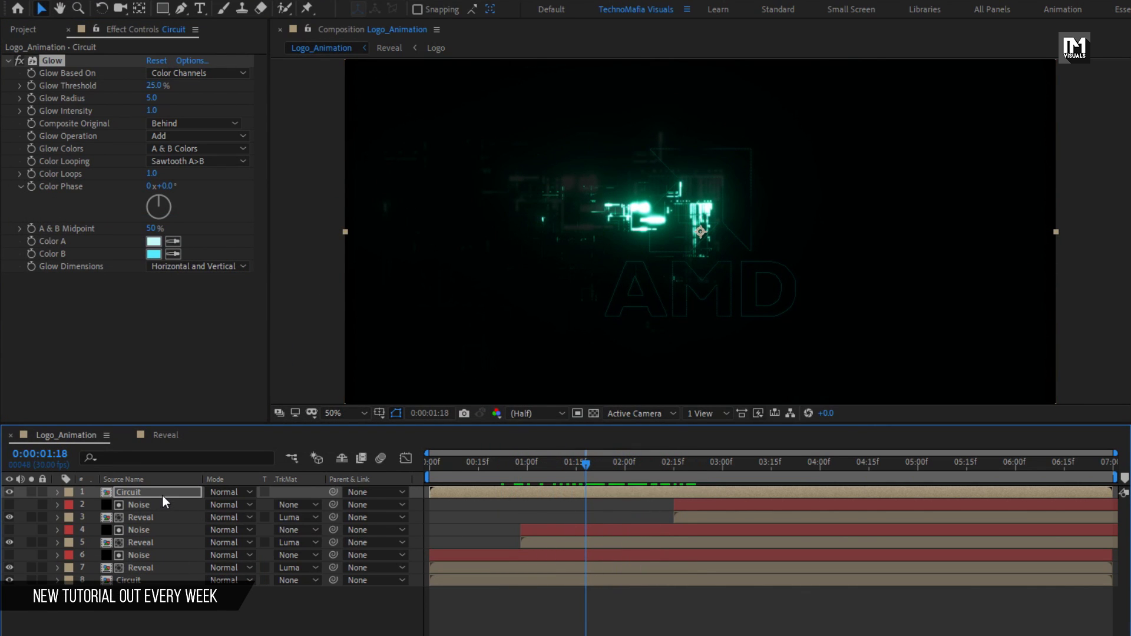
left_click(207, 490)
left_click(278, 233)
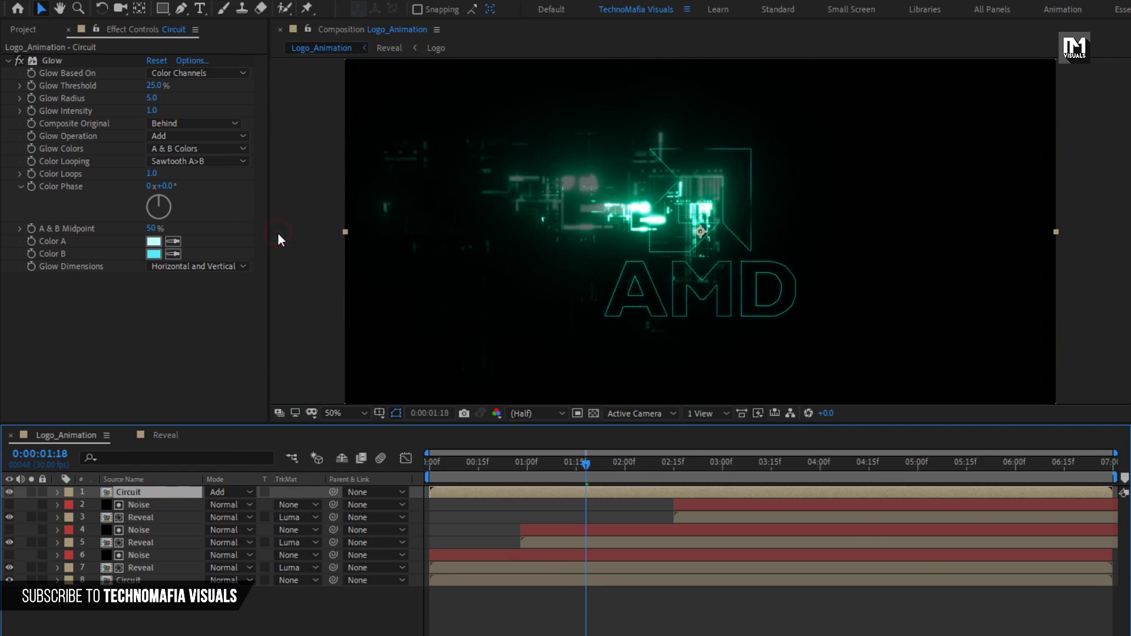
Add the Reveal composition above the top Circuit layer and use it as that Circuit layer's Alpha matte
left_click(24, 29)
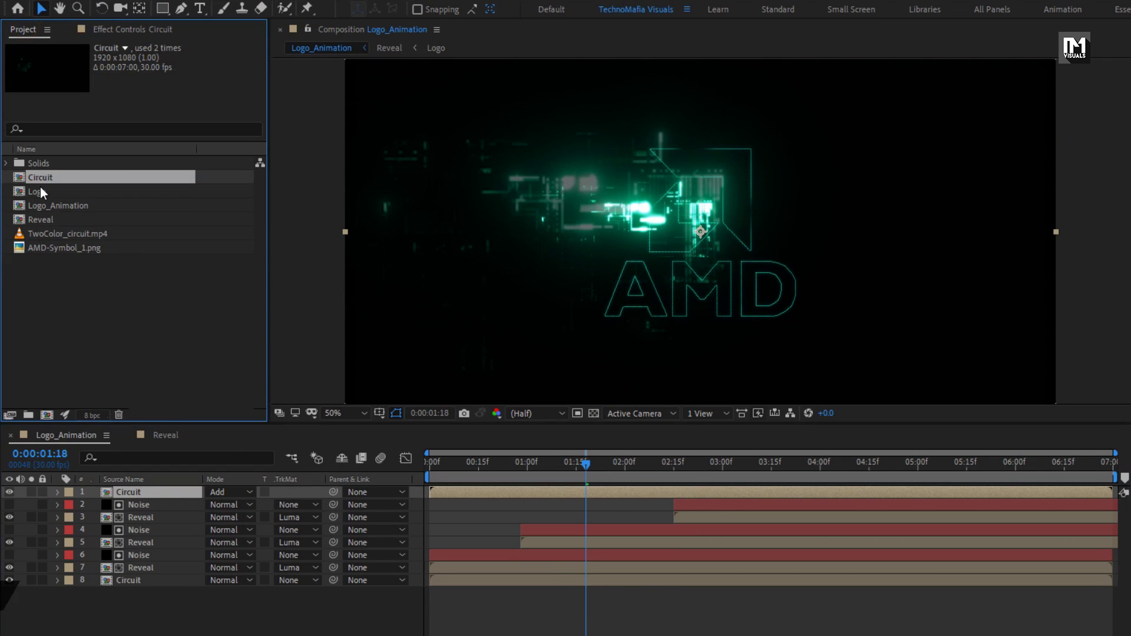
left_click(43, 220)
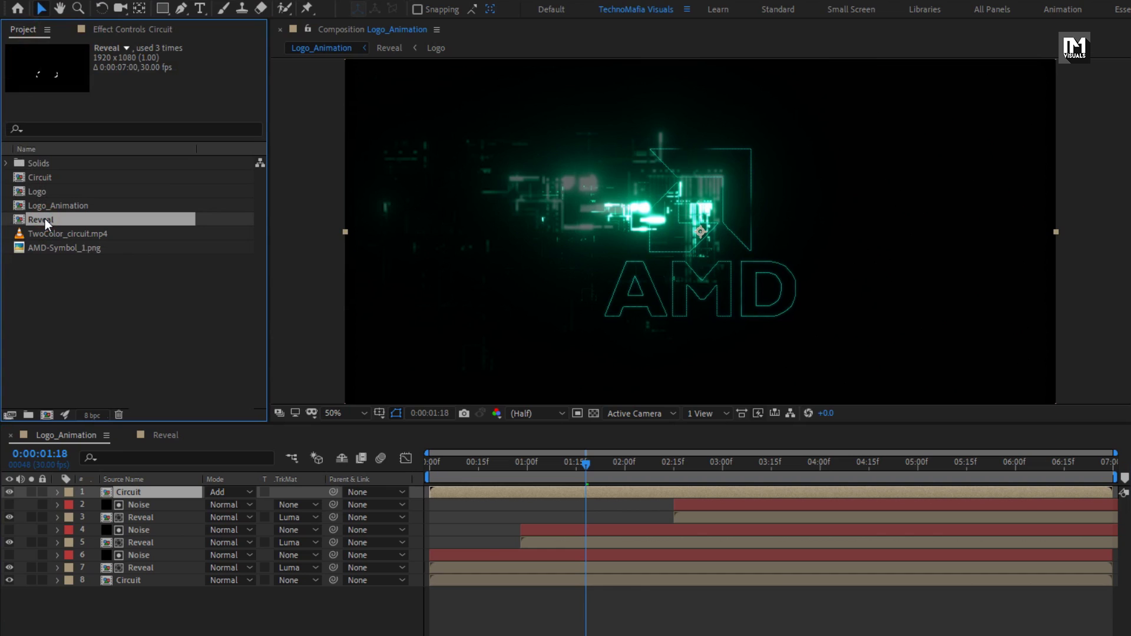
left_click_drag(45, 218, 190, 487)
left_click(158, 504)
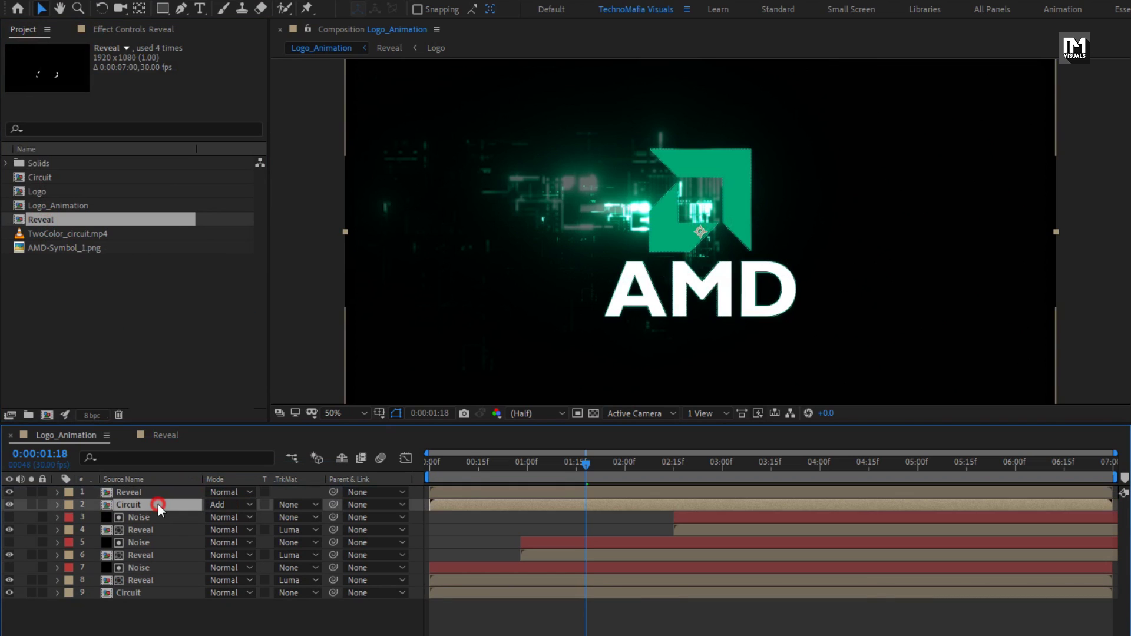
left_click(296, 505)
left_click(323, 542)
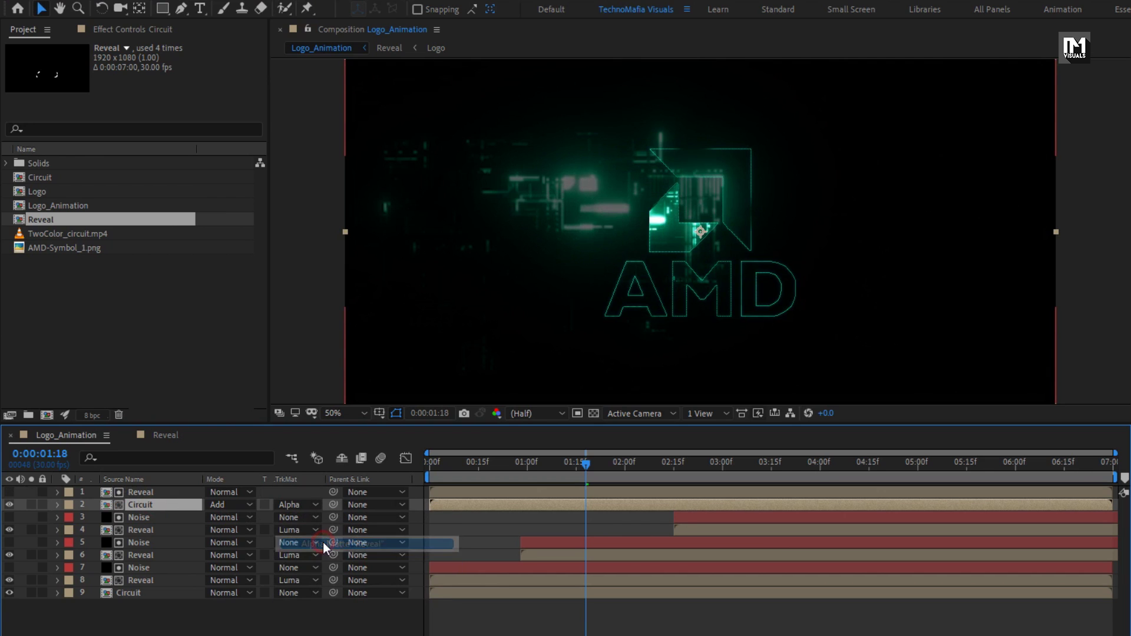
Delay the top Circuit layer and its Reveal matte together so both start about 10 frames in
left_click_drag(479, 465, 547, 463)
left_click(493, 490, "shift")
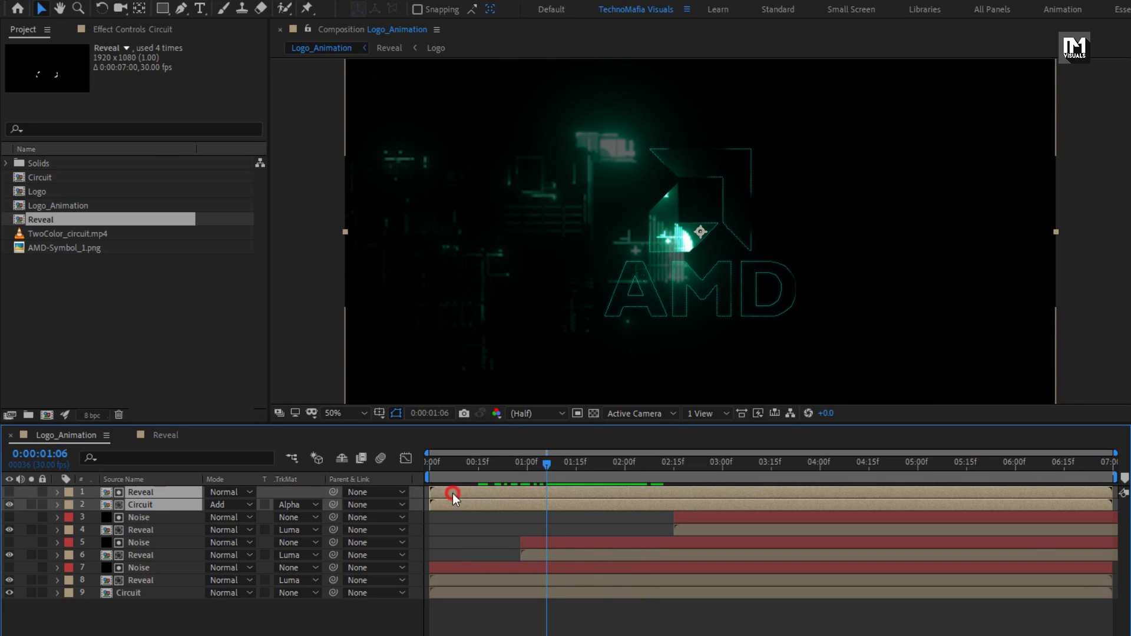
left_click(498, 473)
left_click_drag(498, 473, 639, 468)
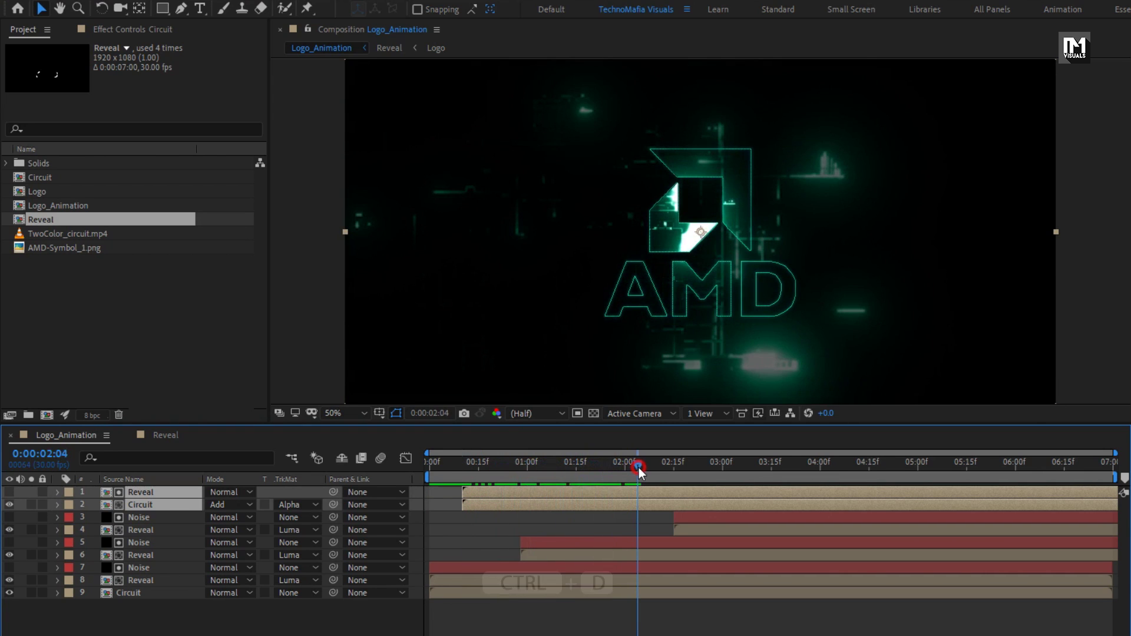
Duplicate the Reveal and Circuit matte pair twice, starting the copies at 0:00:00:20 and about 0:00:01:00
key("ctrl+d")
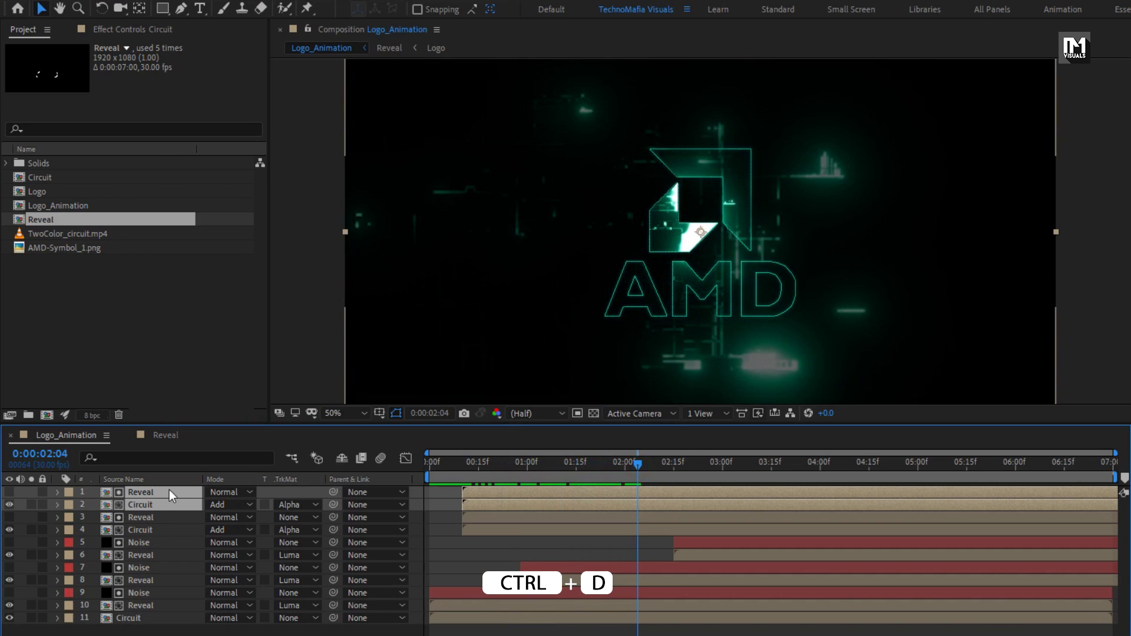
left_click_drag(487, 471, 512, 493)
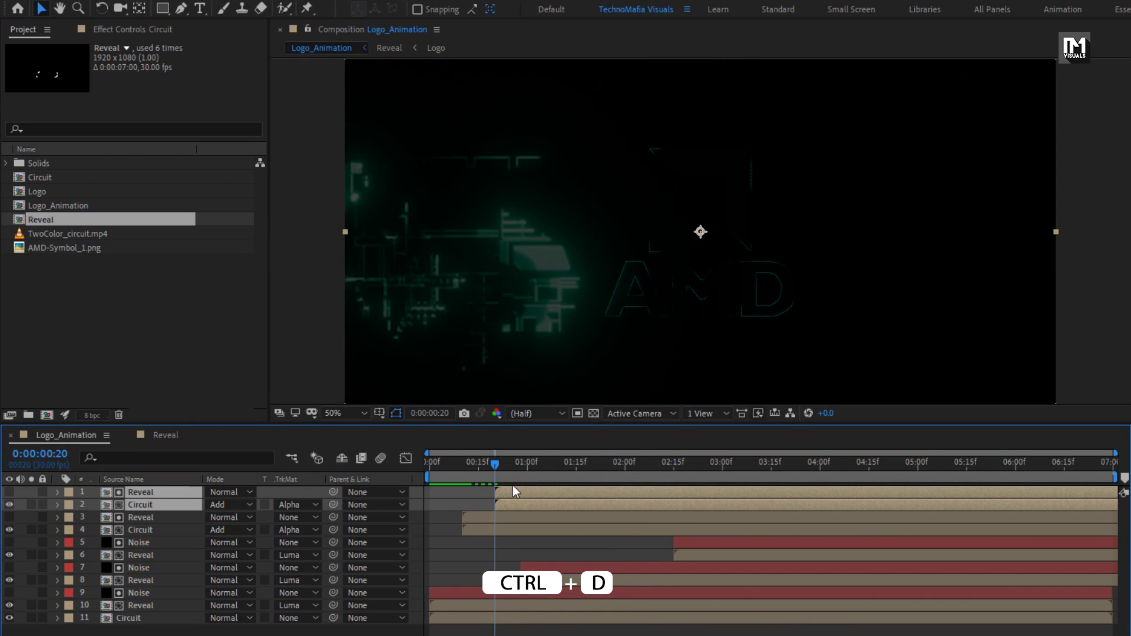
key("ctrl+d")
left_click(526, 465)
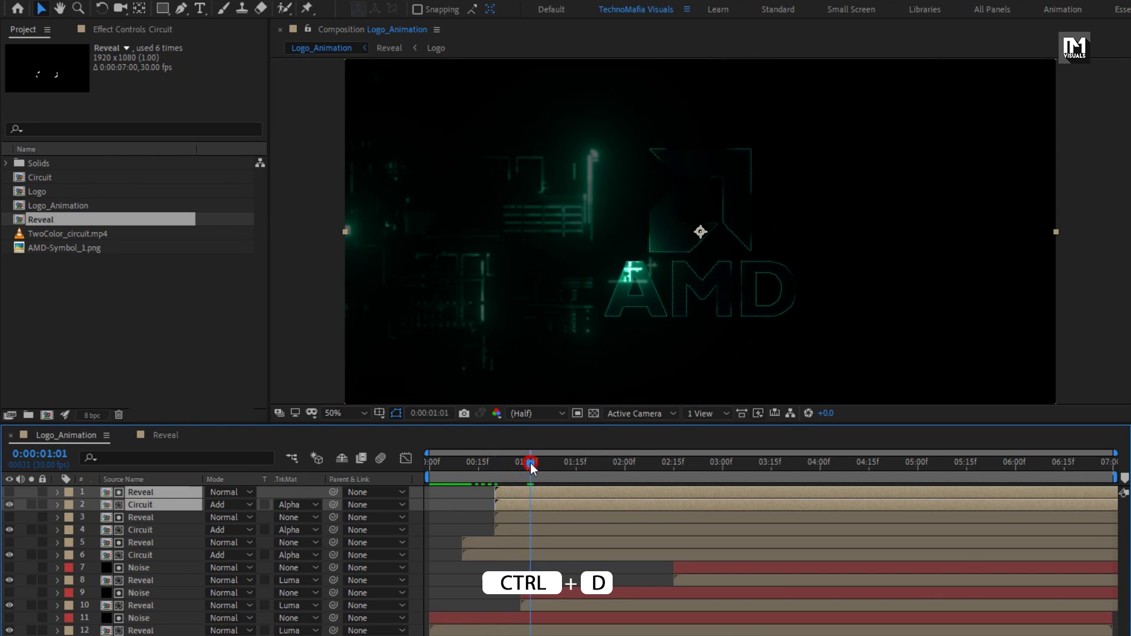
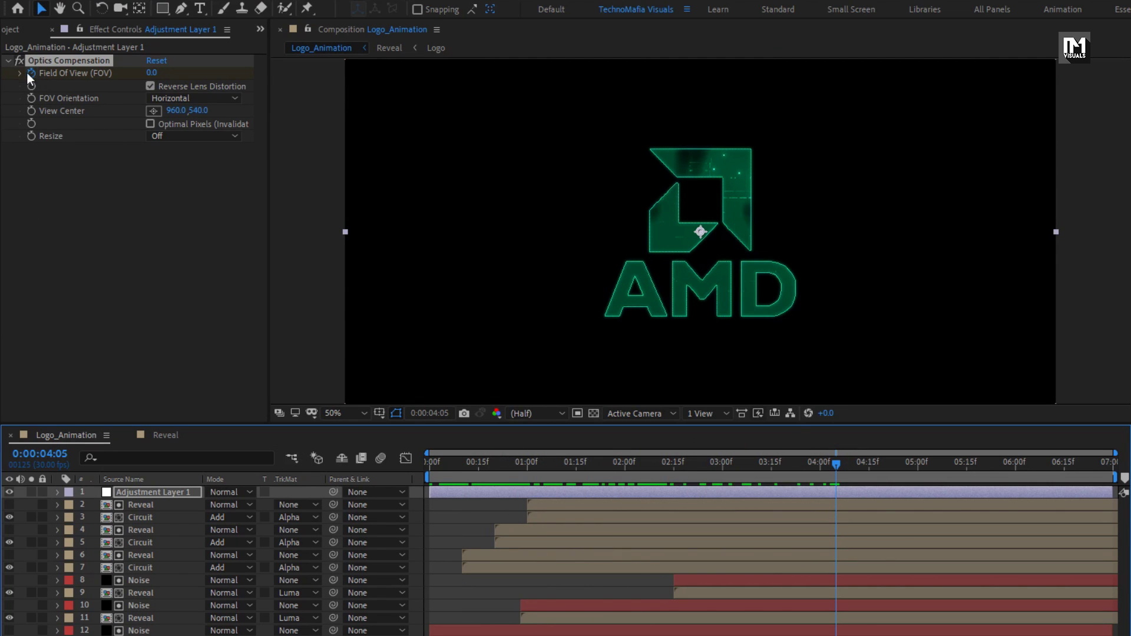
Add the Reveal composition above Adjustment Layer 1 and make it start at 0:00:04:00
left_click(26, 30)
left_click_drag(45, 217, 162, 491)
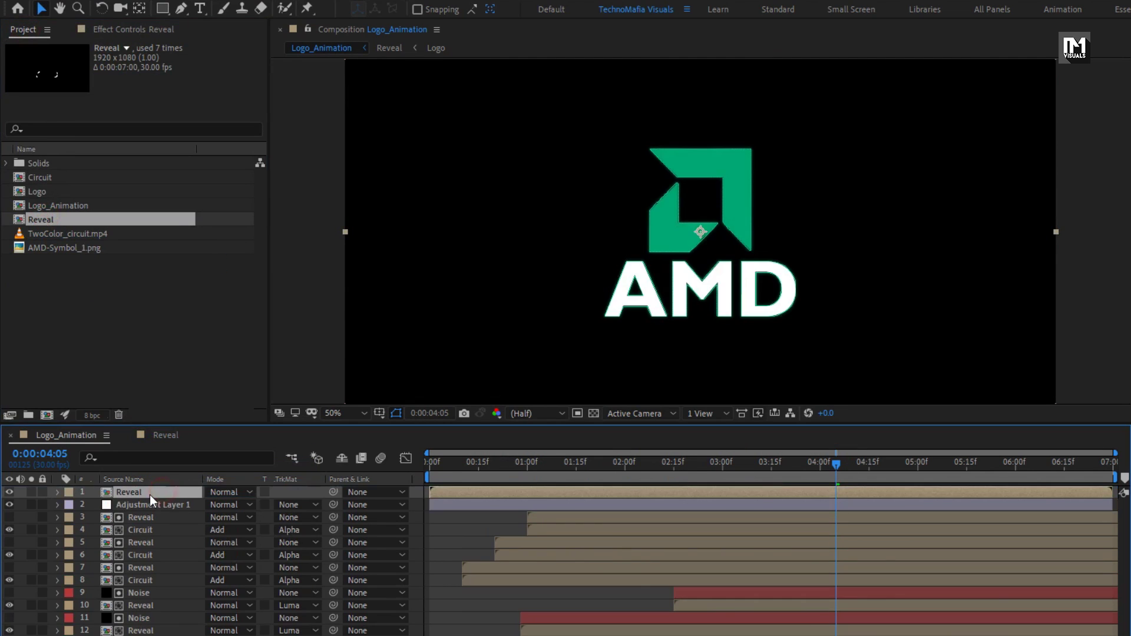
left_click_drag(635, 475, 821, 469)
left_click_drag(436, 494, 821, 494)
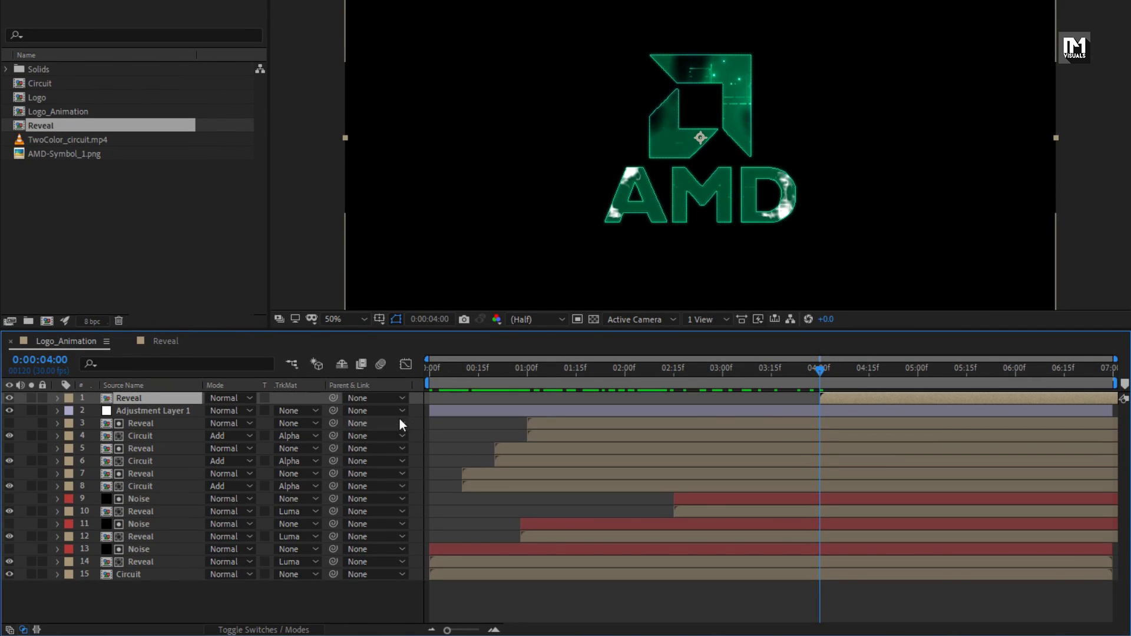
Create a new adjustment layer above the top Reveal layer and make it start at 0:00:04:00
right_click(187, 596)
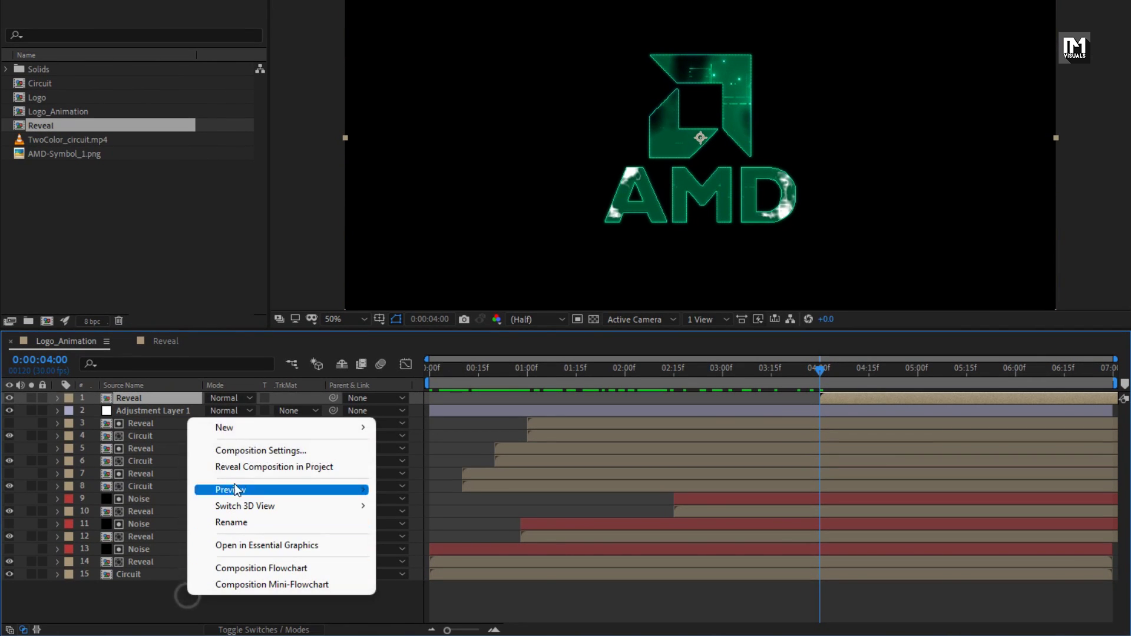
mouse_move(252, 431)
left_click(460, 547)
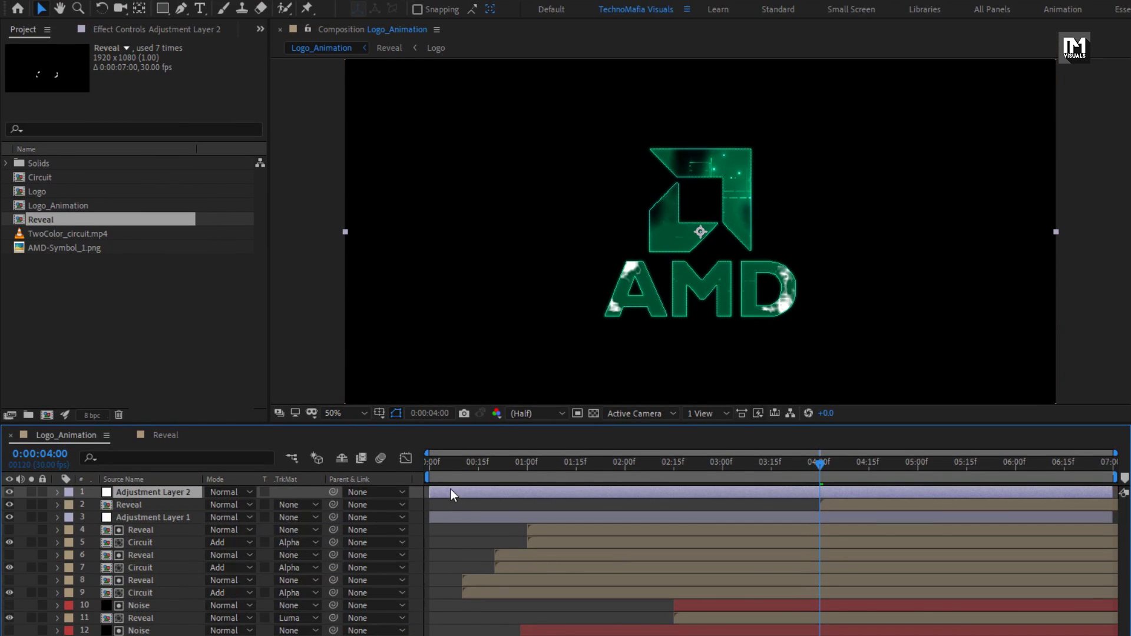
left_click_drag(450, 453, 861, 468)
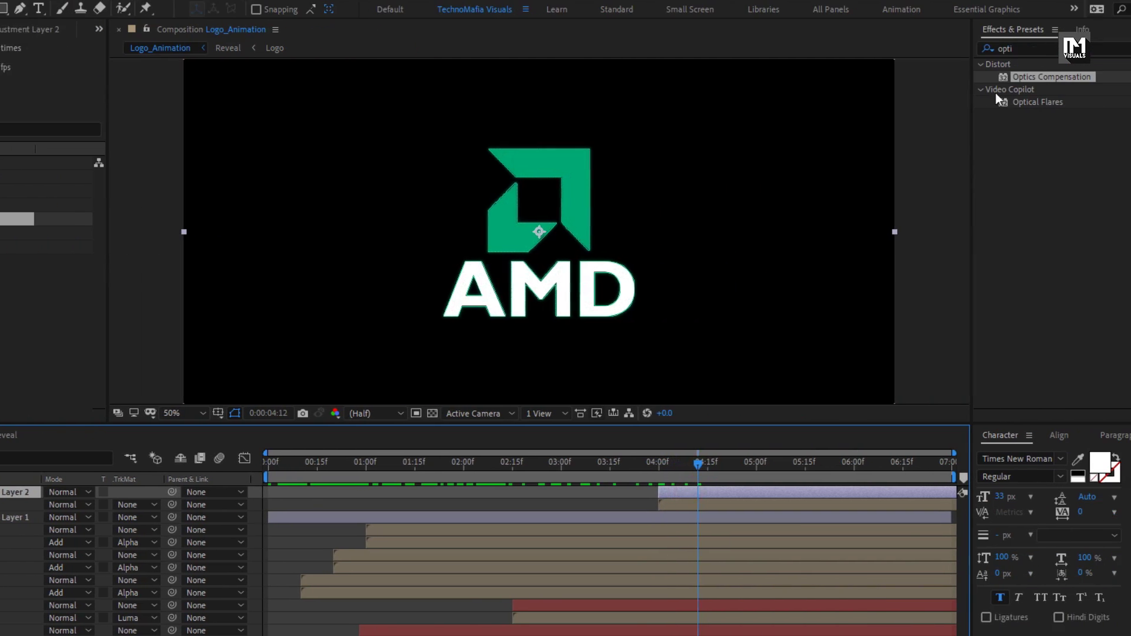
Apply the Camera Lens Blur effect to Adjustment Layer 2
left_click(949, 48)
type("came")
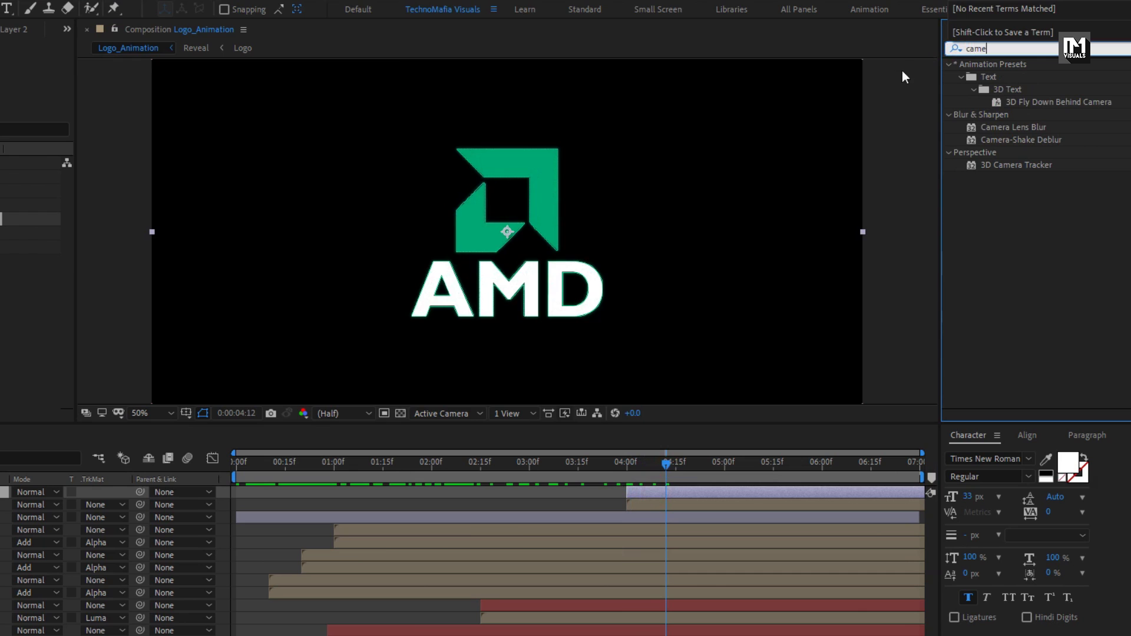
double_click(1002, 127)
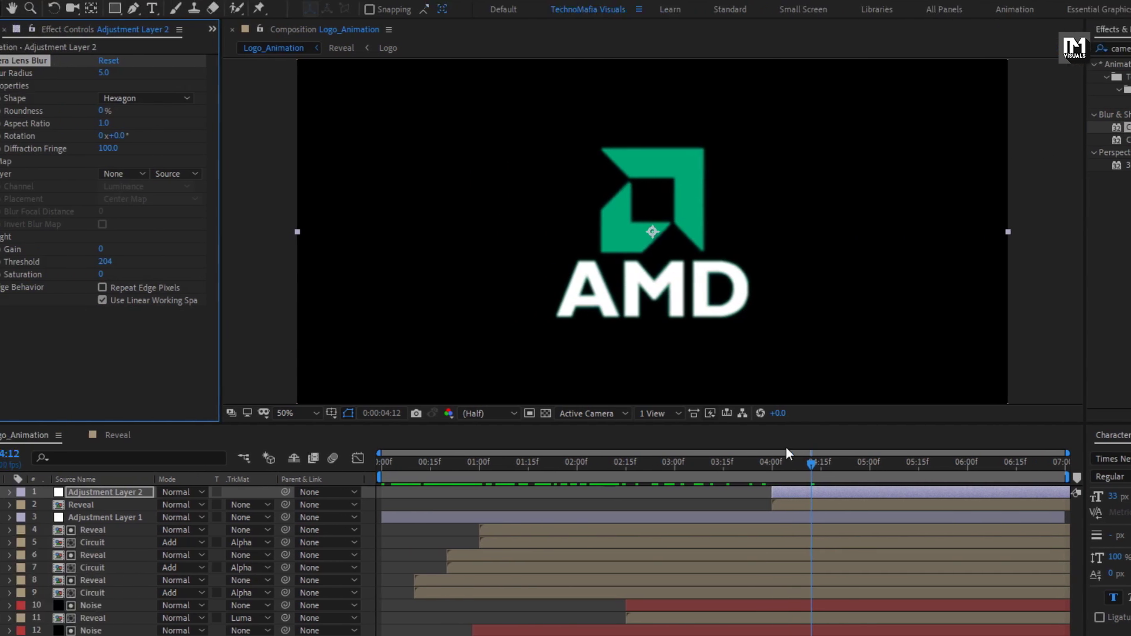
Start keyframing the Camera Lens Blur's Blur Radius at 0:00:04:00 with a value of 0
left_click(627, 463)
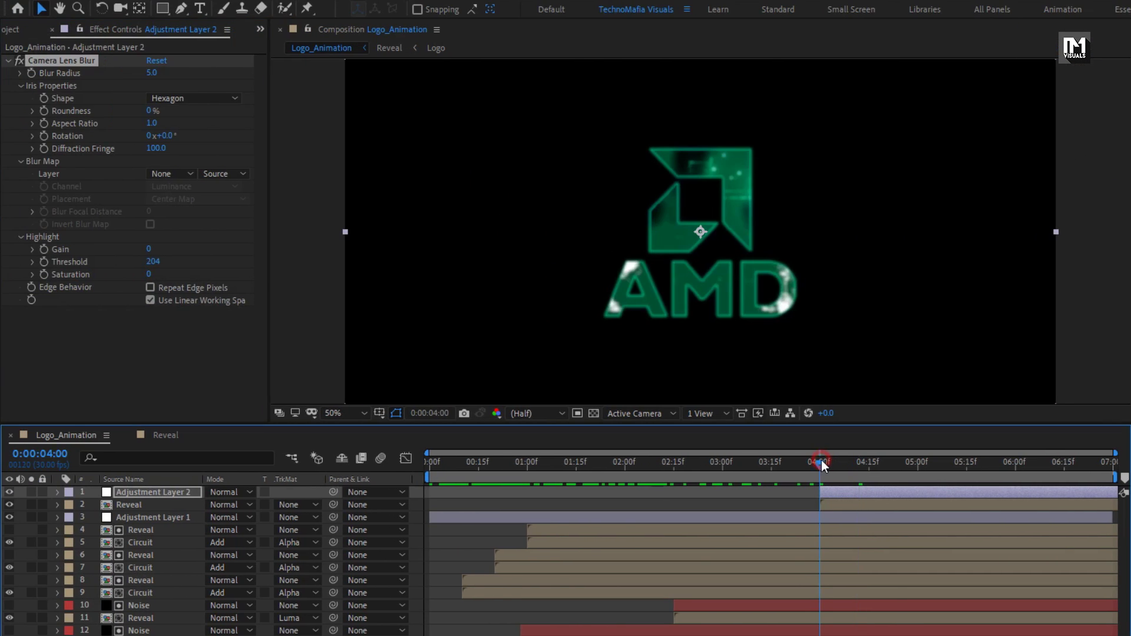
left_click(31, 73)
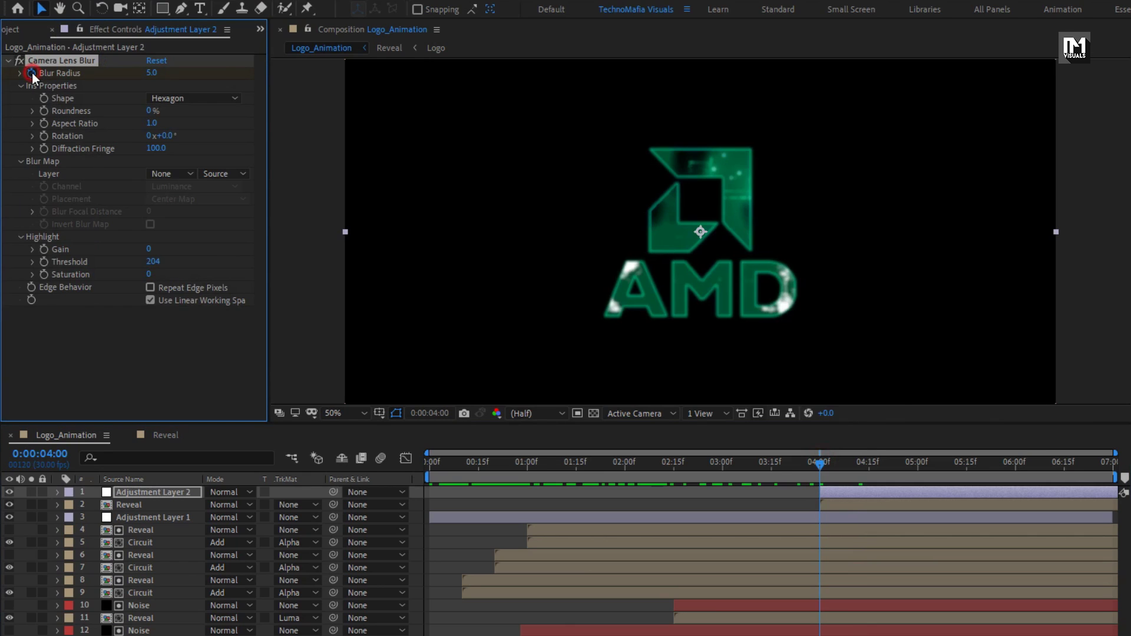
left_click(147, 75)
key("Return")
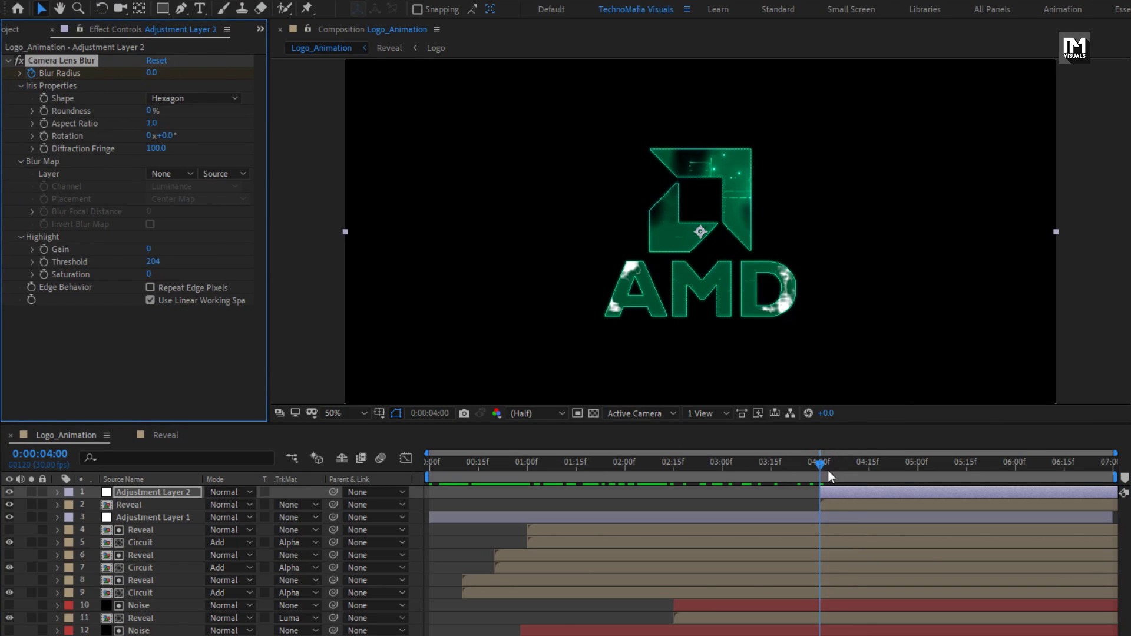
Keyframe the Blur Radius to 30 at 0:00:04:05 and 0 at 0:00:04:15, and check the keyframes in the timeline
left_click_drag(822, 465, 837, 464)
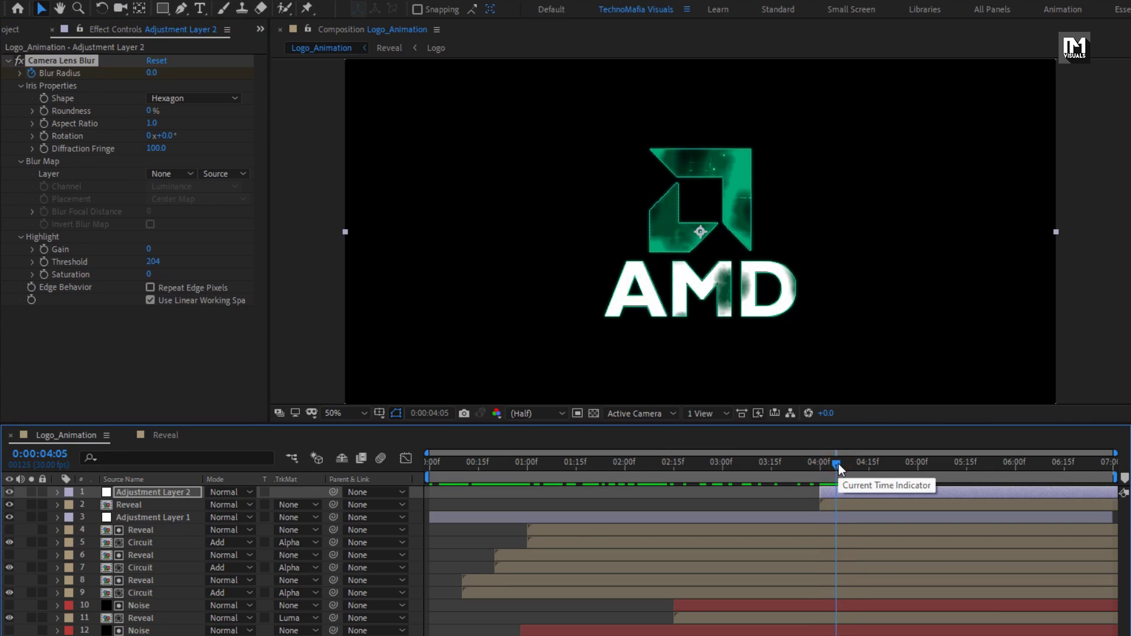
left_click(152, 74)
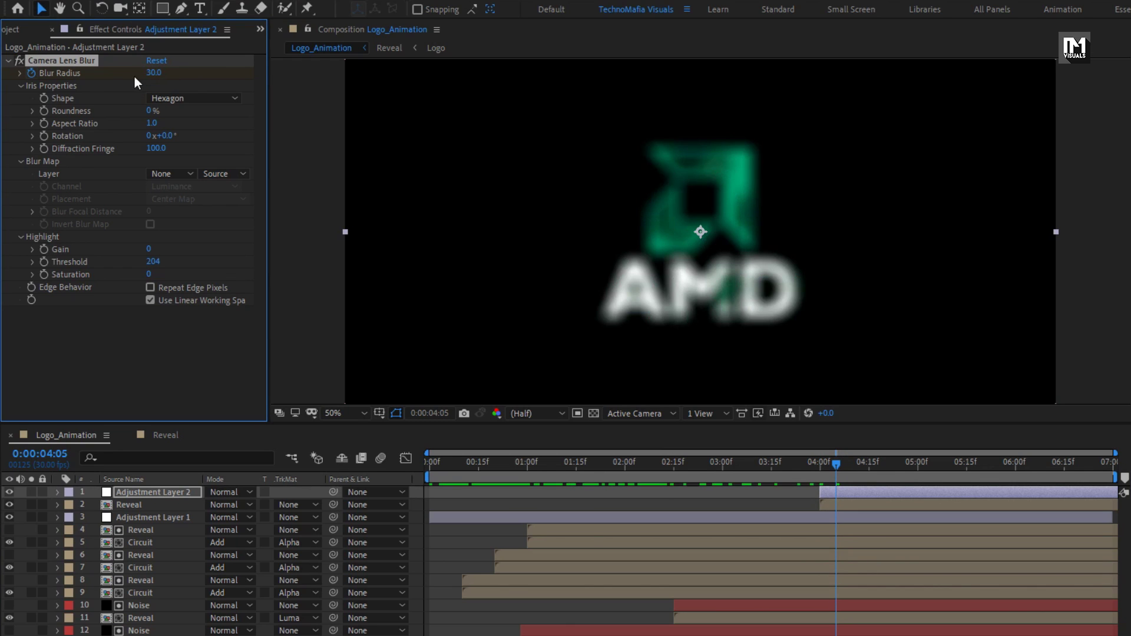
left_click_drag(840, 463, 872, 465)
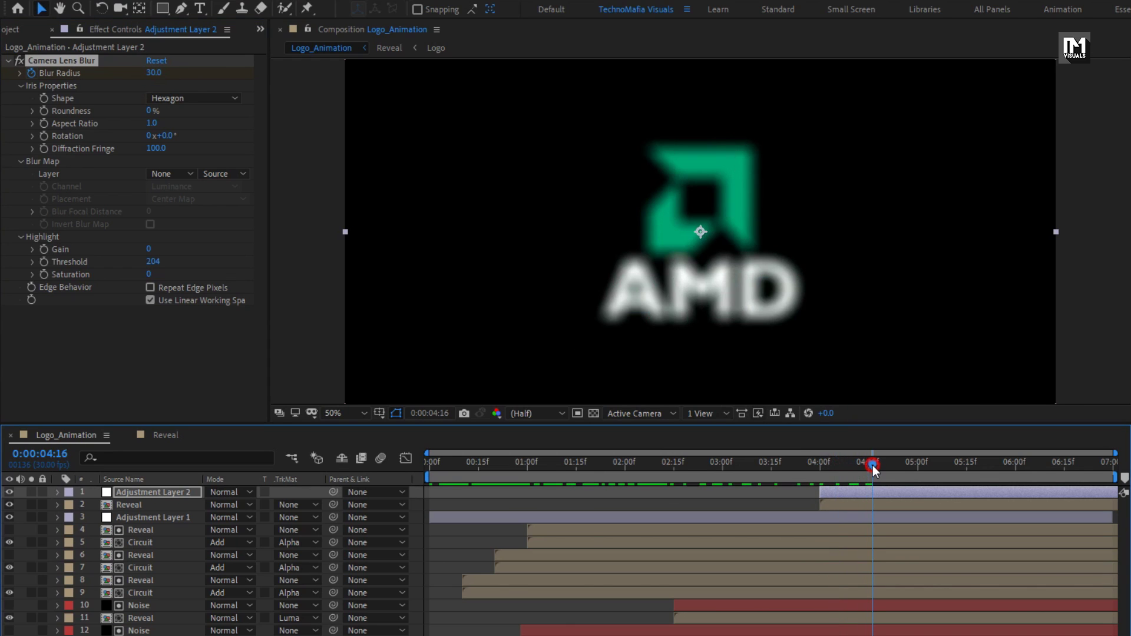
left_click(152, 74)
type("0")
key("Return")
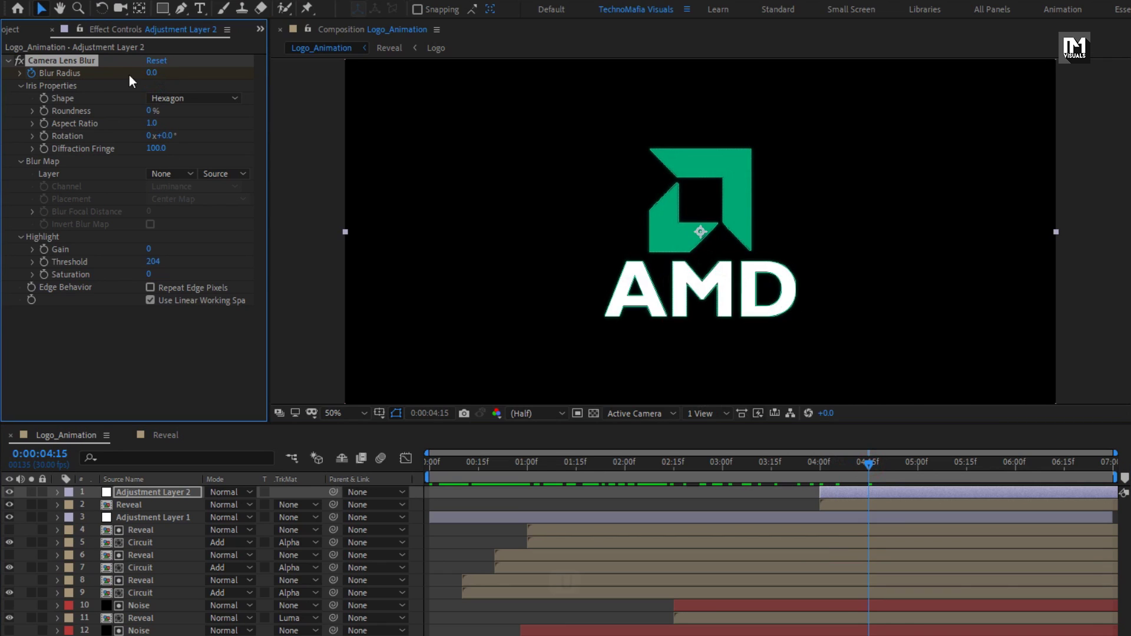
key("u")
left_click(129, 492)
key("u")
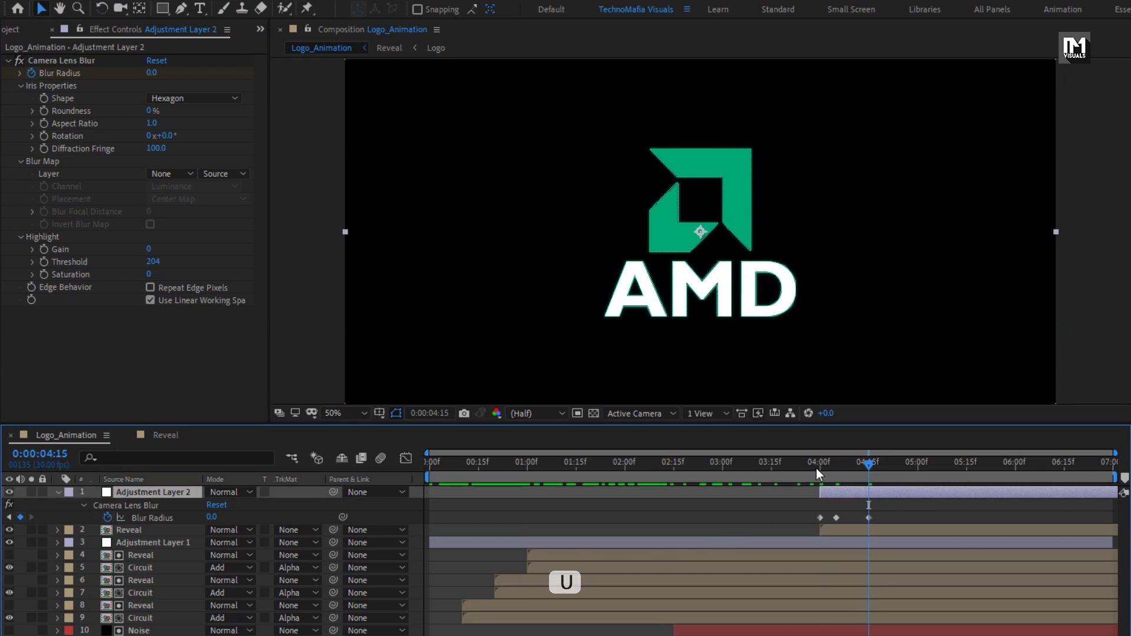
left_click_drag(816, 467, 881, 465)
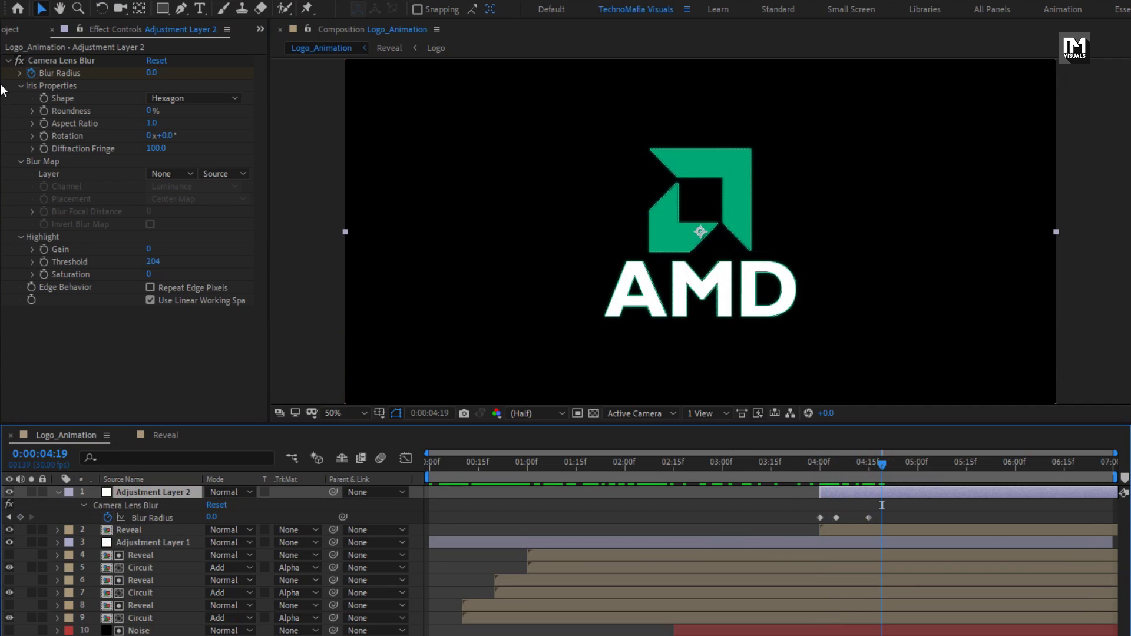
Collapse Camera Lens Blur and apply the CC Light Burst 2.5 effect to Adjustment Layer 2
left_click(8, 61)
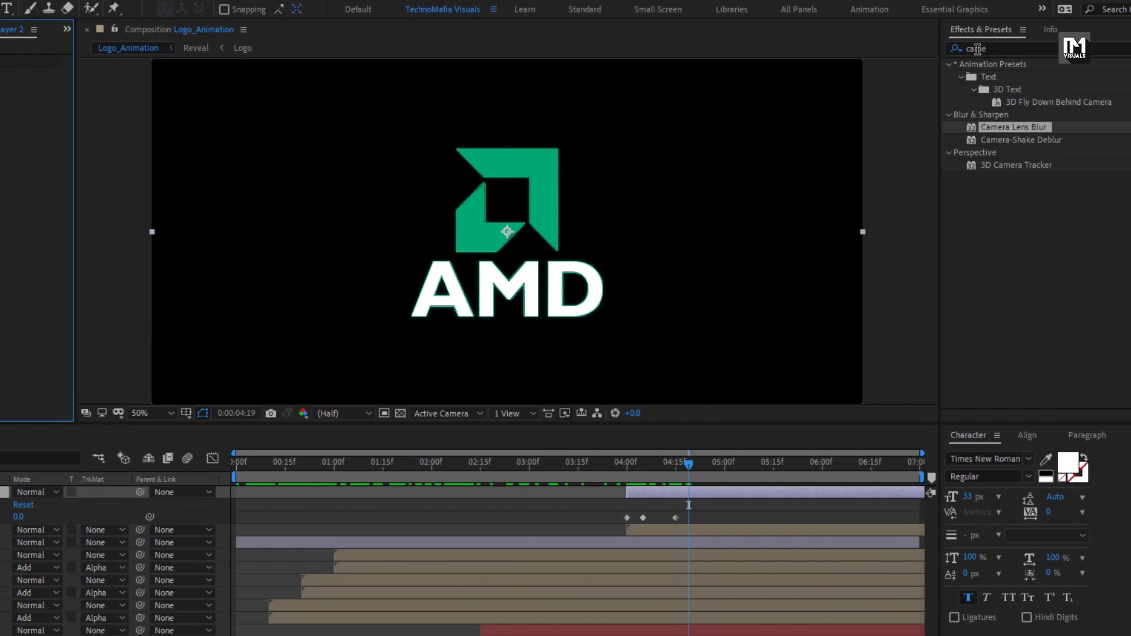
left_click(955, 50)
type("cc lig")
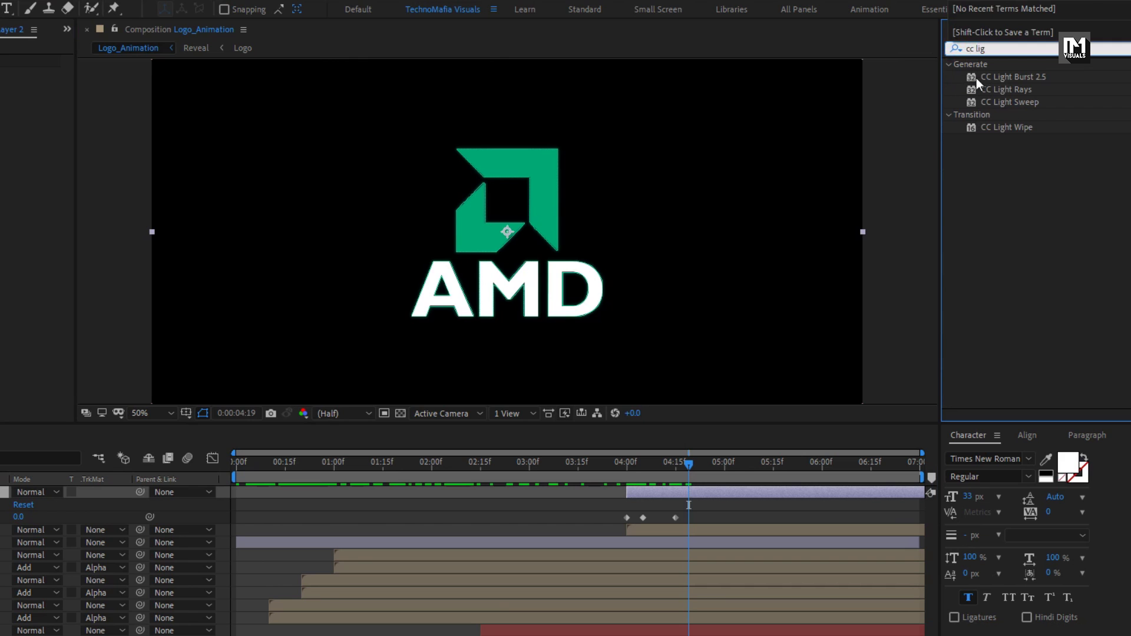
double_click(996, 79)
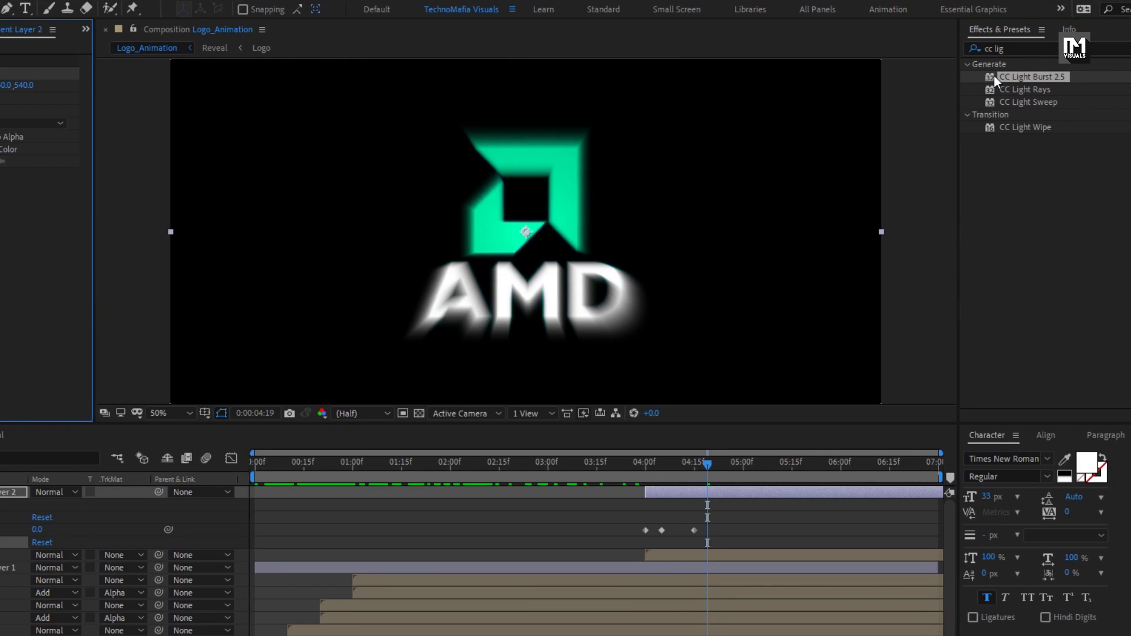
Start keyframing the CC Light Burst's Ray Length at 0:00:04:00 with a value of 0
left_click(626, 469)
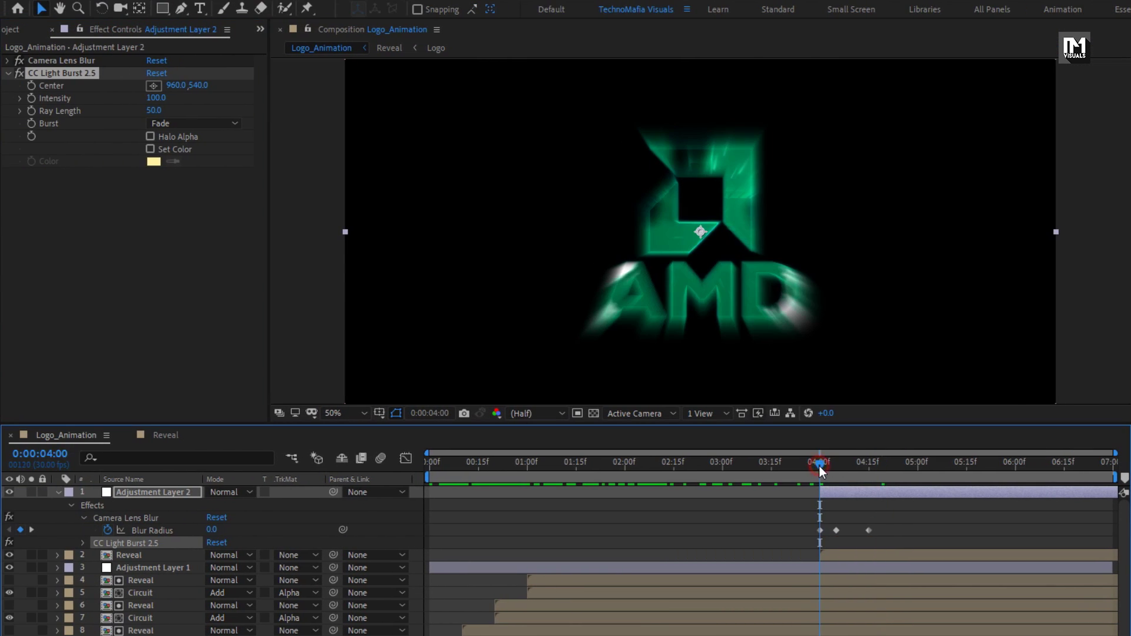
left_click(37, 112)
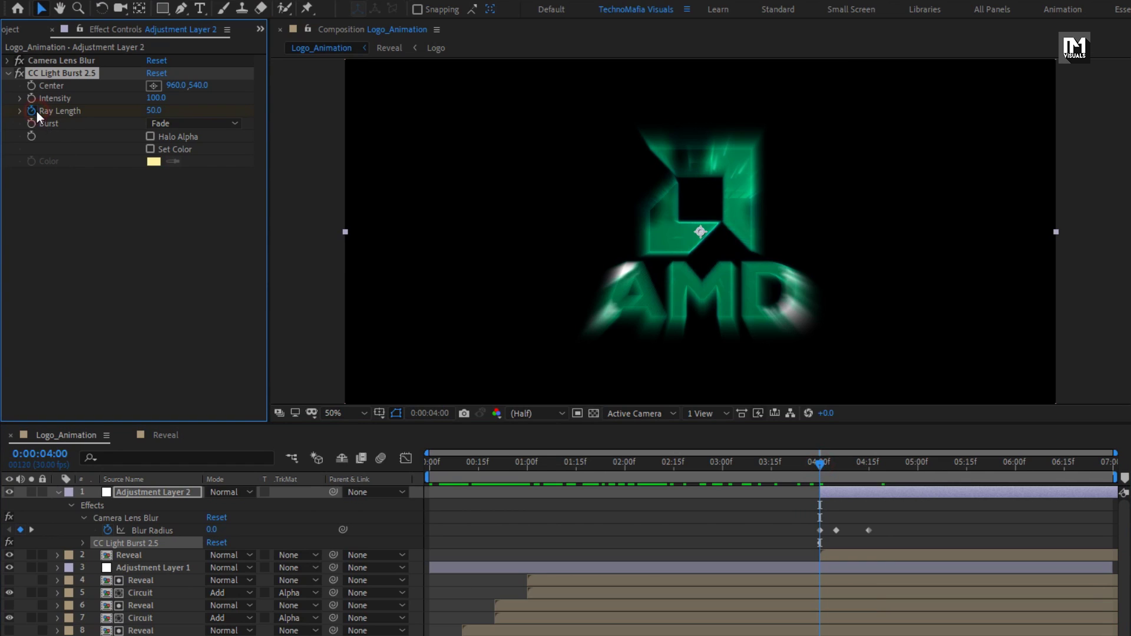
left_click(152, 111)
type("0")
key("Return")
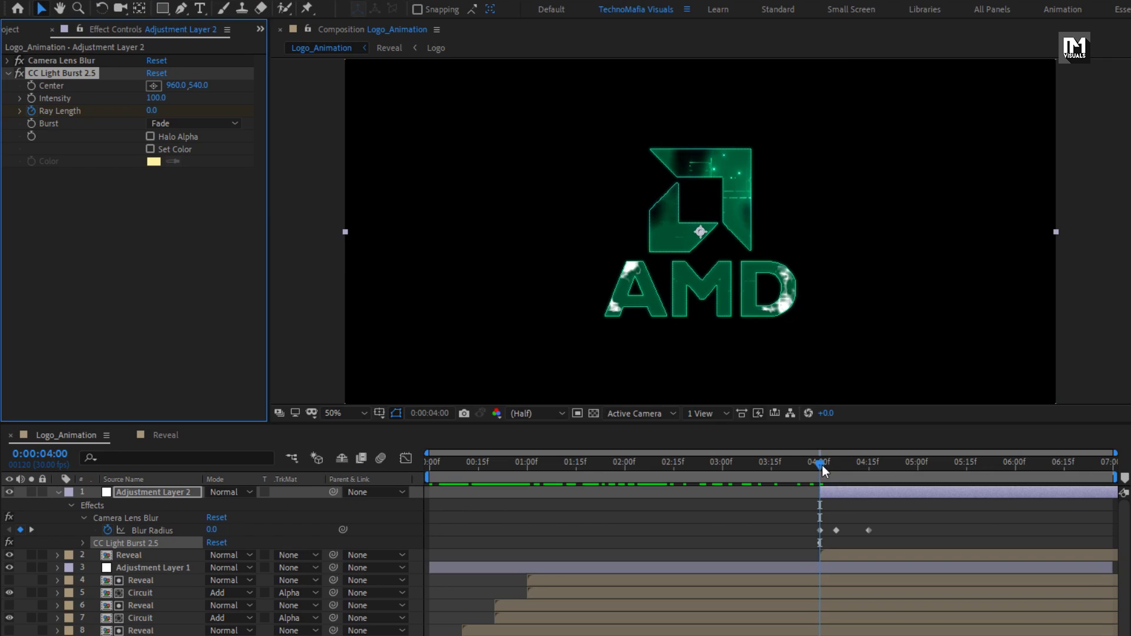
Keyframe the Ray Length to 30 at 0:00:04:05 and 0 at 0:00:04:15, and scrub through the light burst
left_click_drag(822, 469, 838, 468)
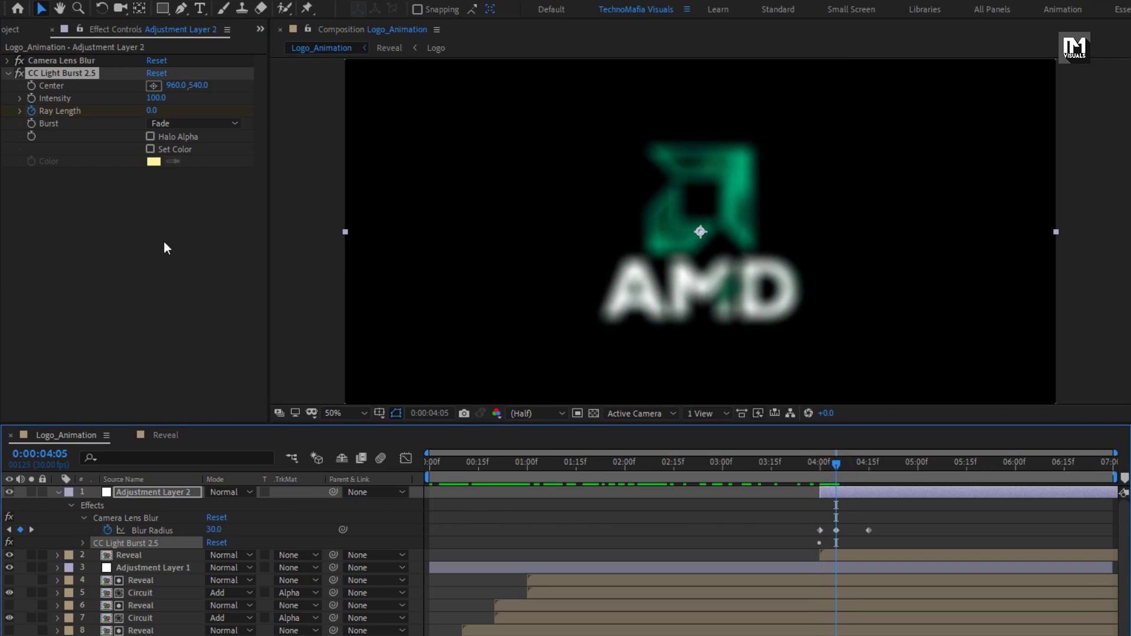
left_click(148, 113)
type("30")
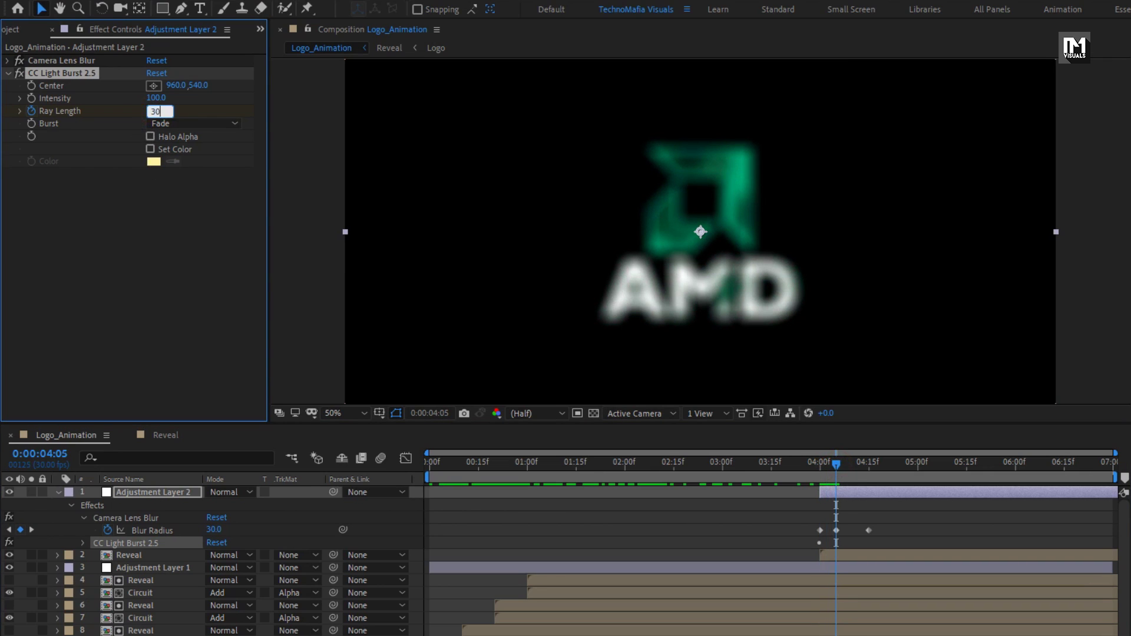
key("Return")
left_click_drag(857, 465, 868, 466)
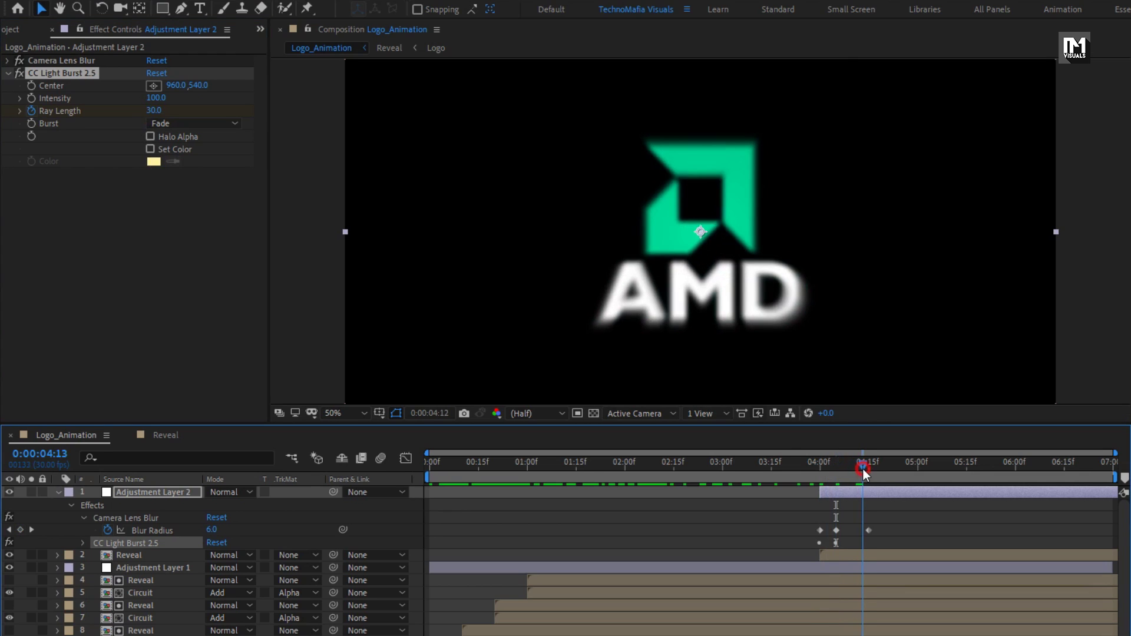
left_click(158, 111)
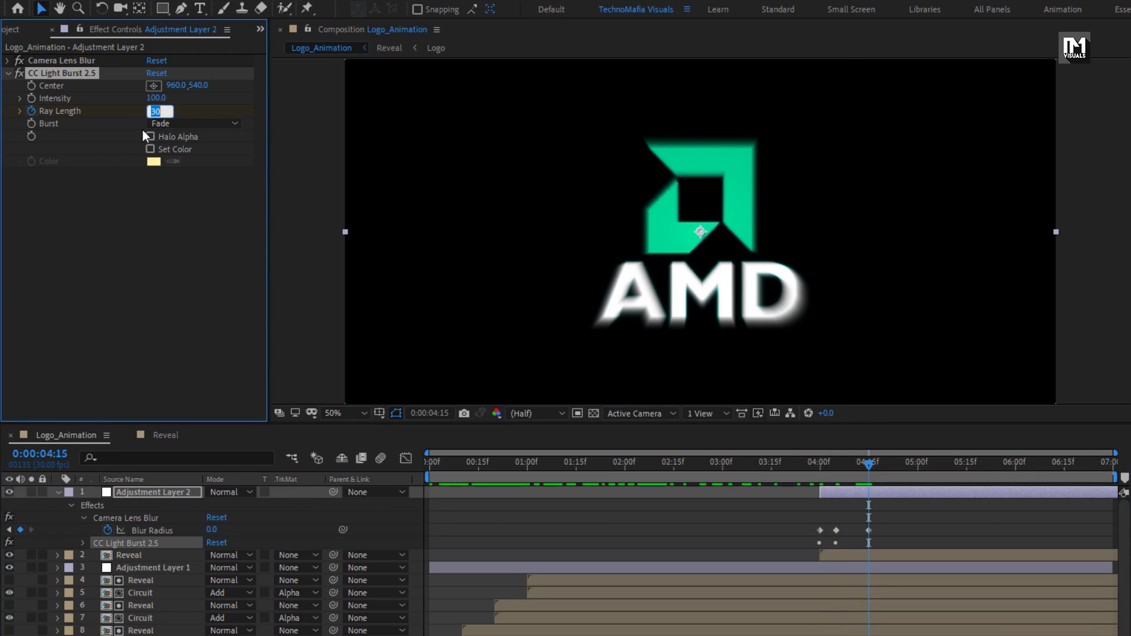
key("Return")
left_click_drag(817, 471, 900, 479)
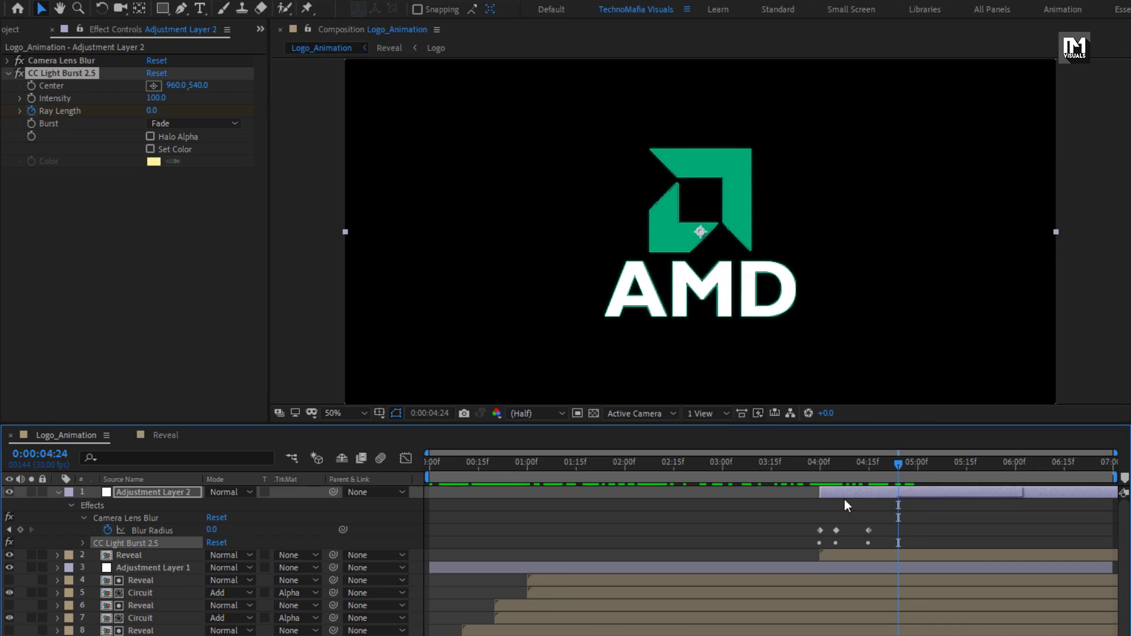
Collapse Adjustment Layer 2 and make all Circuit, Reveal and Noise layers 3D, leaving the adjustment layers 2D
left_click(62, 494)
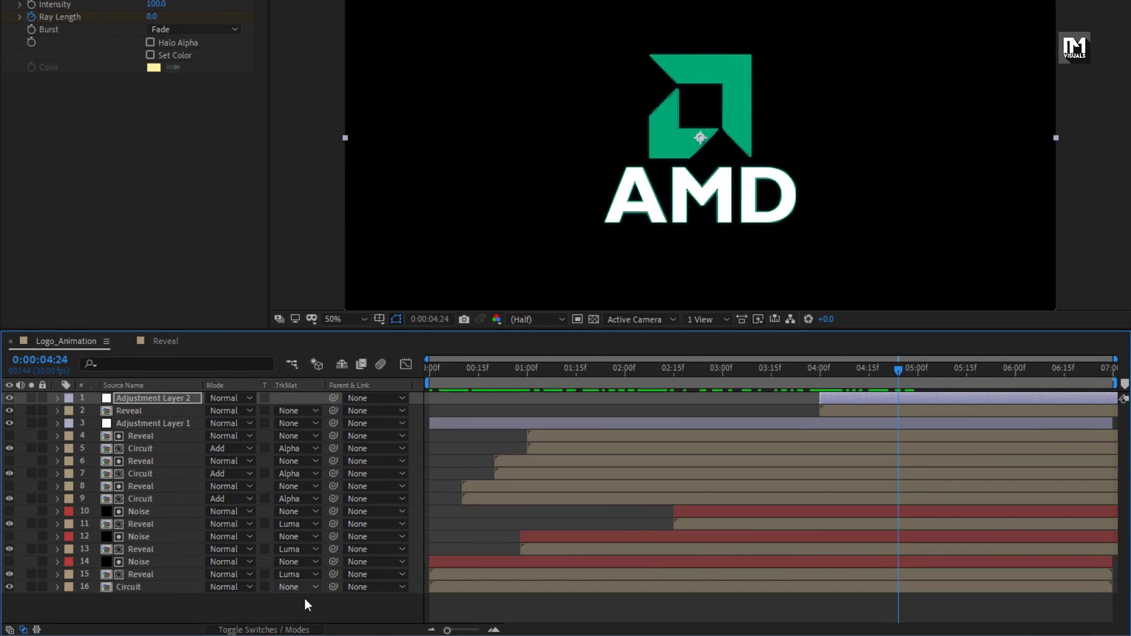
left_click(260, 629)
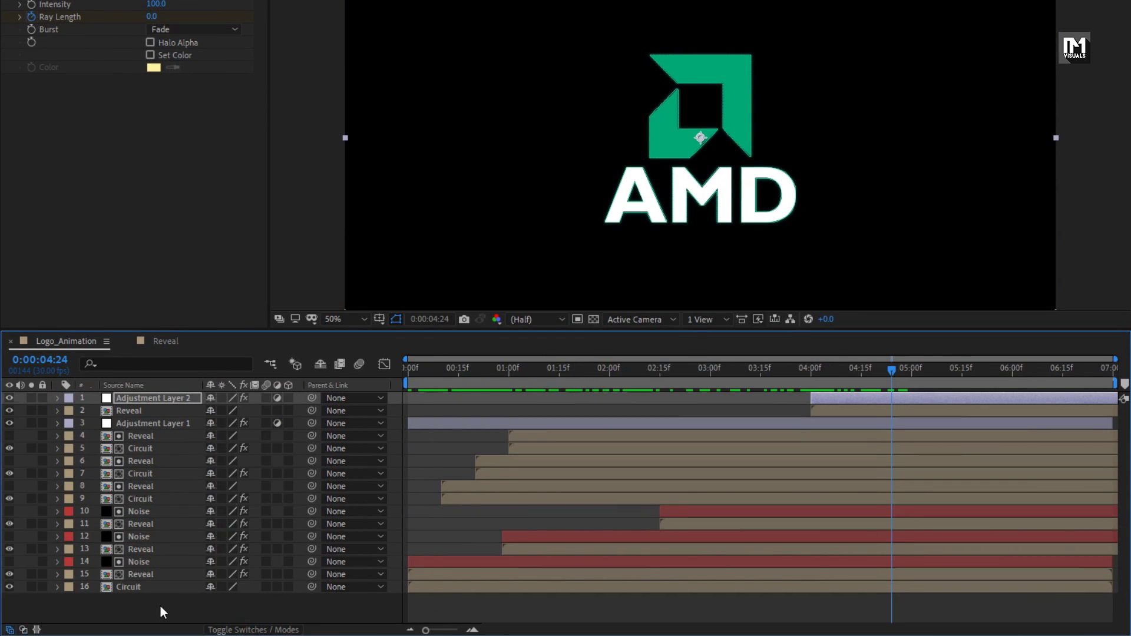
left_click(153, 587)
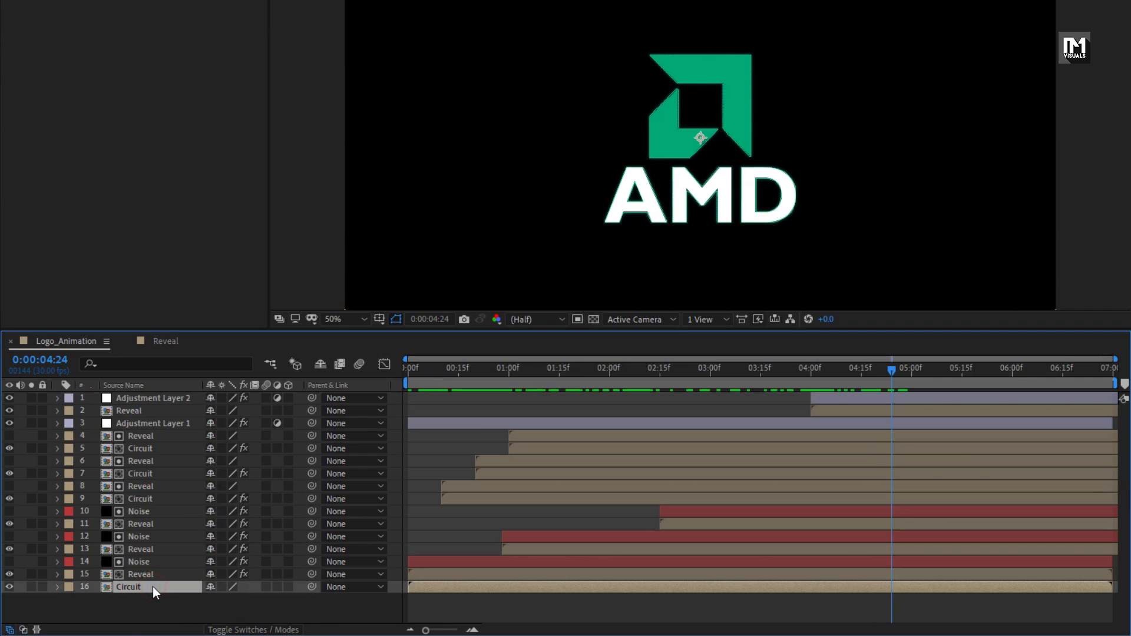
left_click_drag(287, 587, 290, 411)
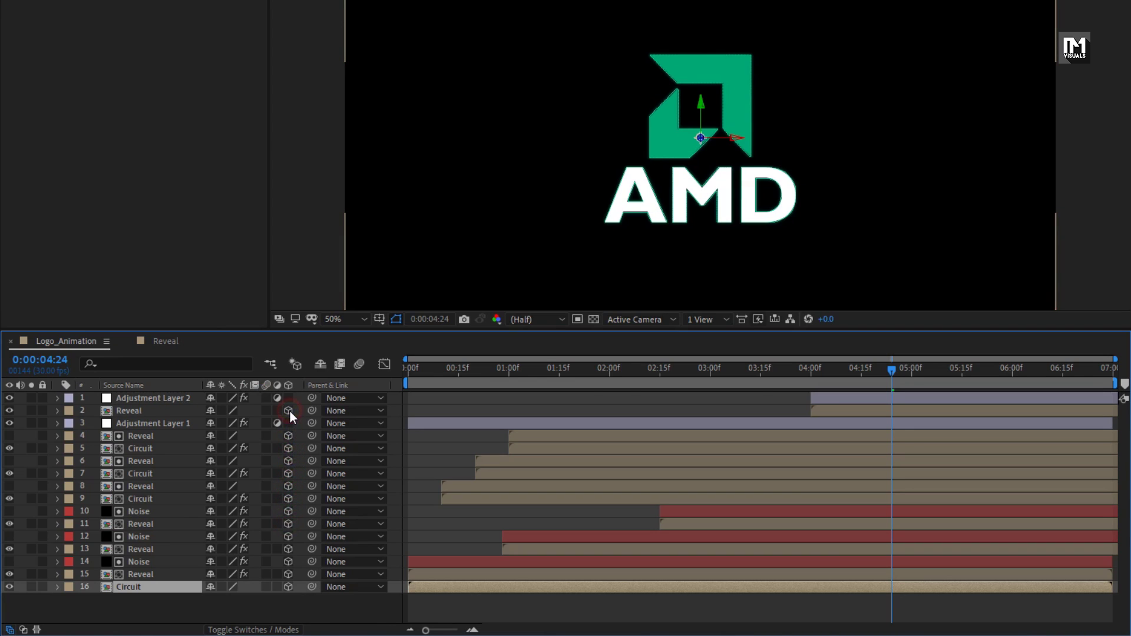
Add a two-node camera with the 50mm preset to the composition
left_click(179, 601)
right_click(179, 601)
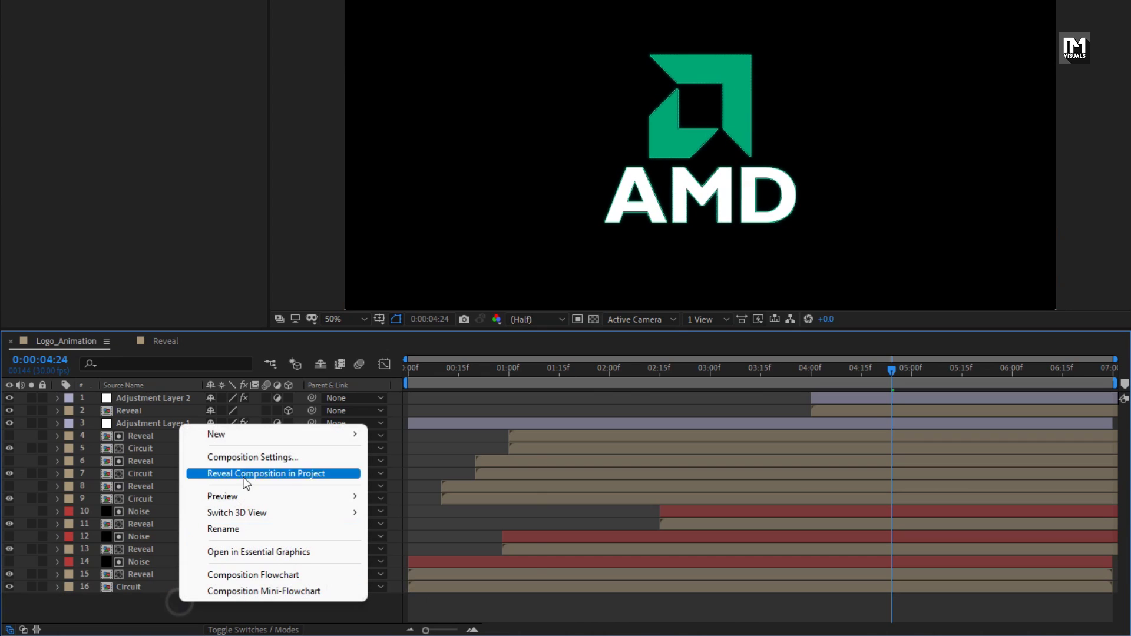
mouse_move(250, 439)
left_click(447, 504)
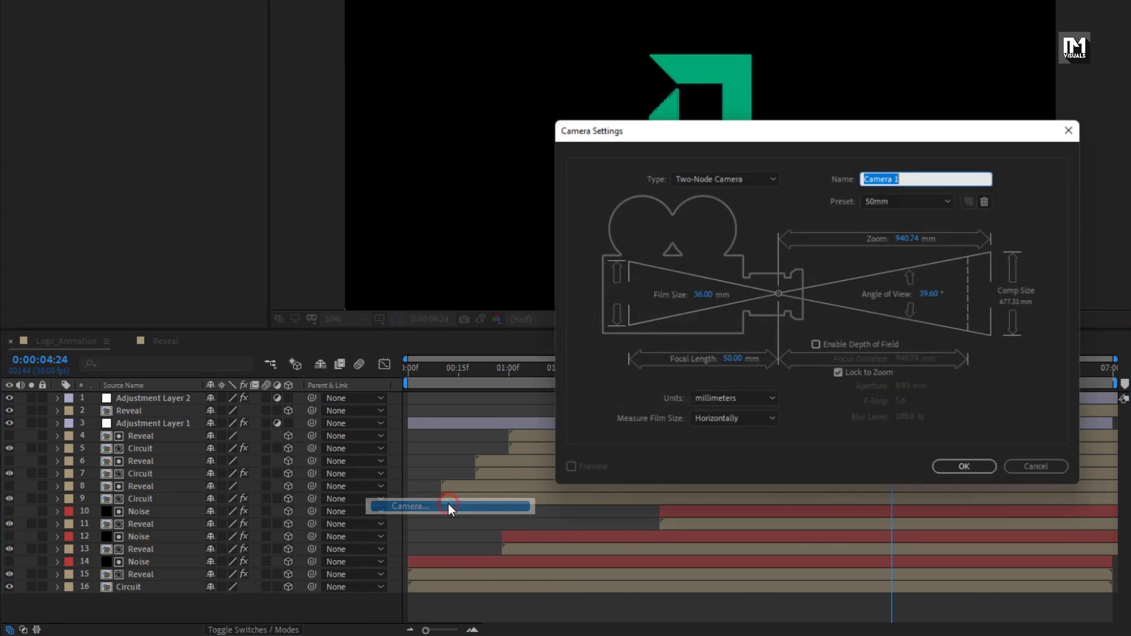
left_click_drag(703, 129, 459, 71)
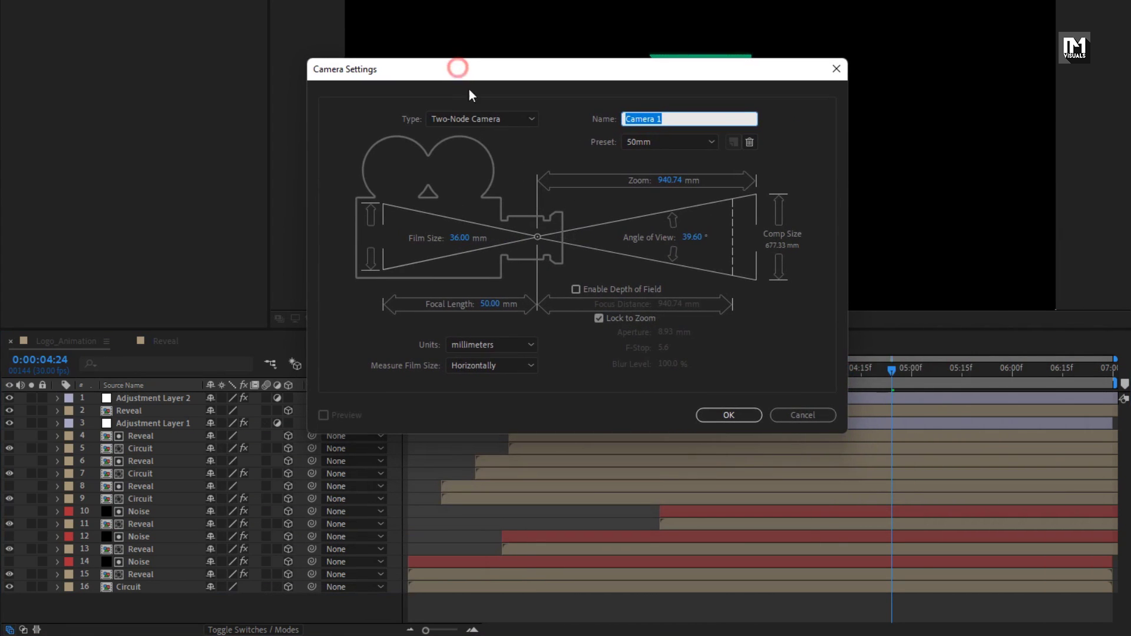
left_click(726, 420)
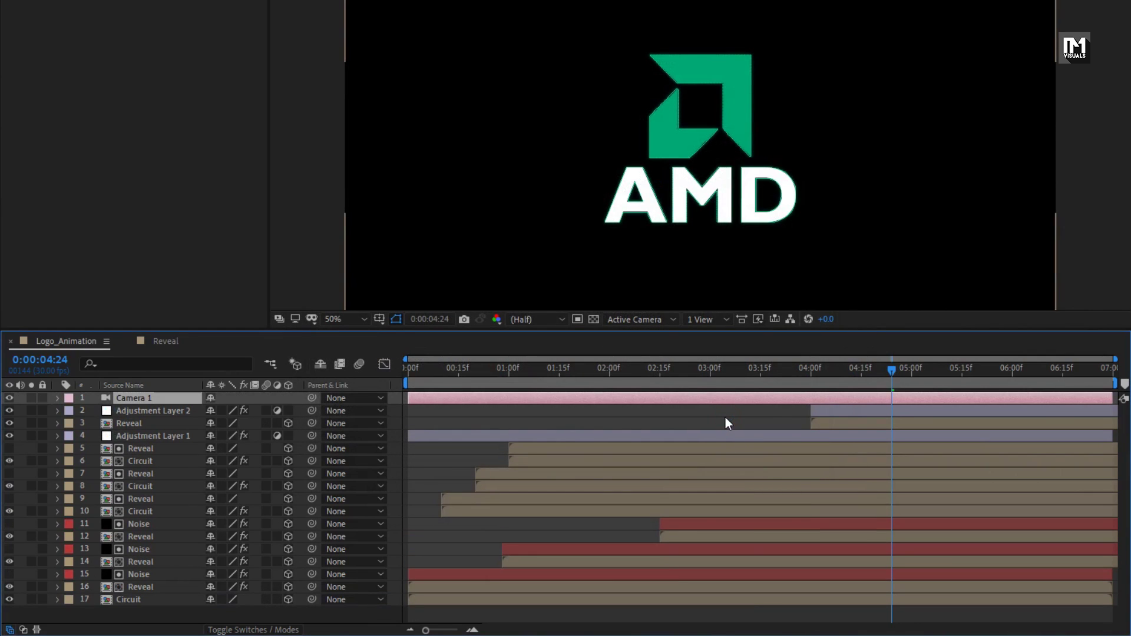
Add a null object, make it 3D and parent Camera 1 to it
right_click(242, 399)
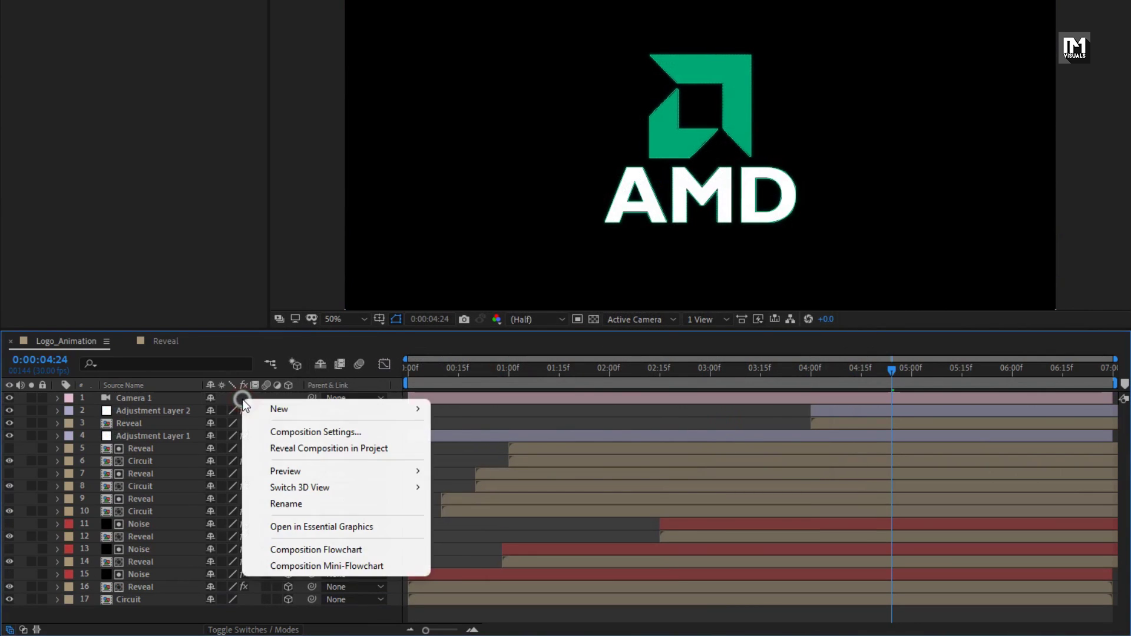
mouse_move(375, 411)
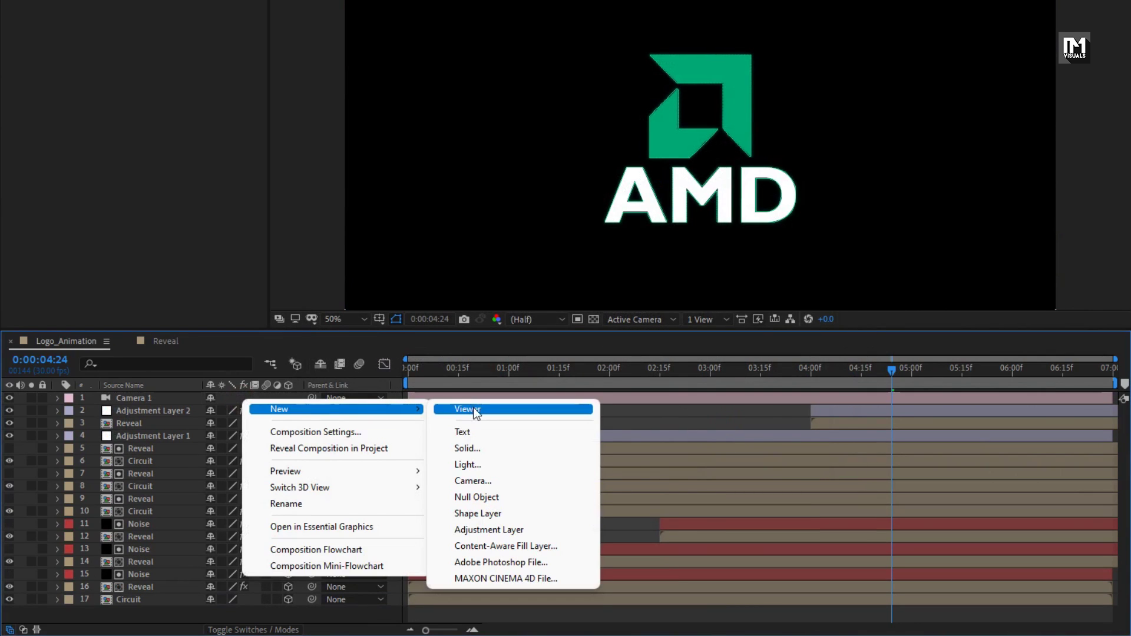
left_click(477, 497)
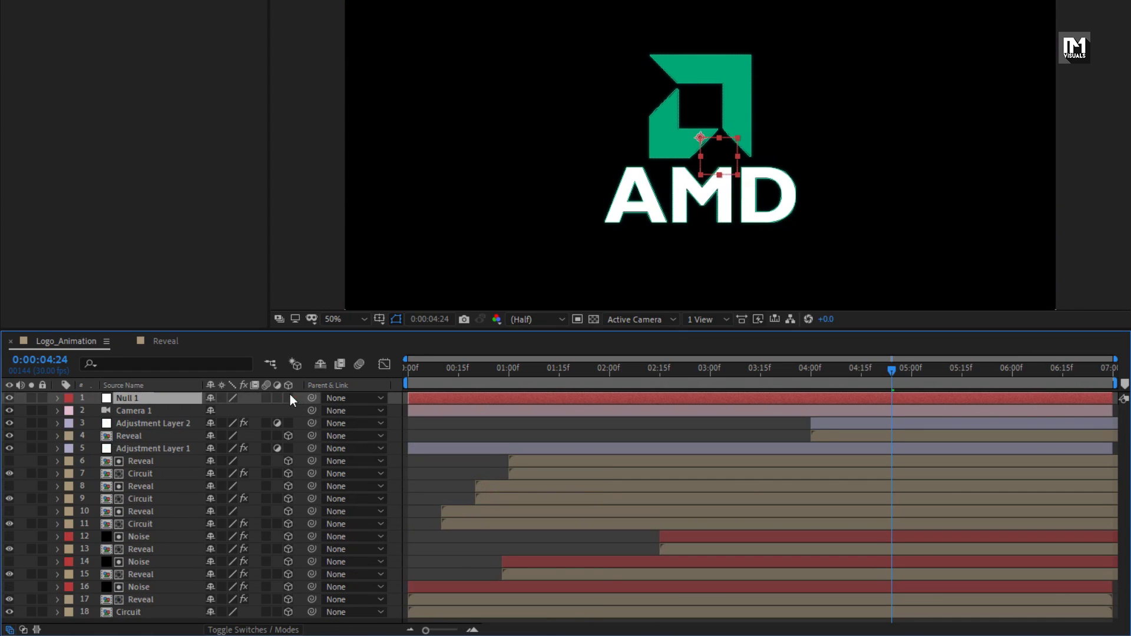
left_click(126, 410)
left_click(352, 411)
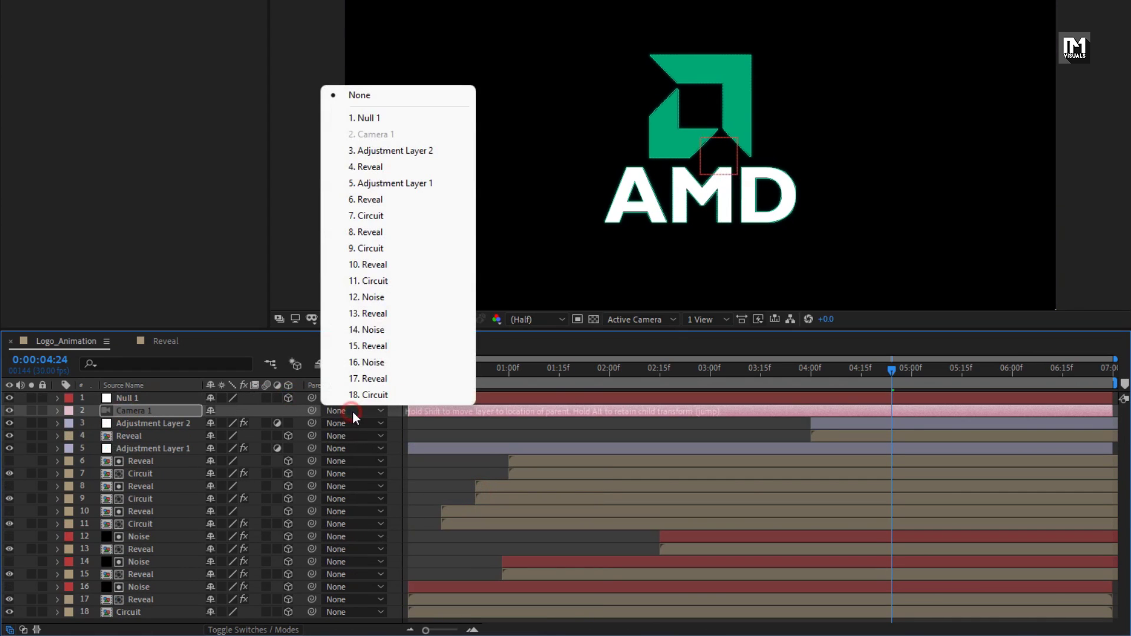
left_click(369, 117)
Show Null 1's Position and keyframe it at 960, 540, 0 on the last frame, 0:00:06:29
key("p")
left_click(147, 400)
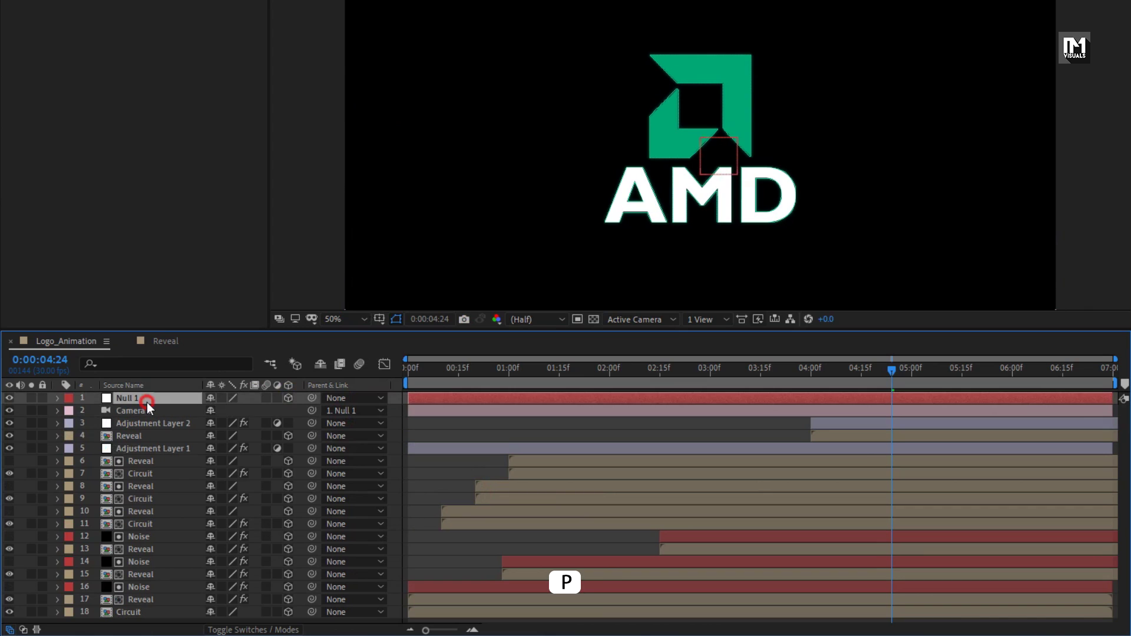
key("p")
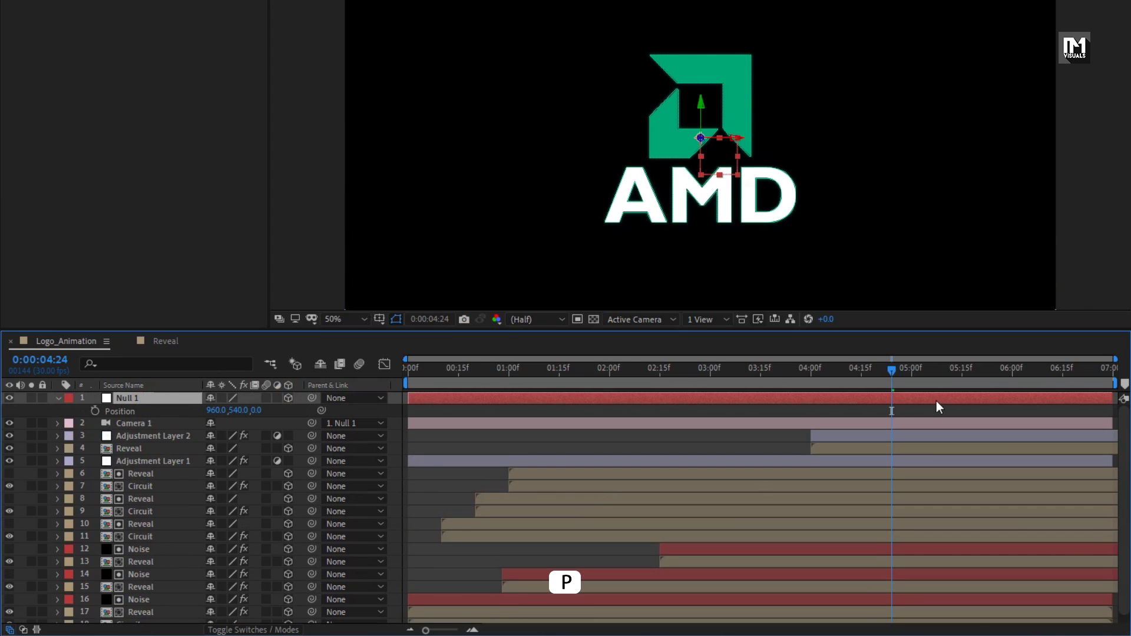
left_click_drag(995, 370, 1115, 371)
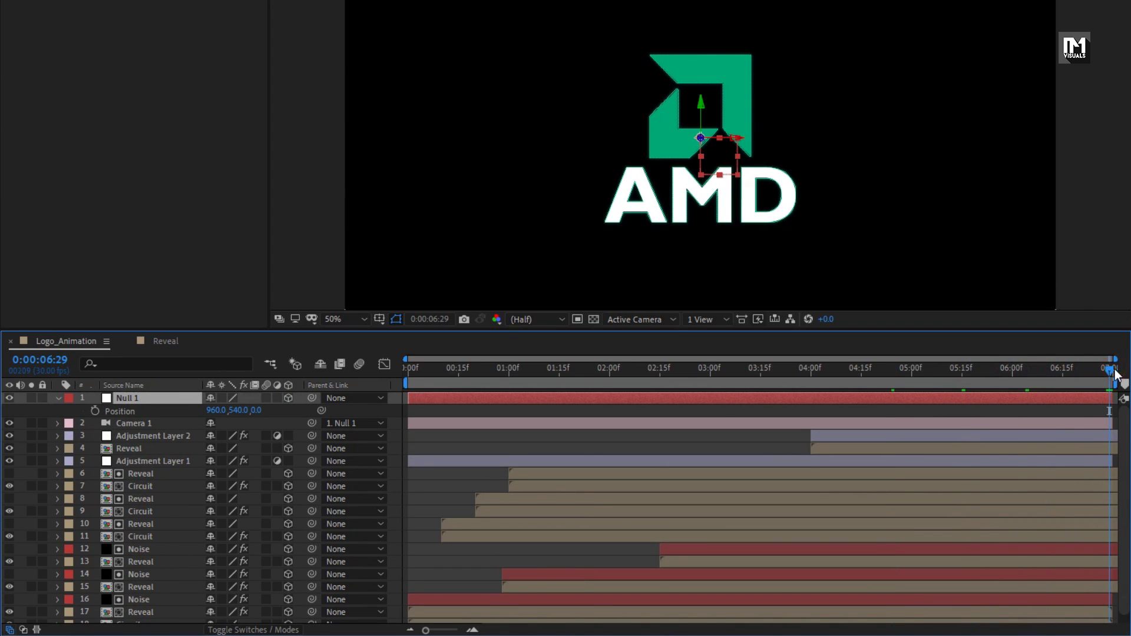
left_click(95, 411)
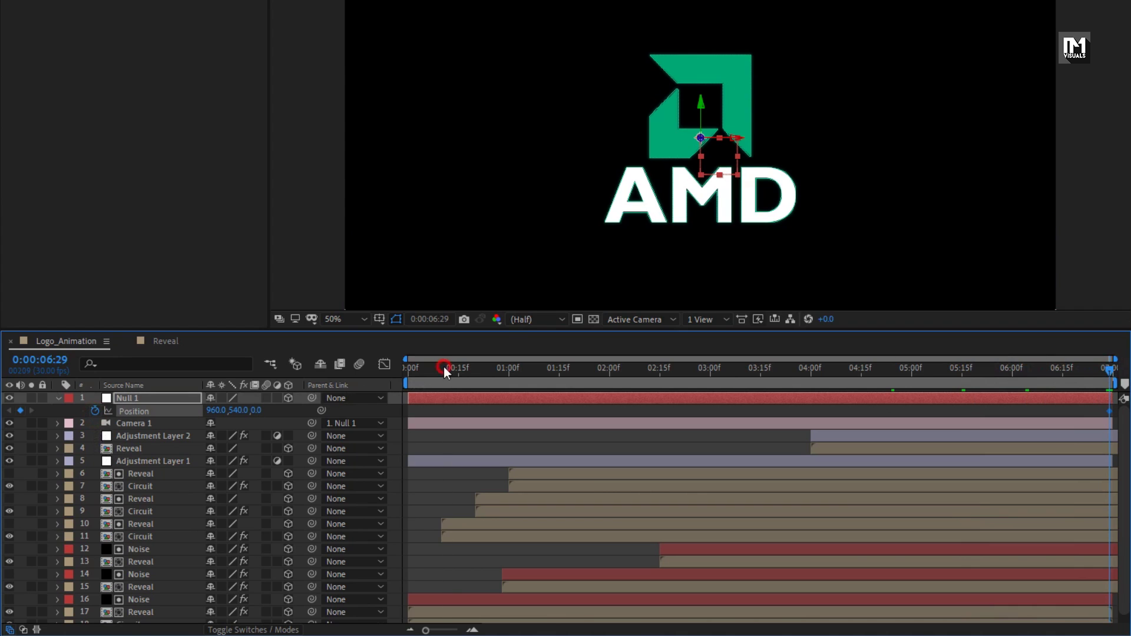
Set Null 1's Z position to 2300 at 0:00:00:00, scrub through the camera move and collapse the layer
left_click_drag(444, 366, 367, 366)
left_click(259, 411)
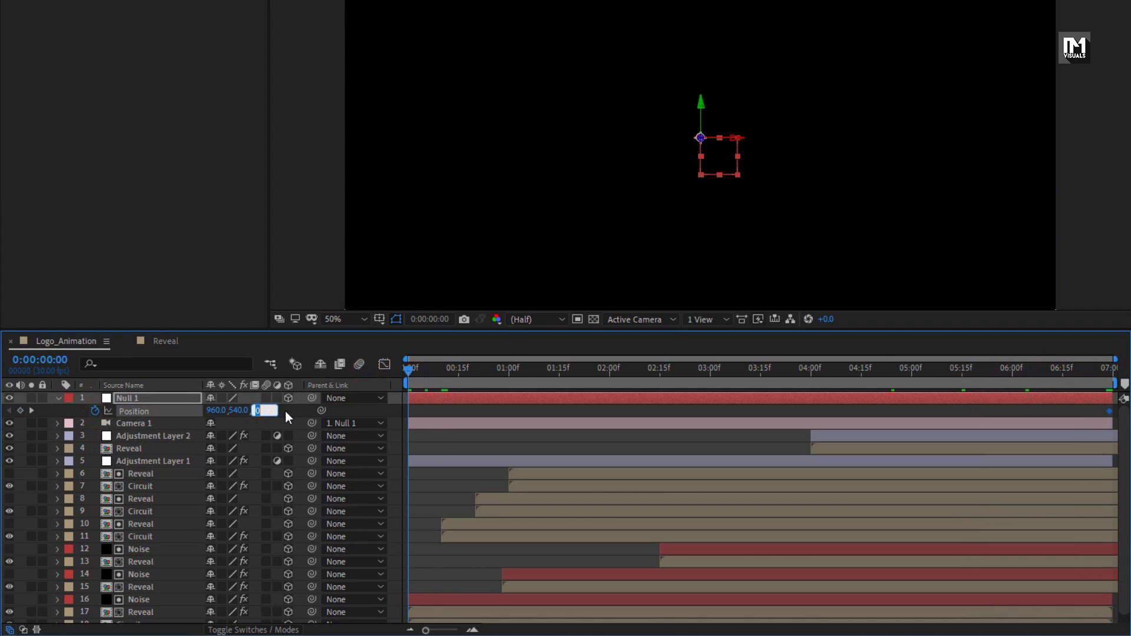
type("2300.0")
left_click_drag(416, 374, 559, 379)
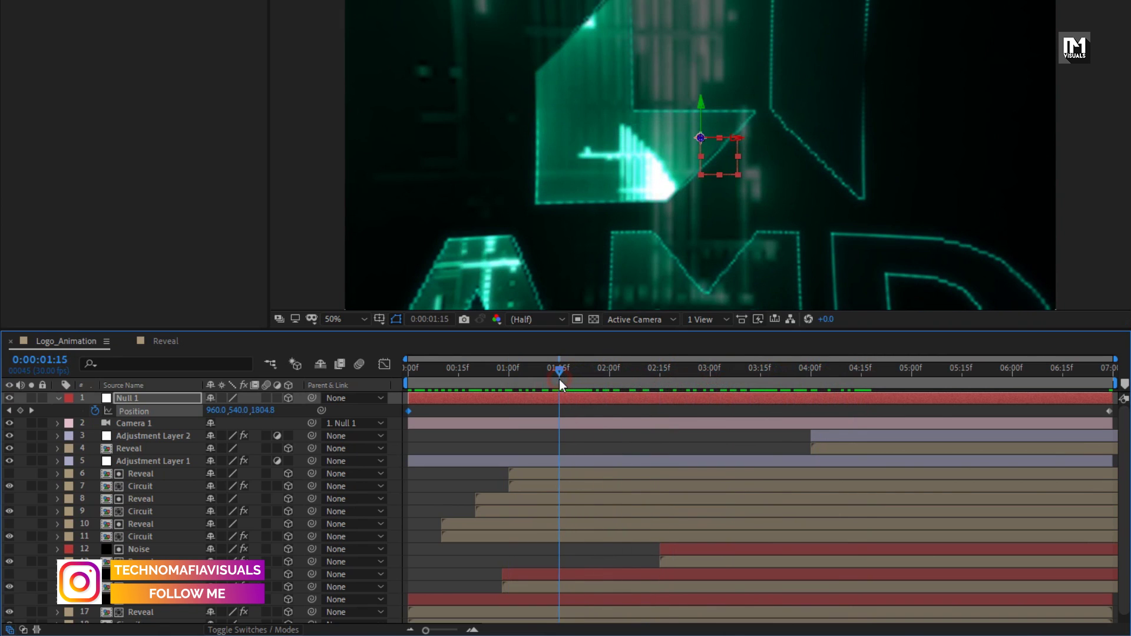
left_click(57, 398)
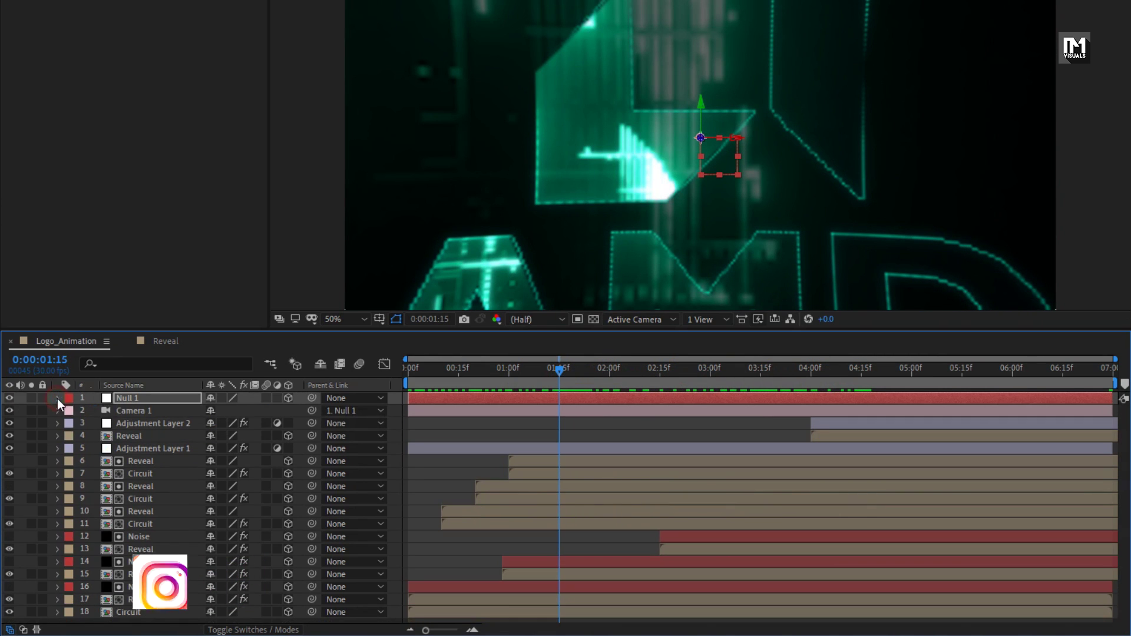
Add a second null object, make it 3D and parent Null 1 to it
right_click(245, 407)
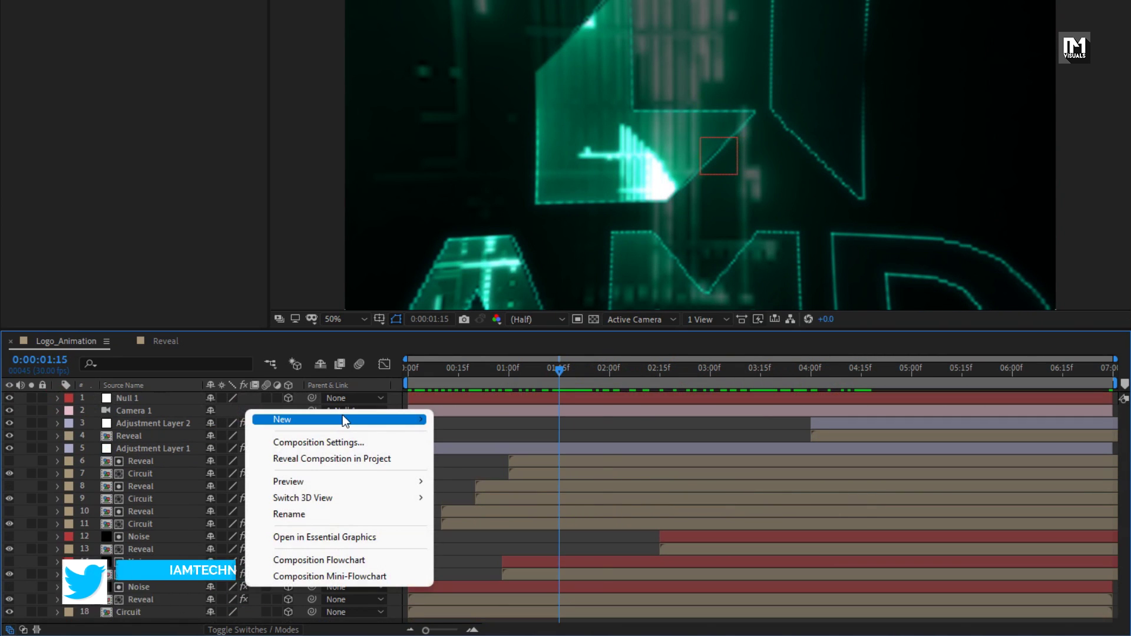
mouse_move(344, 419)
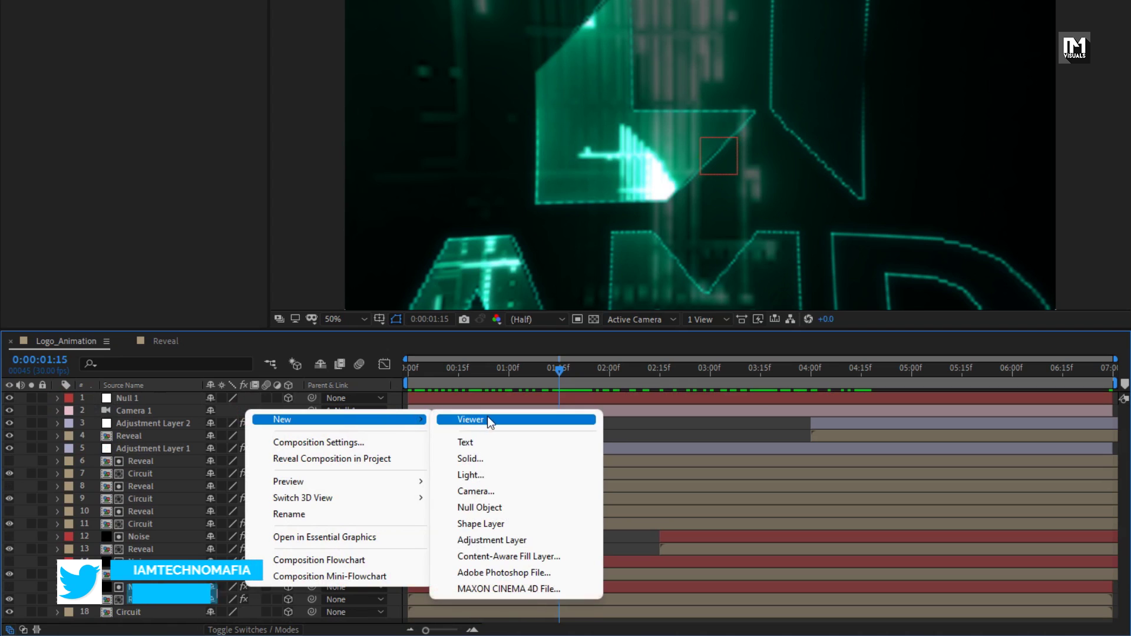
left_click(495, 503)
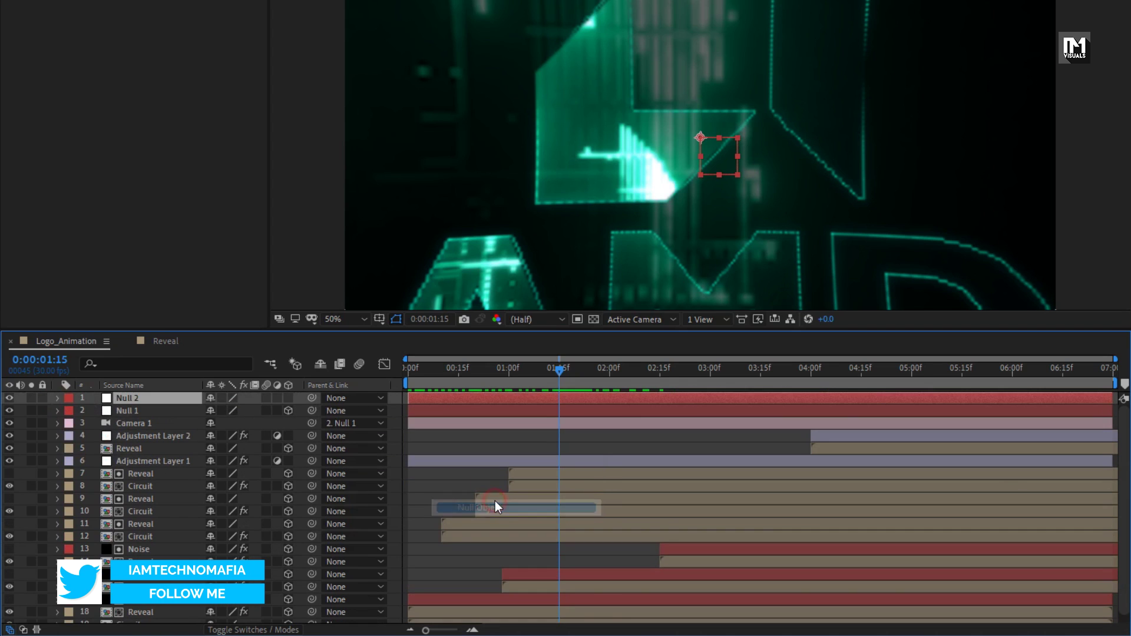
left_click(291, 400)
left_click(171, 411)
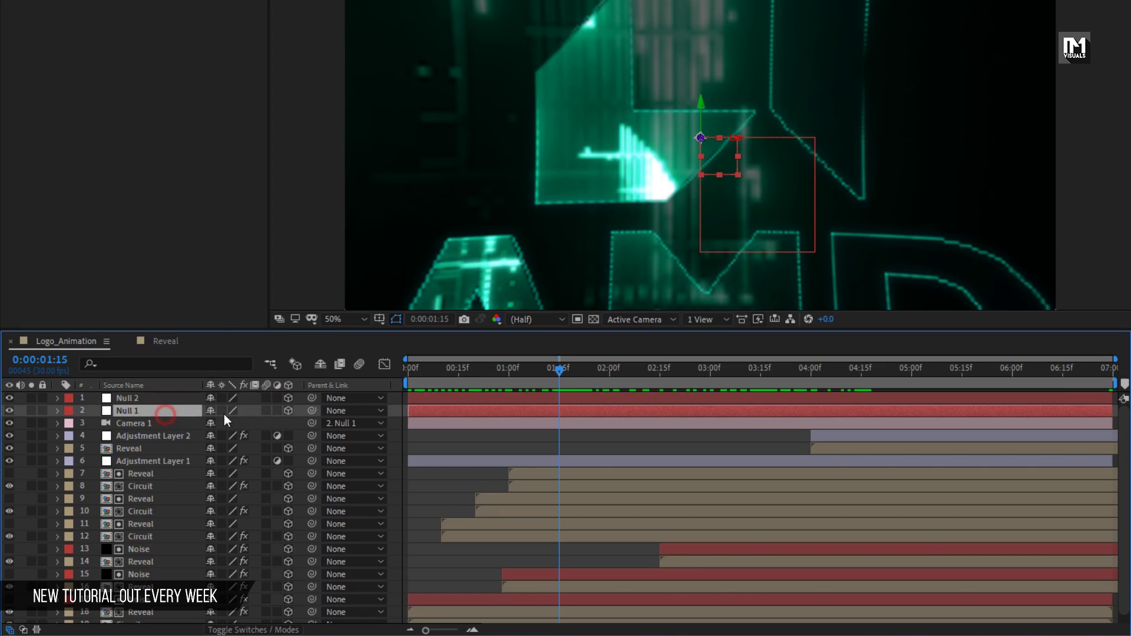
left_click(347, 411)
left_click(371, 102)
Show Null 2's Position and keyframe it at 960, 540, 0 at 0:00:04:00
key("p")
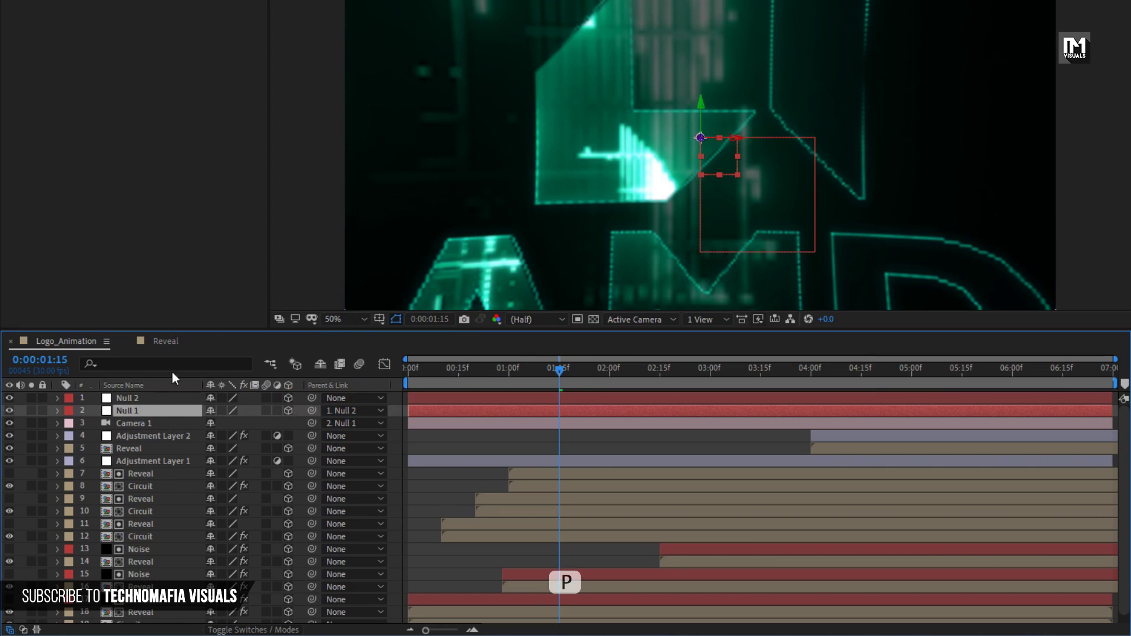
left_click(139, 397)
key("p")
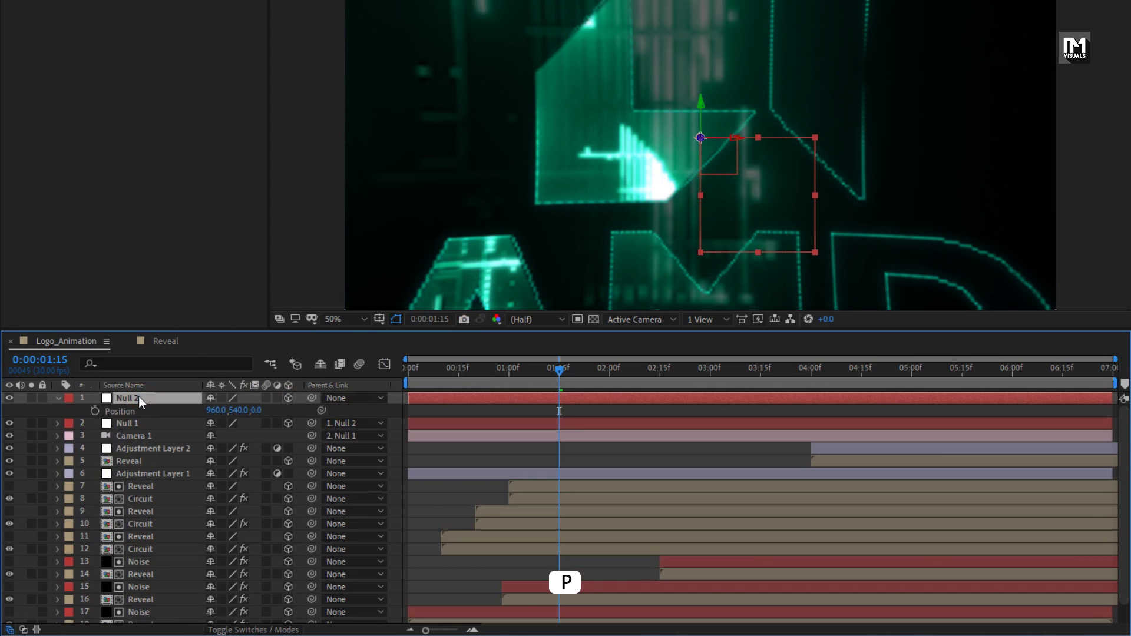
left_click(812, 371)
left_click(96, 411)
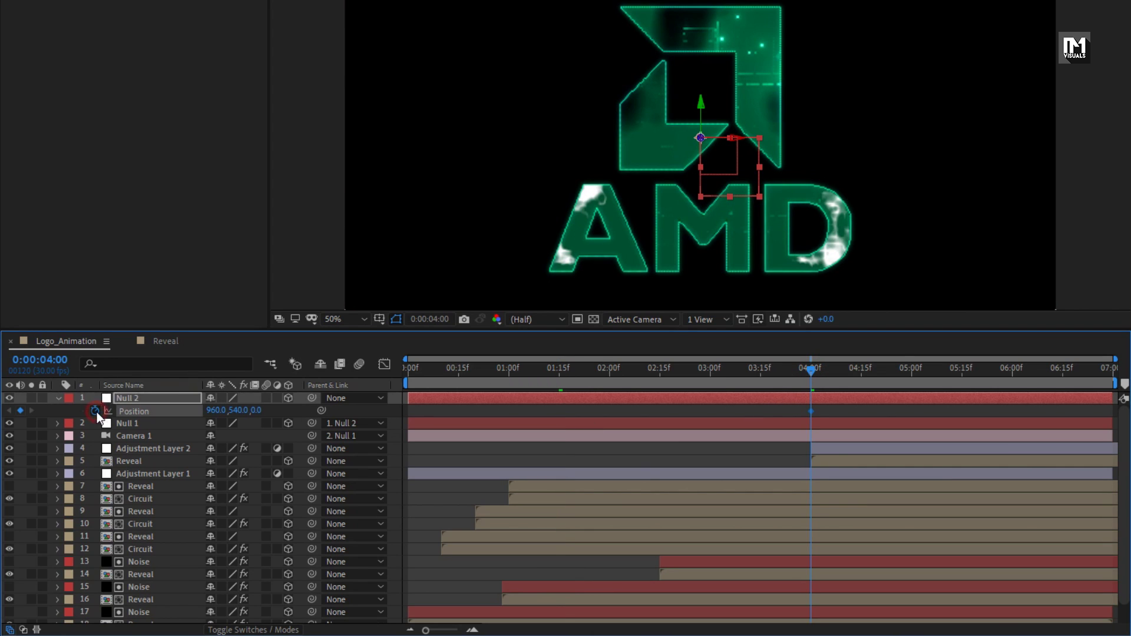
Set Null 2's Z position to -1773 at 0:00:04:15 and scrub through the pull-back
left_click(858, 372)
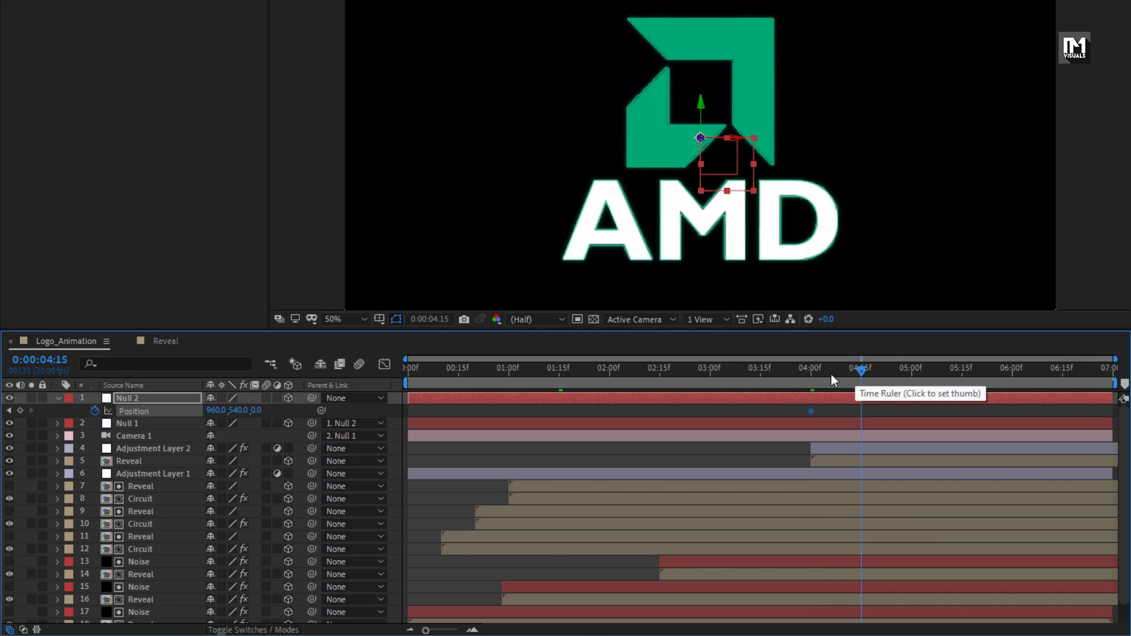
left_click_drag(253, 410, 3, 410)
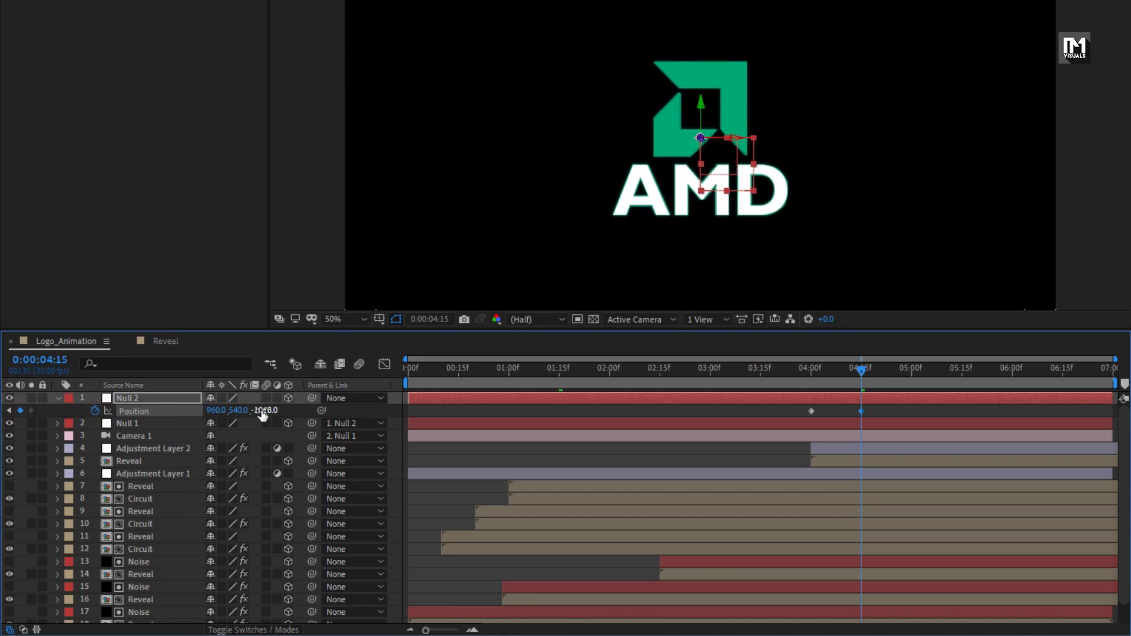
left_click_drag(262, 415, 3, 418)
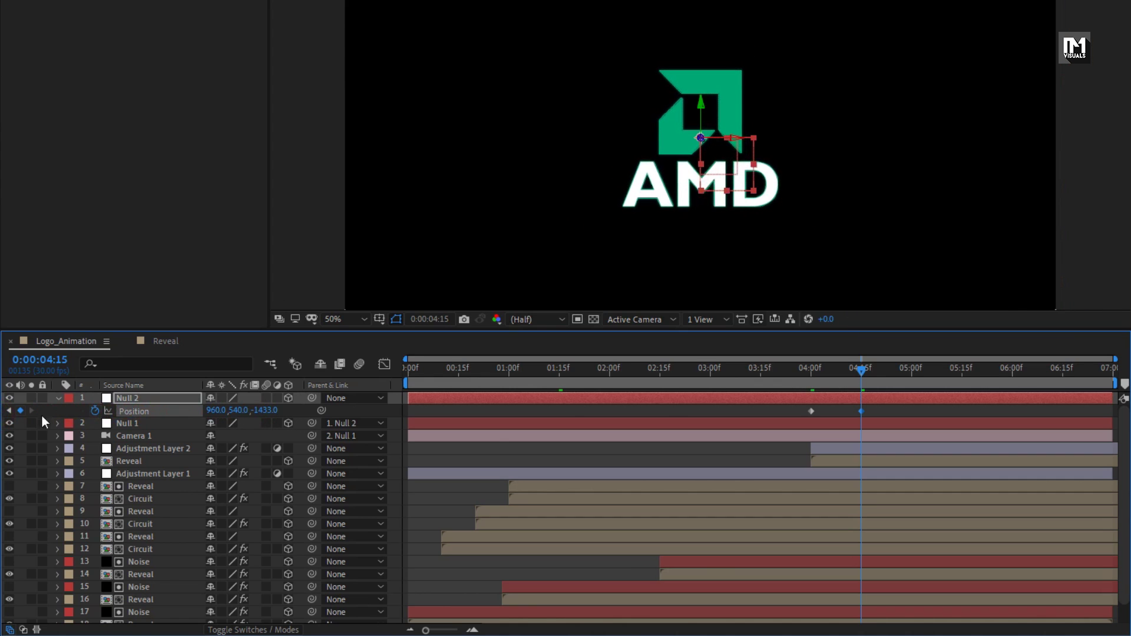
left_click_drag(268, 415, 21, 412)
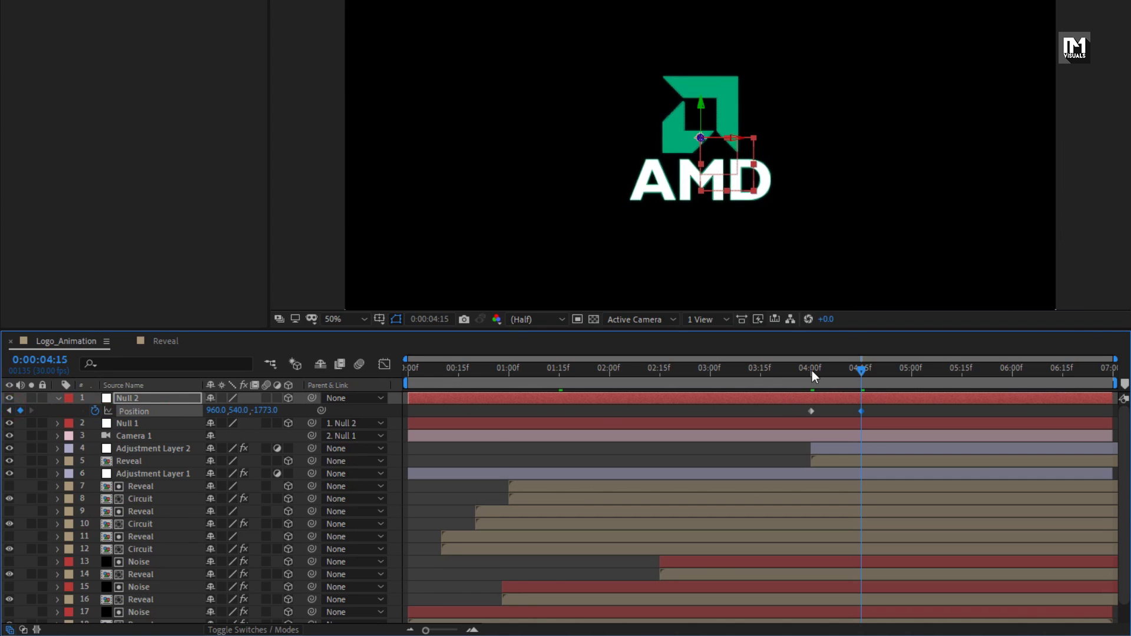
left_click_drag(812, 371, 856, 372)
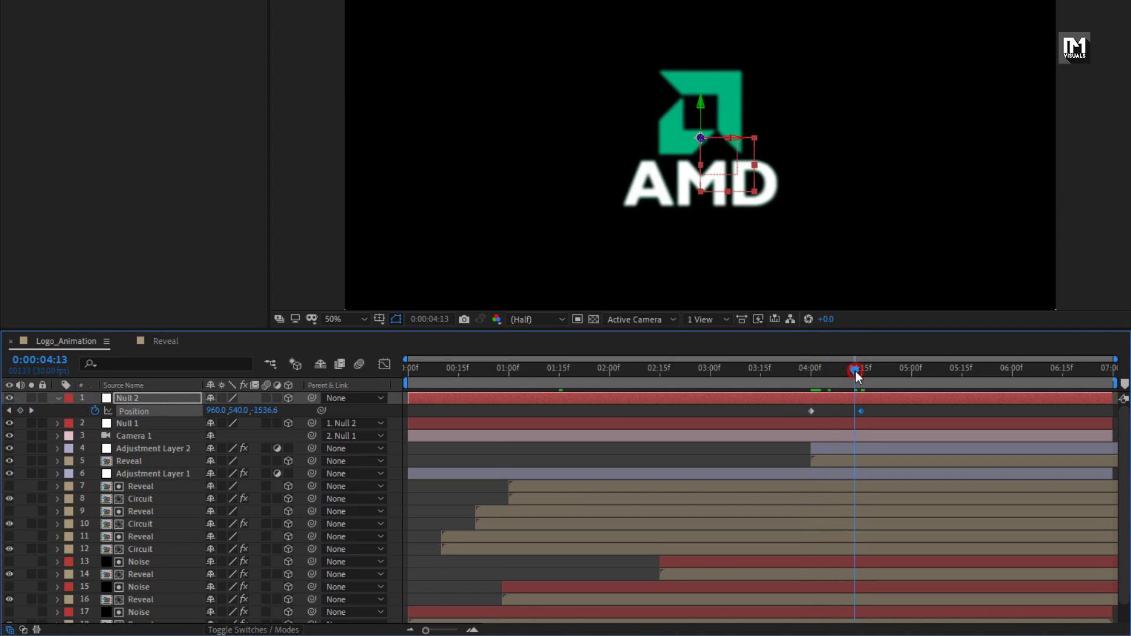
Apply Easy Ease to both of Null 2's Position keyframes
left_click(810, 411)
right_click(812, 412)
mouse_move(960, 599)
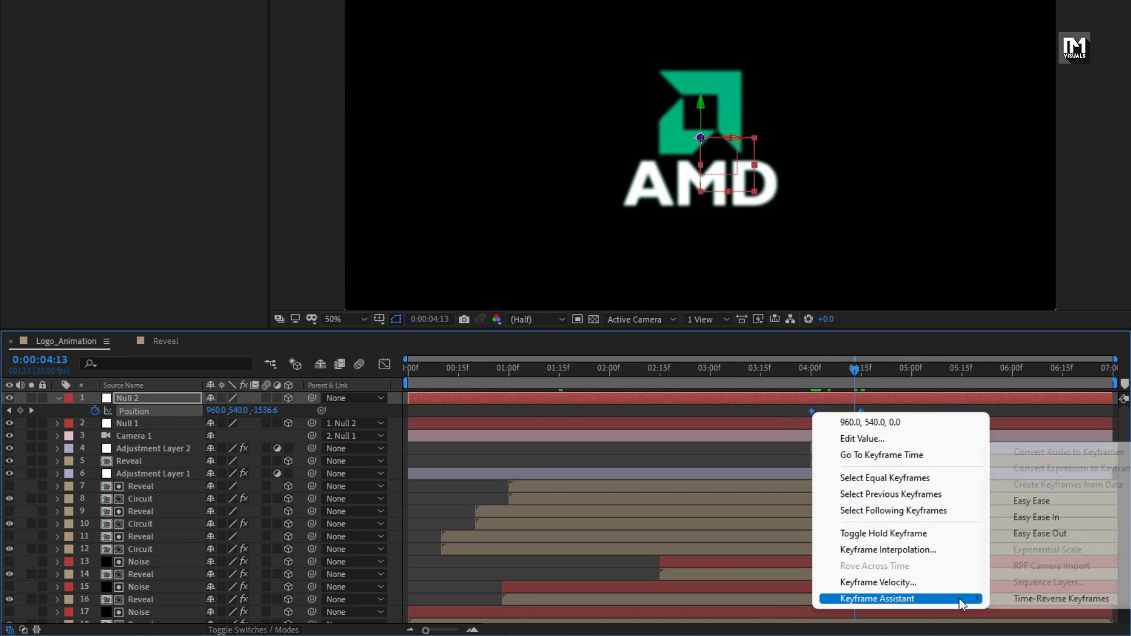
left_click(1019, 502)
Reshape Null 2's Position speed curve to peak at 0:00:04:00 with 100% influence into the last keyframe, and collapse the layer
left_click(384, 364)
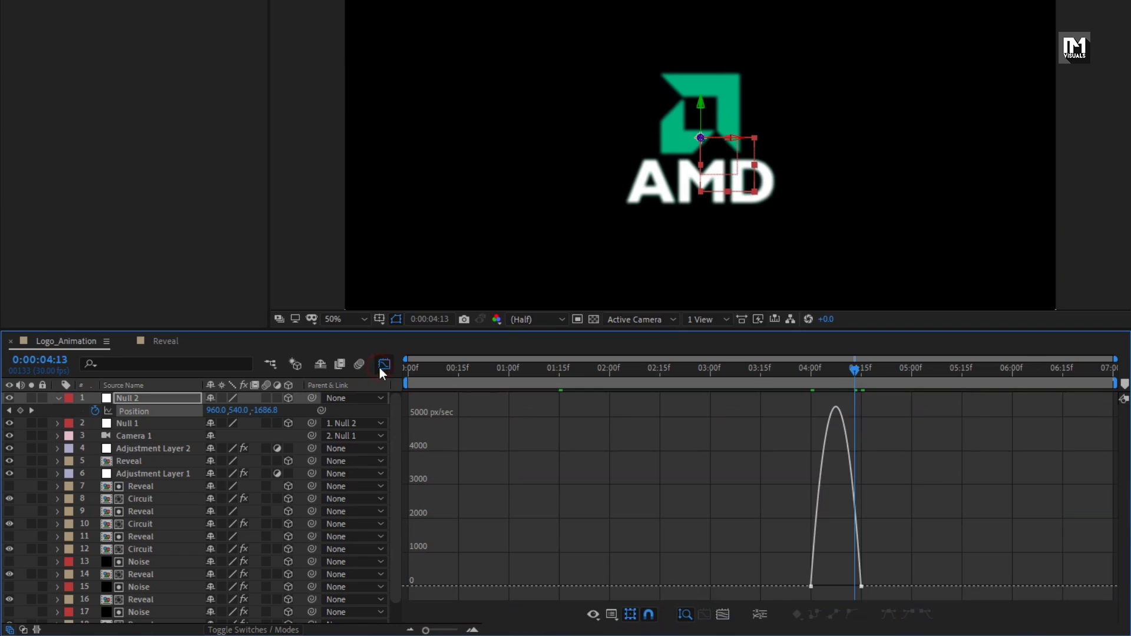
left_click_drag(888, 564, 813, 589)
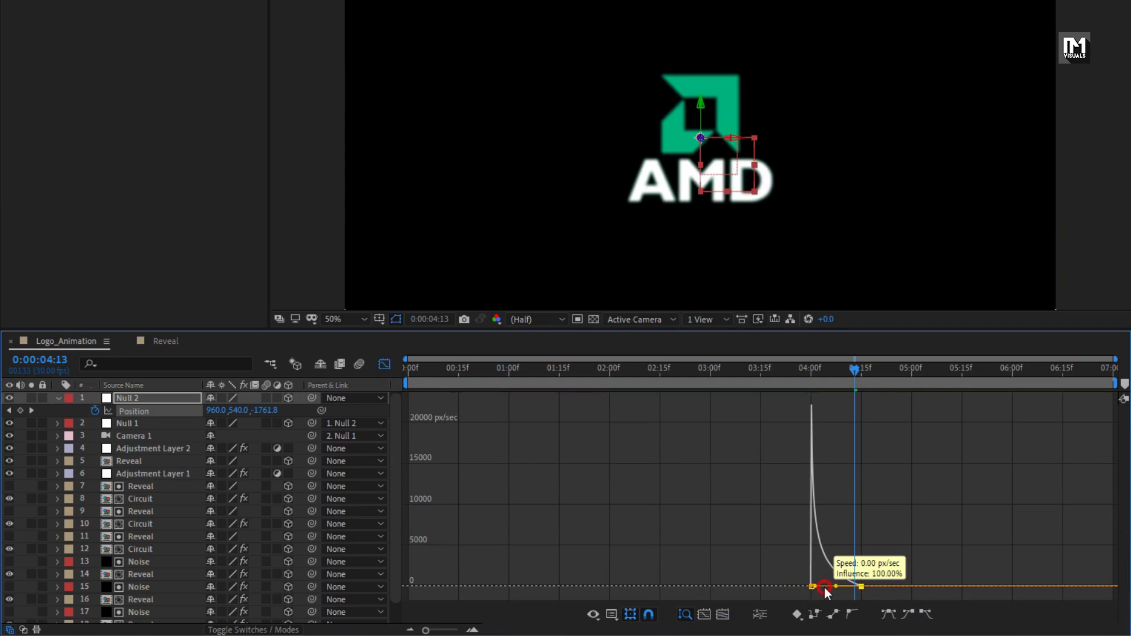
left_click(385, 363)
key("p")
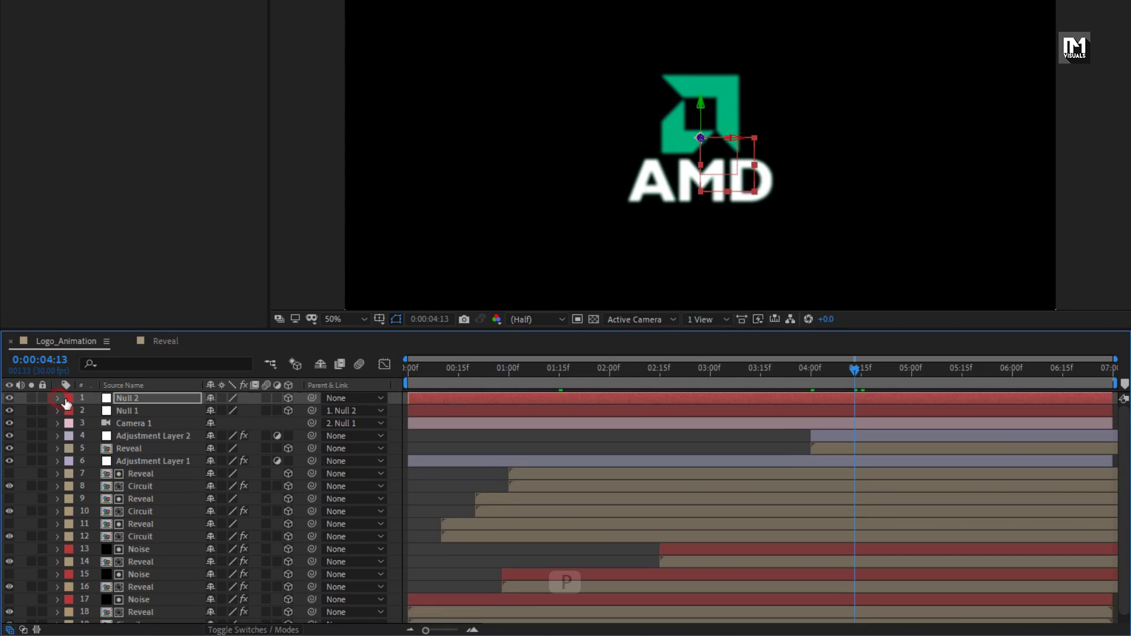
Apply Easy Ease to both of Null 1's Position keyframes, collapse the layer and scrub through the camera move
left_click(132, 410)
key("p")
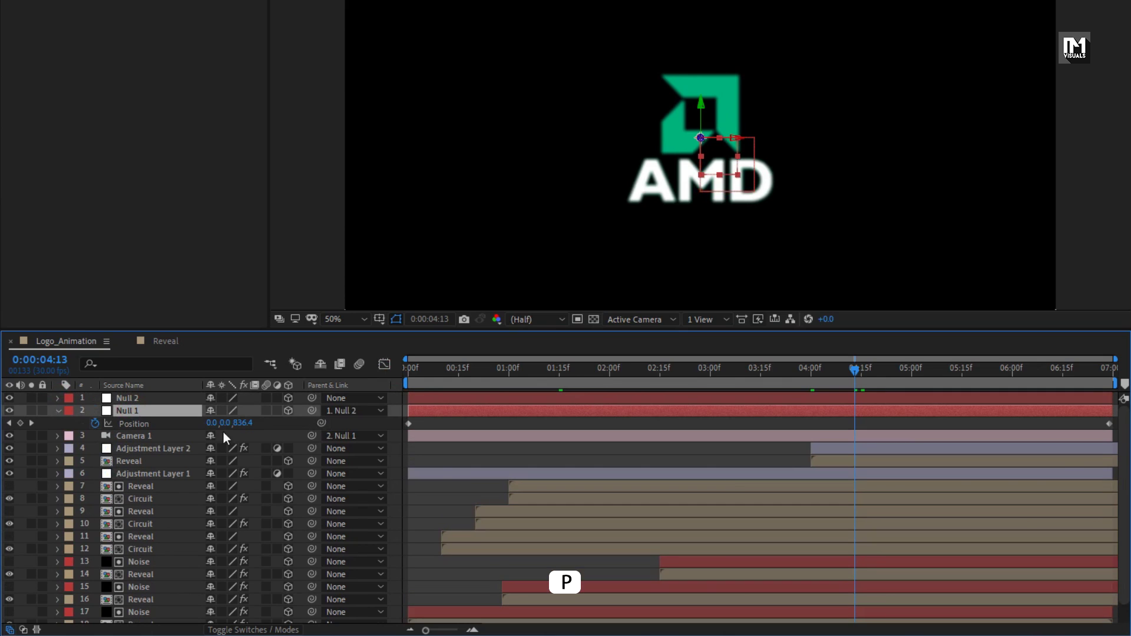
left_click(1112, 423)
left_click_drag(1115, 427, 404, 429)
right_click(407, 424)
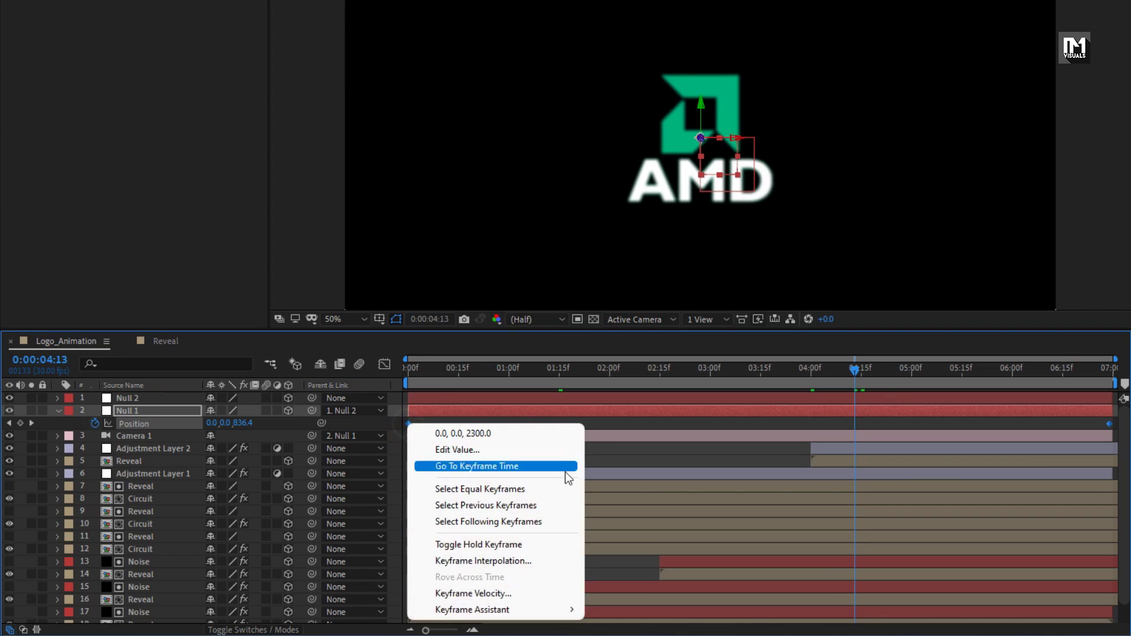
mouse_move(548, 610)
left_click(612, 512)
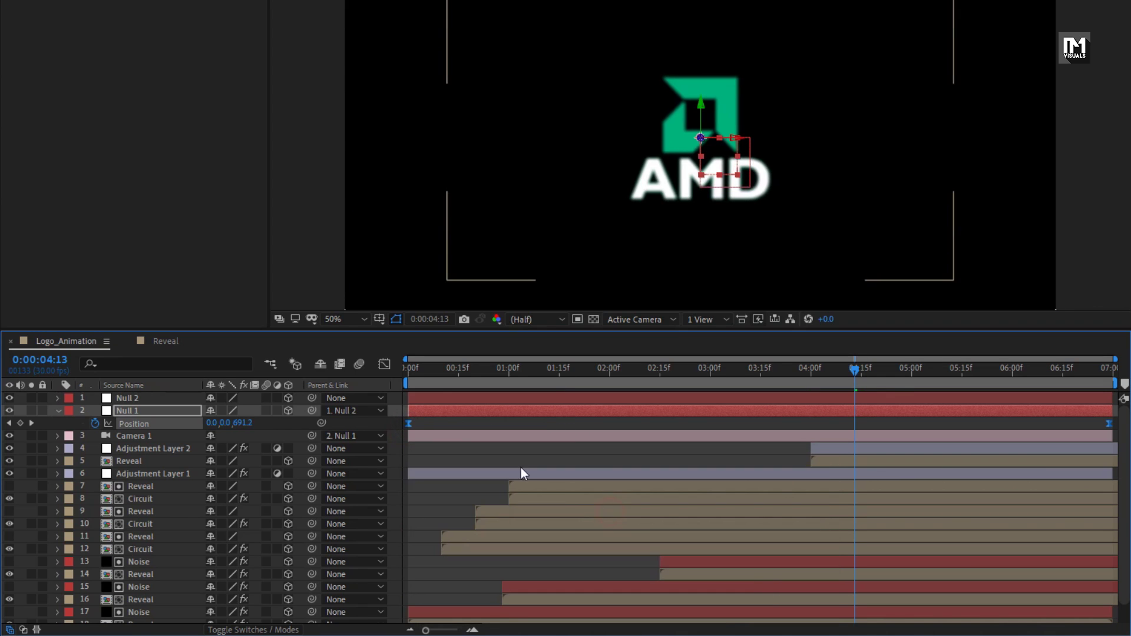
left_click(58, 411)
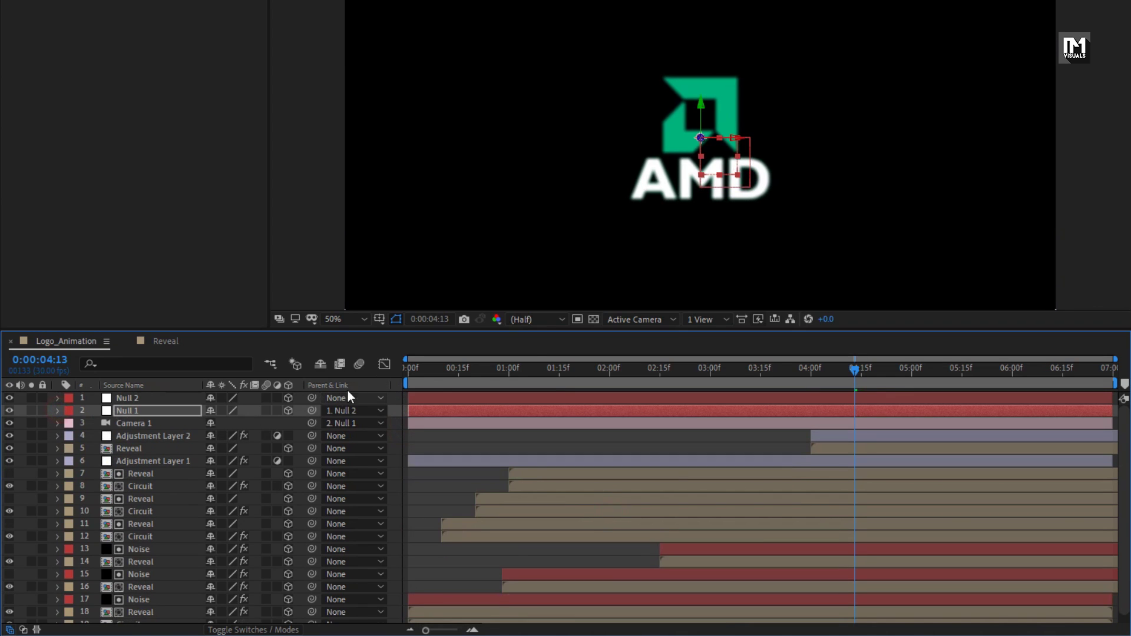
left_click_drag(527, 368, 918, 382)
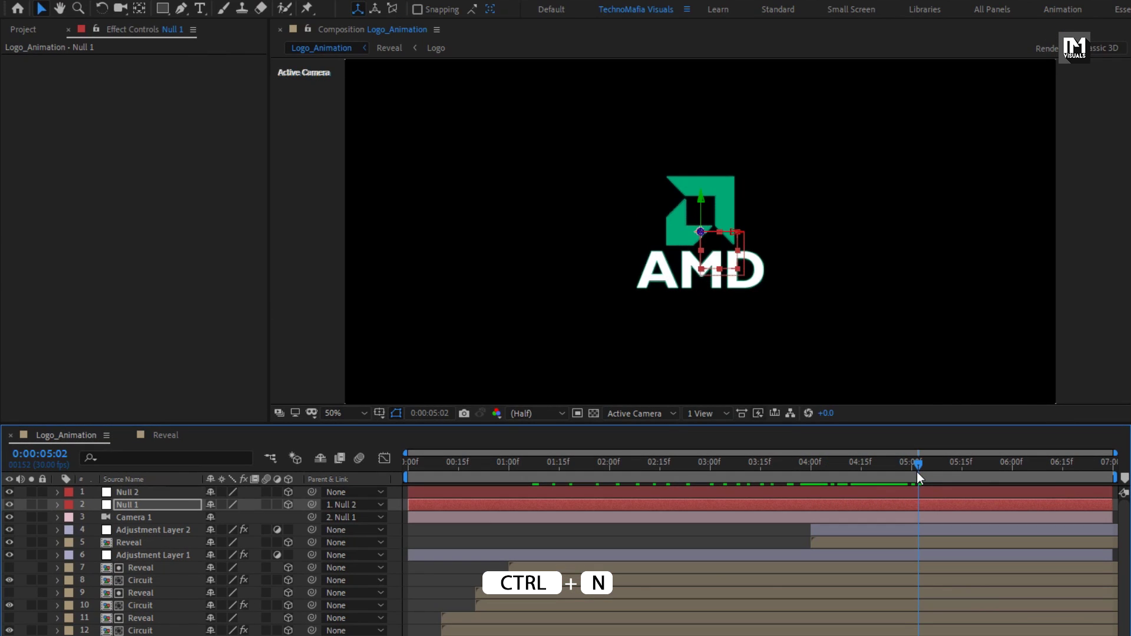
Create a new 1920 x 1080, 30 fps, 7-second composition named Lightleak
key("ctrl+n")
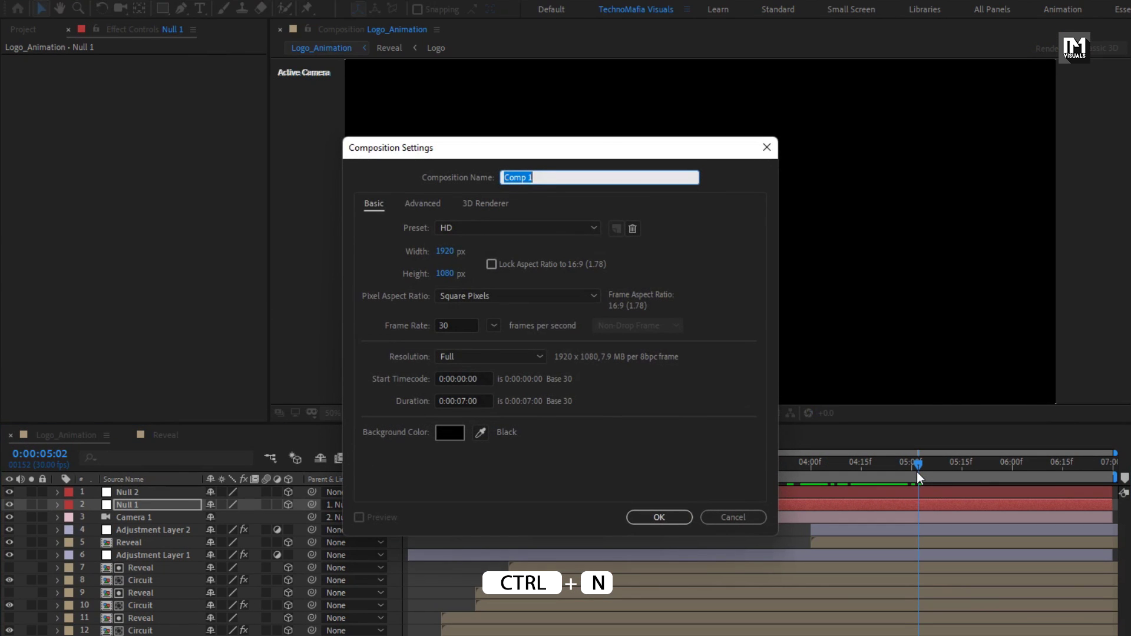
type("Lightleak")
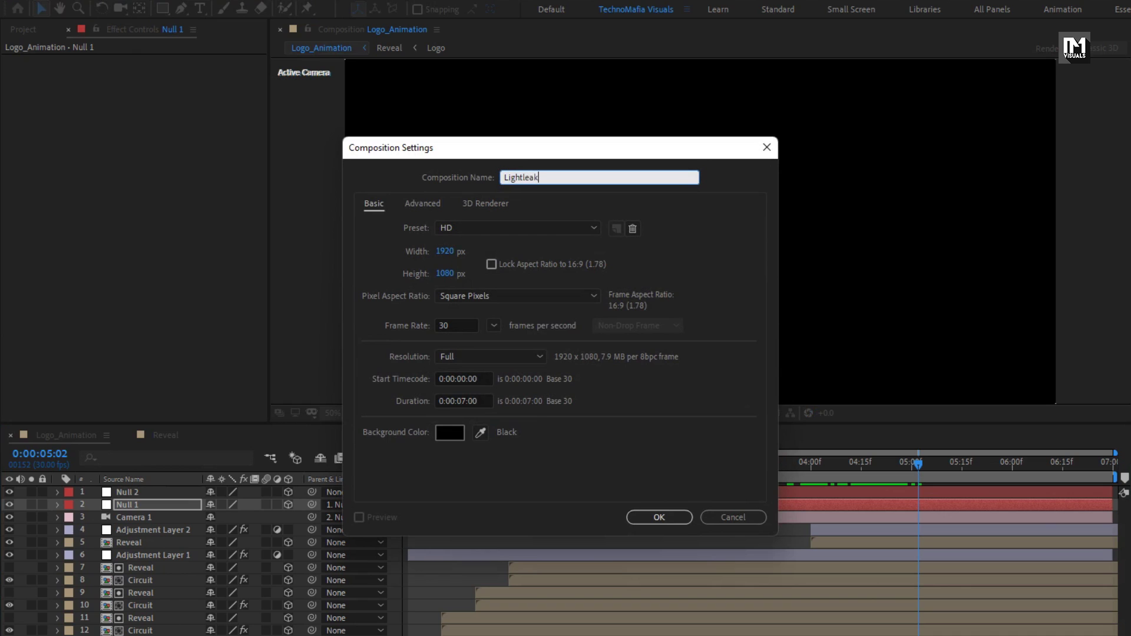
key("Return")
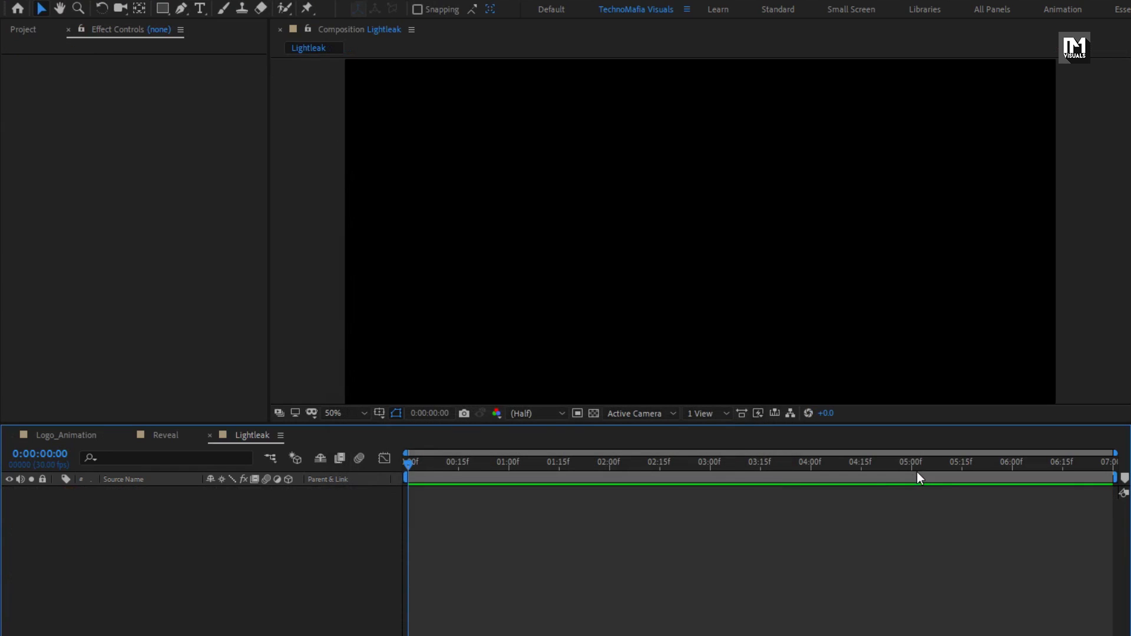
Add a black 1920 x 1080 solid named Noise to the Lightleak composition
right_click(182, 515)
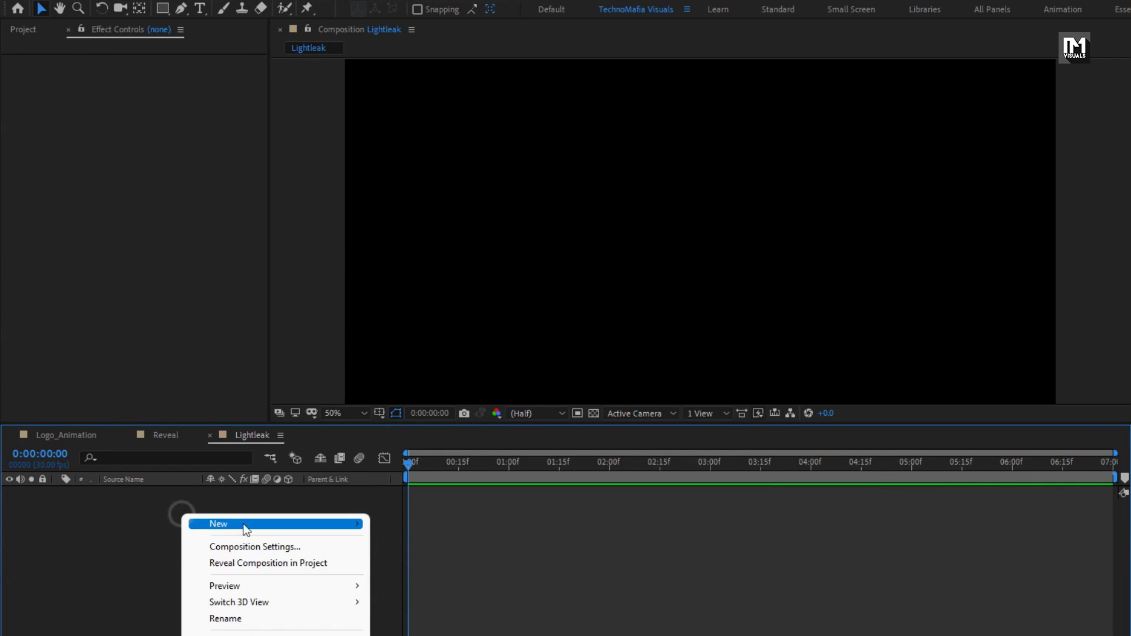
mouse_move(247, 523)
left_click(395, 562)
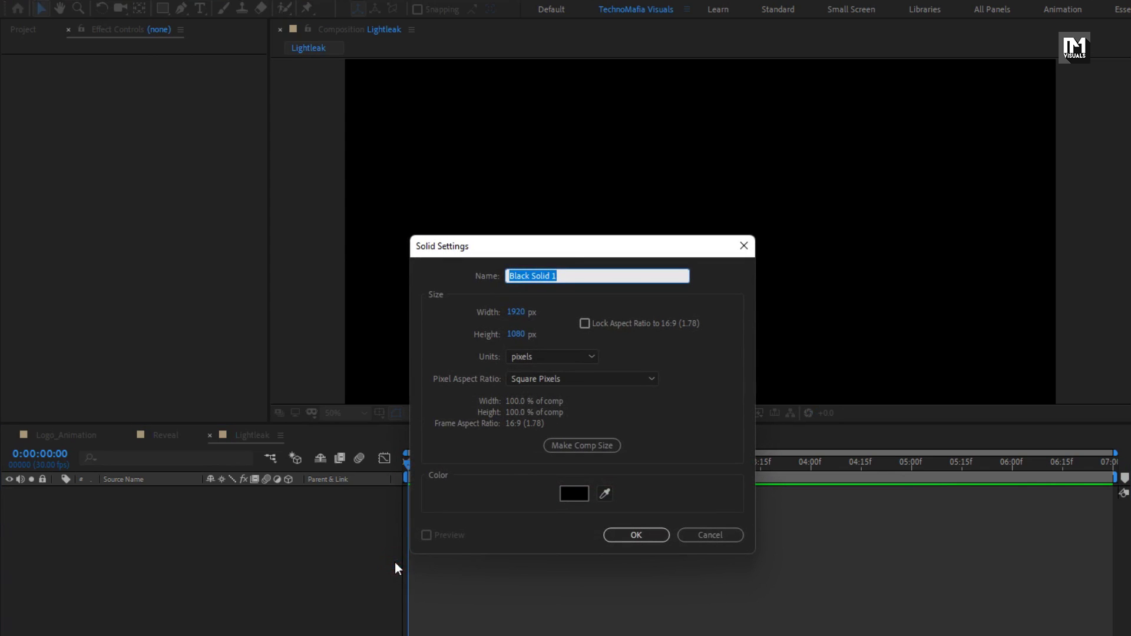
type("Noise")
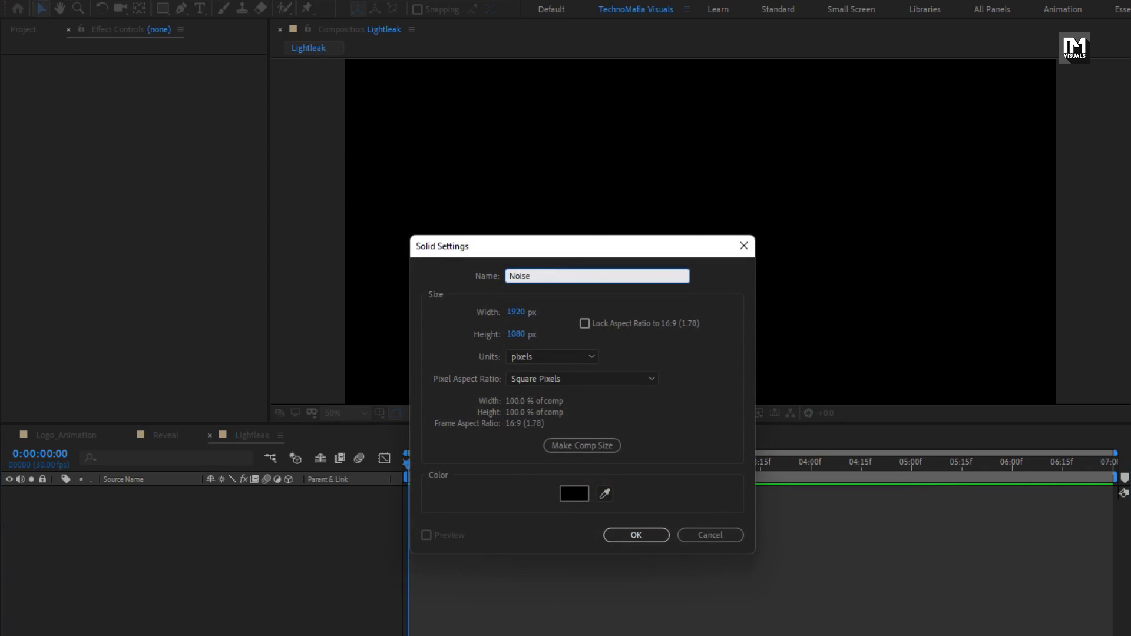
left_click(635, 535)
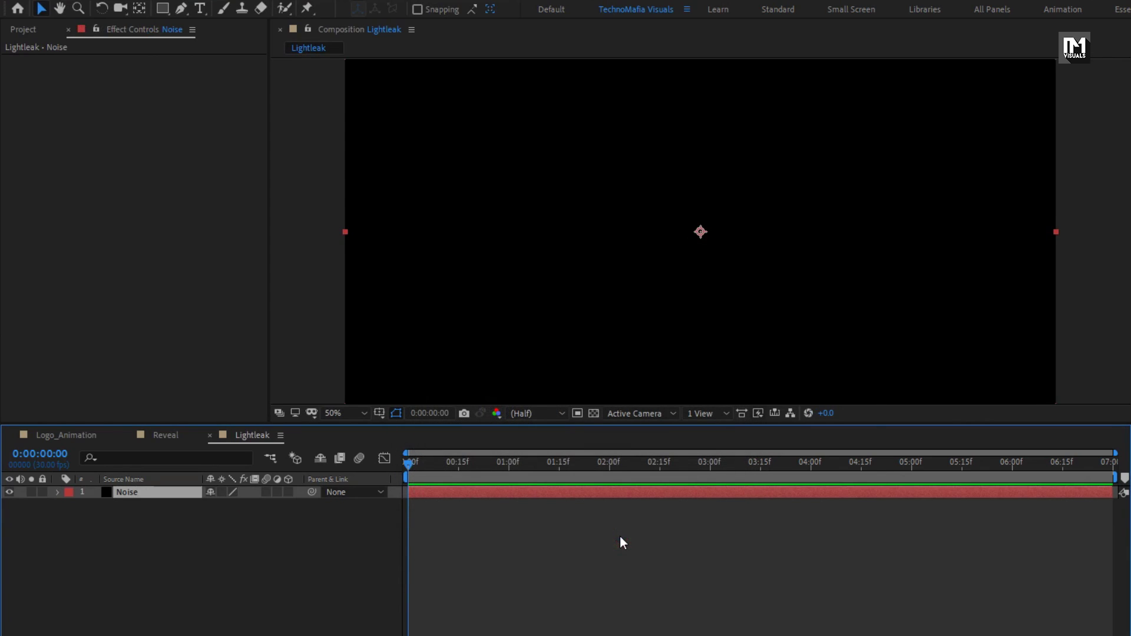
Apply Fractal Noise to the Noise solid, with Fractal Type set to Dynamic and Noise Type to Linear
left_click(1020, 52)
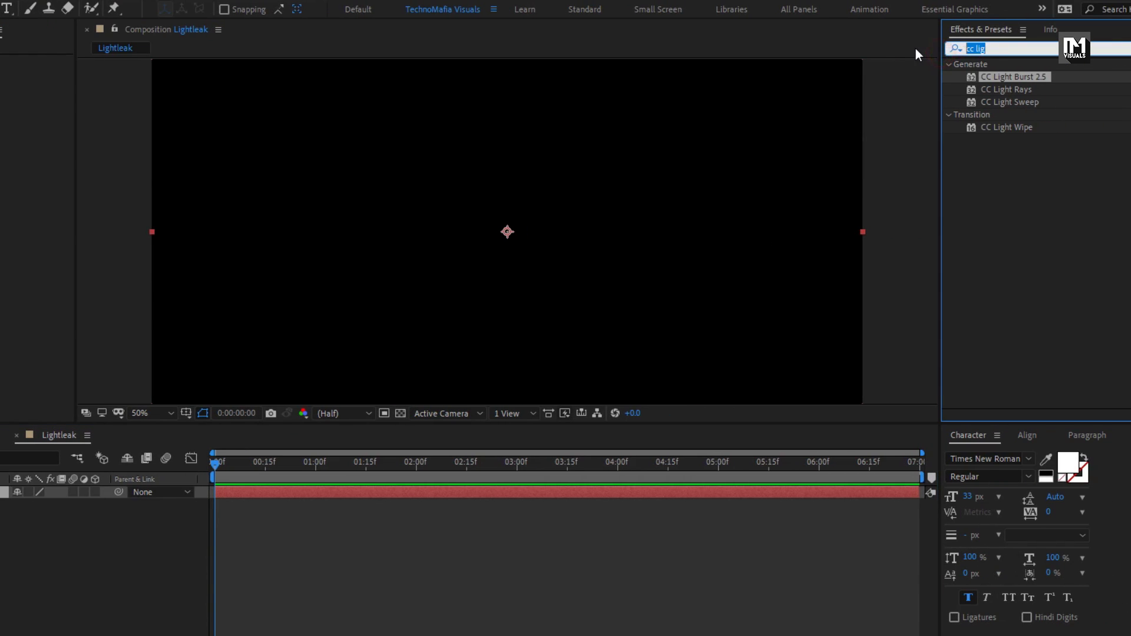
type("fract")
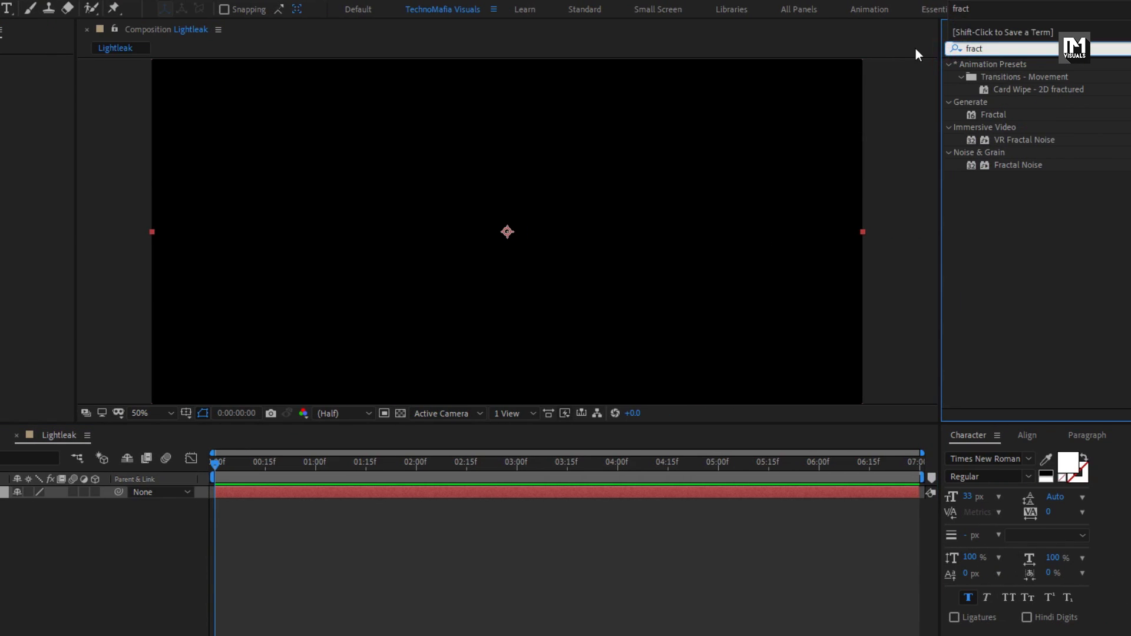
double_click(1017, 165)
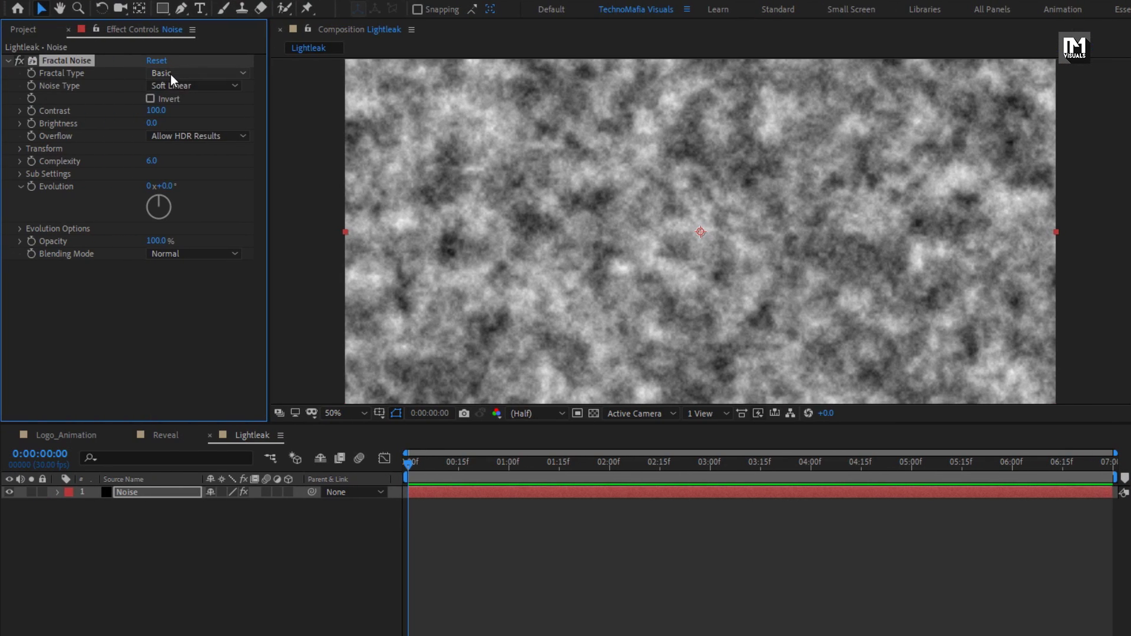
left_click(171, 74)
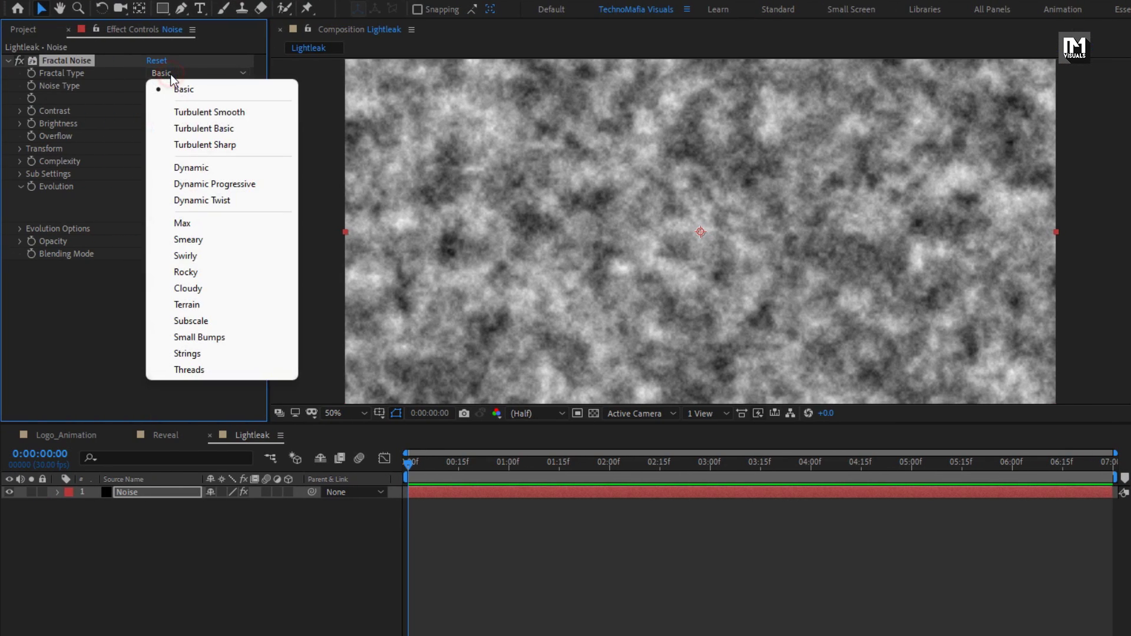
left_click(185, 168)
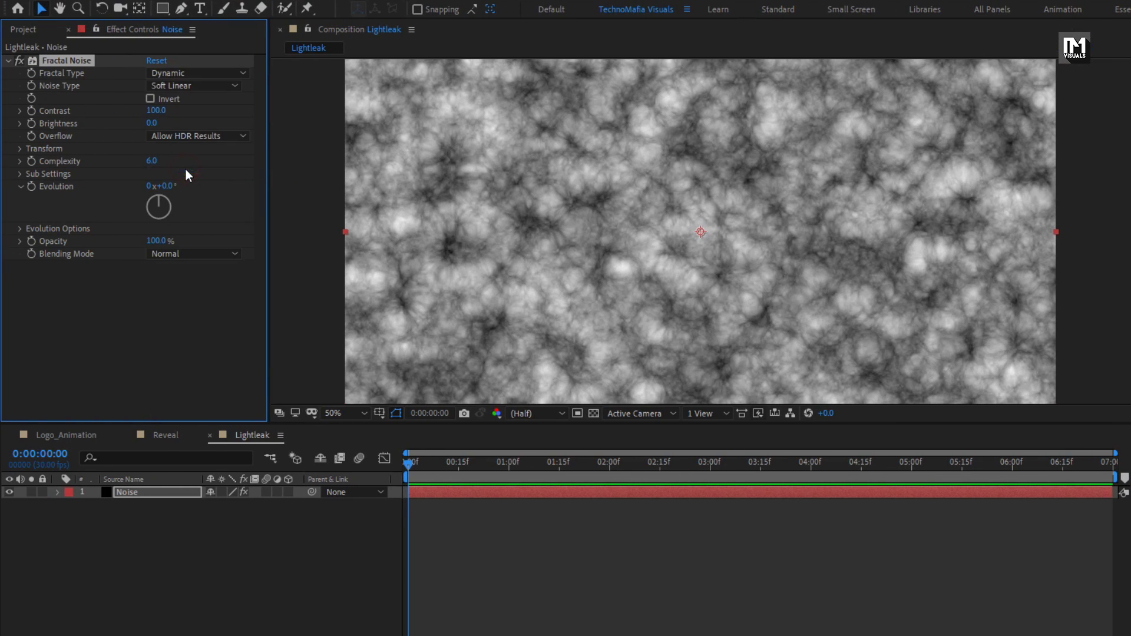
left_click(188, 86)
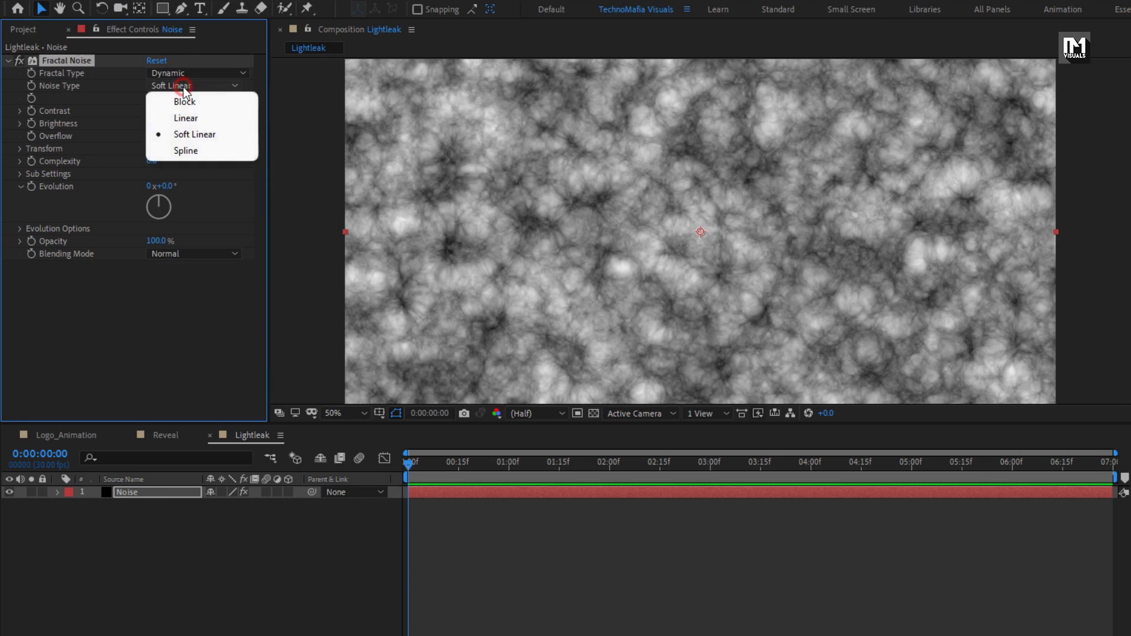
left_click(189, 116)
Set the Fractal Noise Contrast to 250 and Brightness to -80
left_click(157, 112)
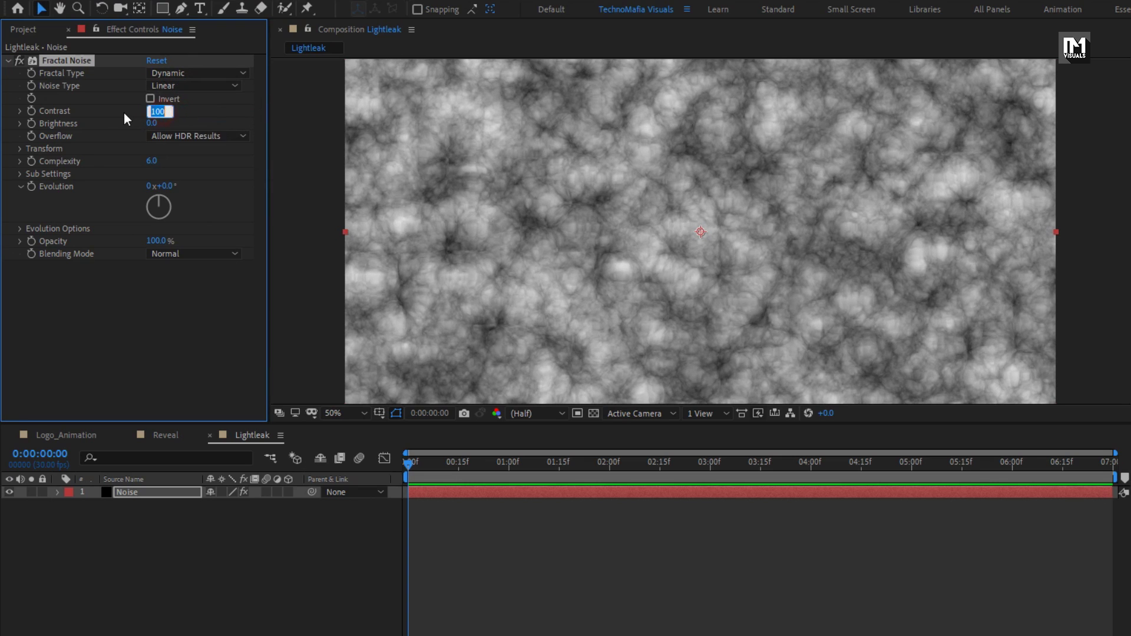
type("250")
key("Return")
left_click(151, 123)
type("-")
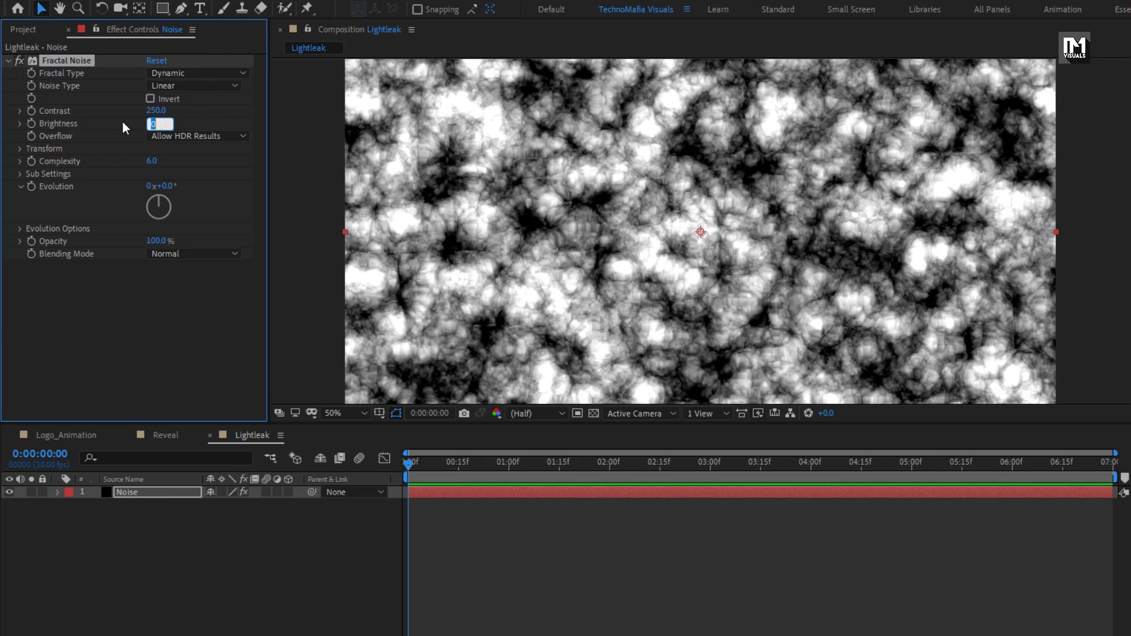
type("80")
key("Return")
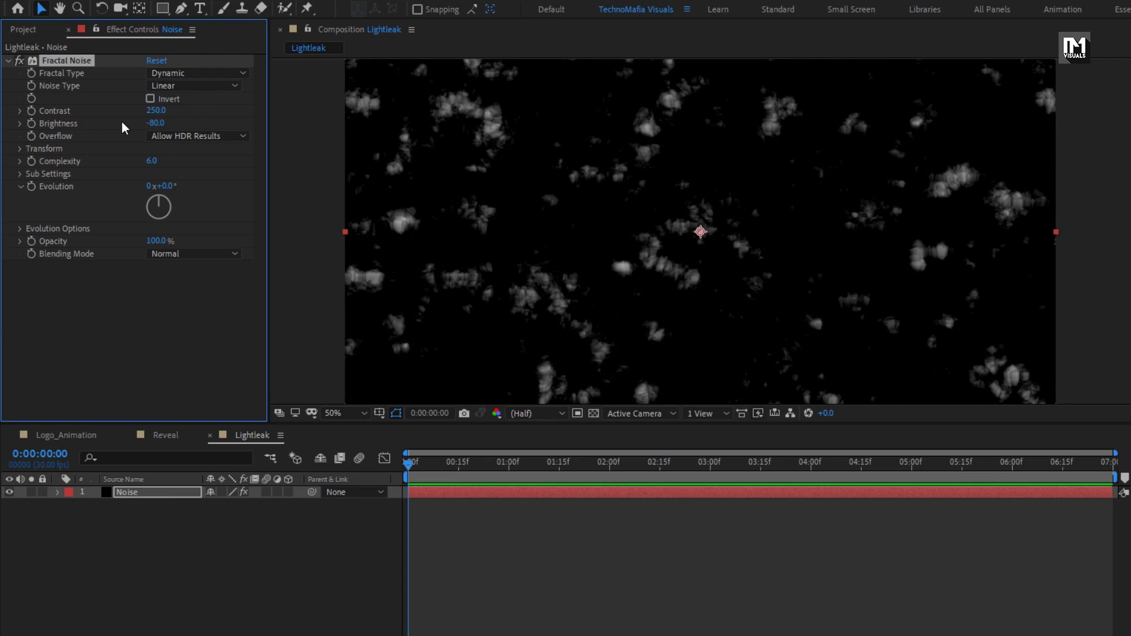
In the Fractal Noise Transform settings, set Rotation to -1° and Scale to 2200
left_click(19, 149)
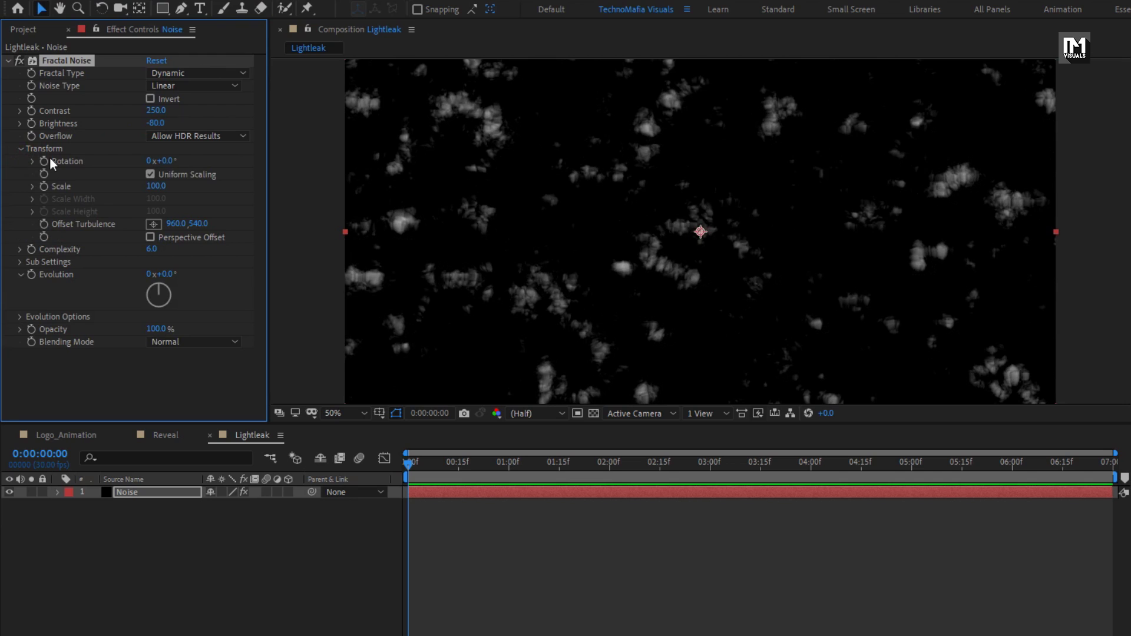
left_click(164, 161)
left_click(33, 186)
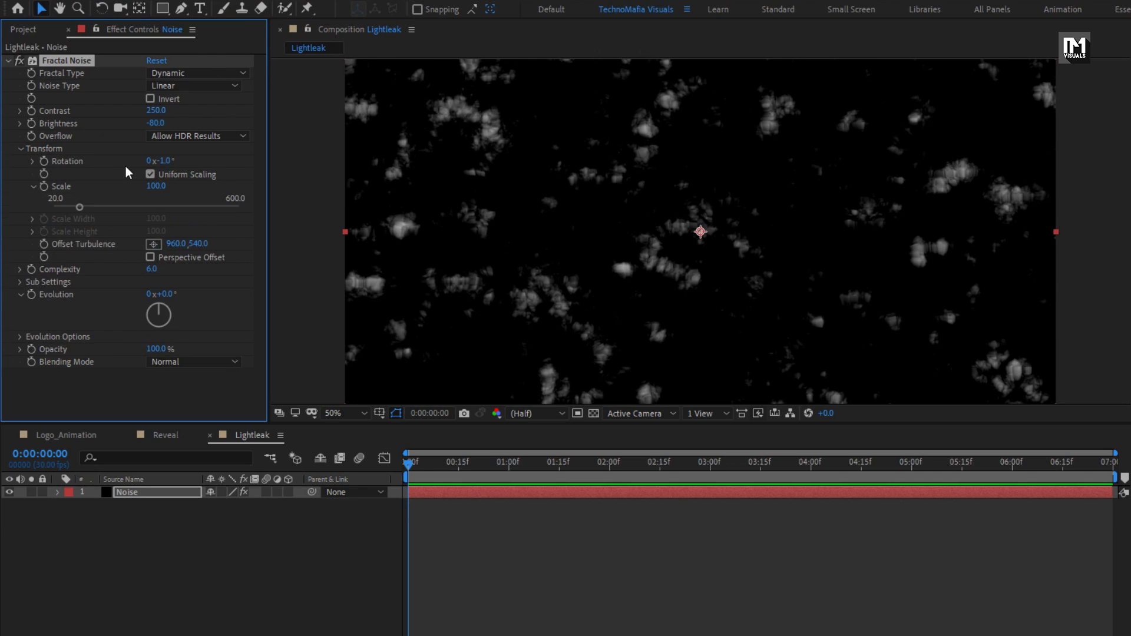
left_click(153, 185)
key("Return")
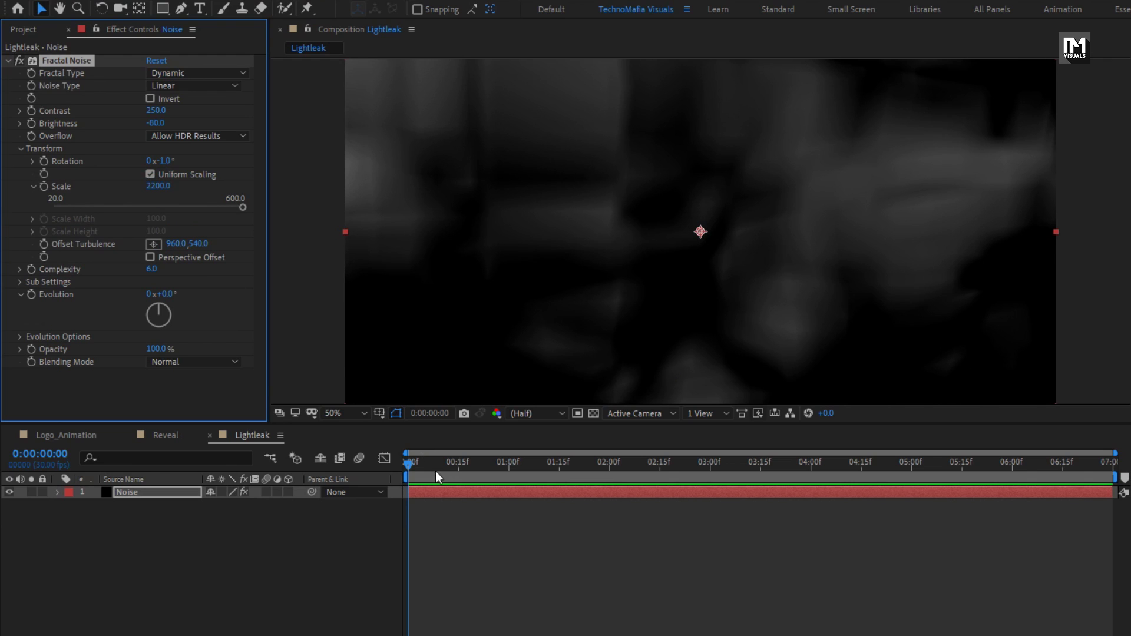
Move to 0:00:01:10 and set the Fractal Noise Complexity to 1
left_click_drag(435, 471, 542, 463)
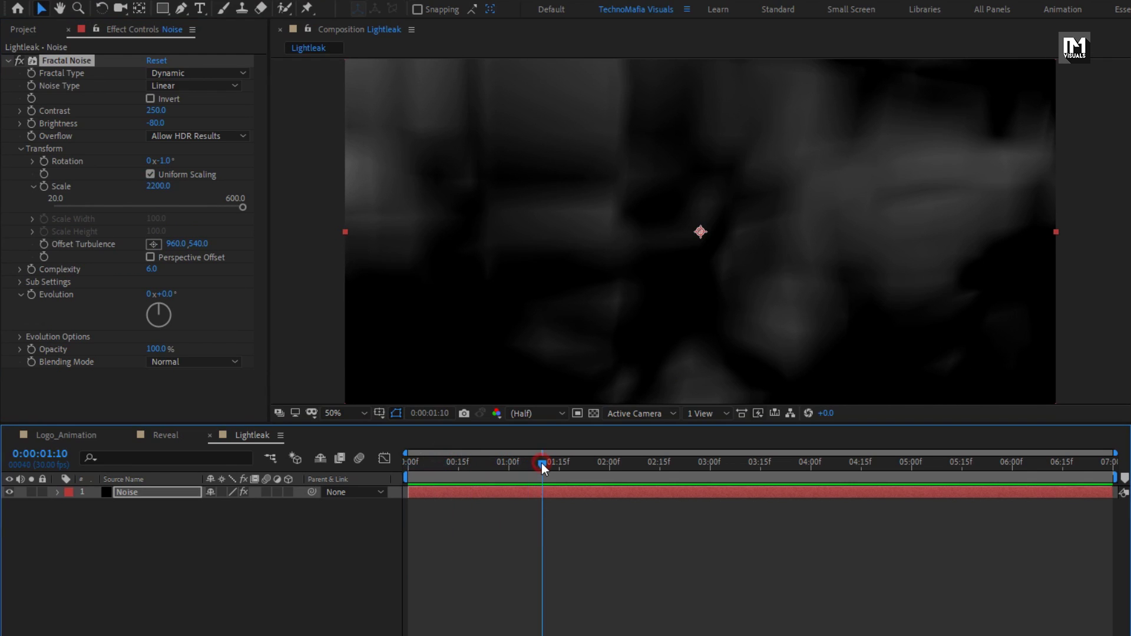
left_click(152, 268)
type("1")
key("Return")
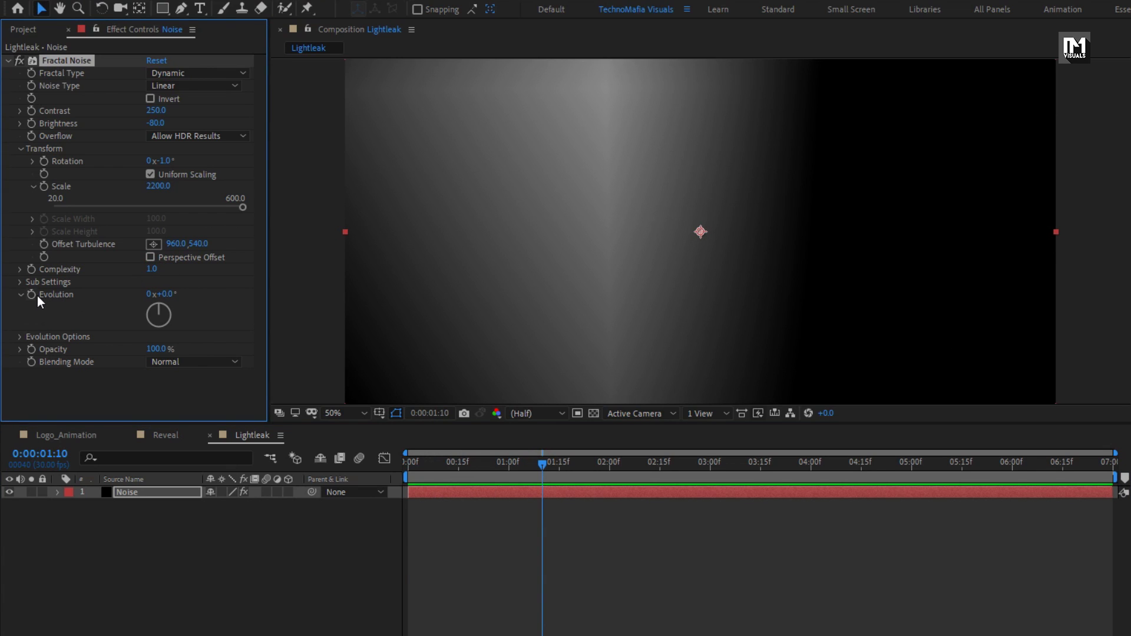
Drive the Fractal Noise Evolution with the expression time*300, scrub to check the motion and collapse the Noise layer
key("alt")
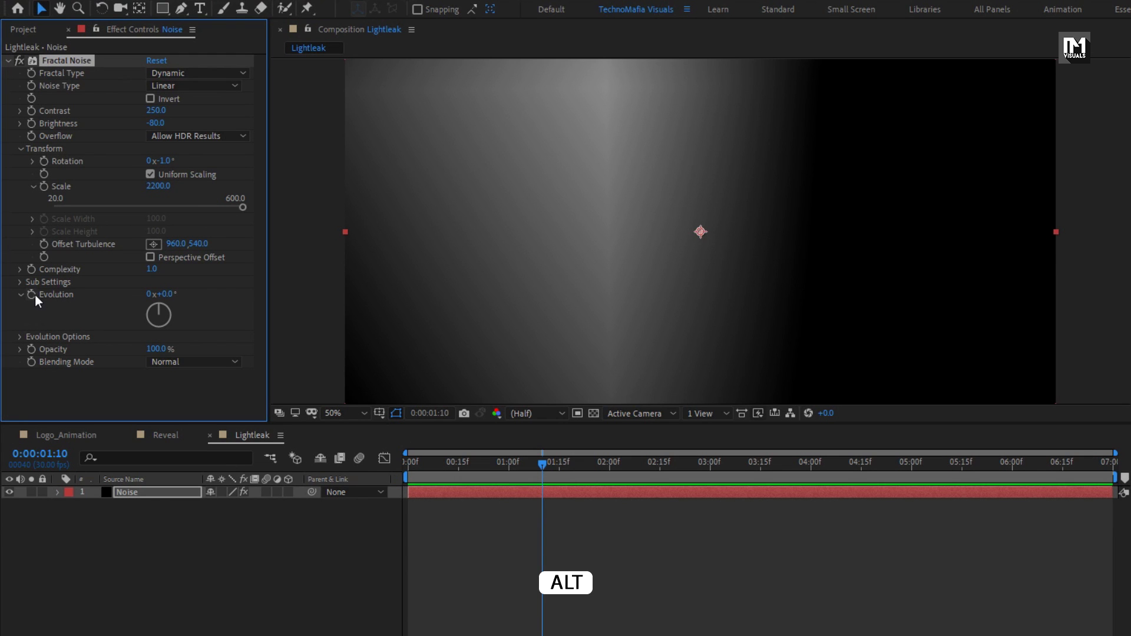
left_click(32, 295, "alt")
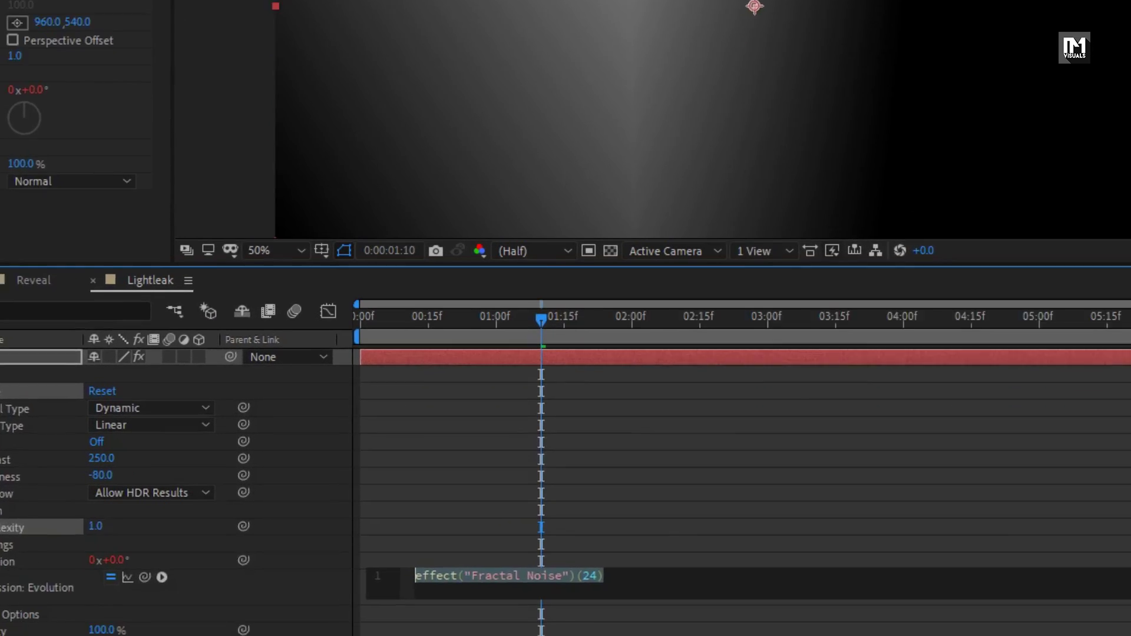
type("time*300")
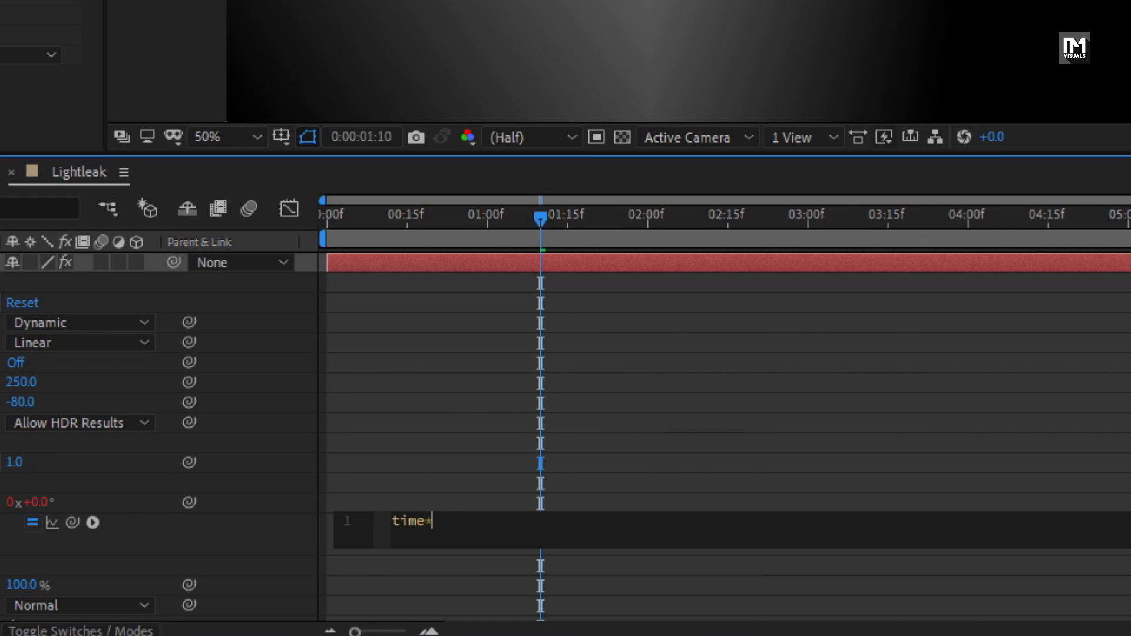
key("KP_Enter")
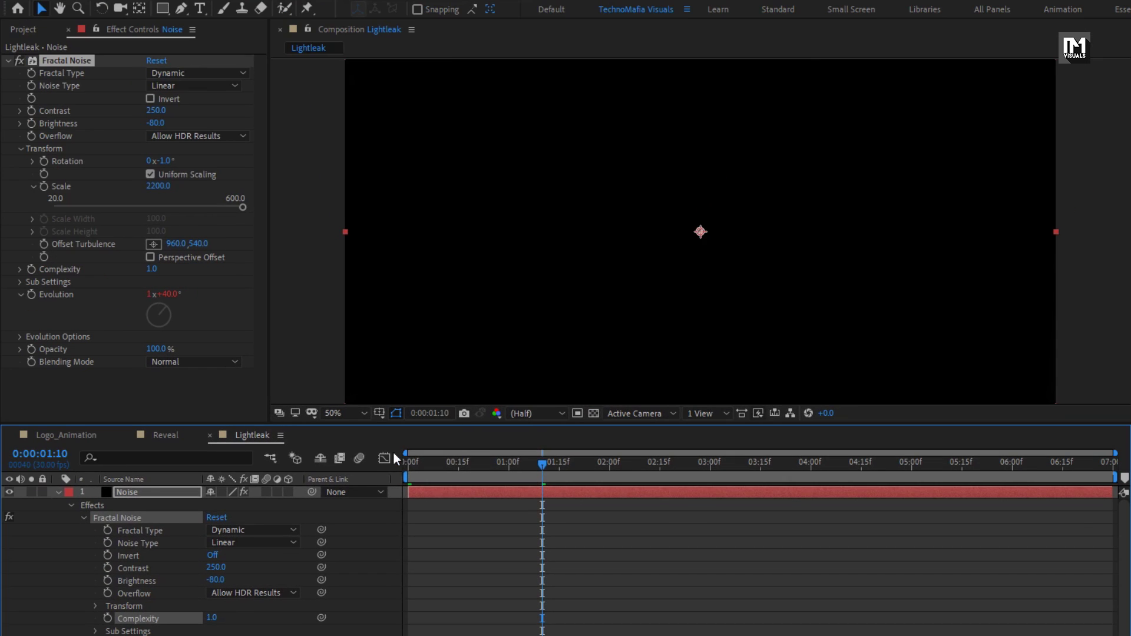
left_click_drag(335, 215, 624, 222)
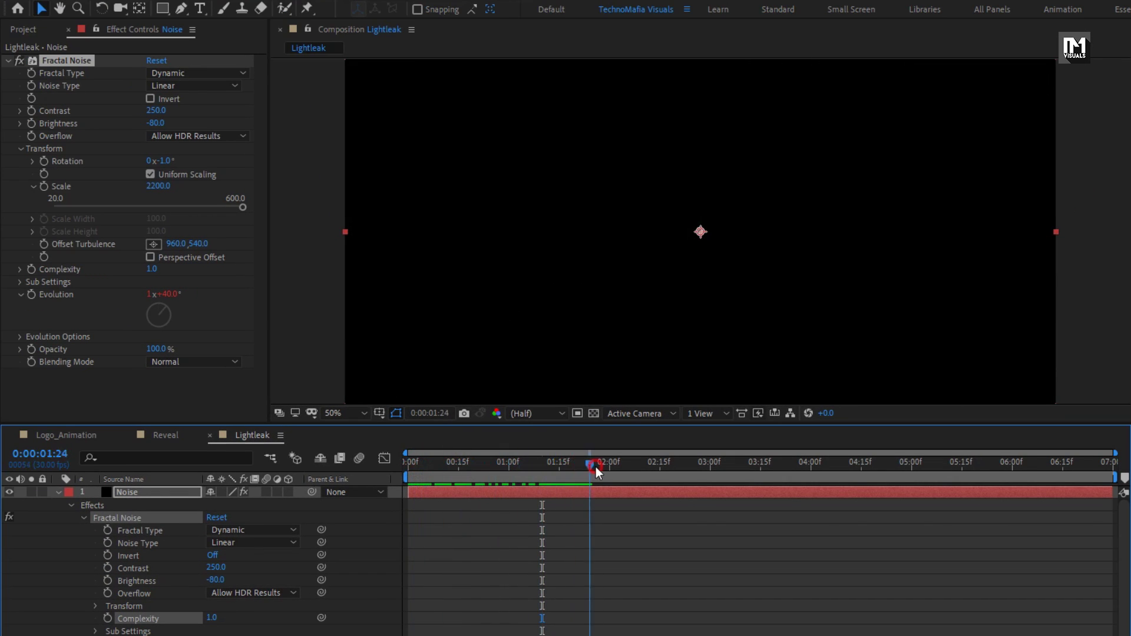
left_click_drag(595, 467, 409, 475)
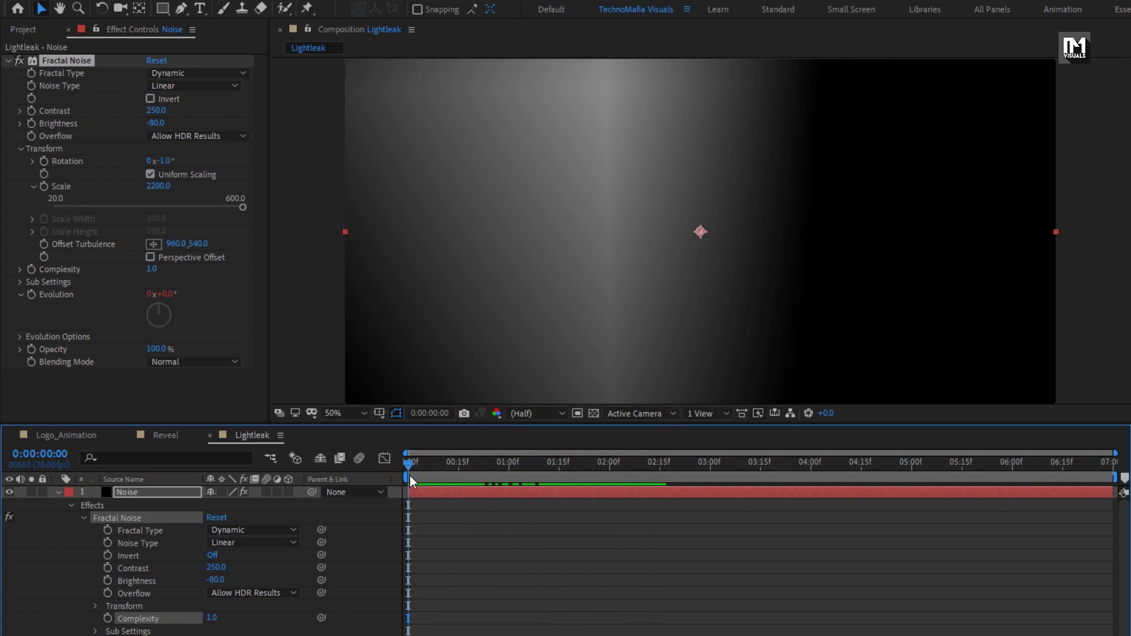
scroll(69, 515, "down", 2)
scroll(69, 515, "up", 2)
left_click(58, 493)
Apply the Curves effect to the Noise layer after its Fractal Noise
left_click(128, 491)
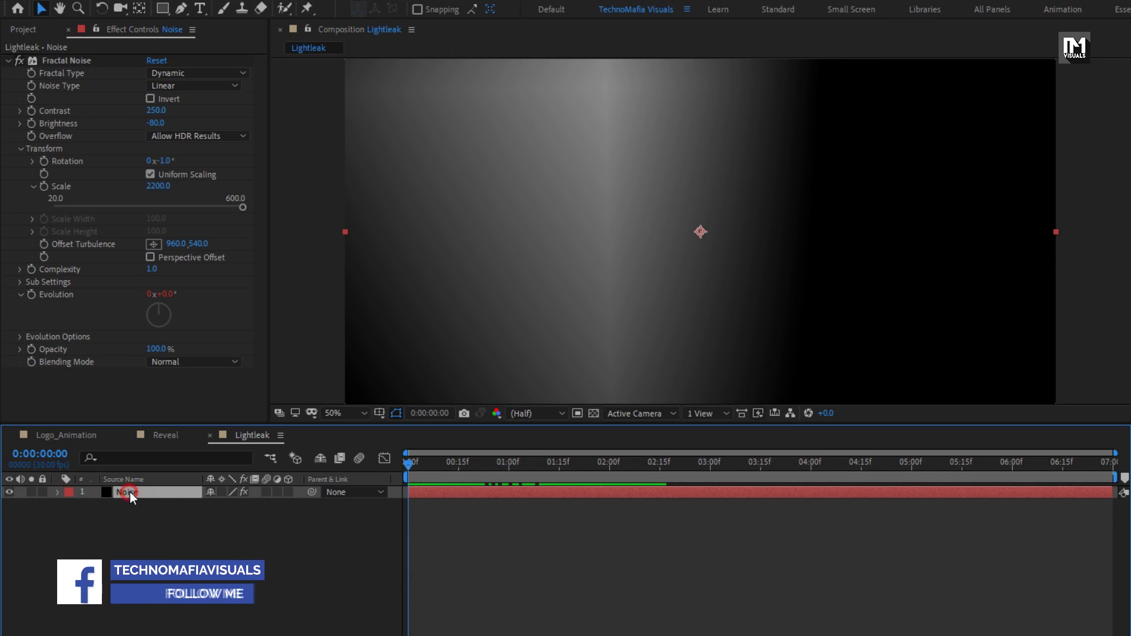
left_click(9, 61)
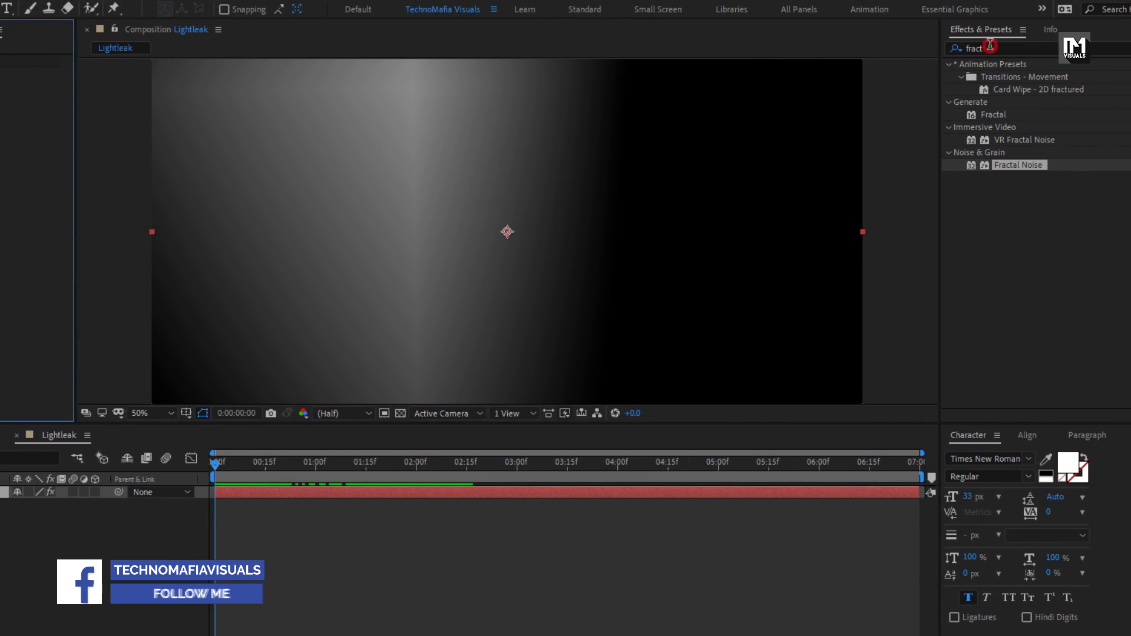
left_click(990, 47)
type("curv")
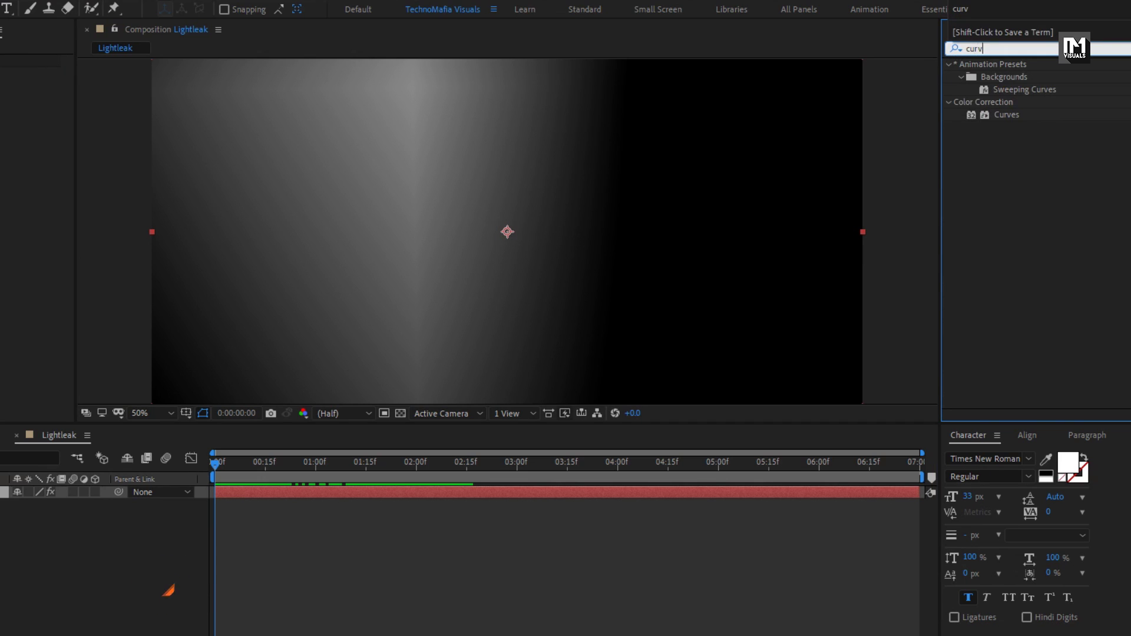
left_click(1002, 115)
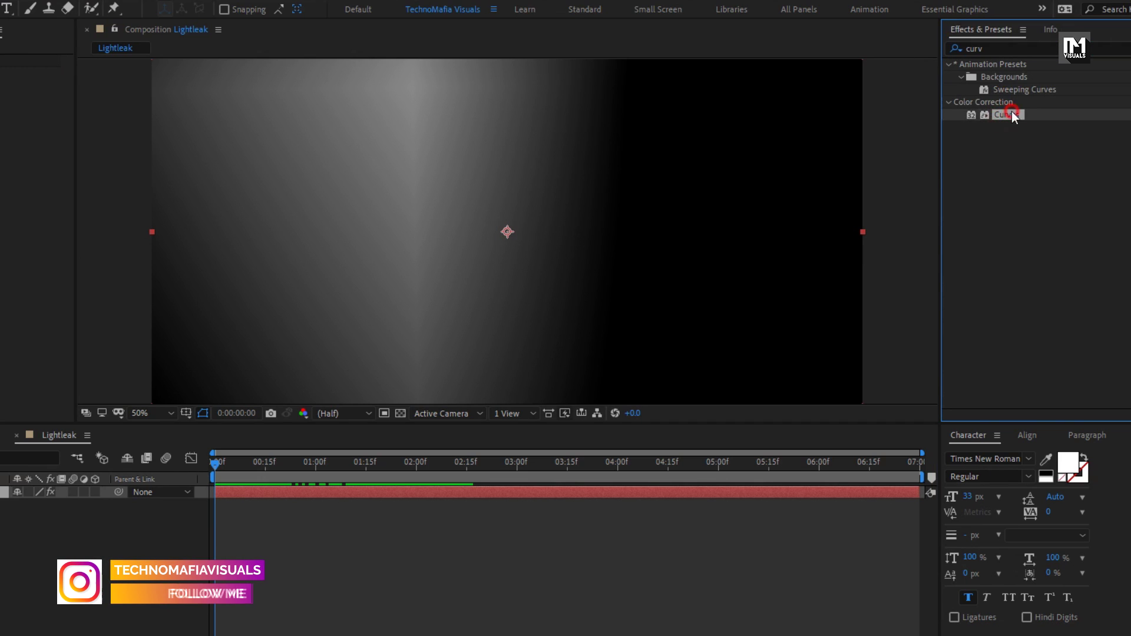
left_click_drag(1011, 115, 482, 225)
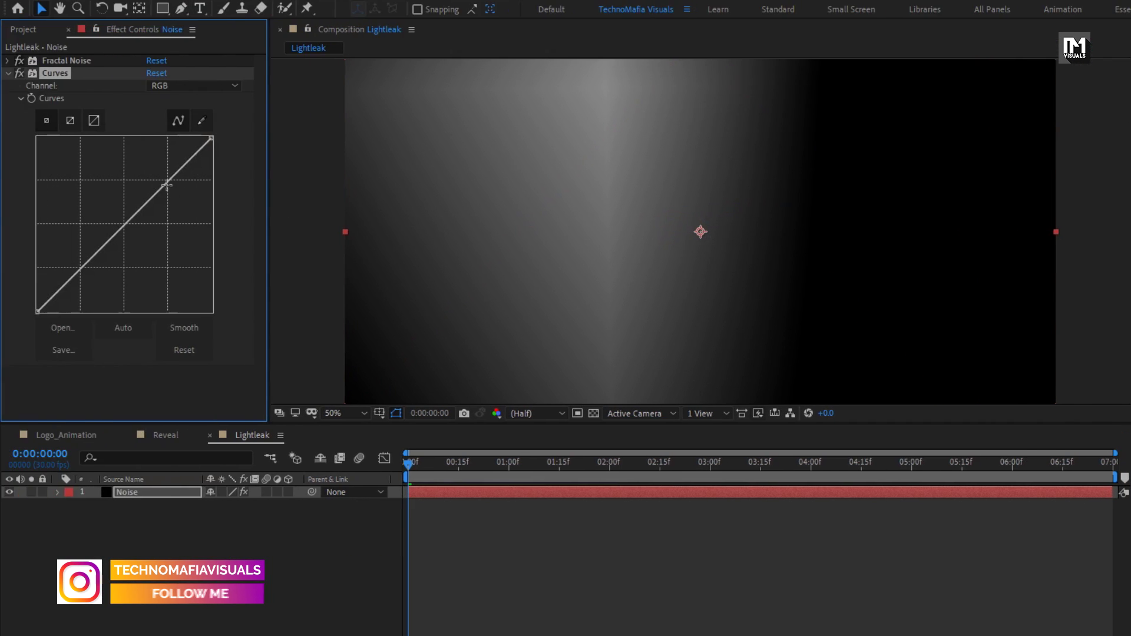
Shape the RGB curve into a contrast-boosting S and steeply raise the Red channel curve, moving its black point slightly inward
left_click_drag(166, 185, 144, 162)
left_click_drag(72, 277, 70, 293)
left_click(177, 87)
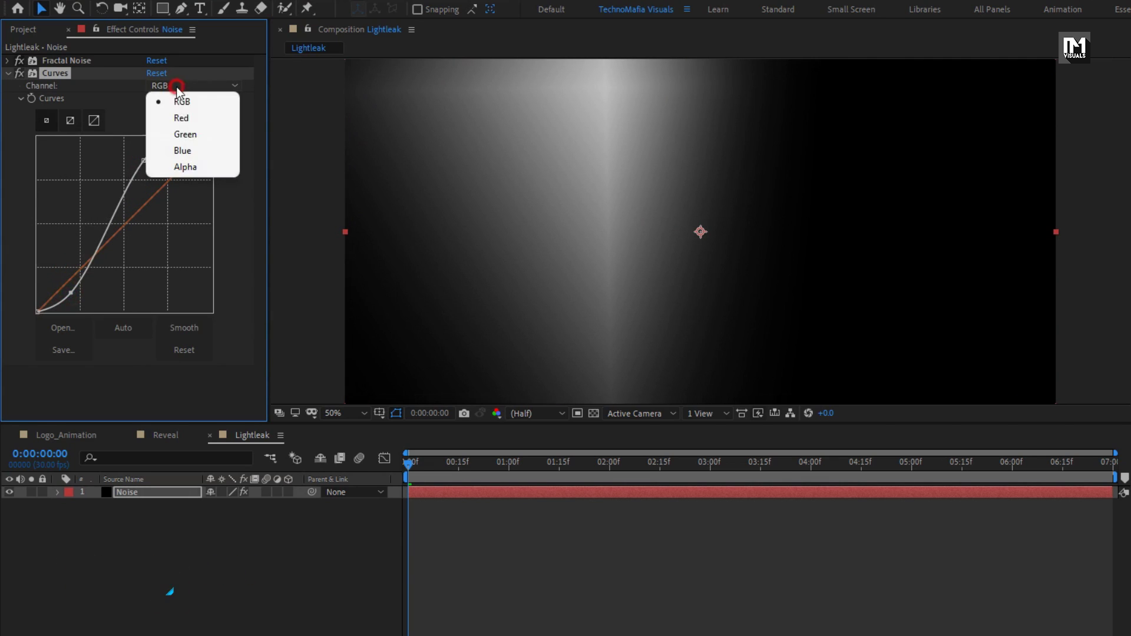
left_click(181, 115)
left_click_drag(124, 226, 106, 146)
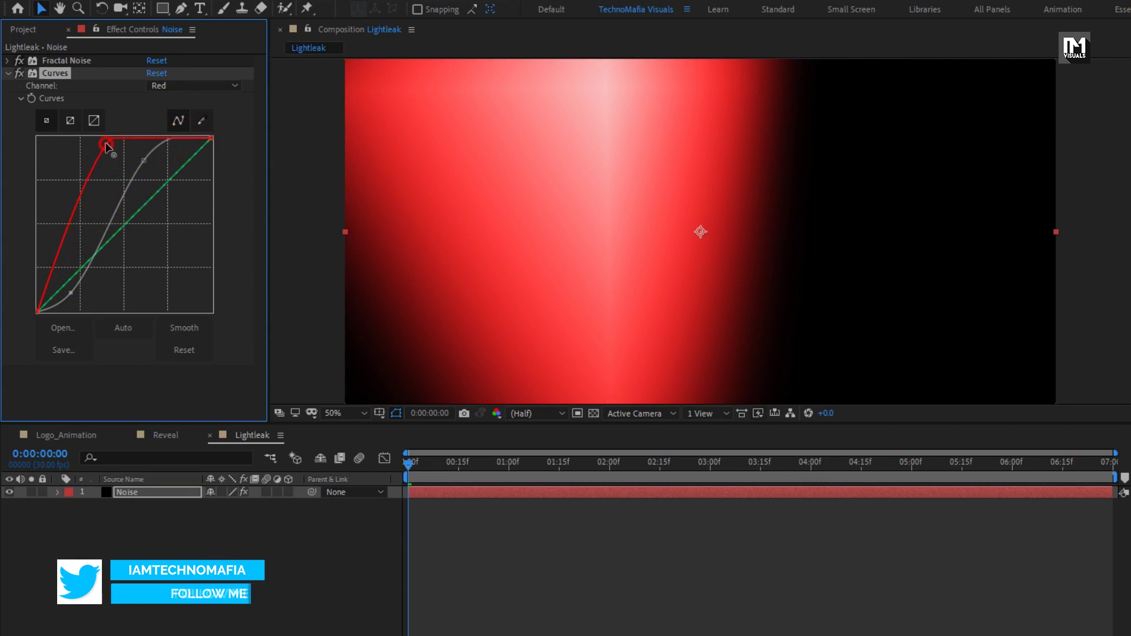
left_click_drag(38, 312, 42, 315)
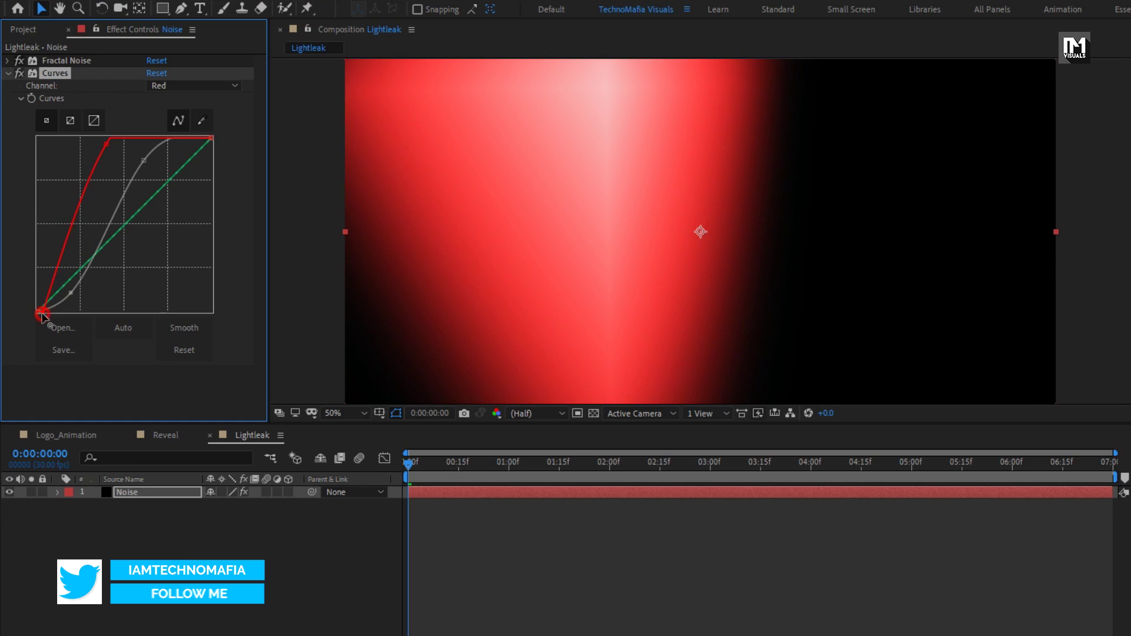
Shape the Green channel curve into an S with raised highlights and lowered shadows
left_click(177, 86)
left_click(174, 132)
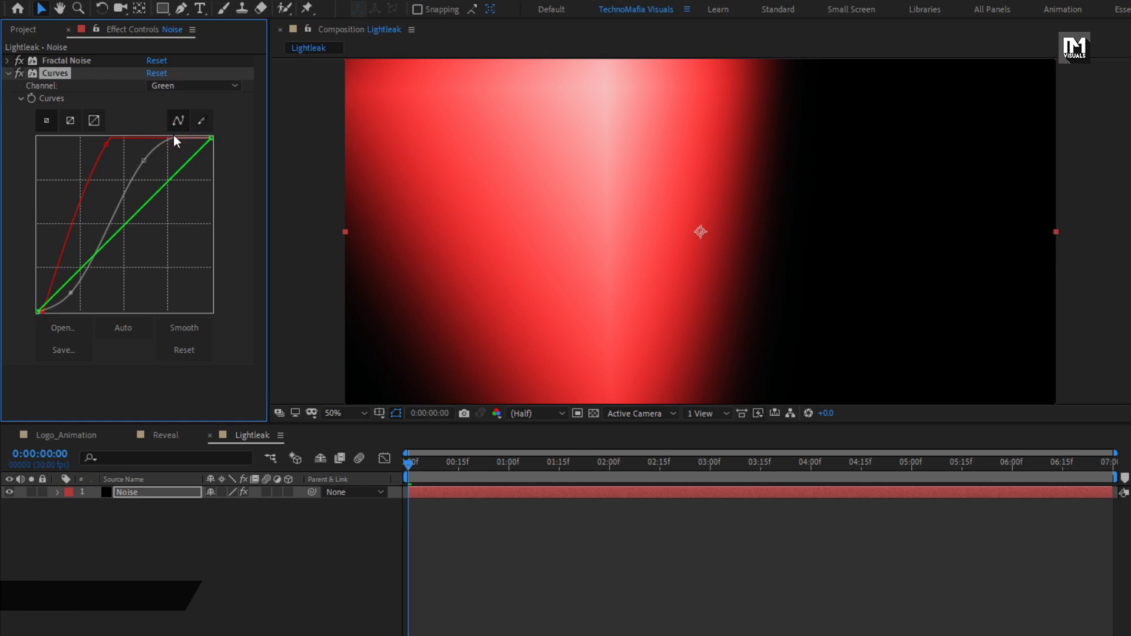
left_click_drag(173, 138, 144, 160)
left_click_drag(66, 269, 71, 291)
Bend the Blue channel curve with an inward black point, a flat middle and lowered highlights, and lower the RGB curve's upper point
left_click(182, 86)
left_click(184, 148)
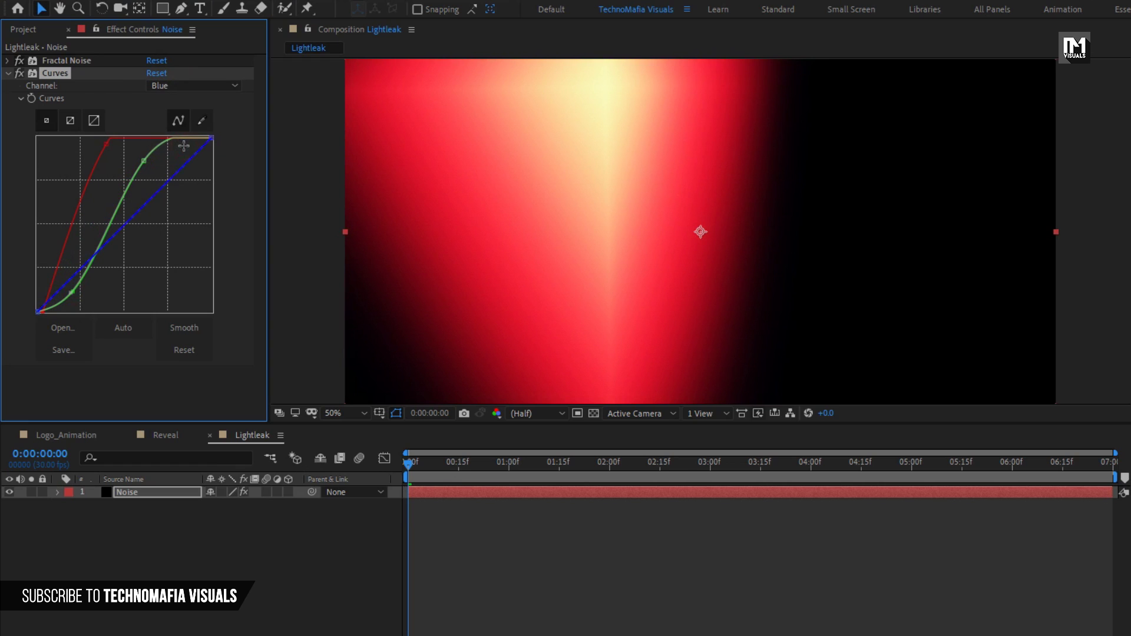
left_click_drag(184, 146, 182, 202)
left_click(117, 284)
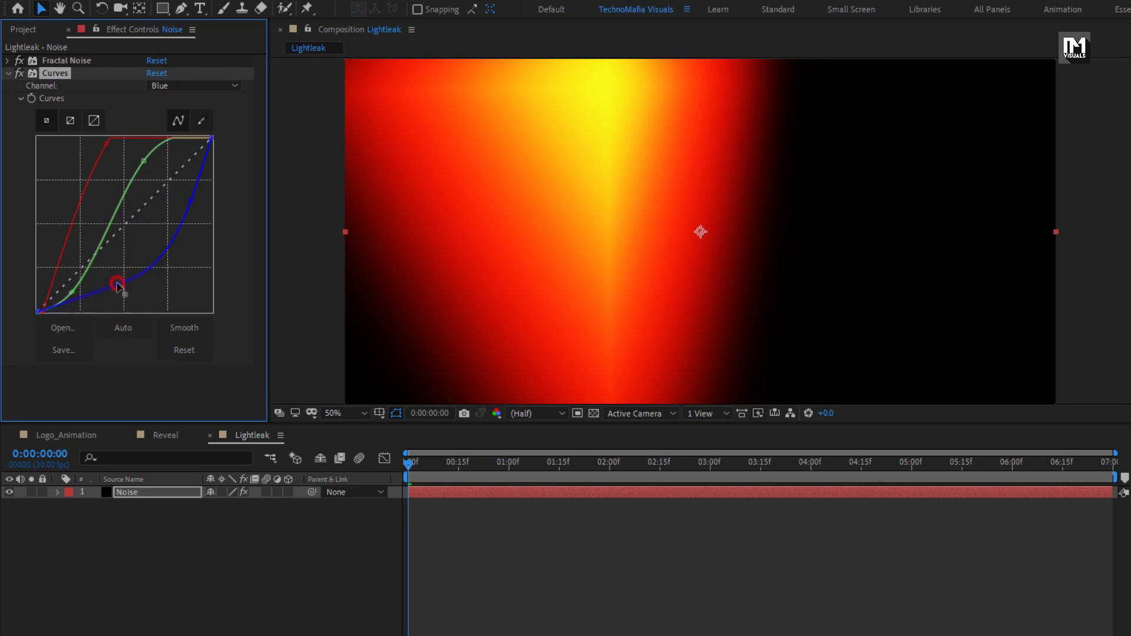
left_click_drag(117, 284, 93, 266)
left_click_drag(39, 313, 57, 314)
left_click_drag(121, 251, 148, 244)
left_click_drag(198, 205, 186, 197)
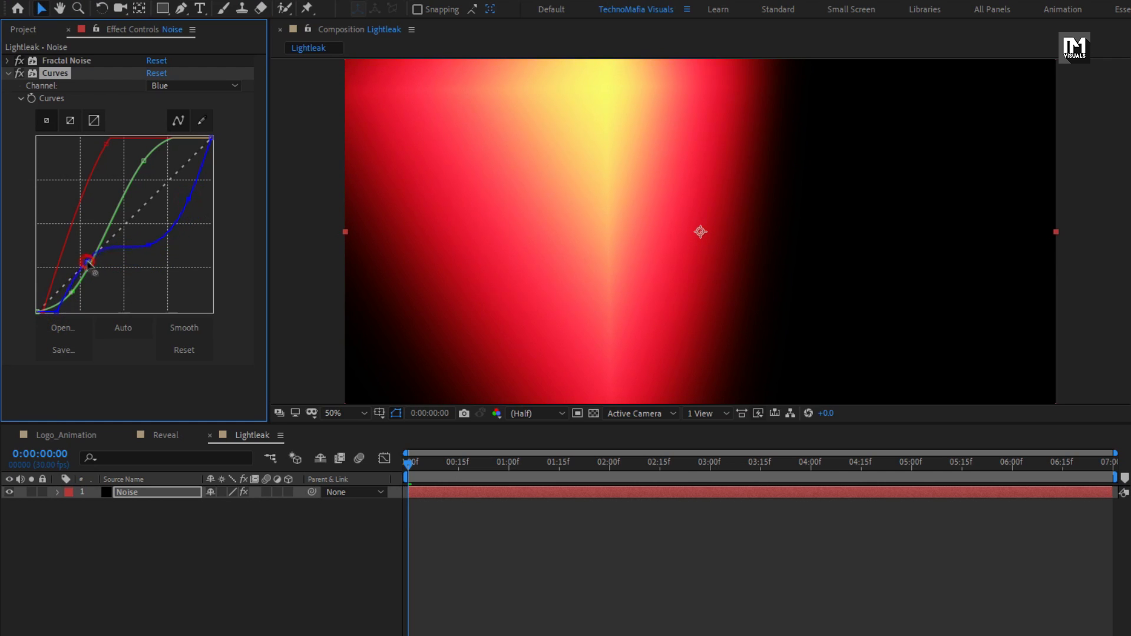
mouse_move(89, 260)
left_mouse_down()
mouse_move(96, 266)
mouse_move(89, 257)
left_mouse_up()
left_click_drag(402, 454, 1075, 469)
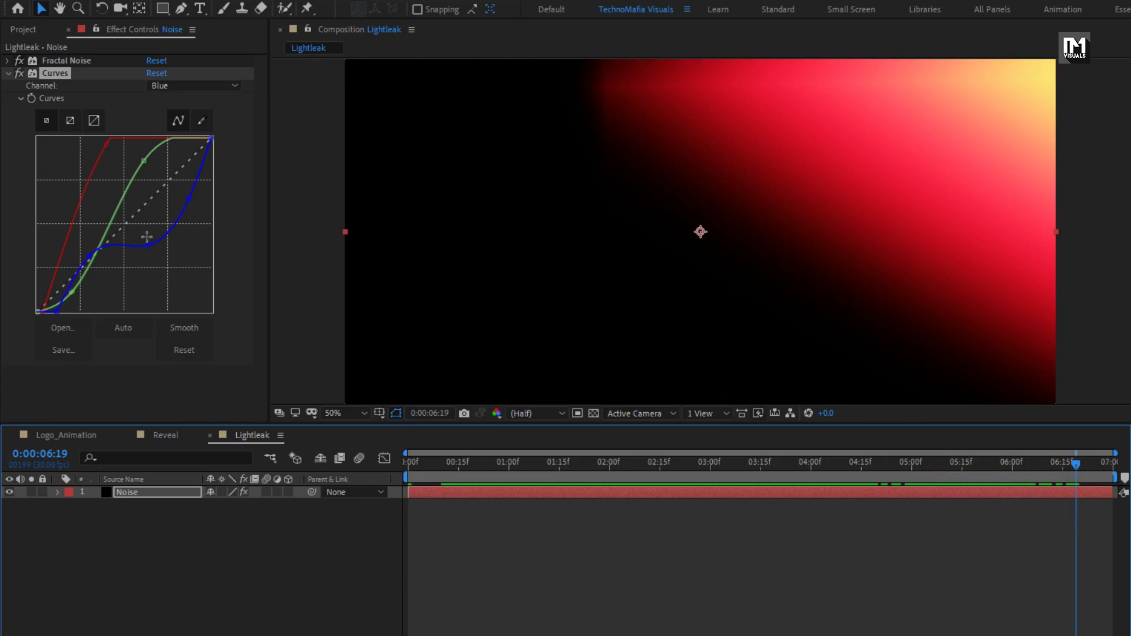
left_click_drag(144, 163, 152, 178)
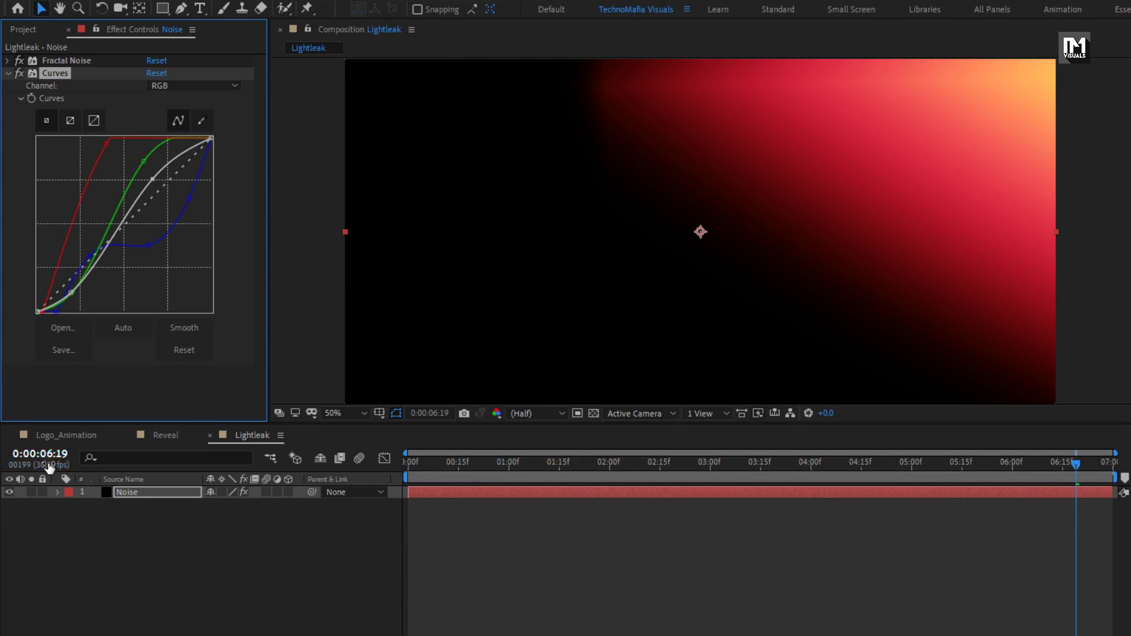
Set the Noise layer's blending mode to Add and duplicate the layer
left_click(122, 498)
key("F4")
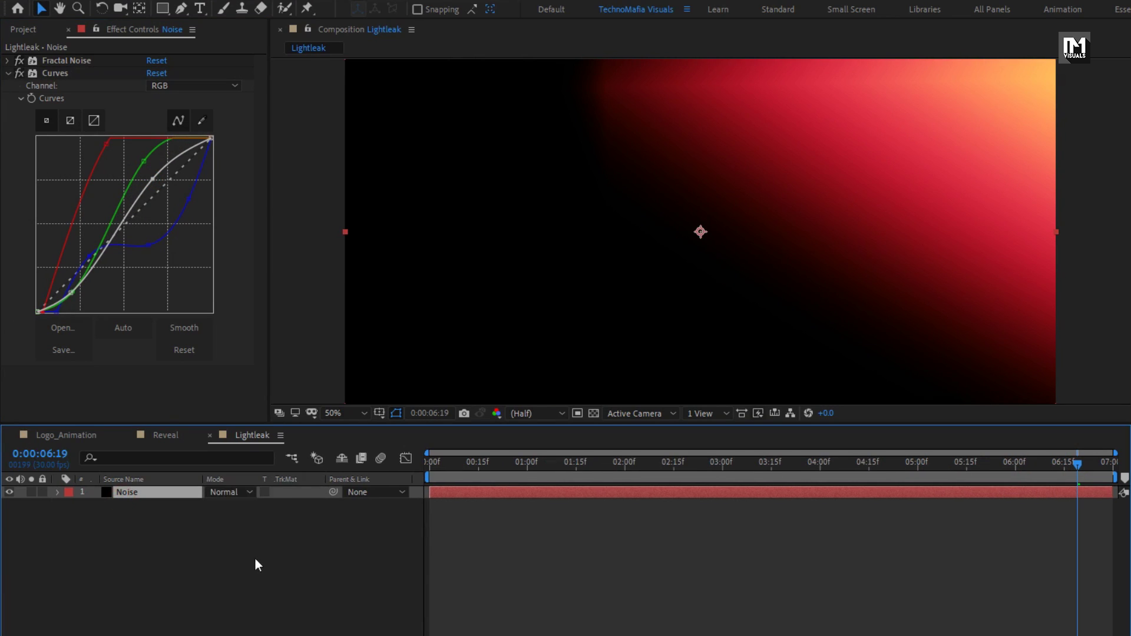
left_click(223, 493)
left_click(273, 234)
key("ctrl+d")
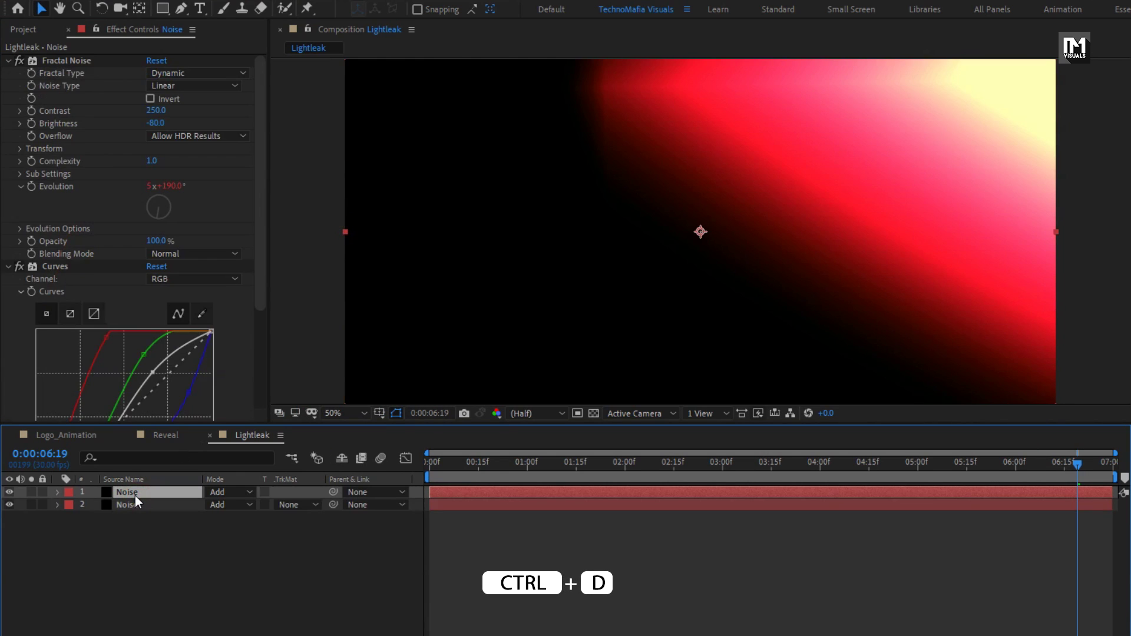
Set the Fractal Noise Scale of the upper Noise layer to 2500
left_click(8, 267)
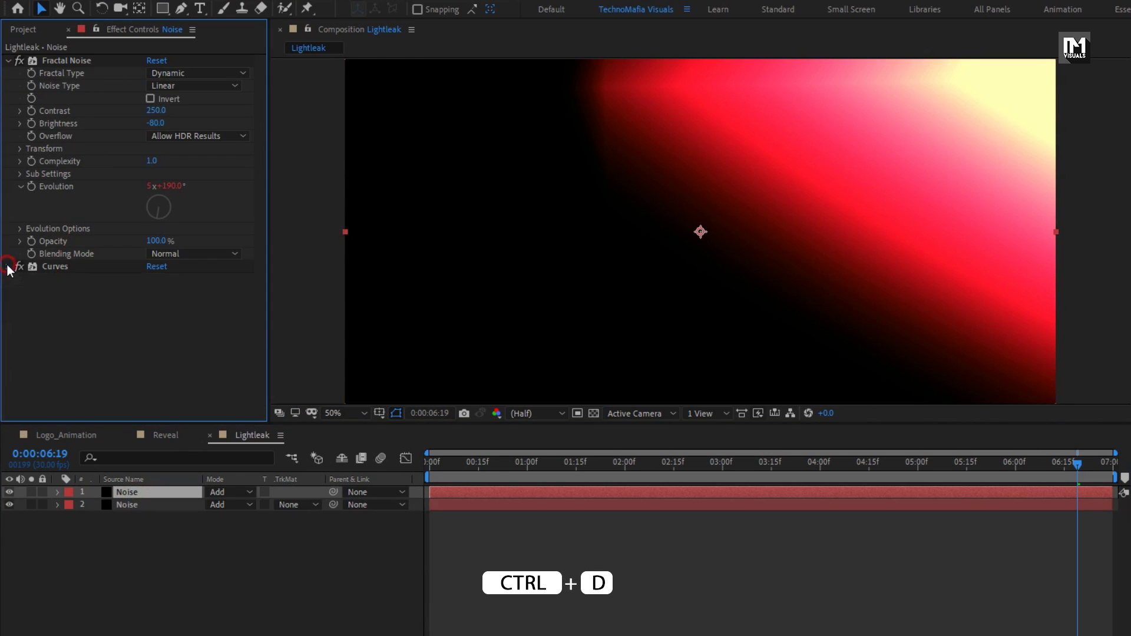
left_click(21, 149)
left_click(154, 186)
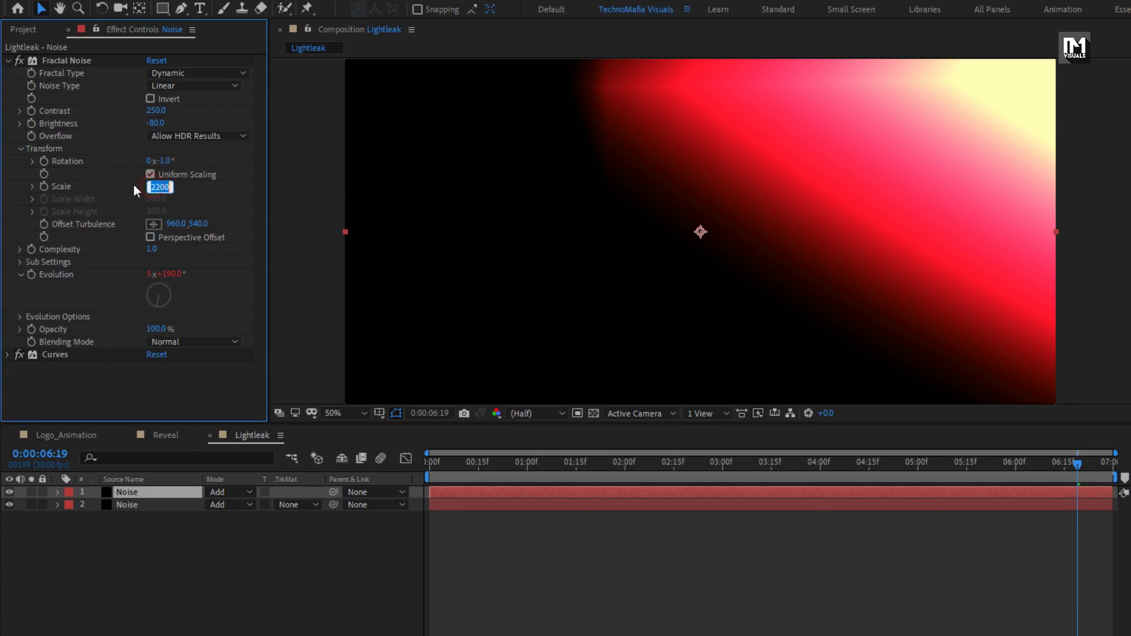
type("2500")
left_click(32, 186)
Change the upper Noise layer's Evolution expression to time*200-10 and scrub to 0:00:04:24 to check the motion
left_click(123, 493)
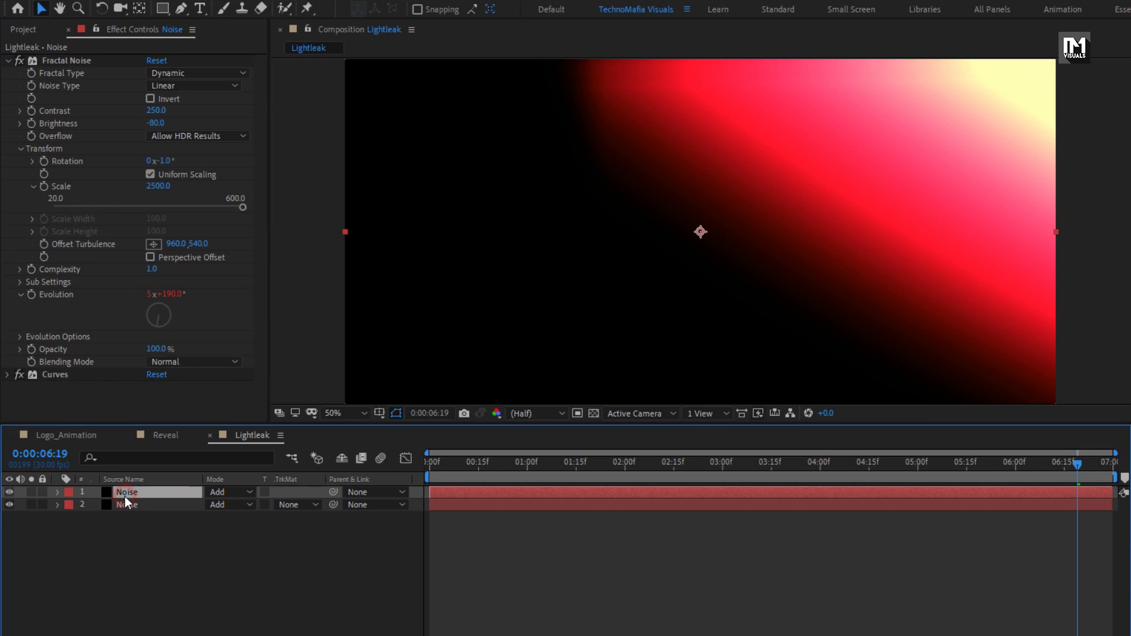
key("u")
key("u")
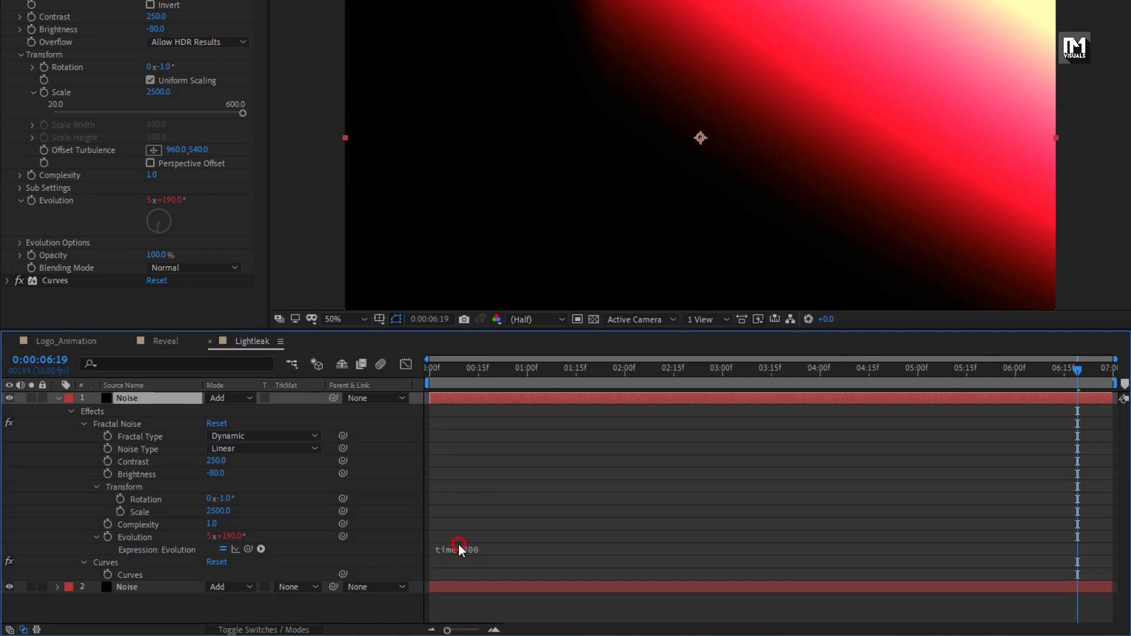
left_click(459, 550)
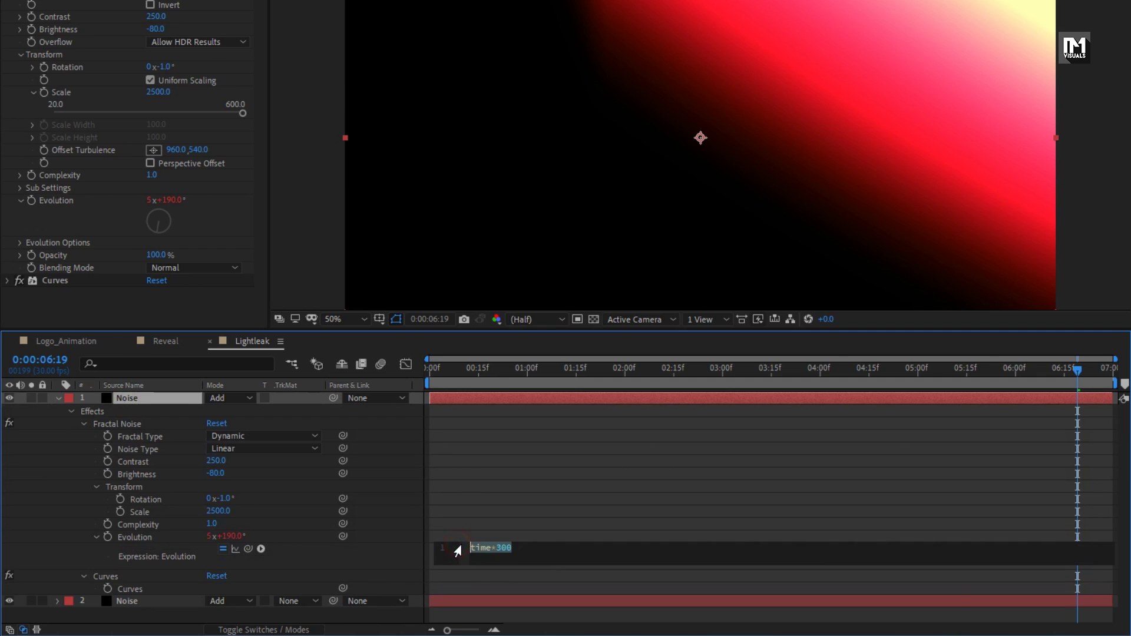
left_click(499, 551)
key("BackSpace")
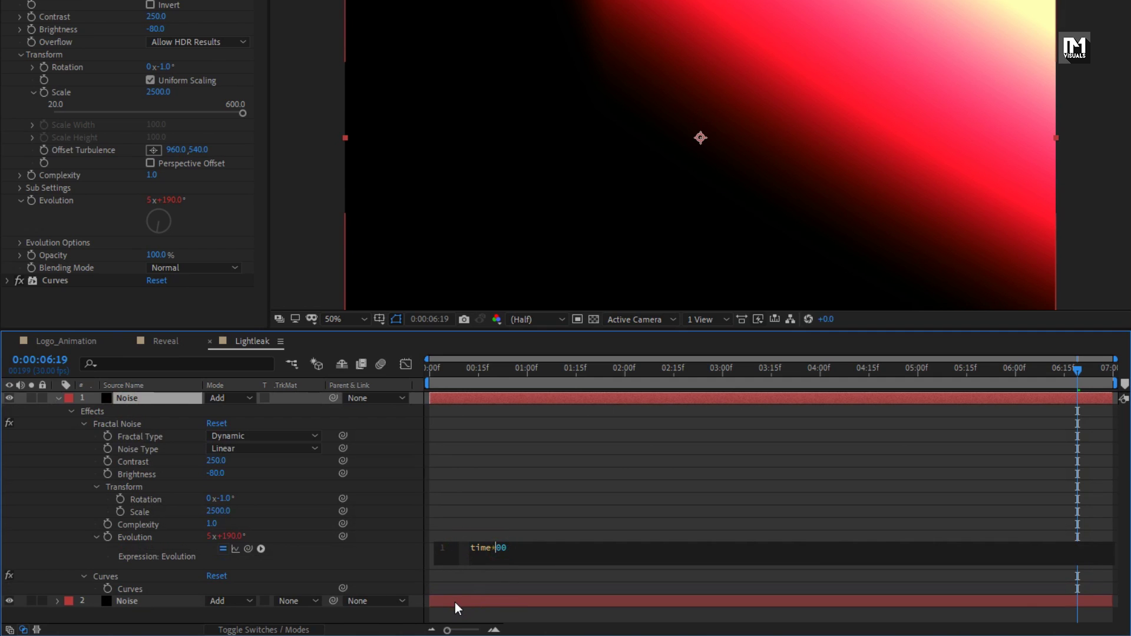
type("200")
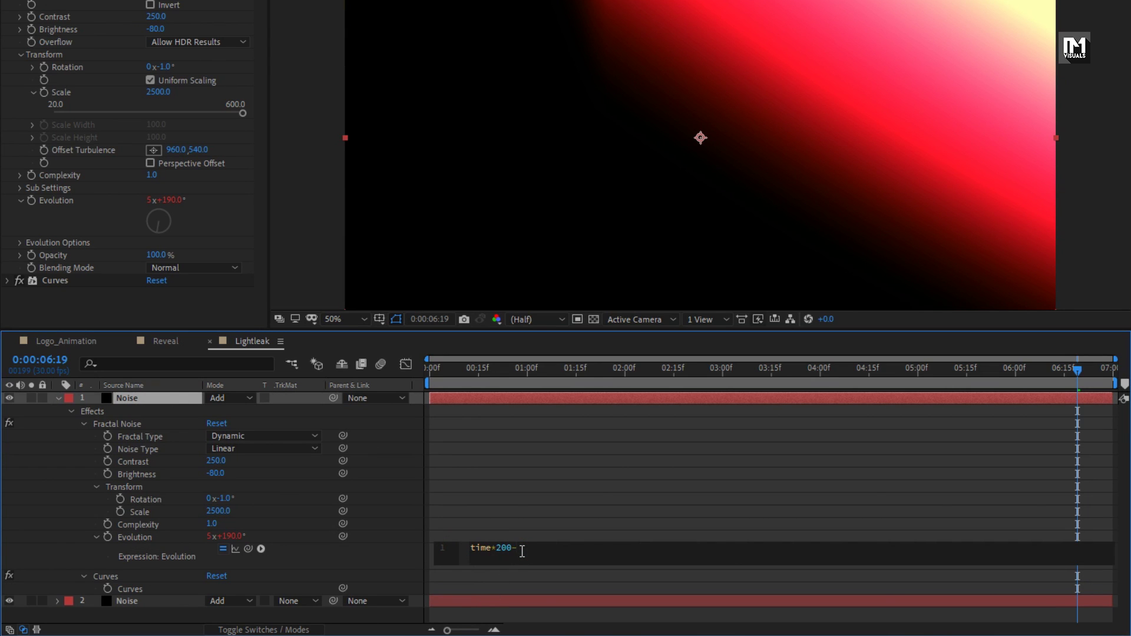
type("-10")
key("KP_Enter")
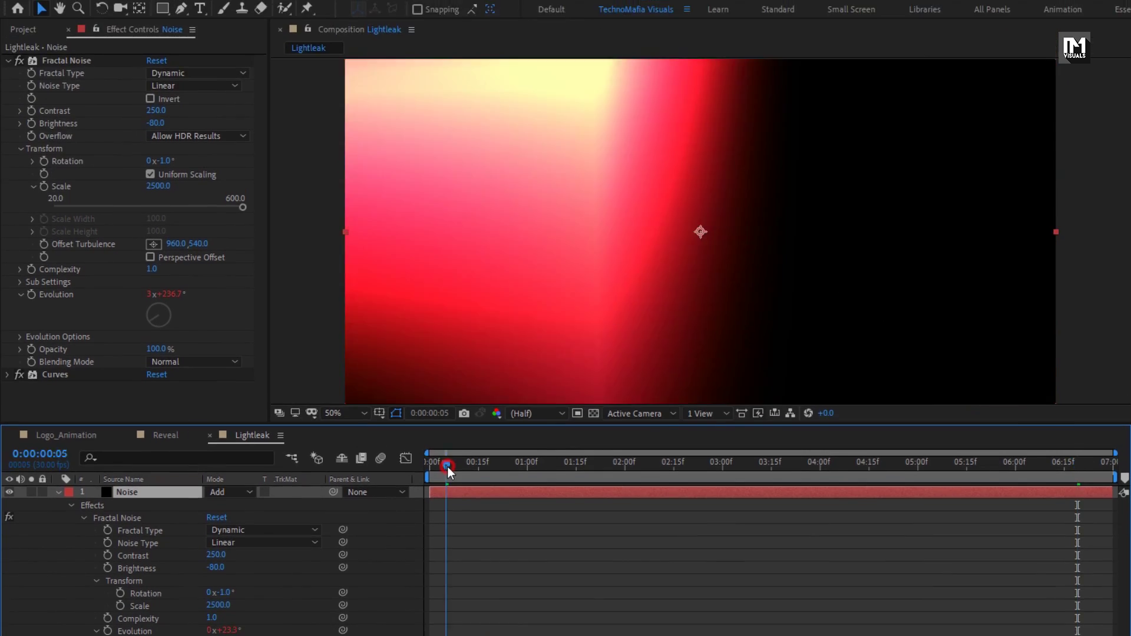
left_click_drag(447, 372, 541, 377)
left_click_drag(541, 471, 898, 476)
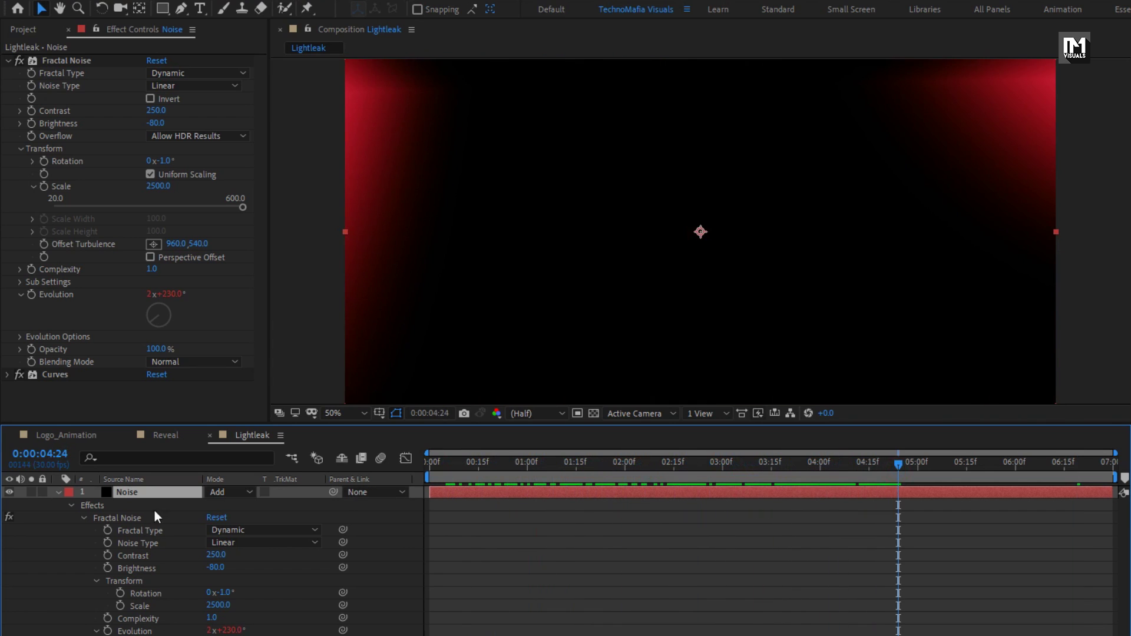
Collapse the upper Noise layer and add a new adjustment layer above both Noise layers
left_click(58, 492)
key("ctrl+d")
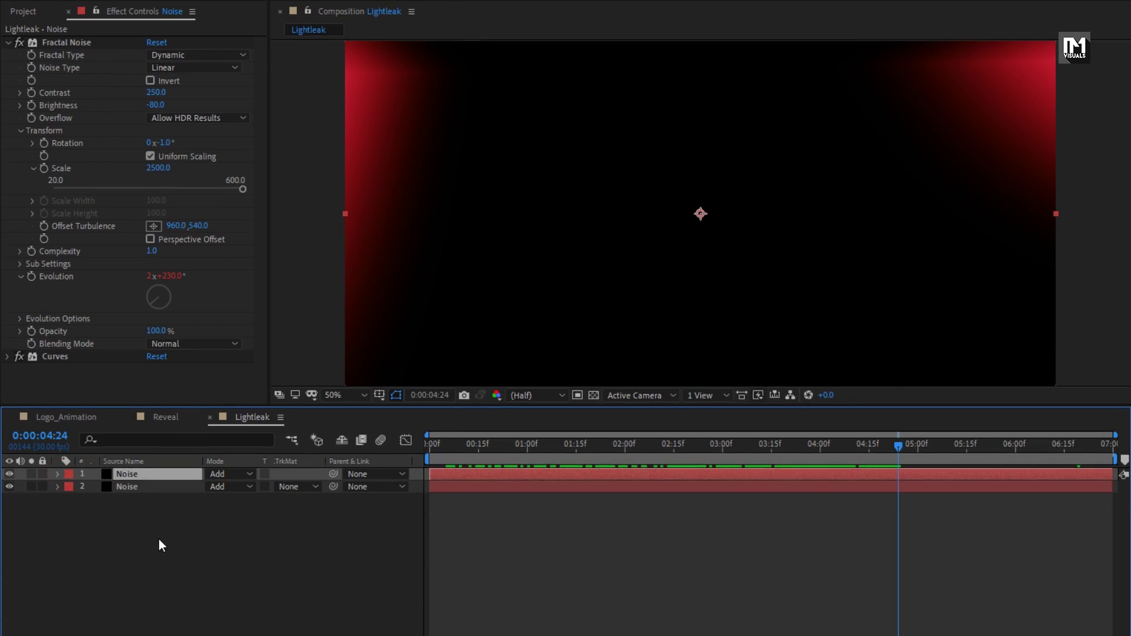
right_click(157, 553)
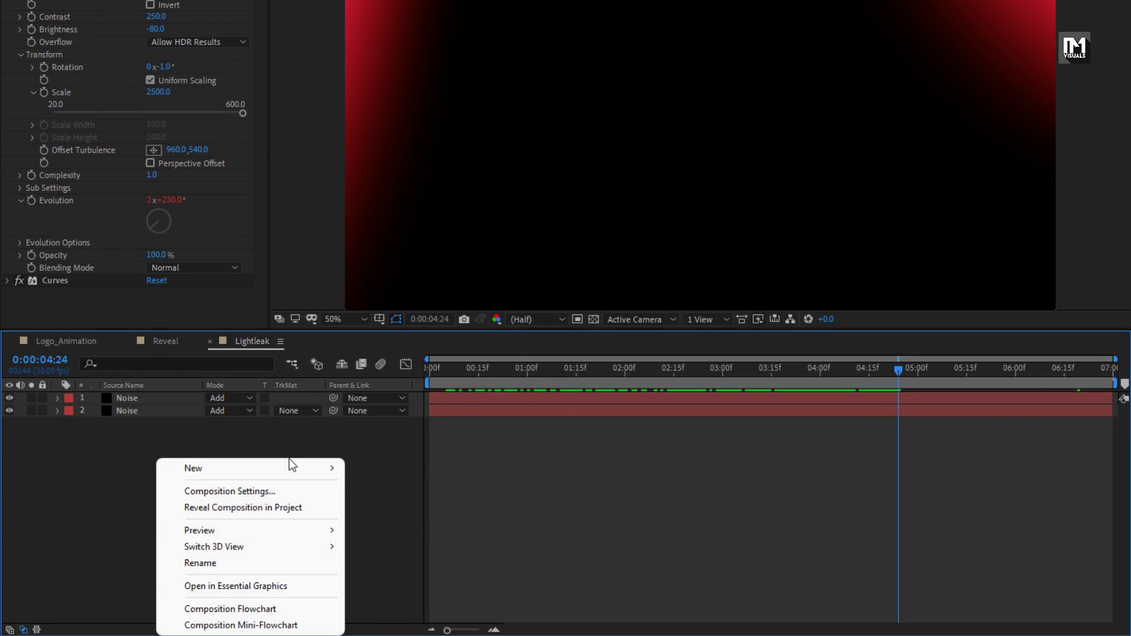
mouse_move(295, 471)
left_click(397, 585)
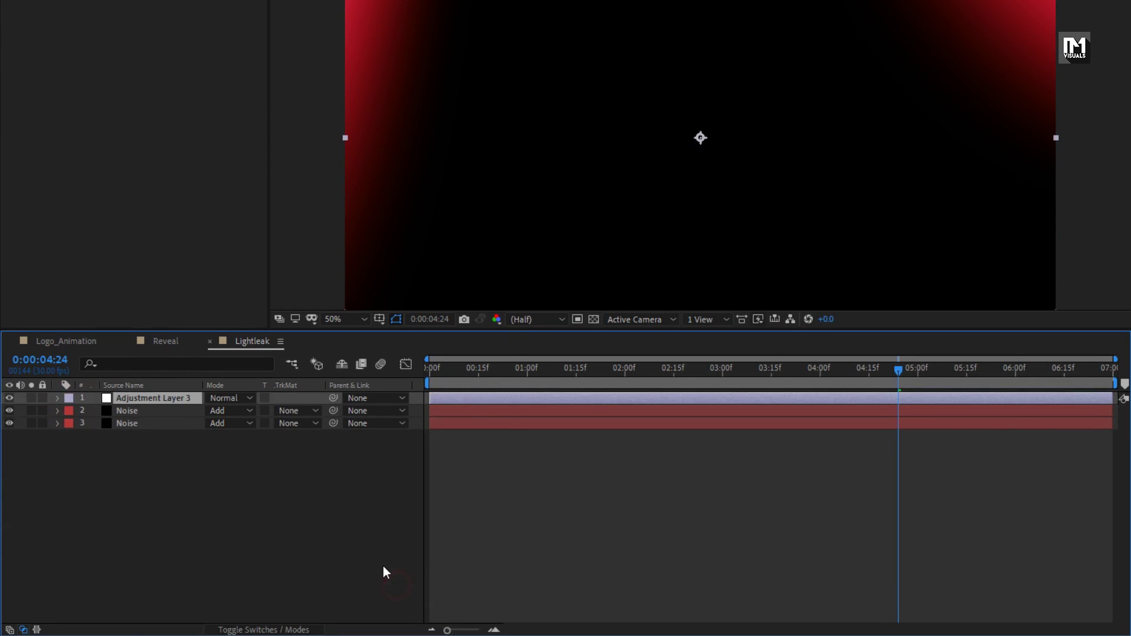
Apply Fast Box Blur to the adjustment layer and set its Iterations to 1
key("ctrl+f")
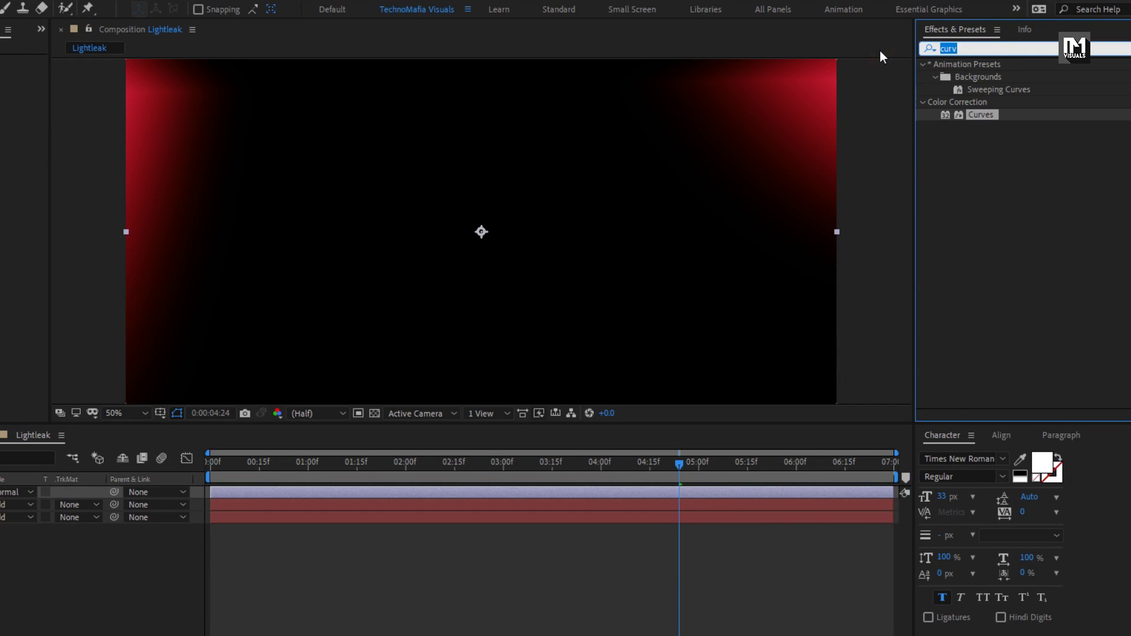
type("fast")
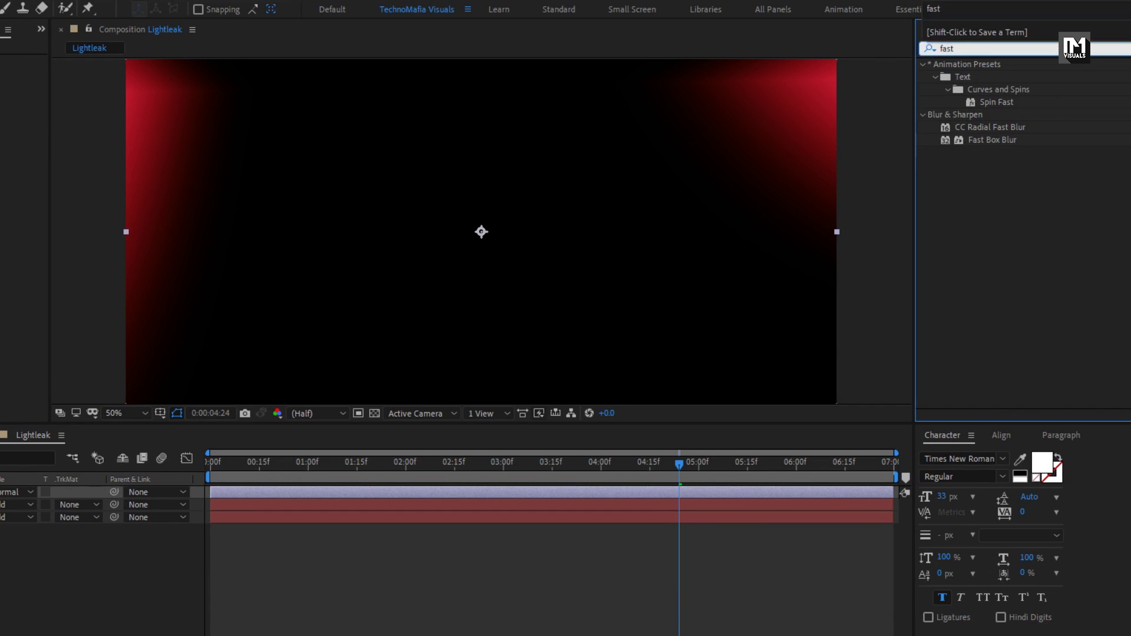
left_click_drag(984, 143, 559, 193)
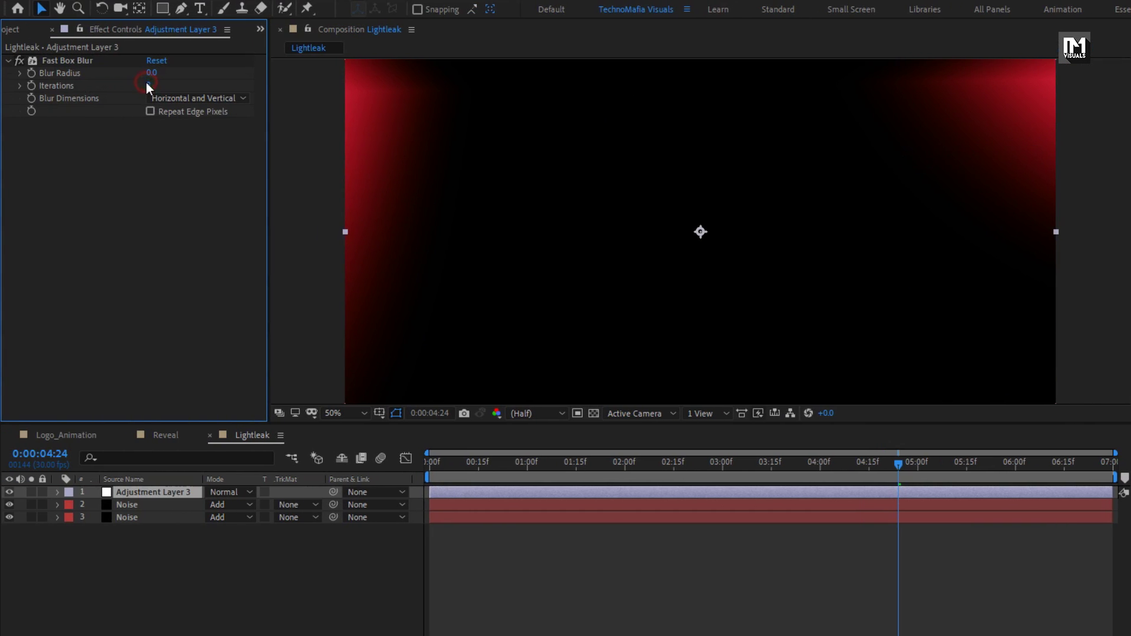
left_click(148, 85)
type("1")
key("Return")
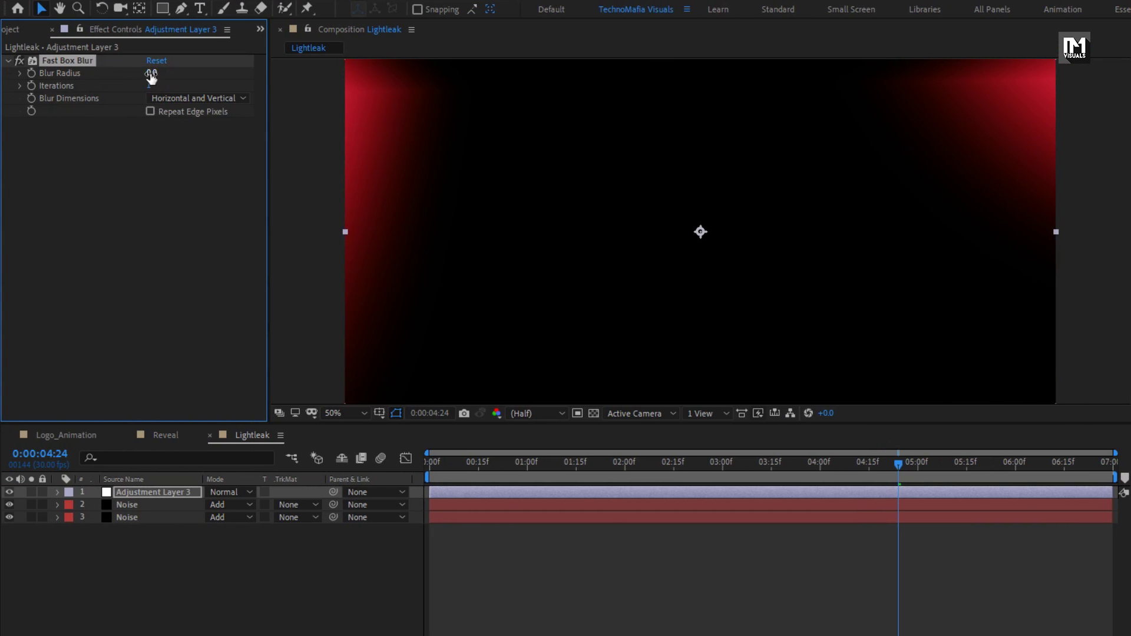
Enable Repeat Edge Pixels and set the Blur Radius to 266, checking the blur at 0:00:02:04
left_click_drag(151, 77, 325, 73)
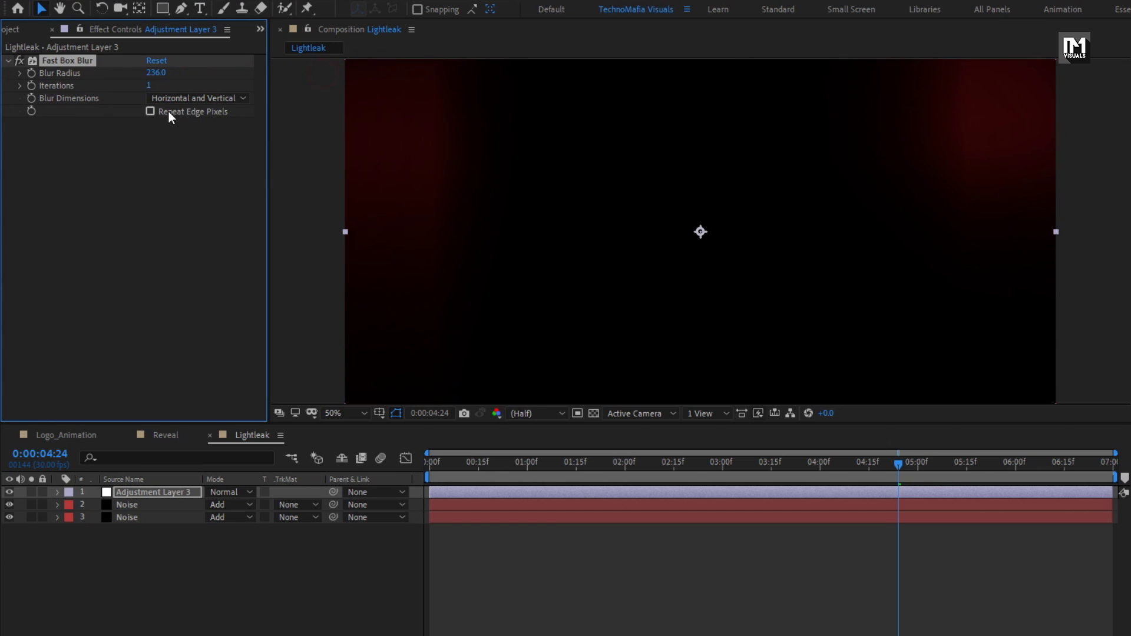
left_click(151, 111)
left_click_drag(438, 463, 639, 452)
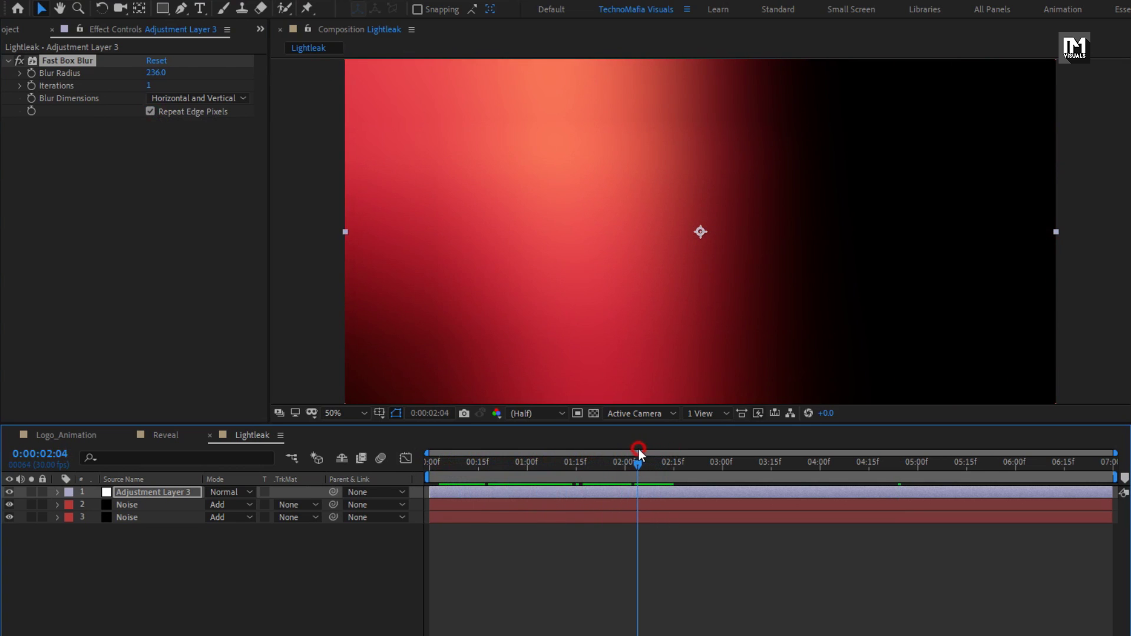
mouse_move(156, 72)
left_mouse_down()
mouse_move(179, 68)
mouse_move(139, 78)
mouse_move(165, 78)
left_mouse_up()
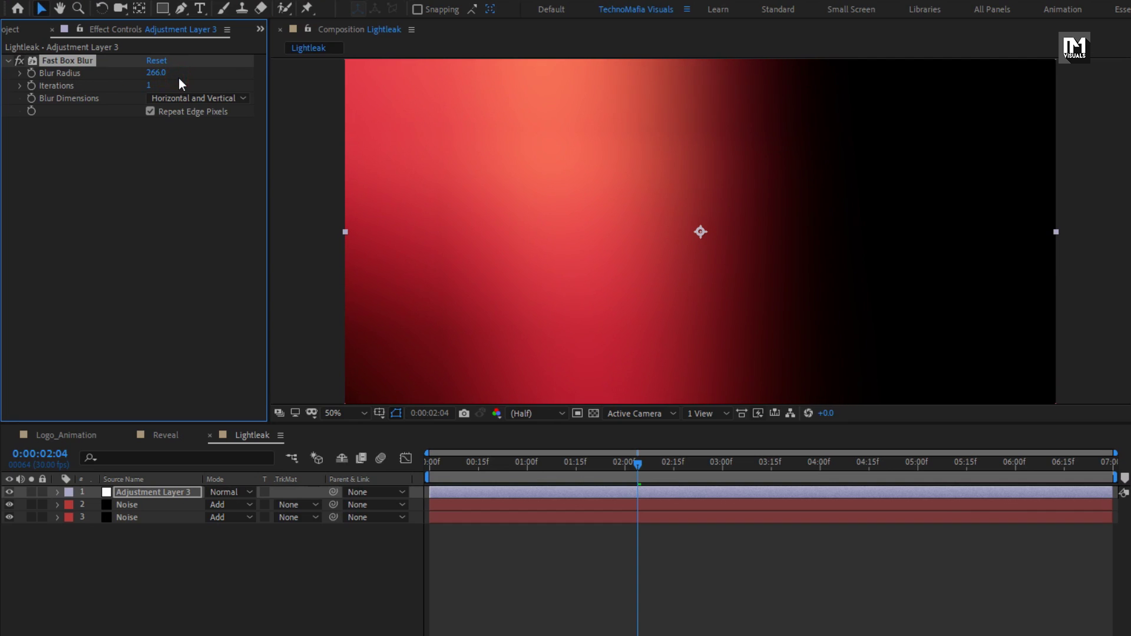
Raise the adjustment layer's Fast Box Blur radius to 368 in the Lightleak composition
left_click(155, 72)
left_click_drag(274, 70, 239, 70)
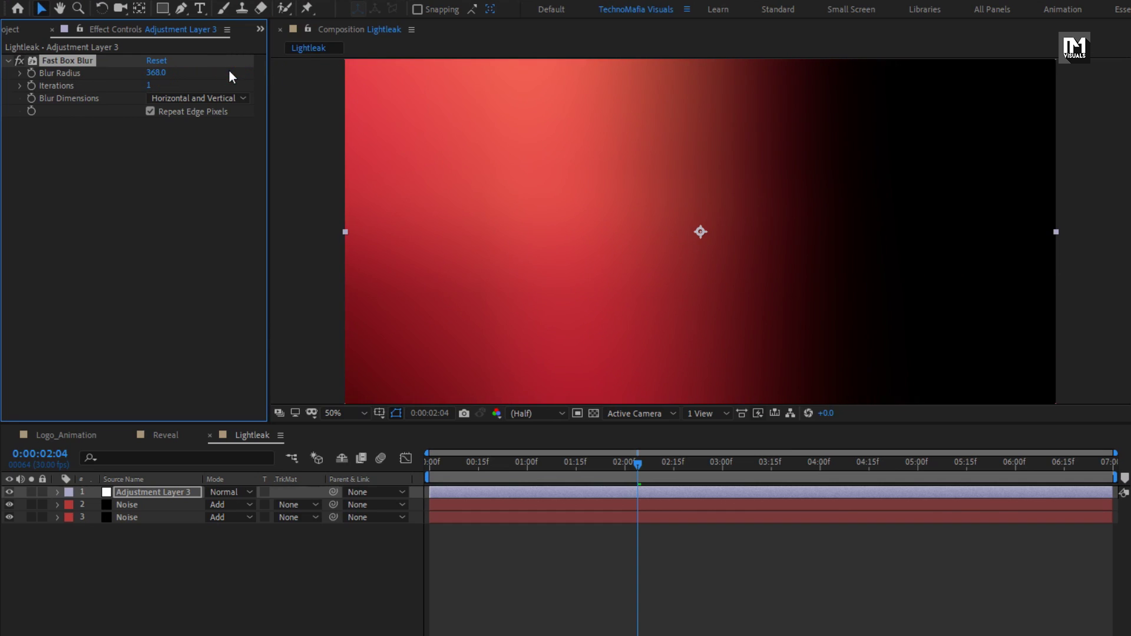
Open the Logo_Animation composition and add the Lightleak composition as its topmost layer, above Null 2
left_click(68, 437)
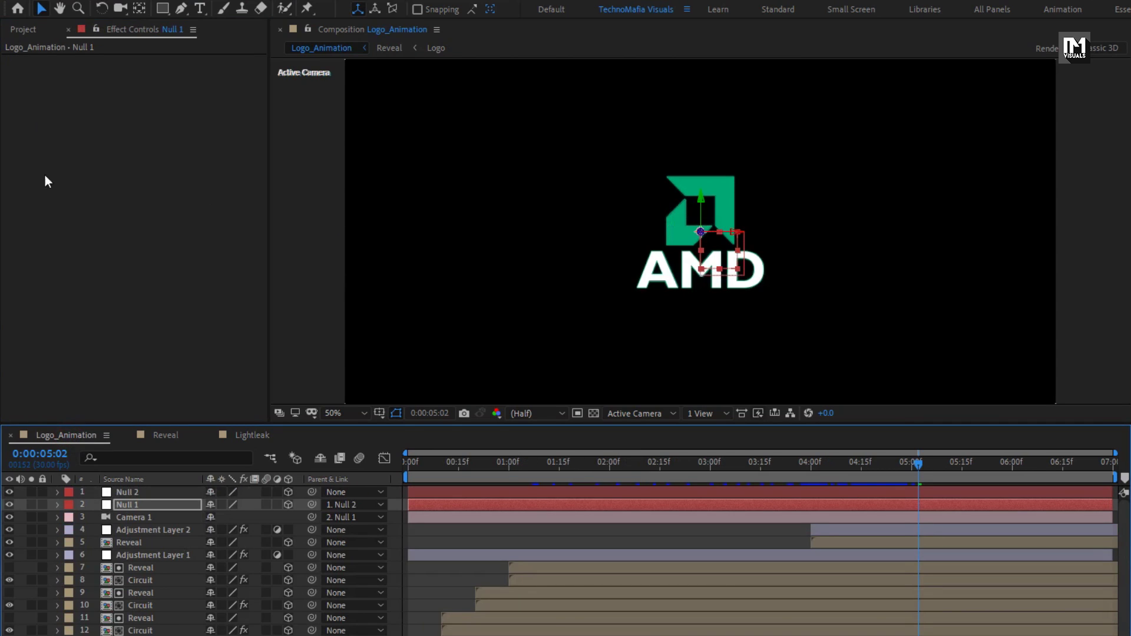
left_click(21, 29)
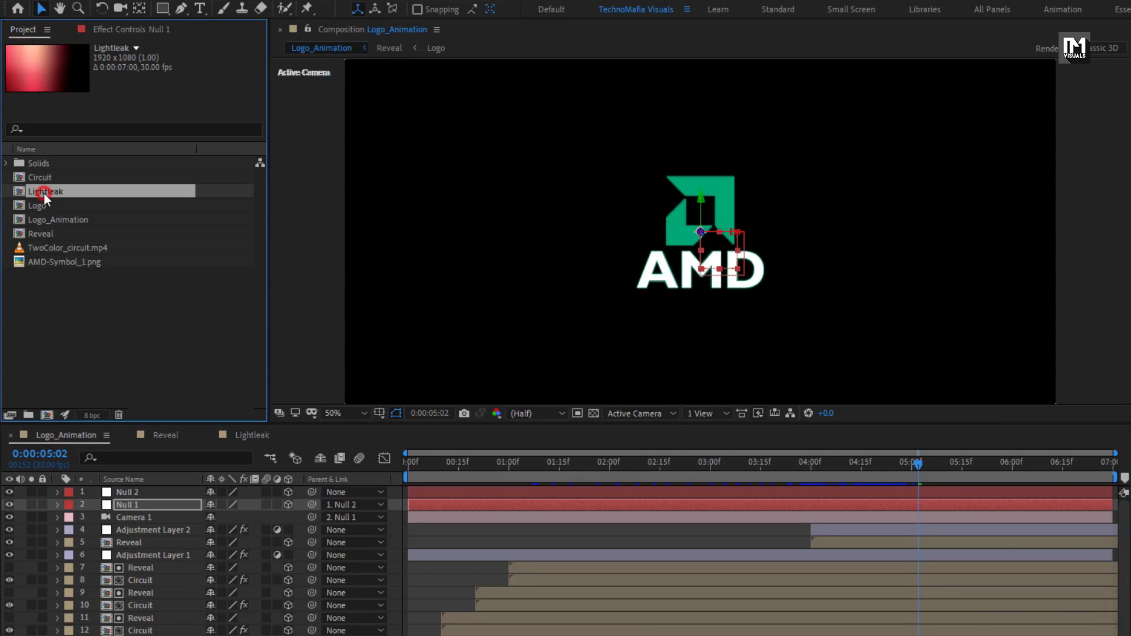
left_click_drag(155, 428, 179, 492)
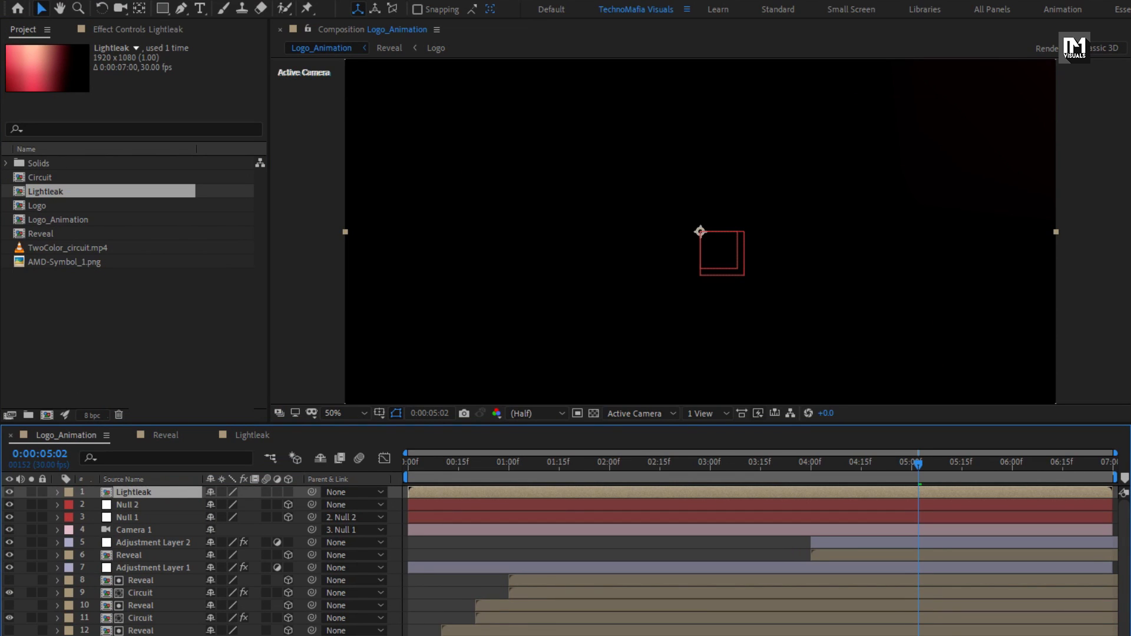
Set the Lightleak layer's blending mode to Screen and scrub through to 0:00:06:29 to check the overlay
key("F4")
left_click(224, 491)
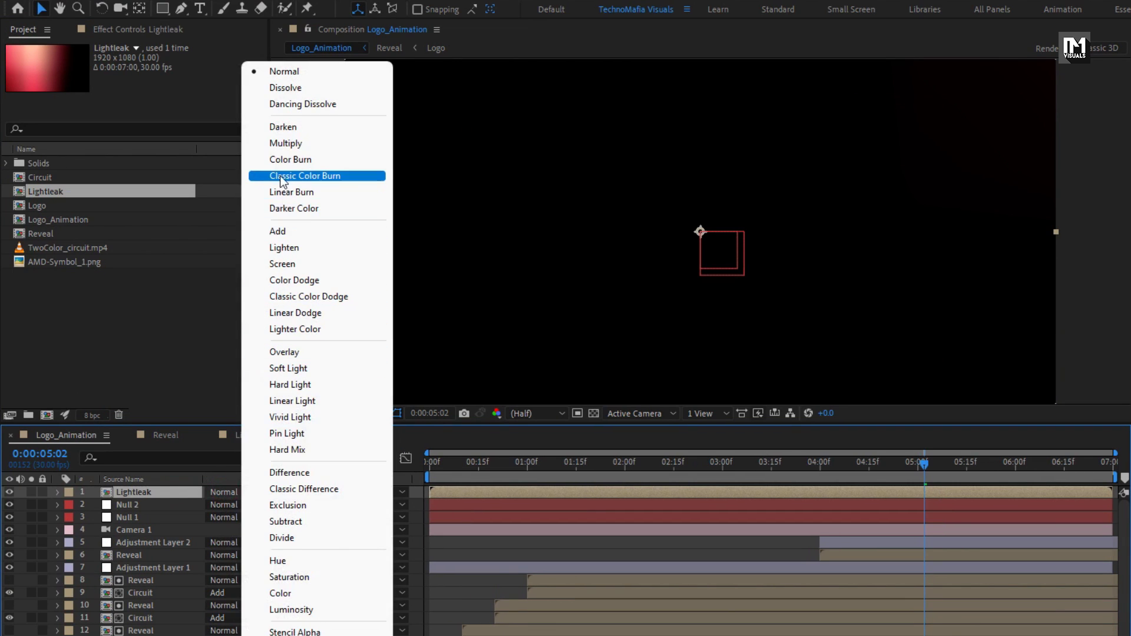
left_click(281, 263)
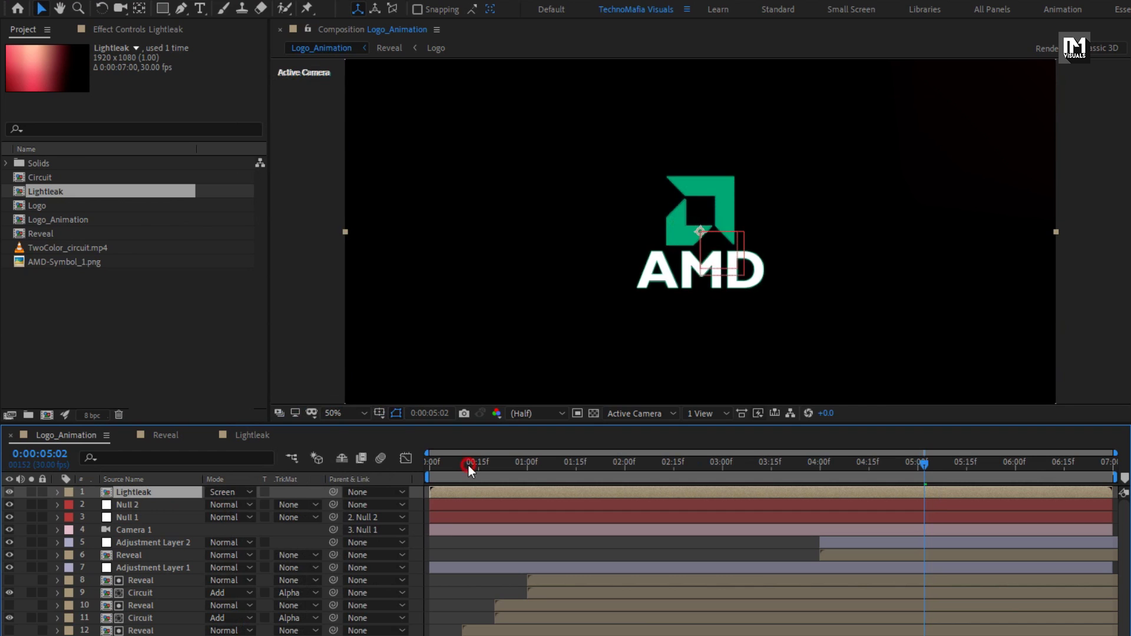
left_click_drag(468, 465, 1117, 465)
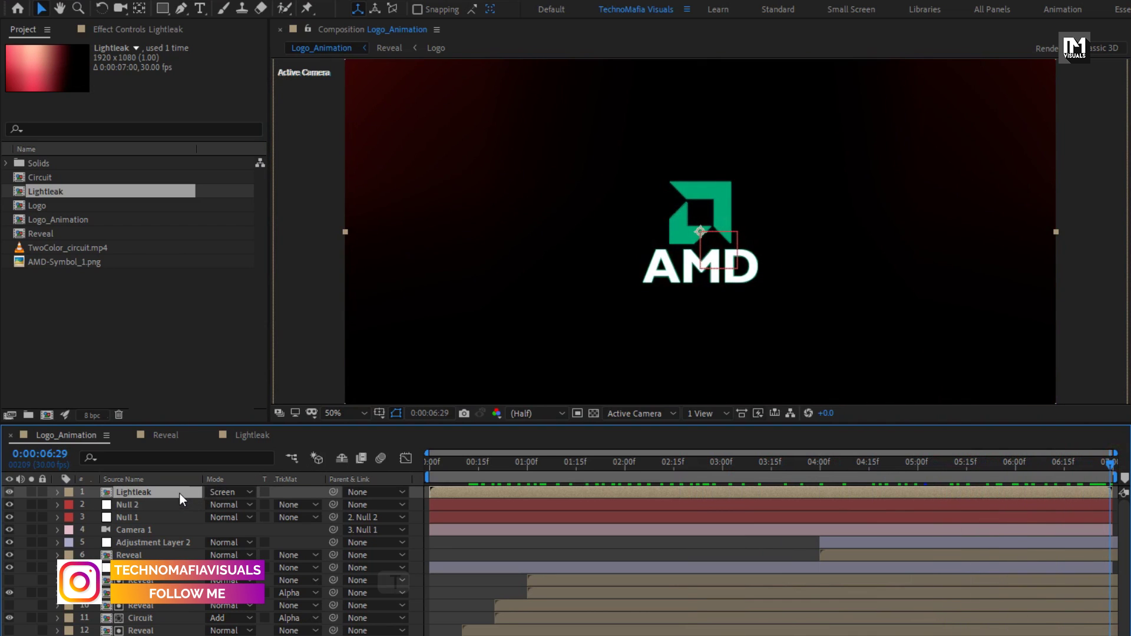
Set the Lightleak layer's Opacity to 50%
key("t")
left_click(216, 505)
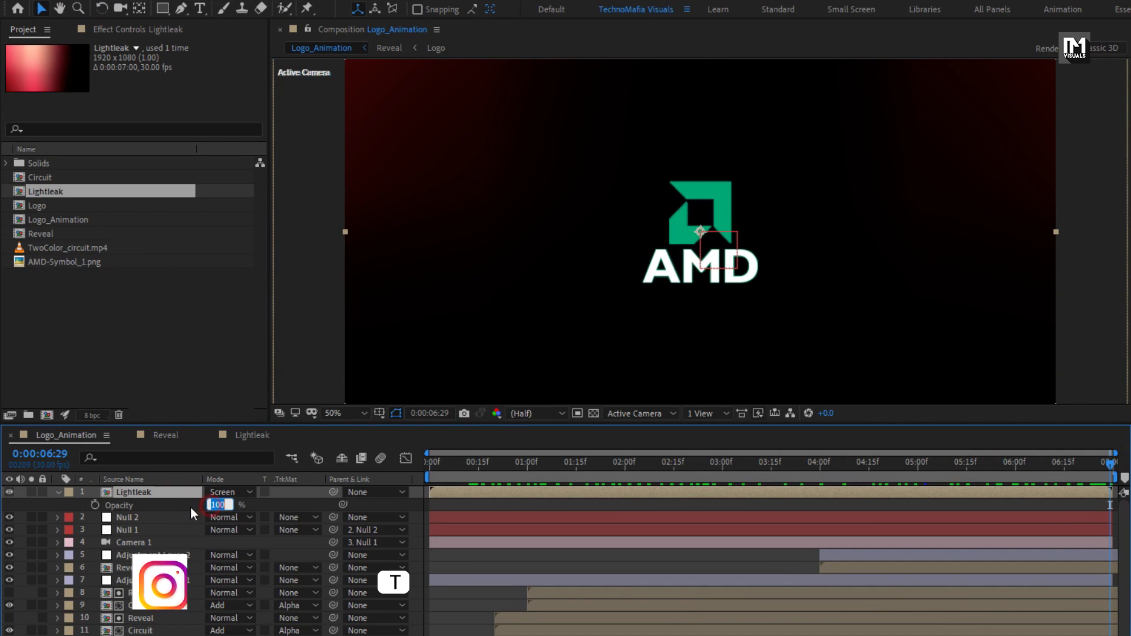
type("10")
key("Return")
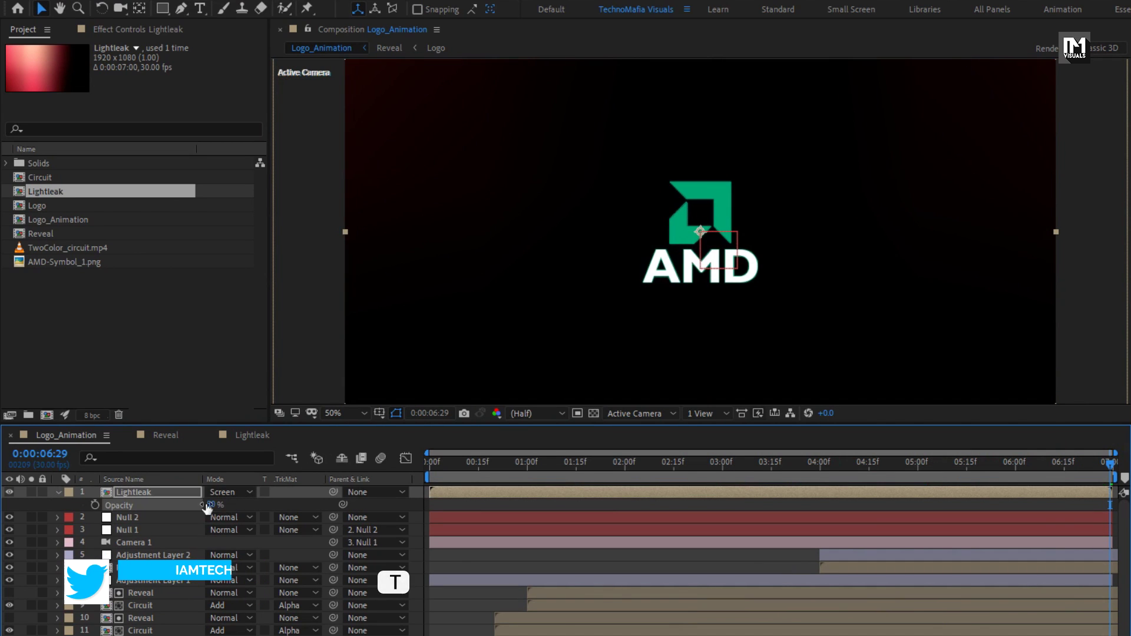
Collapse the Lightleak layer and preview the Logo_Animation composition from 0:00:00:00
left_click(427, 465)
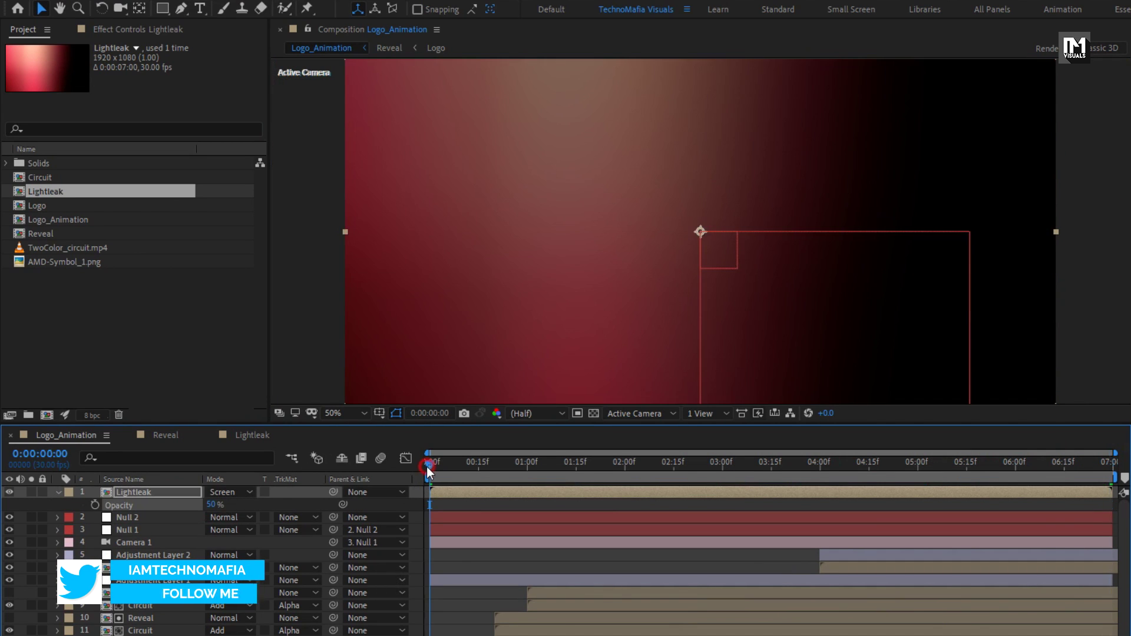
left_click(58, 492)
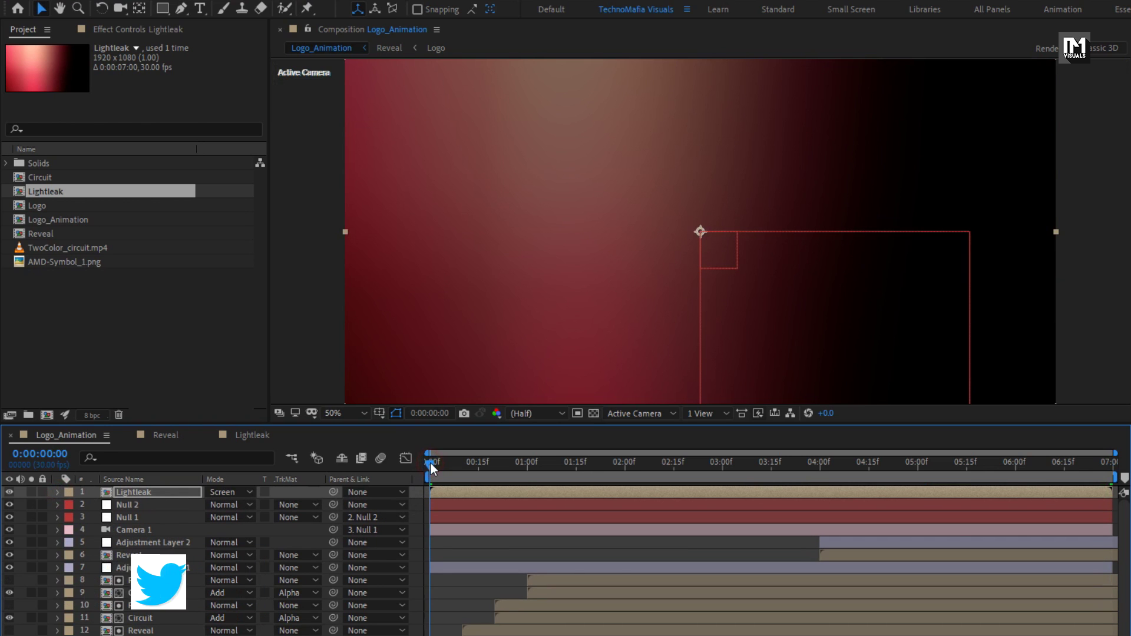
key("space")
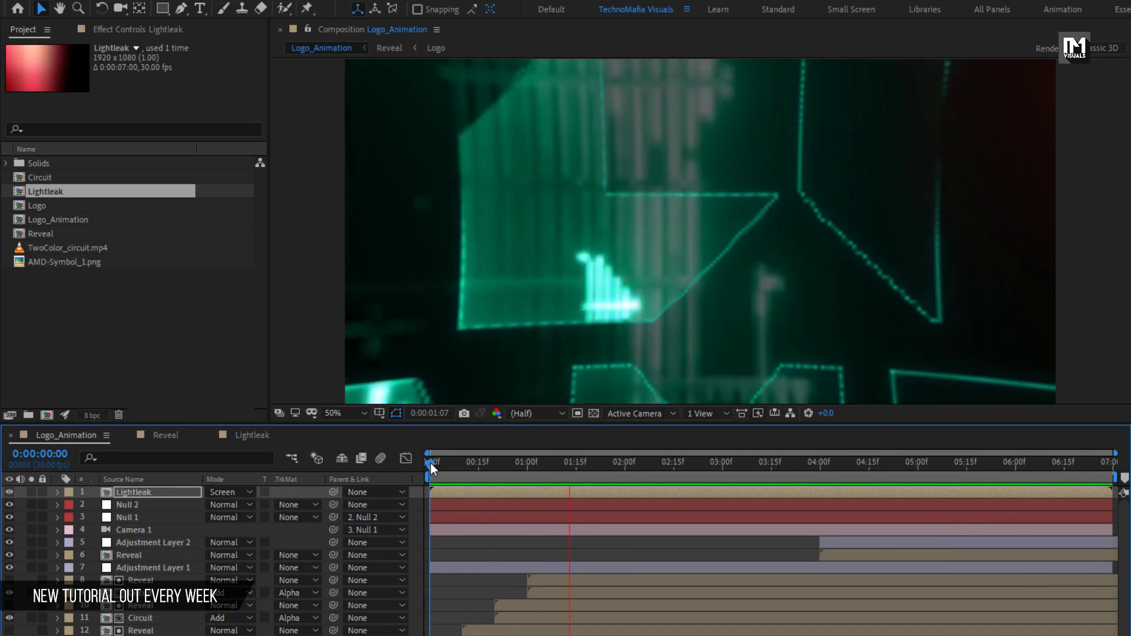